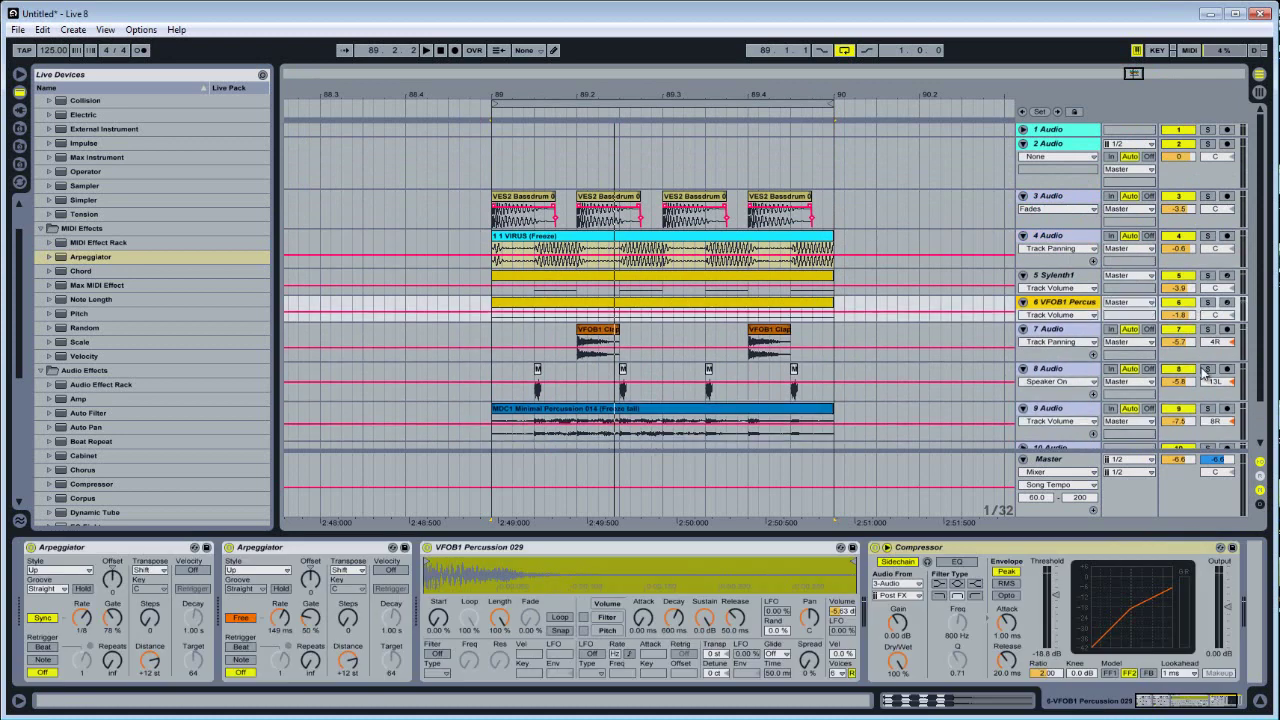
# Step: Reduce the row heights of tracks 2, 3, 7, 8 and 9 in the arrangement
pyautogui.moveTo(1205, 368); pyautogui.dragTo(1214, 407)
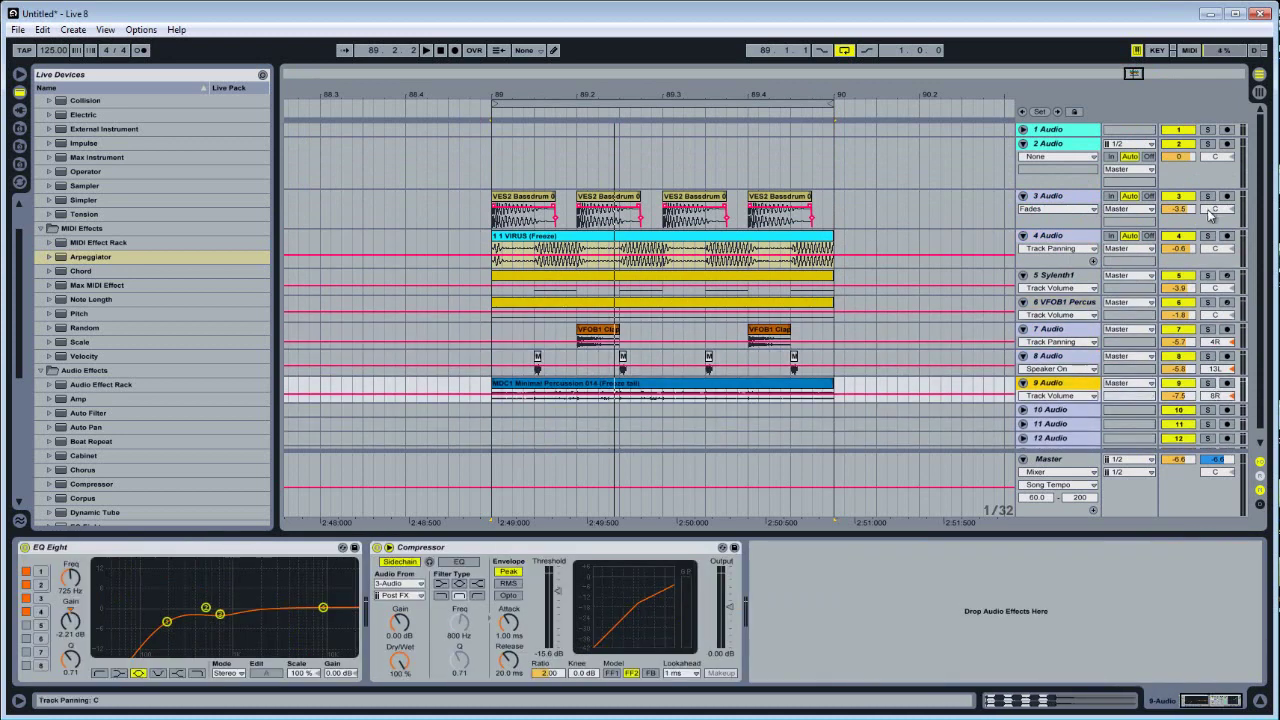
pyautogui.moveTo(1207, 229); pyautogui.dragTo(1210, 164)
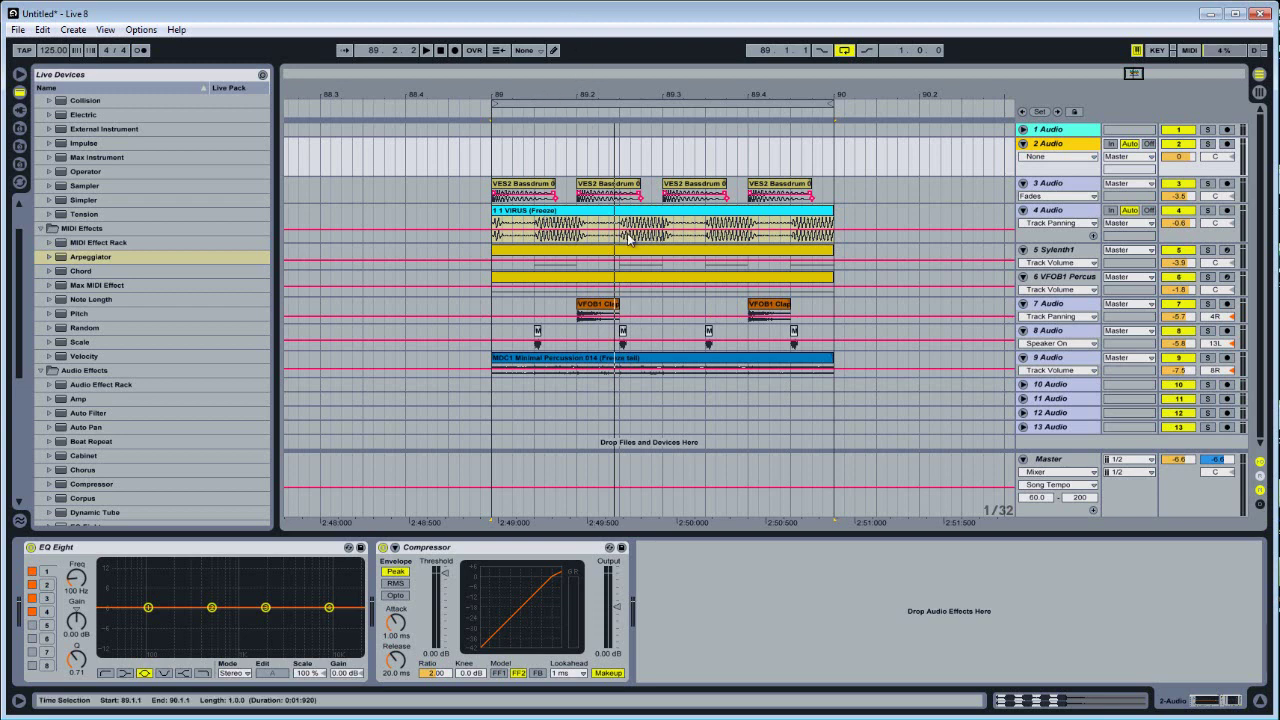
# Step: Consolidate the VES2 Bassdrum clips on track 3 in bar 89 into one clip
pyautogui.click(522, 198)
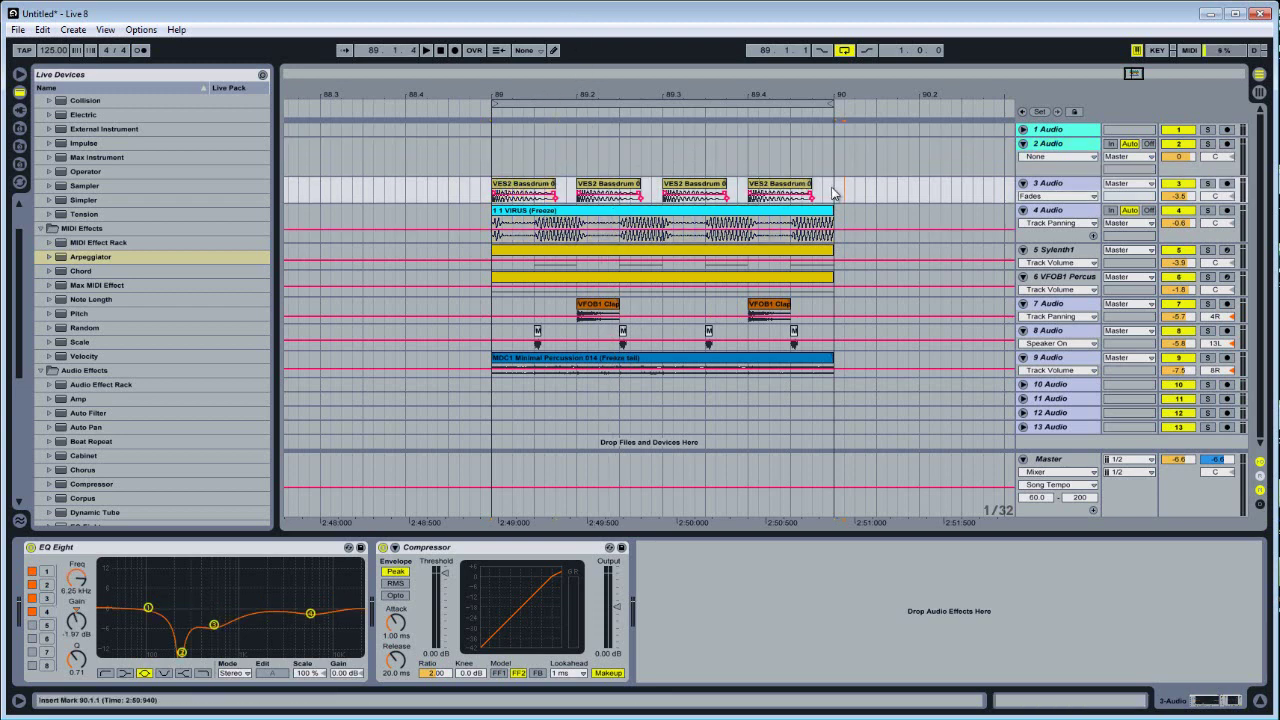
pyautogui.moveTo(859, 206); pyautogui.dragTo(470, 193)
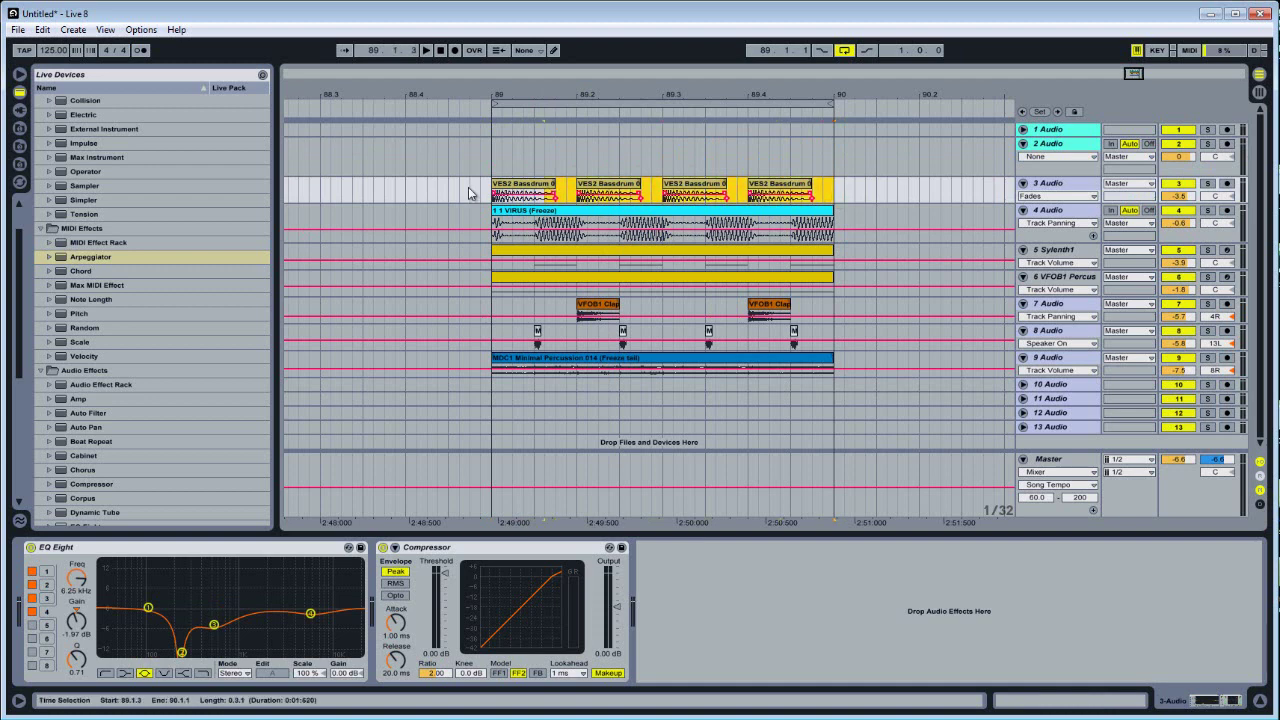
pyautogui.rightClick(505, 192)
pyautogui.click(580, 277)
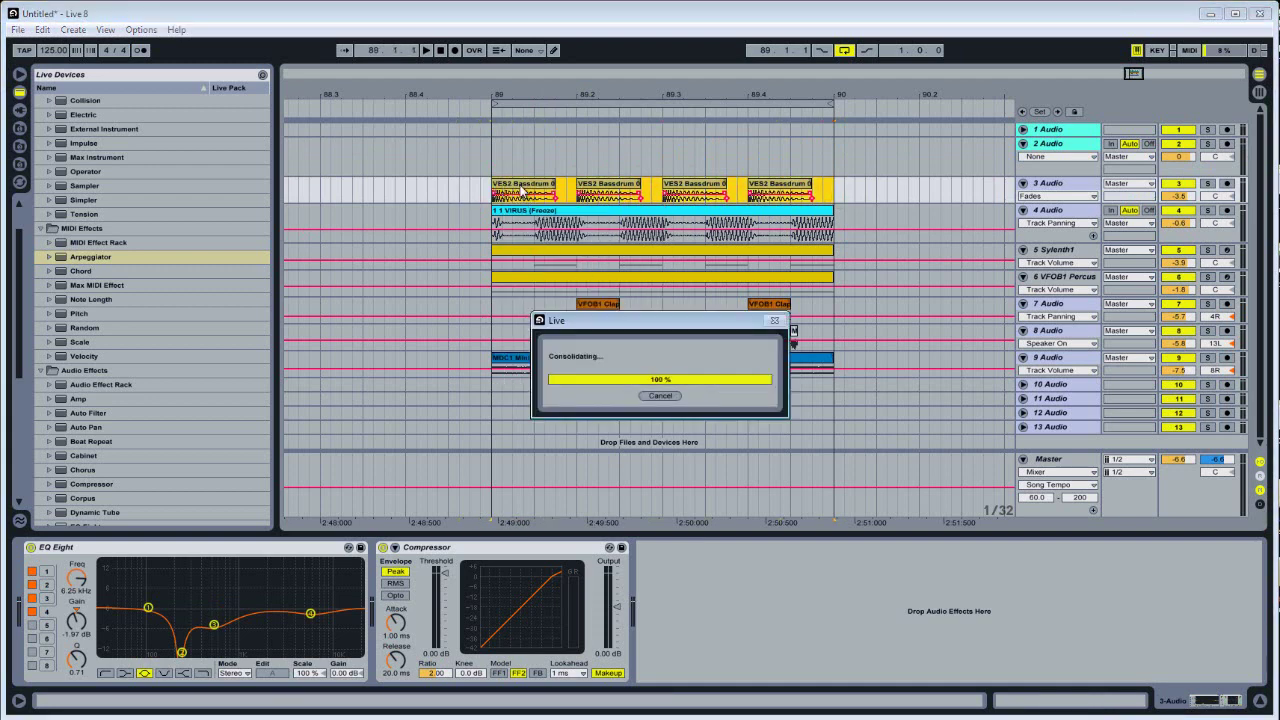
# Step: Play the loop with only the bassdrum track 3 and the VIRUS track 4 soloed
pyautogui.click(1207, 183)
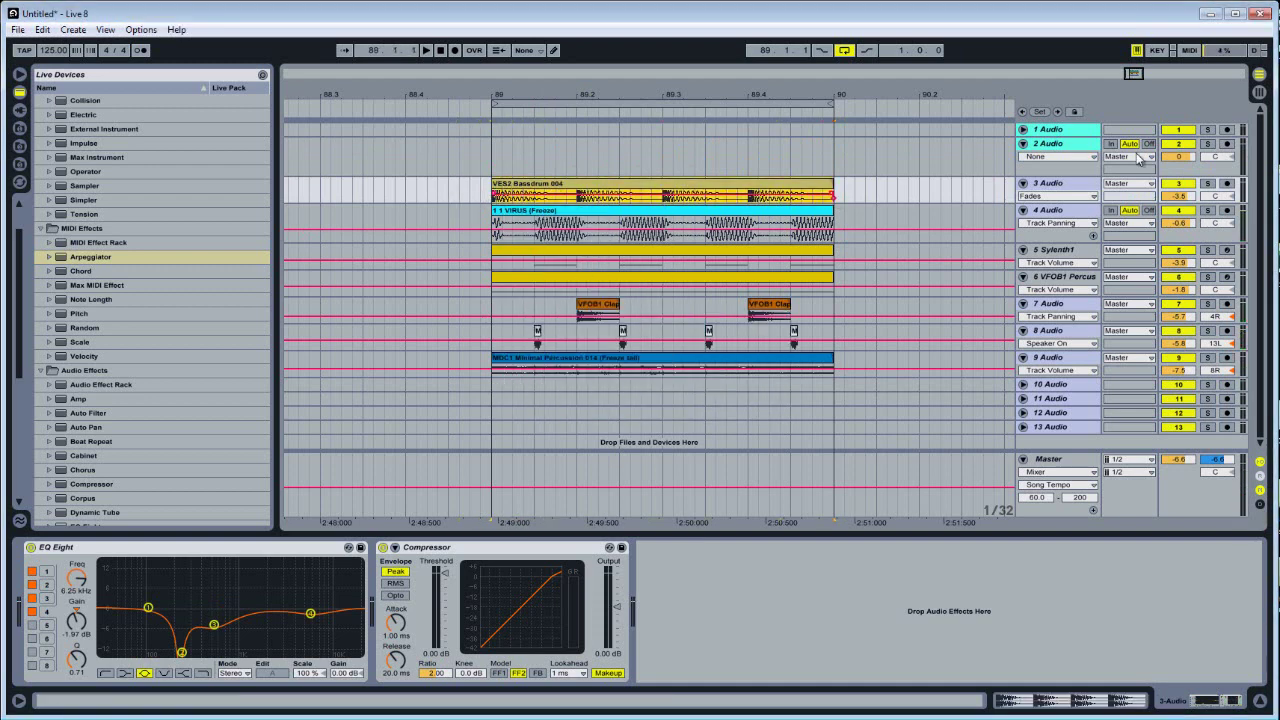
pyautogui.press('space')
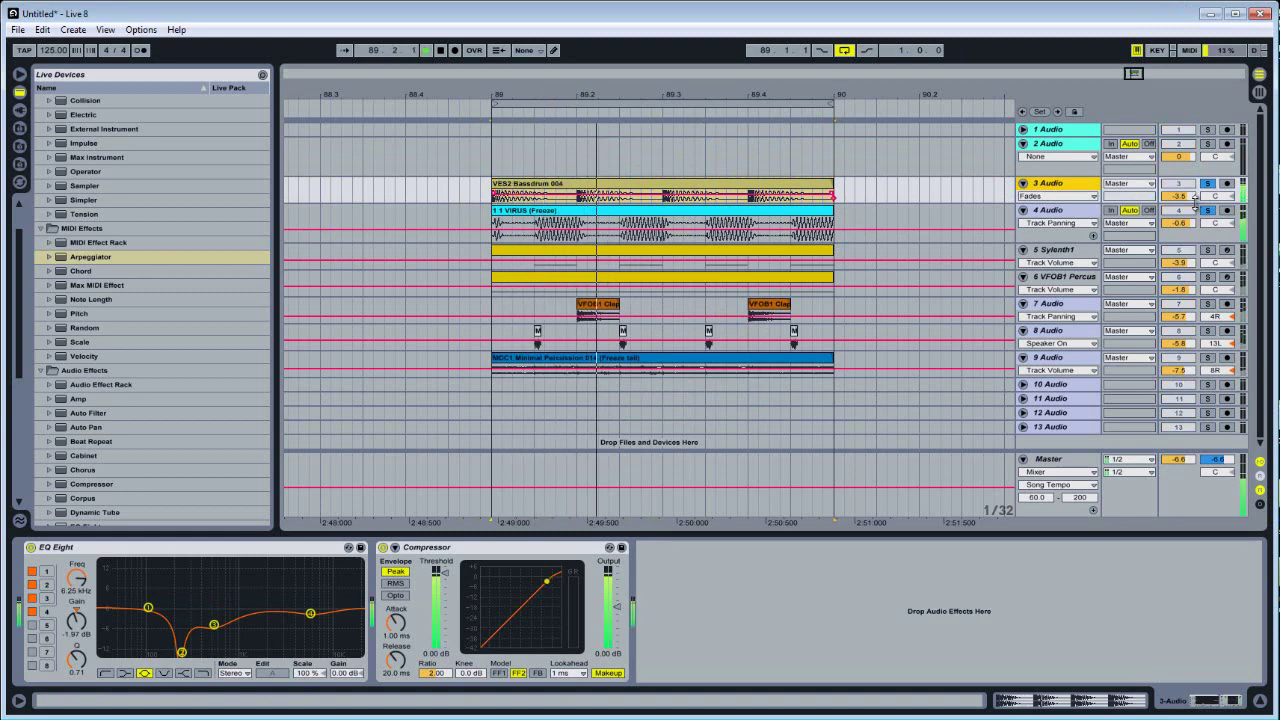
pyautogui.click(1207, 210)
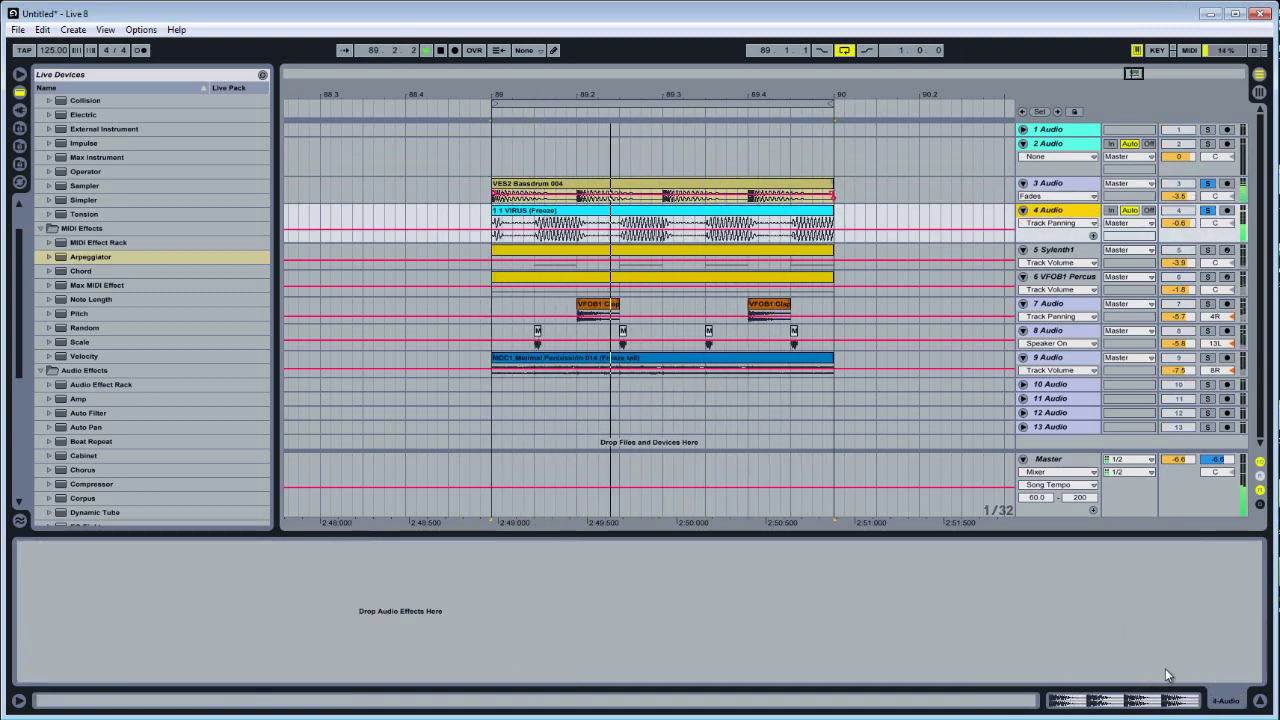
# Step: Paste the sidechained Compressor onto track 4 and set its threshold to -16.9 dB
pyautogui.rightClick(1067, 645)
pyautogui.click(1076, 651)
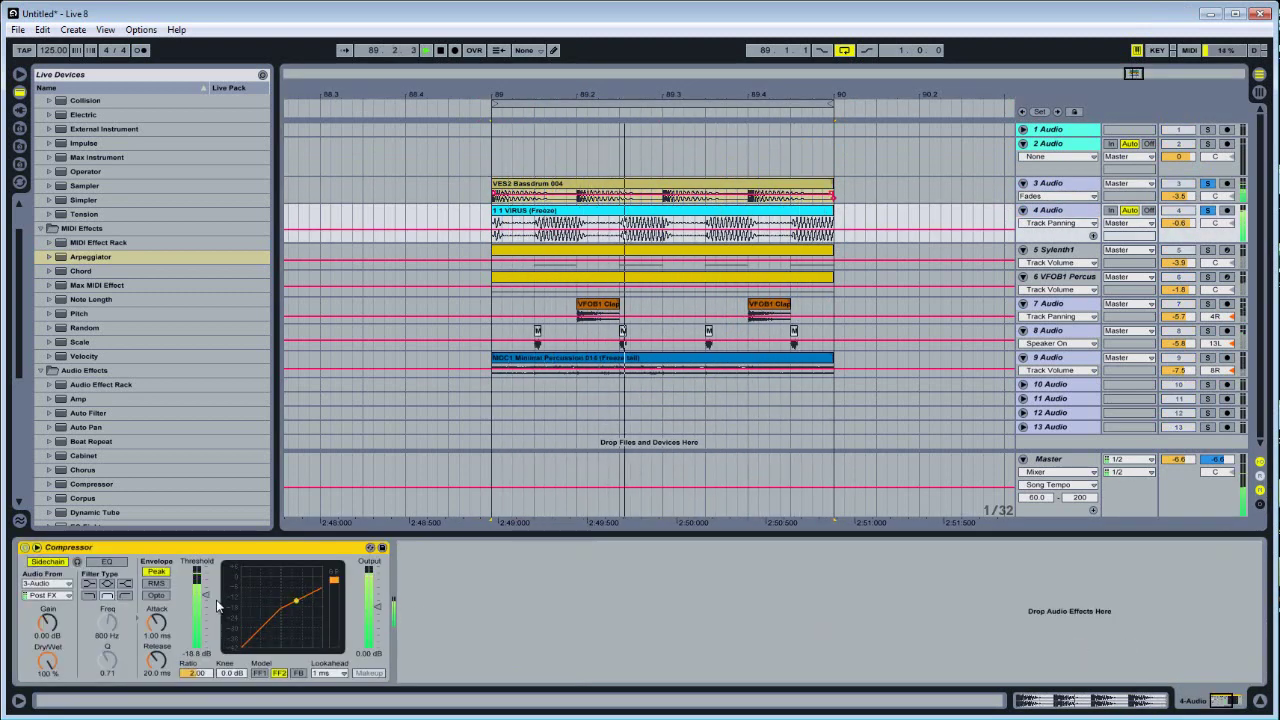
pyautogui.moveTo(203, 601); pyautogui.dragTo(203, 590)
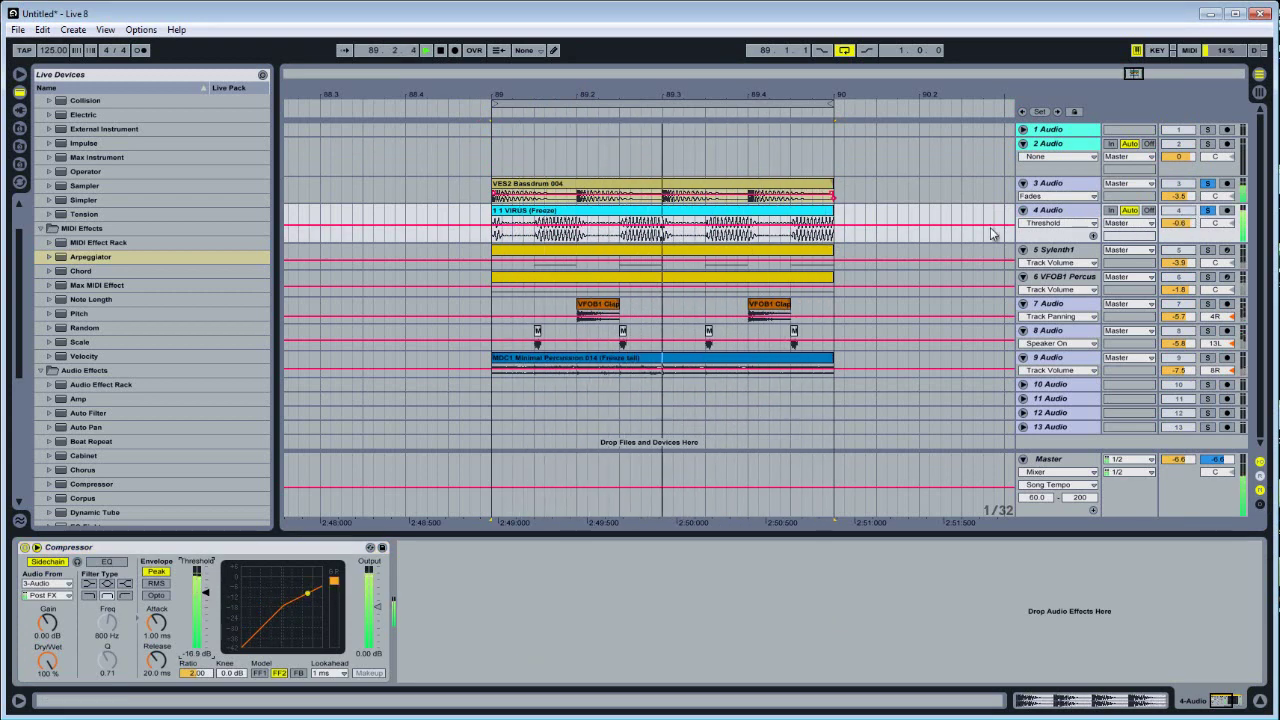
# Step: Show the fades of the VIRUS clip on track 4
pyautogui.rightClick(820, 237)
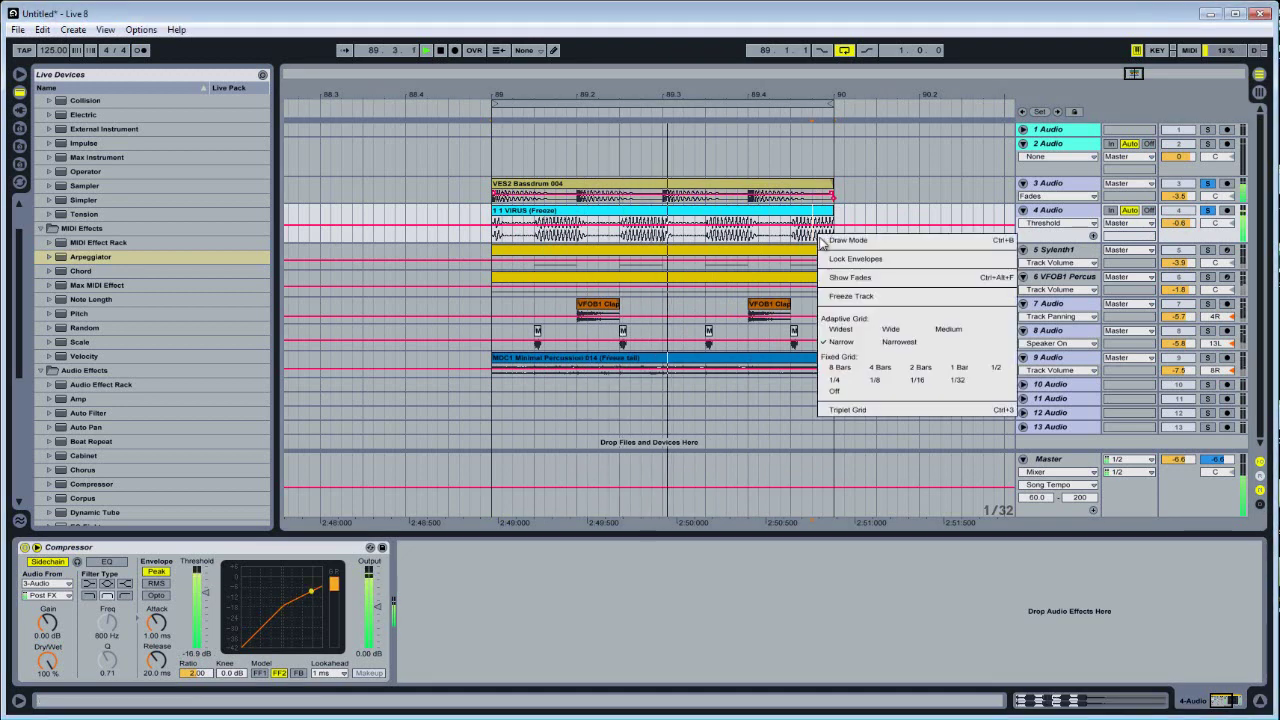
pyautogui.click(855, 284)
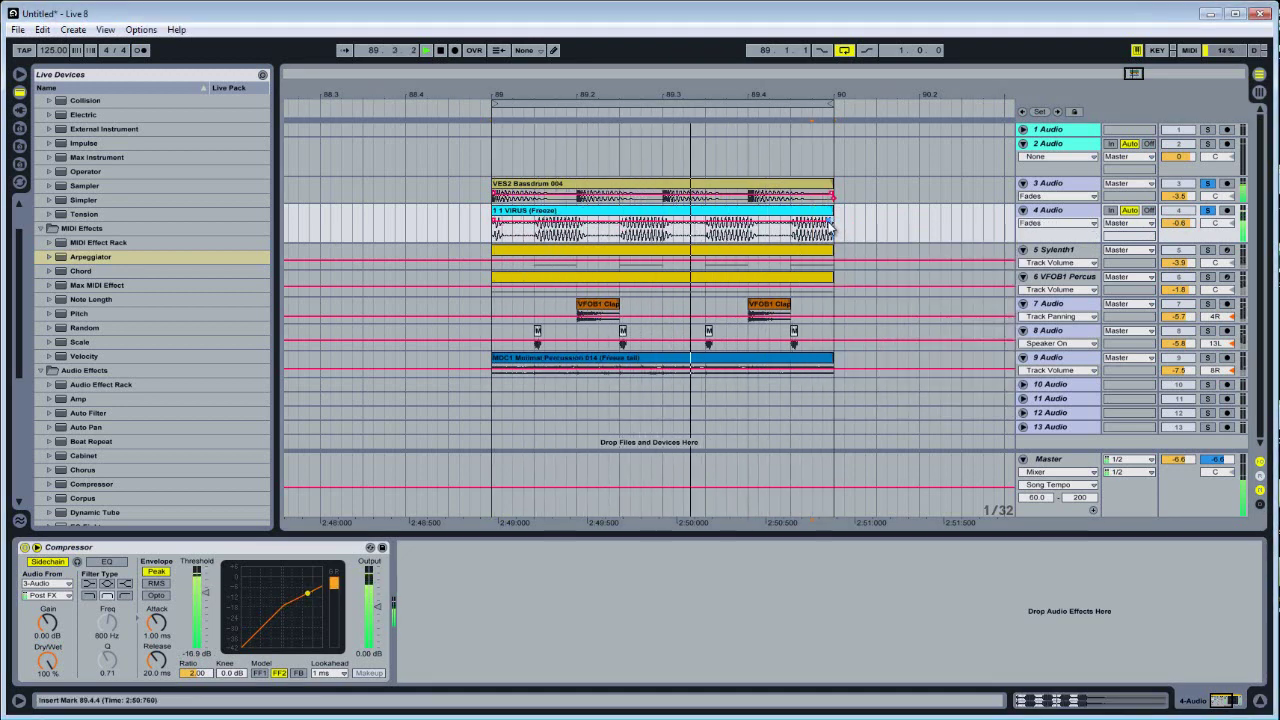
# Step: Switch the solo from tracks 3 and 4 to the Sylenth1 track
pyautogui.click(1205, 184)
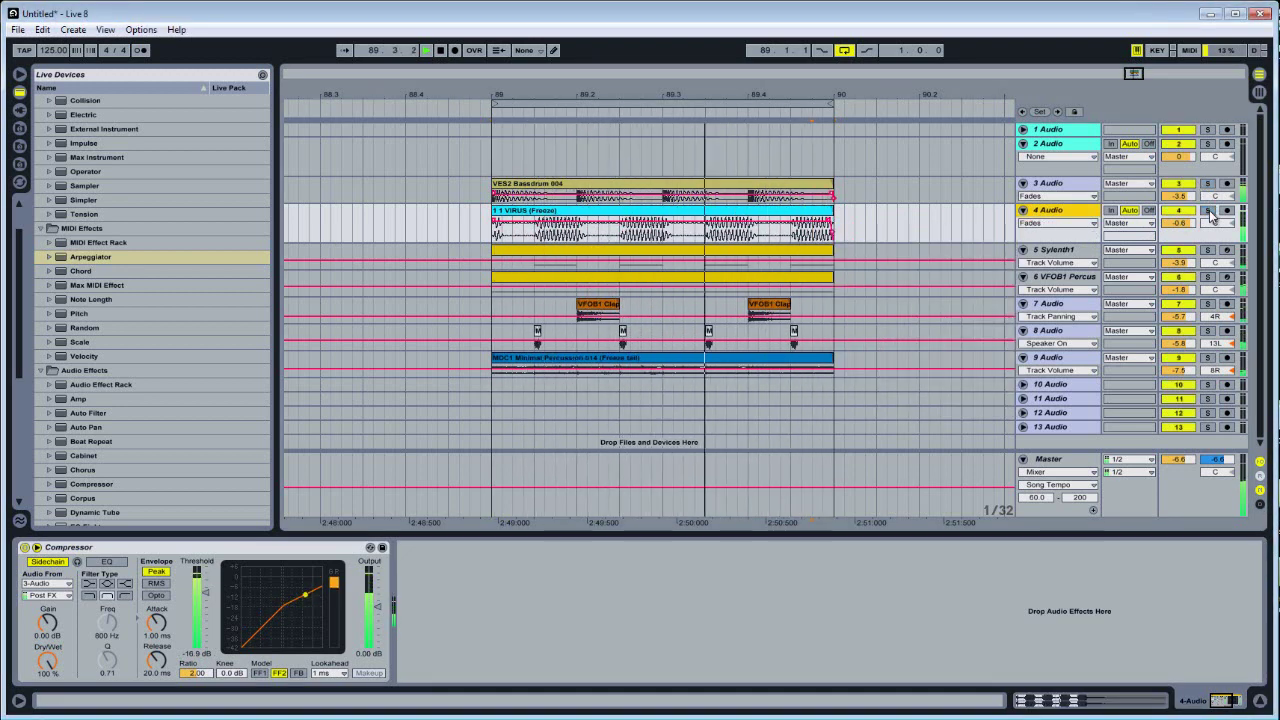
pyautogui.click(1207, 250)
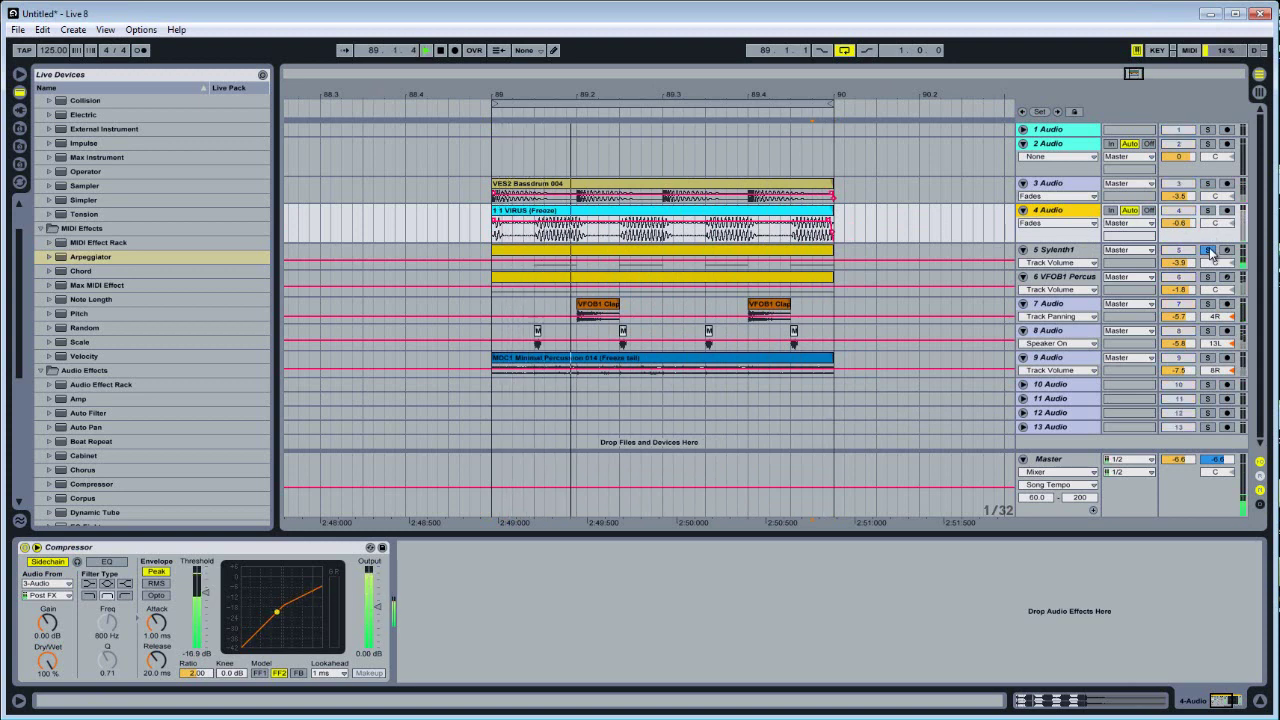
# Step: Paste the sidechained Compressor after the EQ Eight on the Sylenth1 track and set its threshold to -14.9 dB
pyautogui.click(1055, 250)
pyautogui.moveTo(390, 607); pyautogui.dragTo(340, 620)
pyautogui.rightClick(609, 630)
pyautogui.click(613, 637)
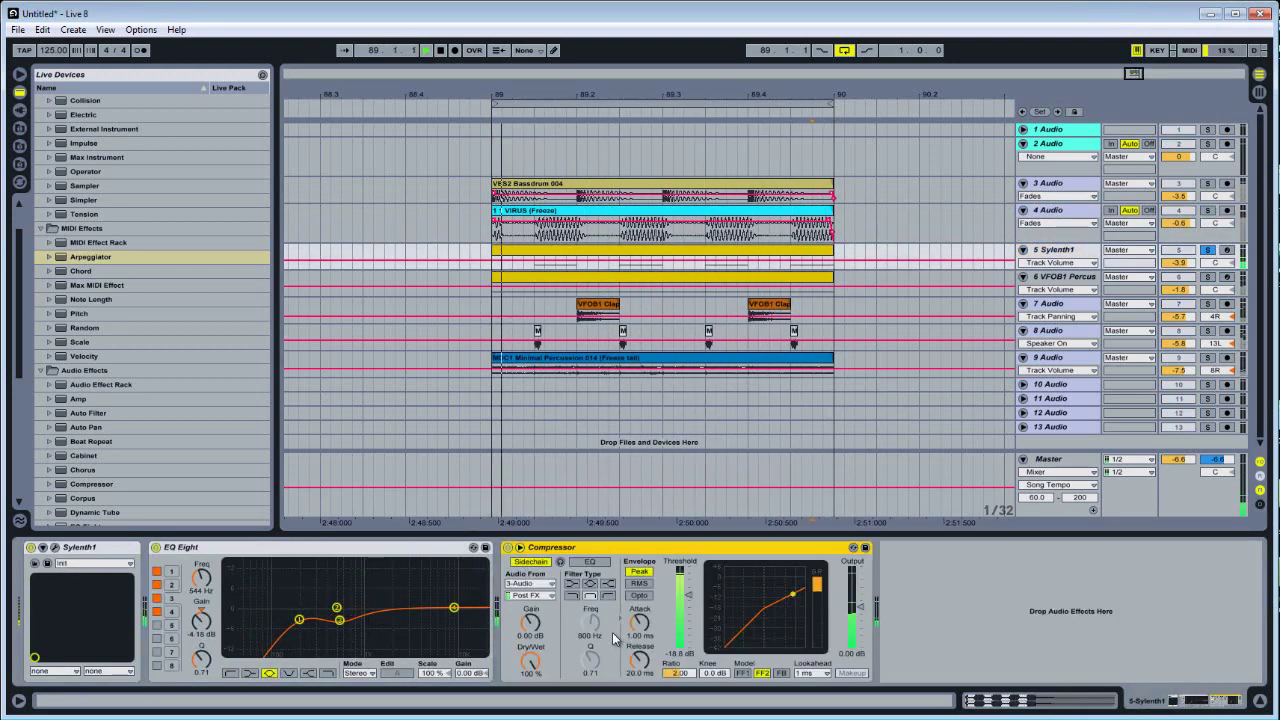
pyautogui.click(686, 593)
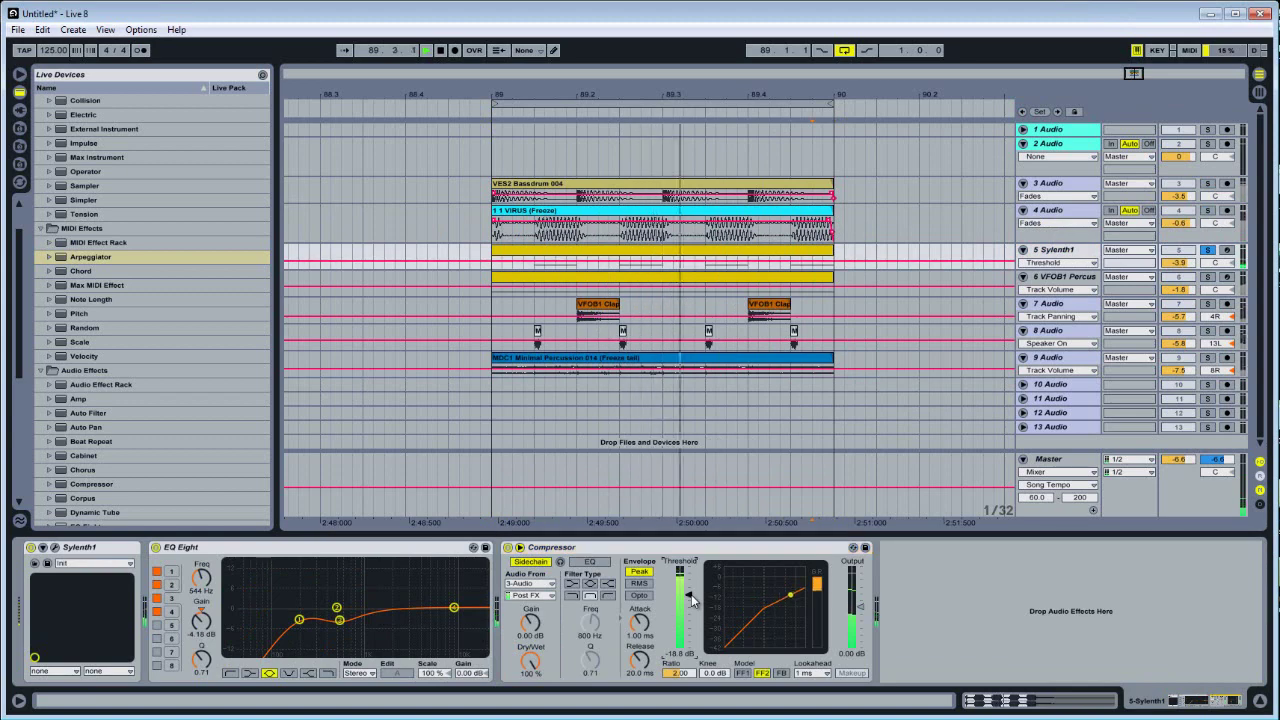
pyautogui.click(55, 548)
pyautogui.click(55, 548)
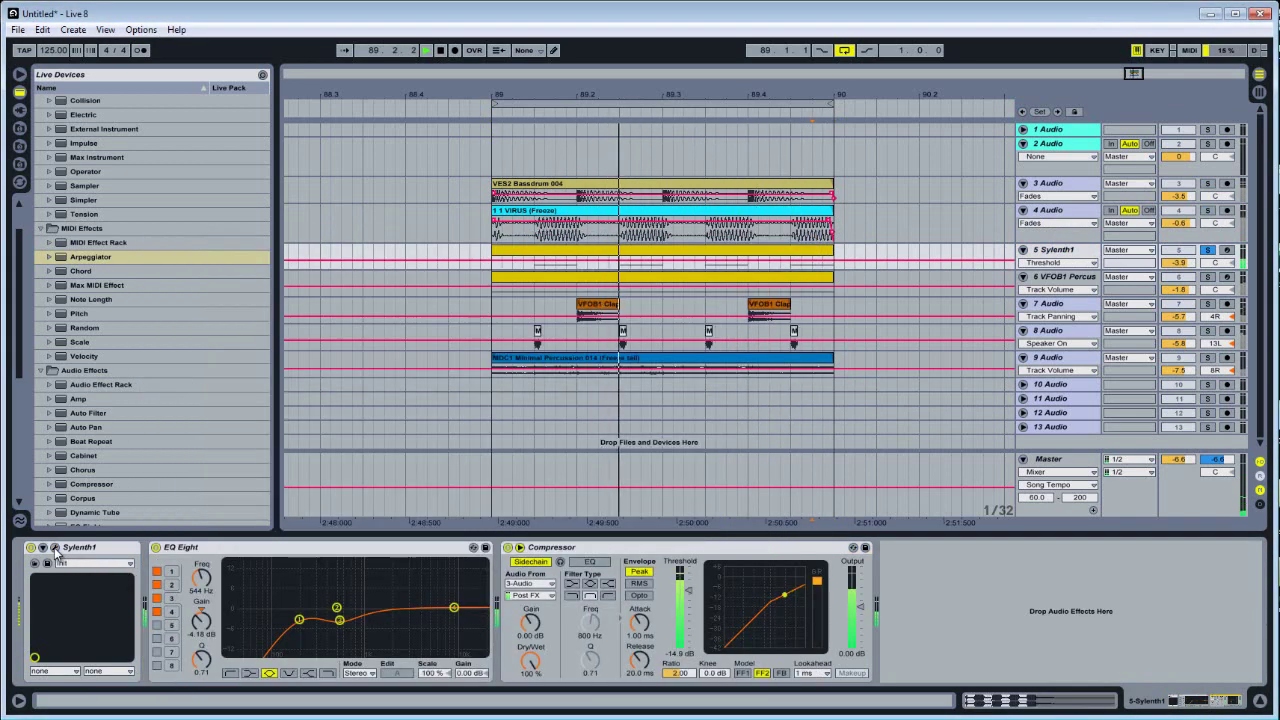
# Step: Try an Arpeggiator in front of Sylenth1 with a 1/16 rate and a longer gate while the loop plays
pyautogui.press('space')
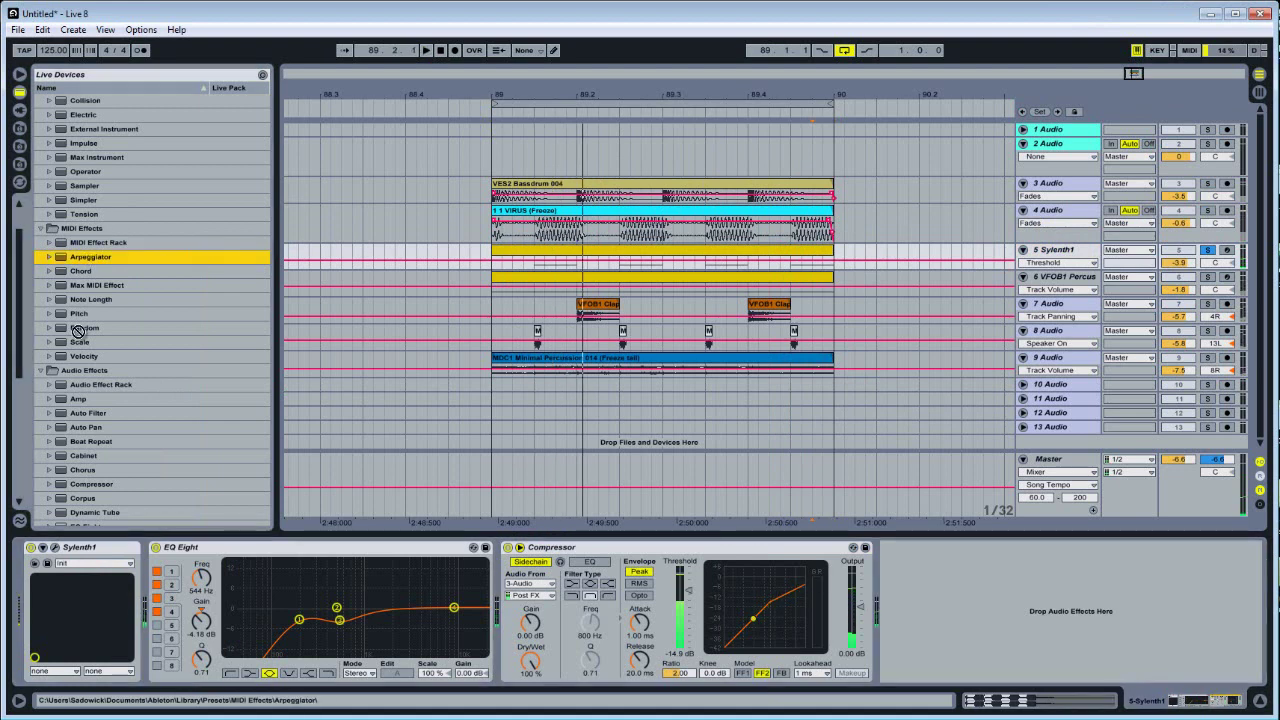
pyautogui.moveTo(58, 592); pyautogui.dragTo(62, 596)
pyautogui.click(85, 620)
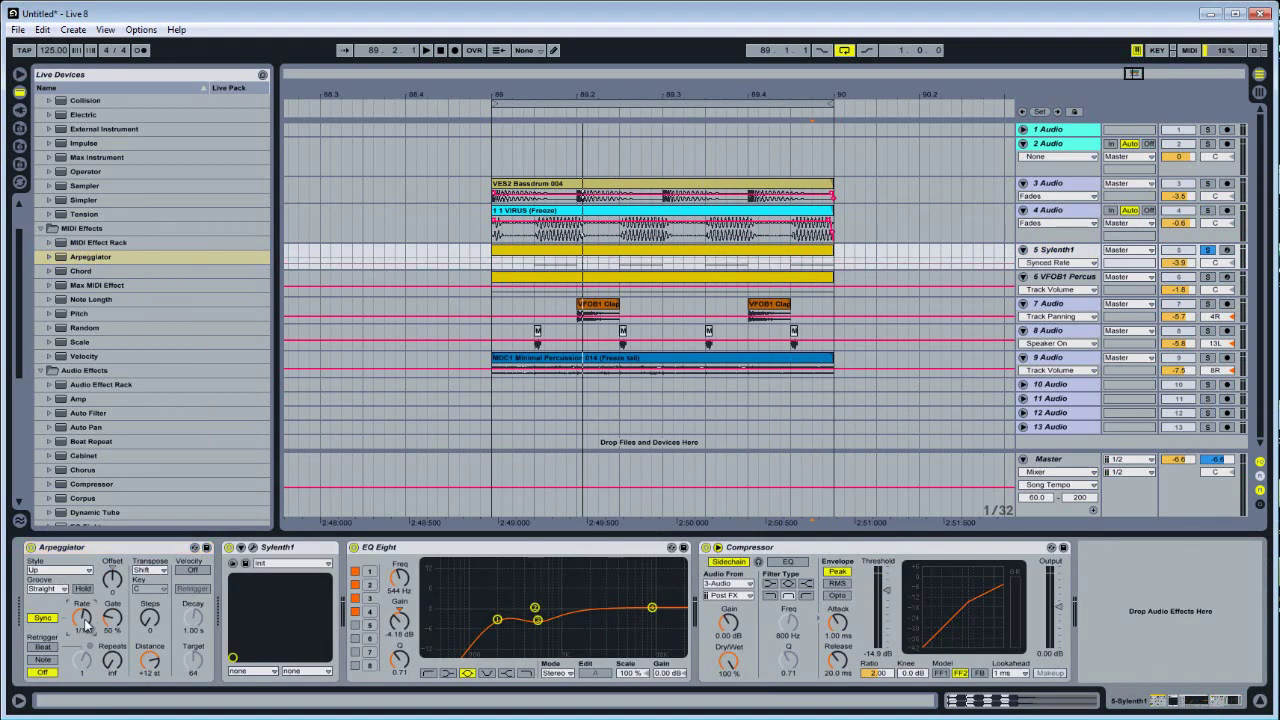
pyautogui.press('space')
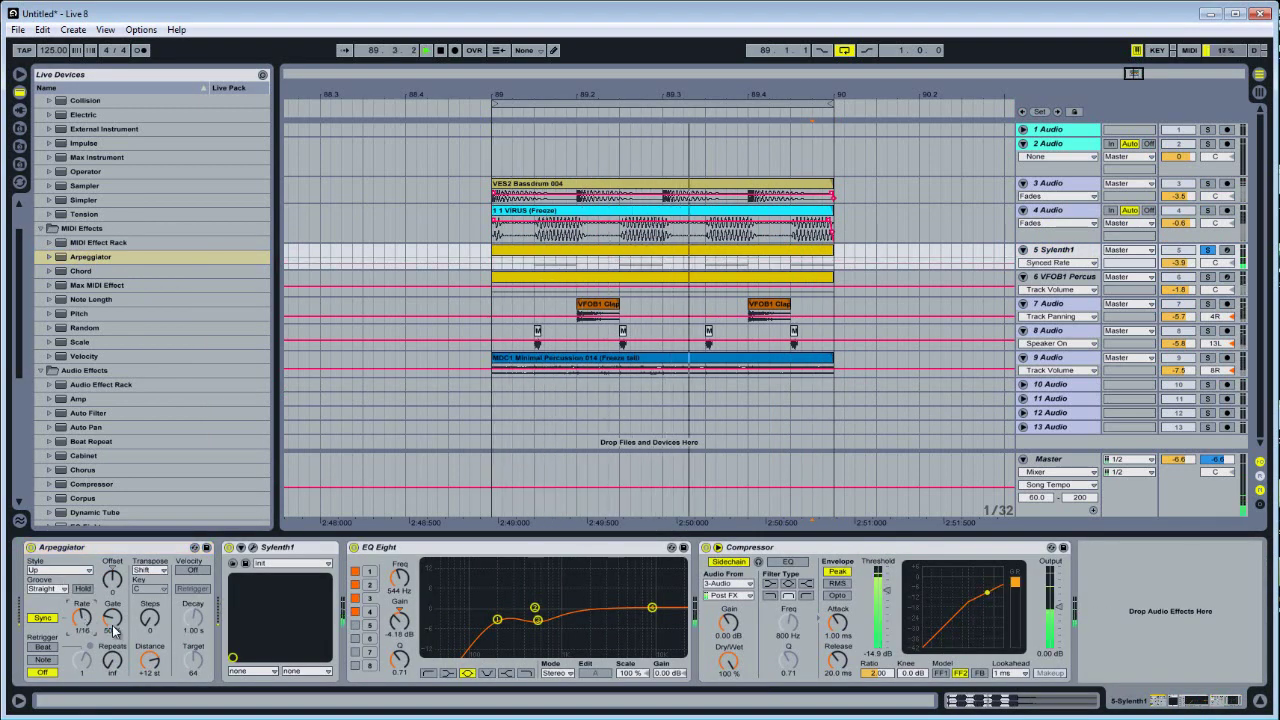
pyautogui.click(114, 625)
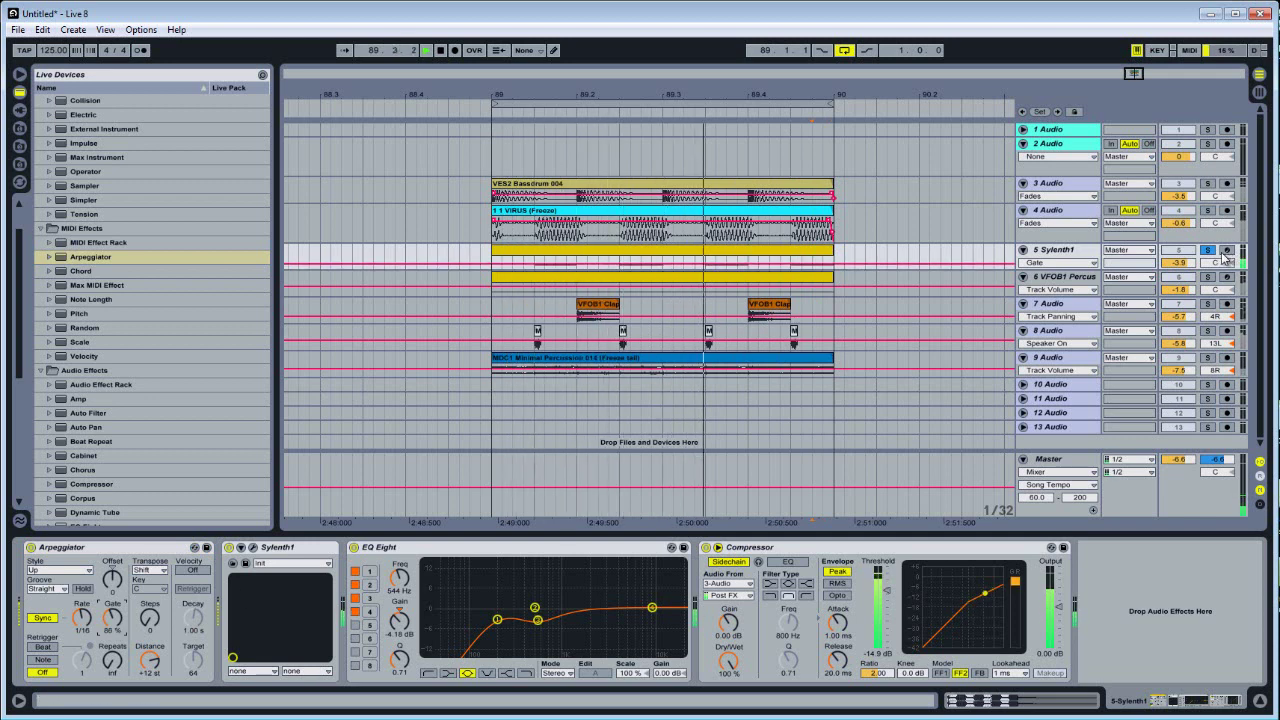
# Step: Unsolo the Sylenth1 track and mute tracks 6, 7, 8 and 9
pyautogui.click(1215, 257)
pyautogui.click(1178, 276)
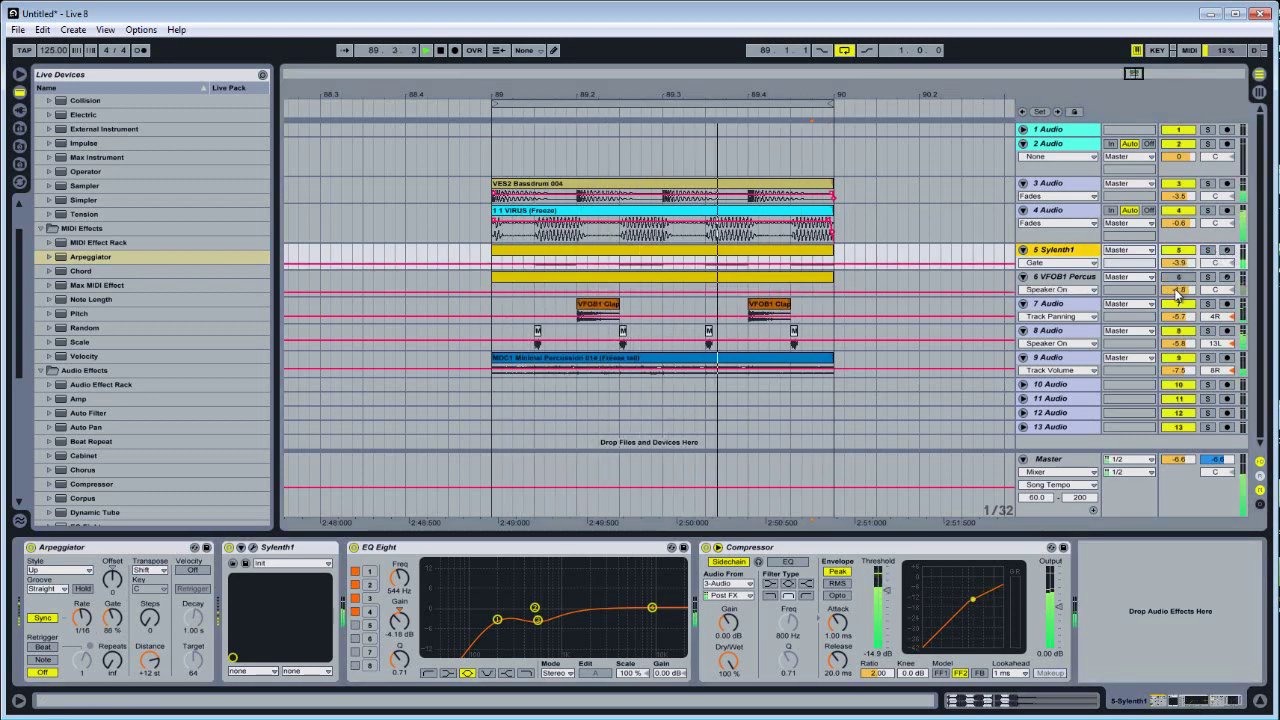
pyautogui.click(1178, 303)
pyautogui.click(1178, 303)
pyautogui.click(1178, 357)
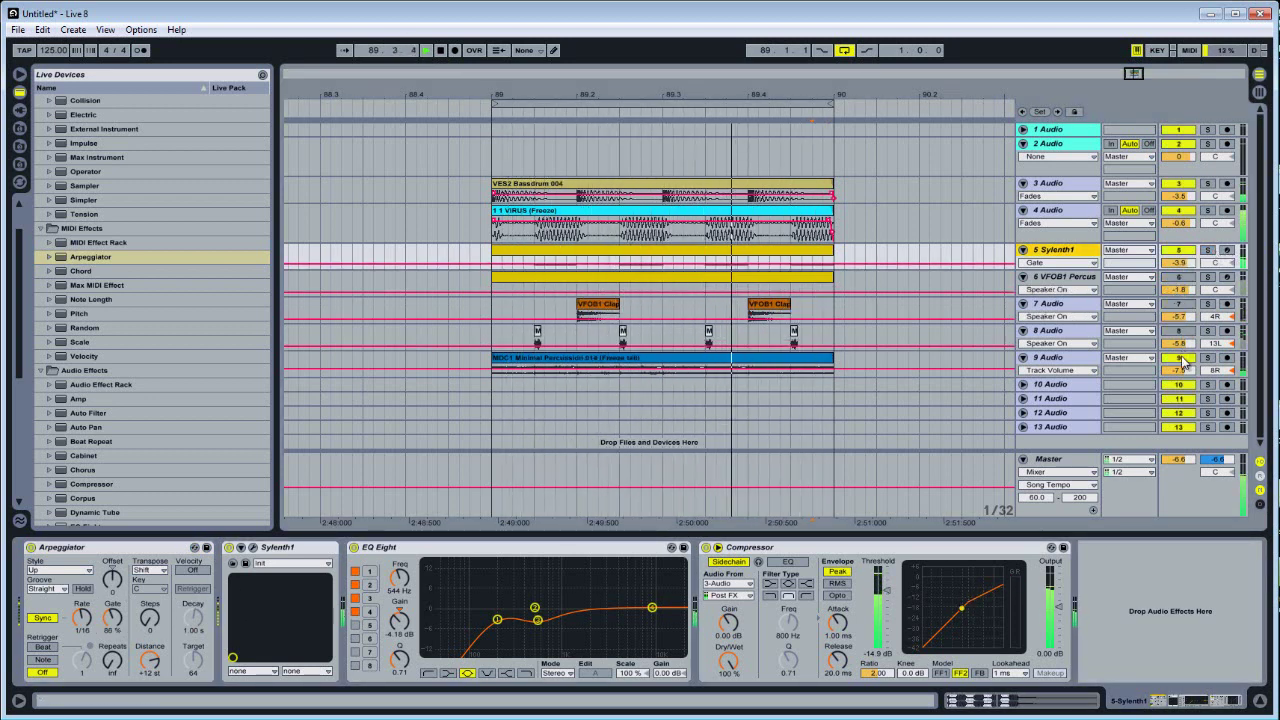
# Step: Try the Arpeggiator at a 1/8 rate and delete it from the Sylenth1 track
pyautogui.click(84, 624)
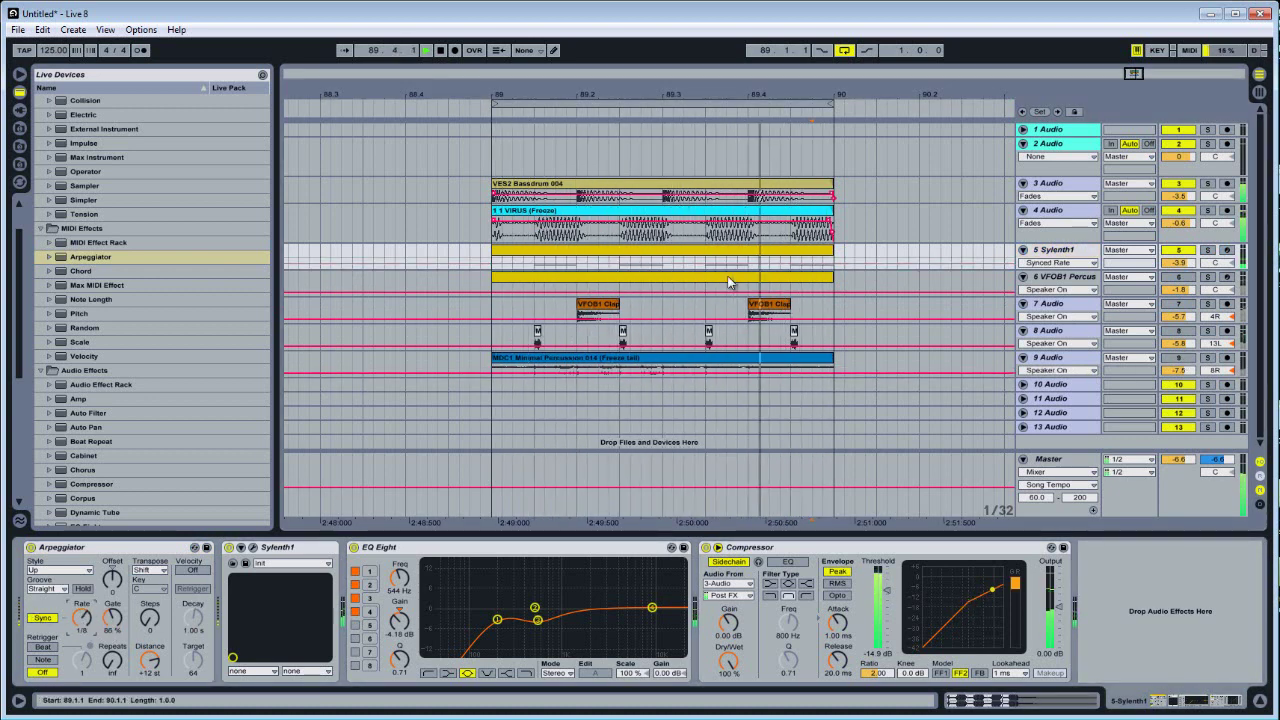
pyautogui.click(70, 547)
pyautogui.rightClick(70, 547)
pyautogui.click(95, 582)
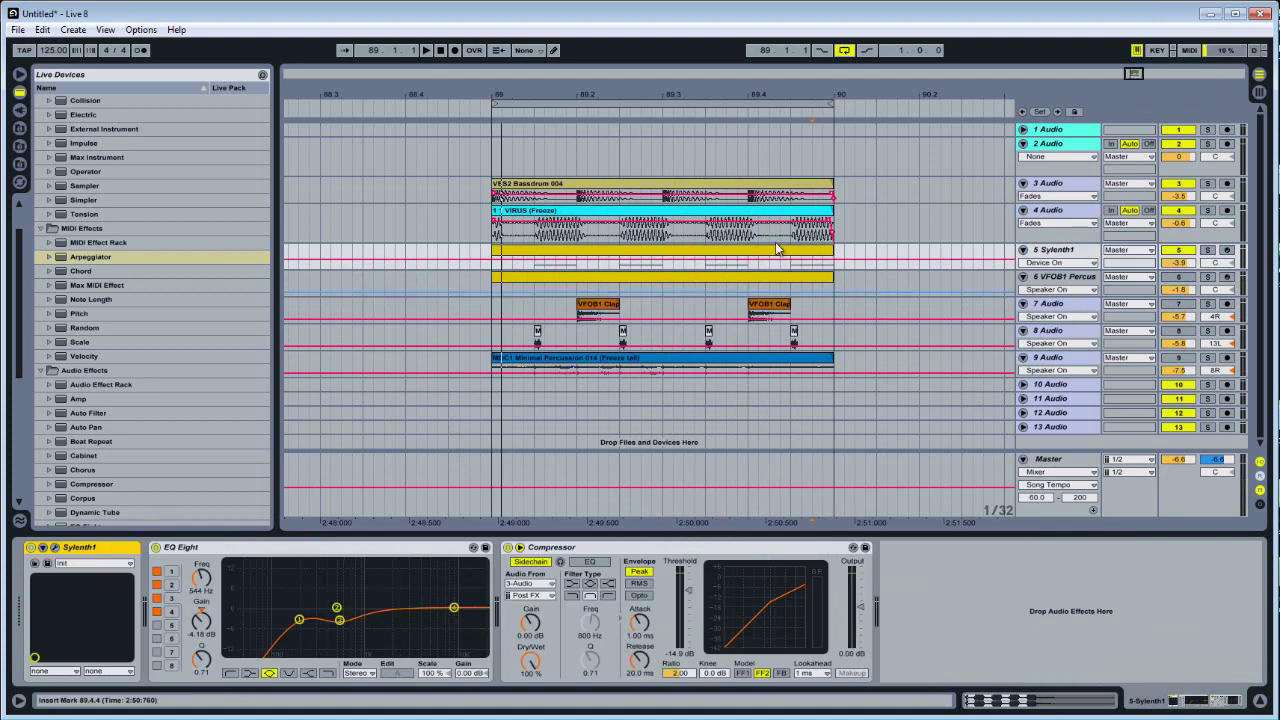
# Step: Adjust the AmpEnv A release in the Sylenth1 plug-in editor
pyautogui.click(57, 547)
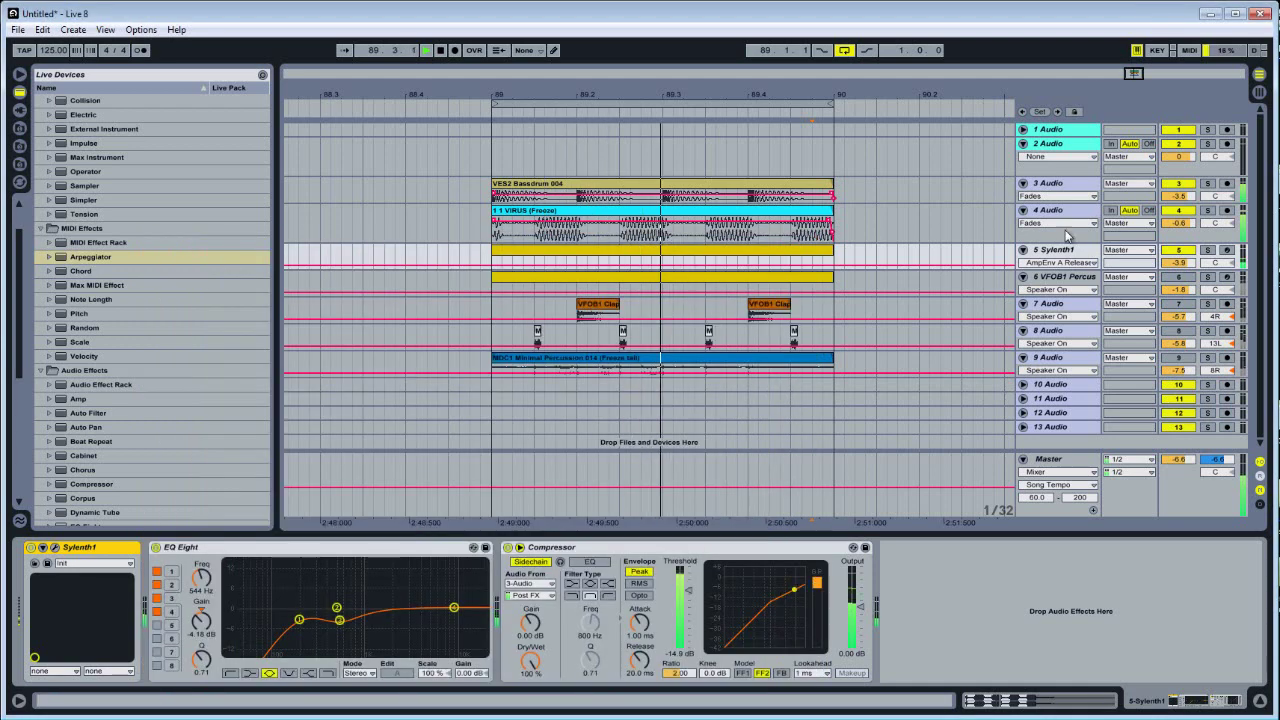
pyautogui.click(815, 240)
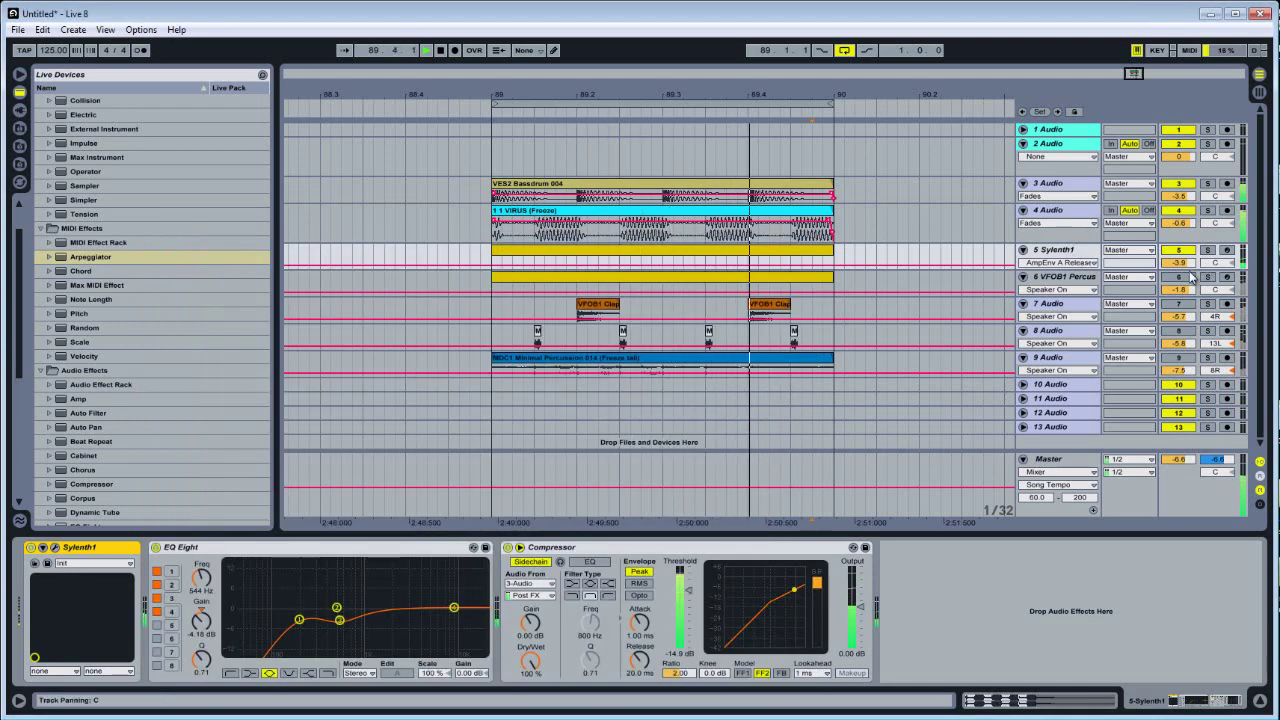
# Step: Insert an EQ Eight before the Compressor on the VFOB1 Percussion track, cutting the lows and setting band 2 to 495 Hz at -3.20 dB
pyautogui.click(1168, 283)
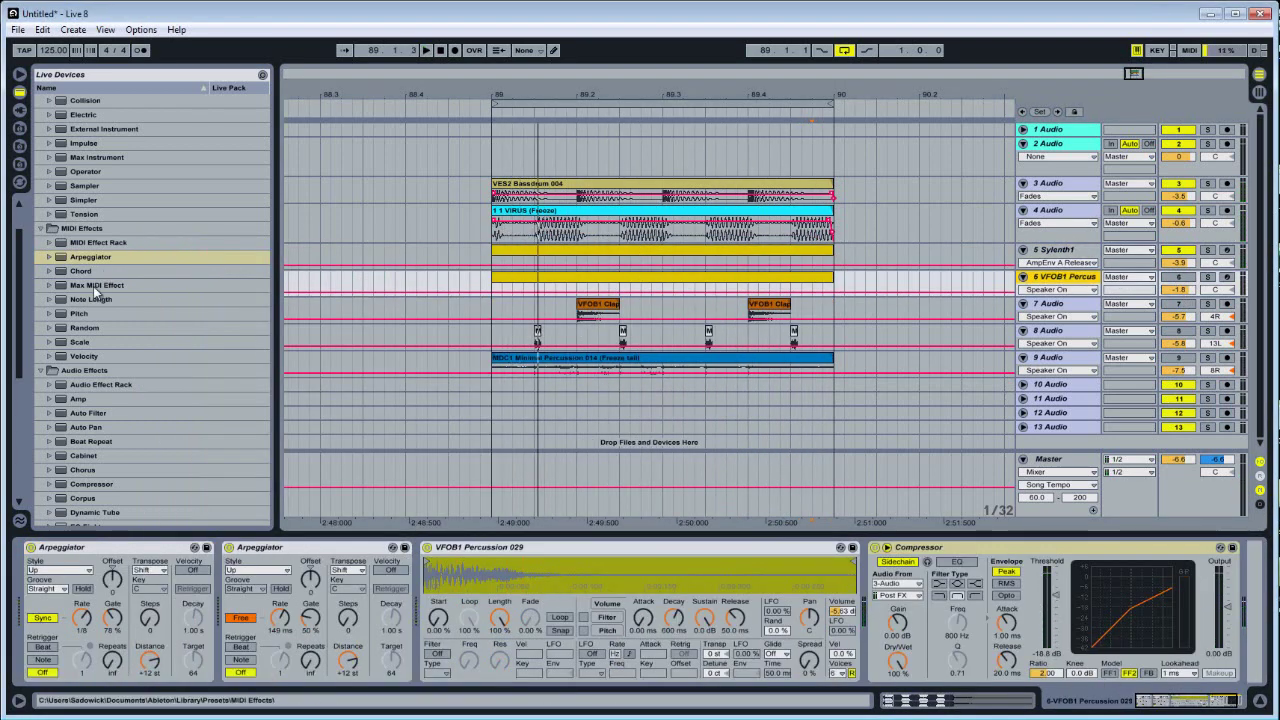
pyautogui.scroll(-7, 120, 410)
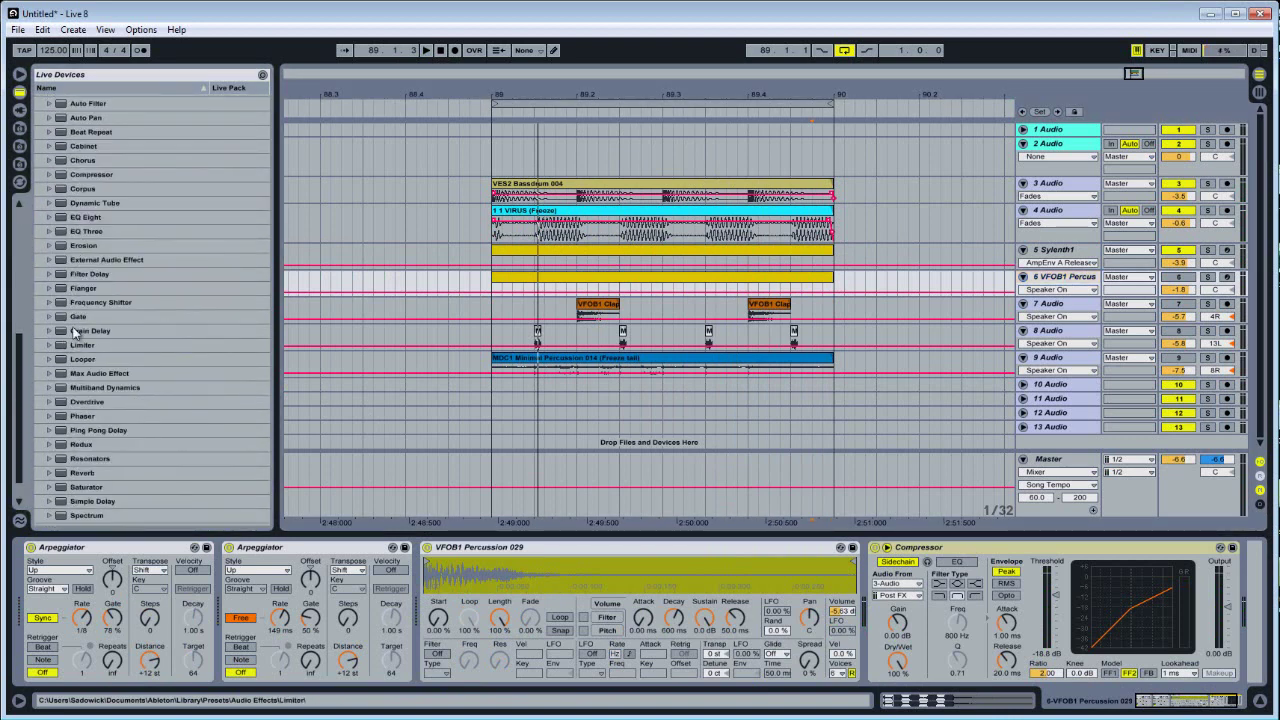
pyautogui.moveTo(83, 222); pyautogui.dragTo(900, 597)
pyautogui.moveTo(1007, 640); pyautogui.dragTo(1010, 638)
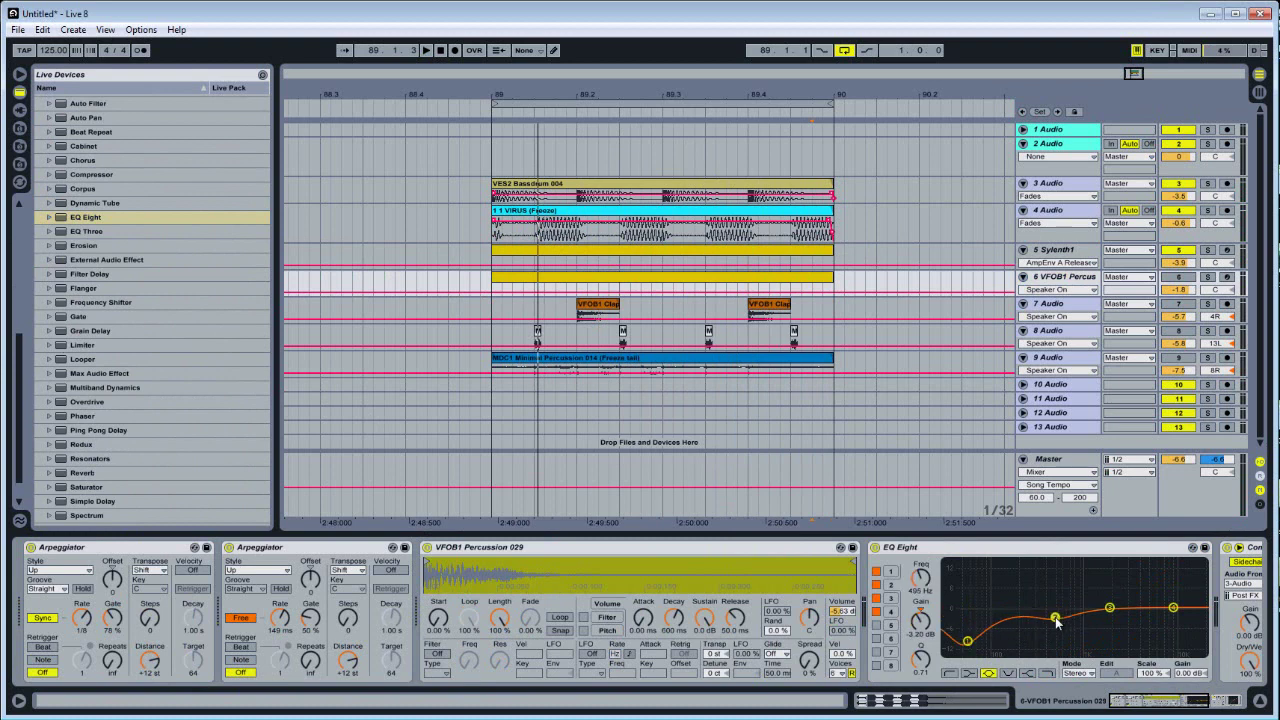
# Step: Unmute the VFOB1 Percussion track during playback and set its volume to -3.5 dB
pyautogui.press('space')
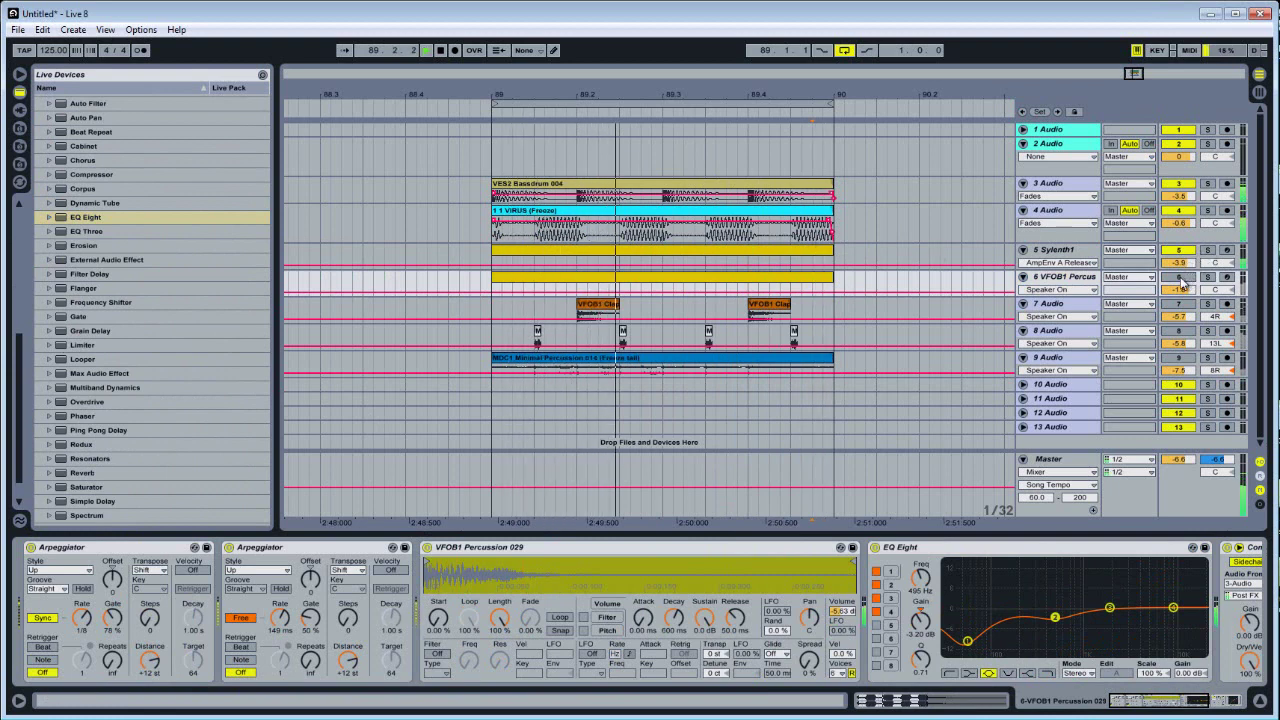
pyautogui.click(1183, 285)
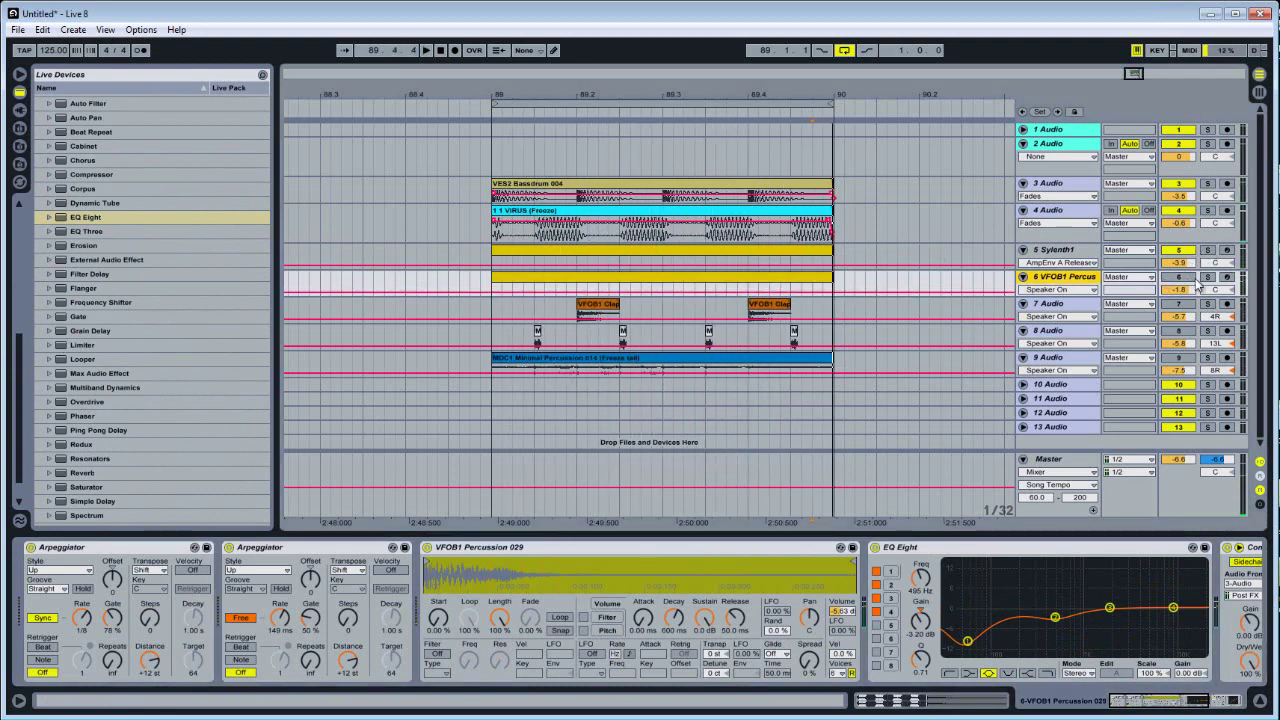
pyautogui.moveTo(1197, 285); pyautogui.dragTo(1194, 288)
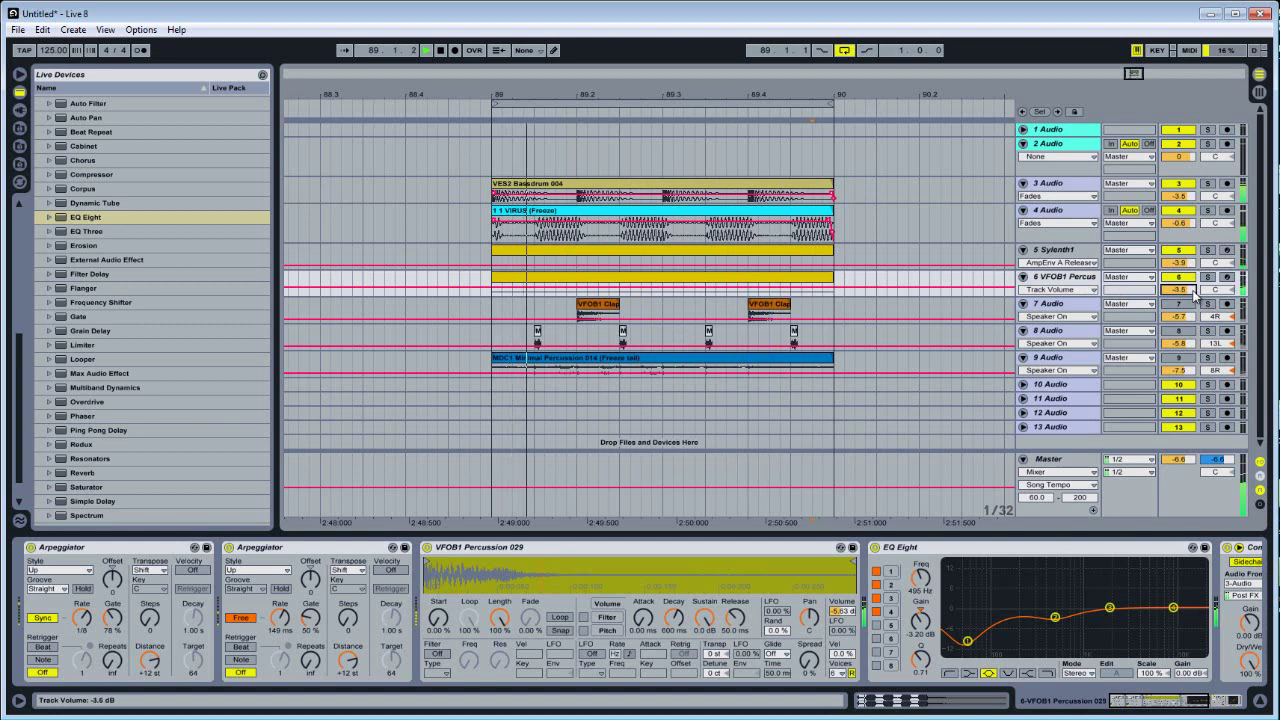
# Step: Audition different gate and synced rate settings on the first Arpeggiator of the VFOB1 Percussion track
pyautogui.click(279, 619)
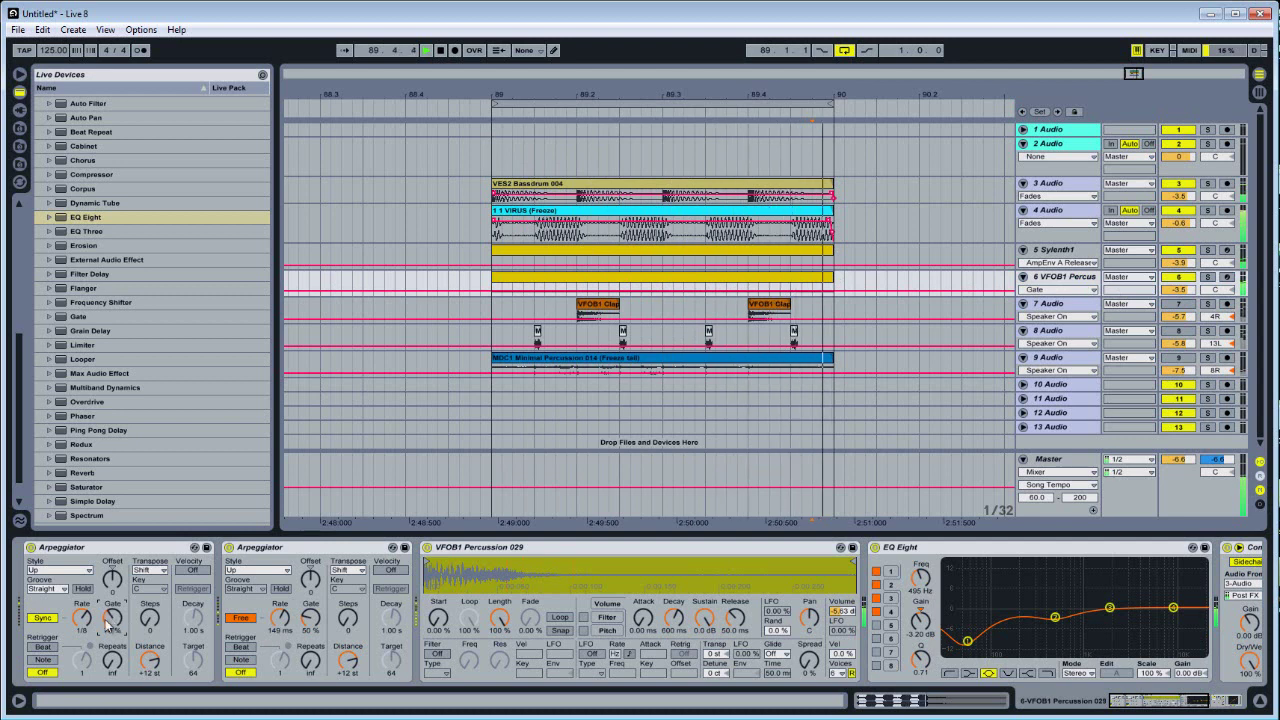
pyautogui.moveTo(83, 618); pyautogui.dragTo(88, 616)
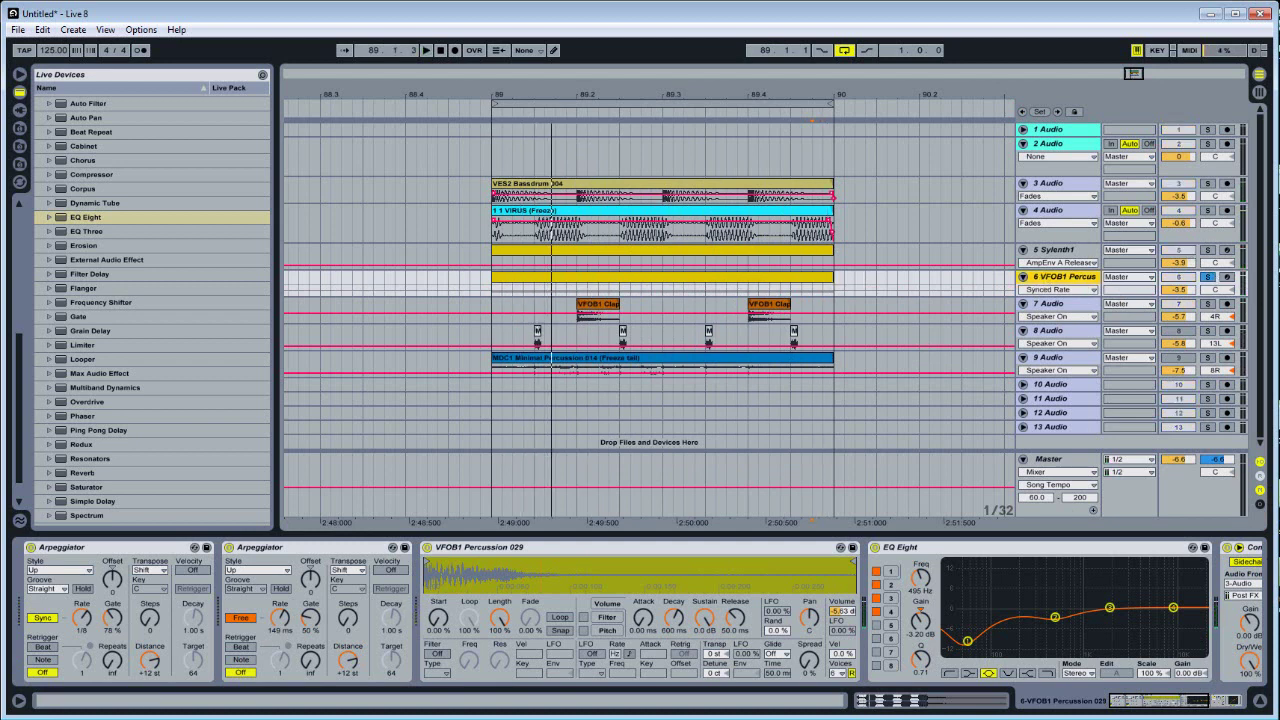
# Step: Preview the VFOB1 Percussion one-shot samples in the library, working from 029 through to 067
pyautogui.click(18, 127)
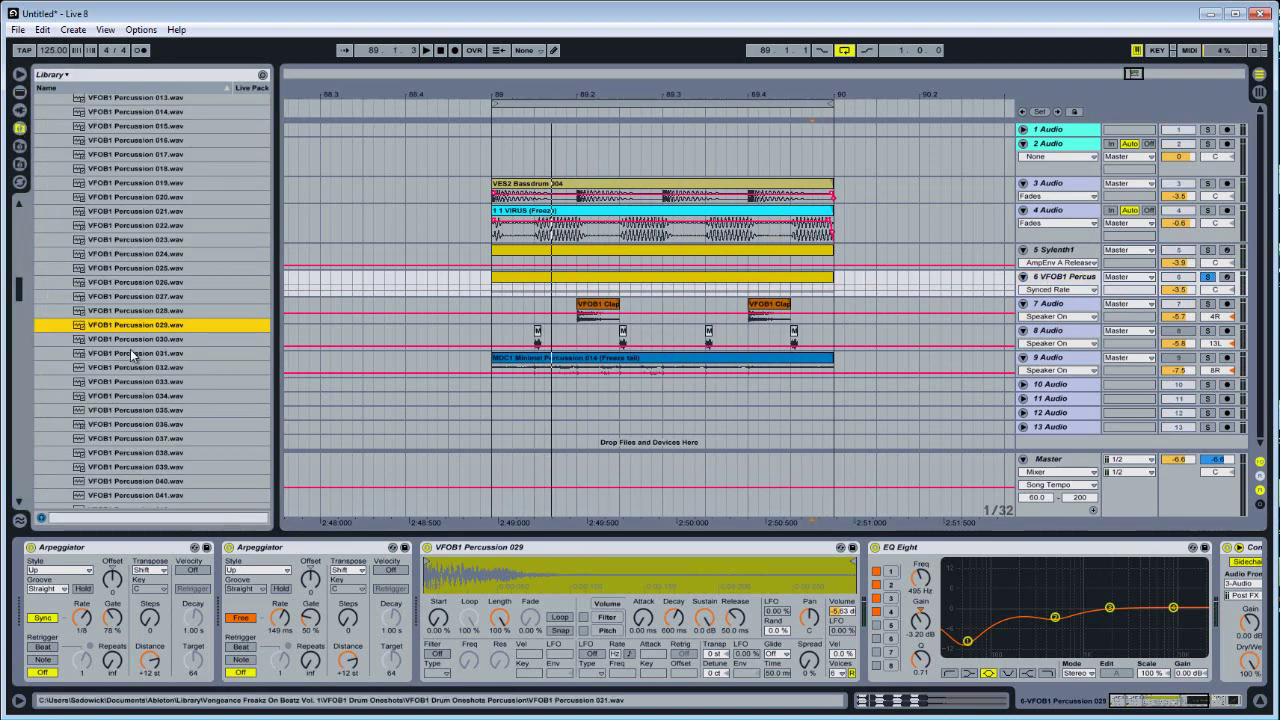
pyautogui.press('Down')
pyautogui.press('Down')
pyautogui.press('Down')
pyautogui.press('Down')
pyautogui.press('Down')
pyautogui.press('Down')
pyautogui.press('Down')
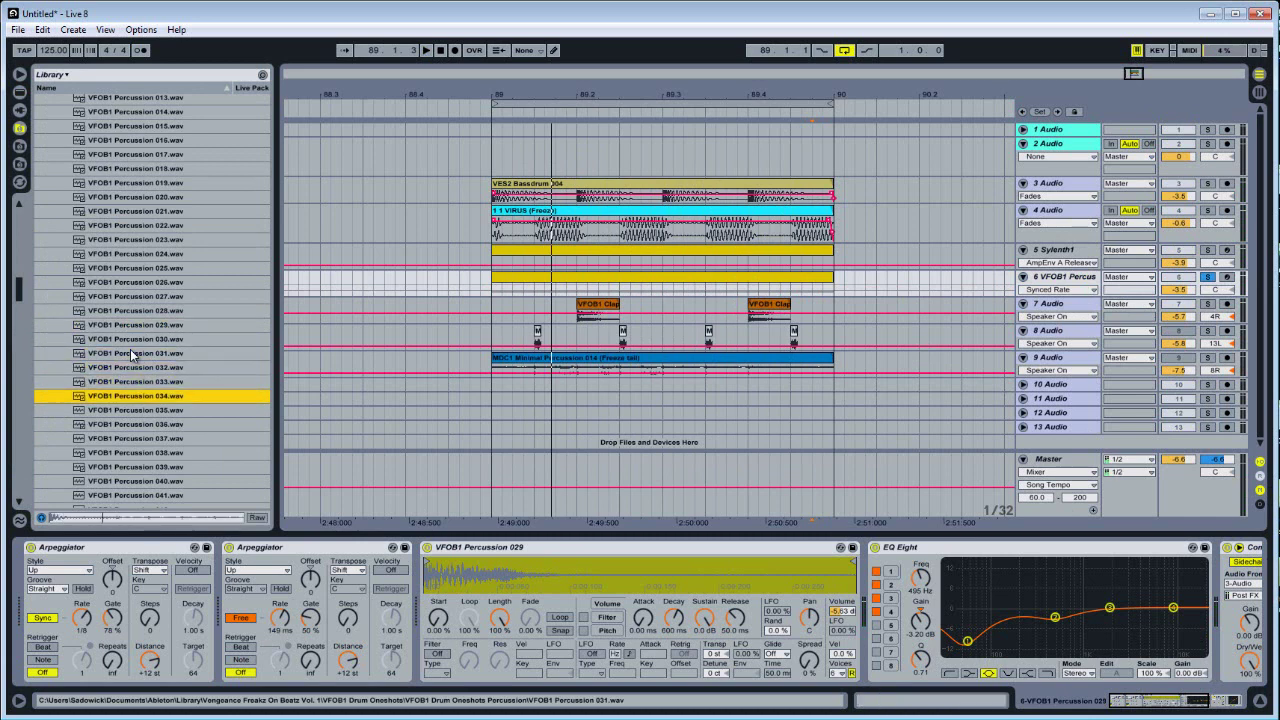
pyautogui.press('Up')
pyautogui.press('Up')
pyautogui.press('Down')
pyautogui.press('Down')
pyautogui.press('Down')
pyautogui.press('Down')
pyautogui.press('Down')
pyautogui.press('Down')
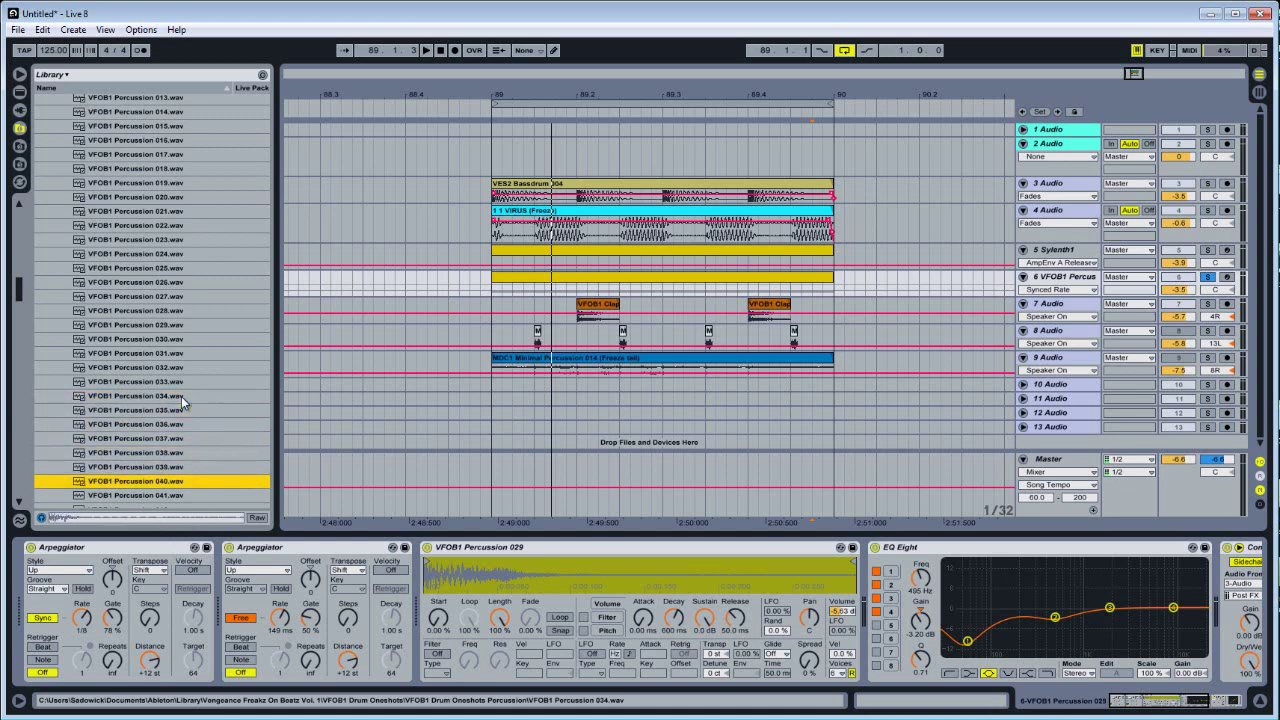
pyautogui.press('Down')
pyautogui.press('Down')
pyautogui.press('Down')
pyautogui.press('Down')
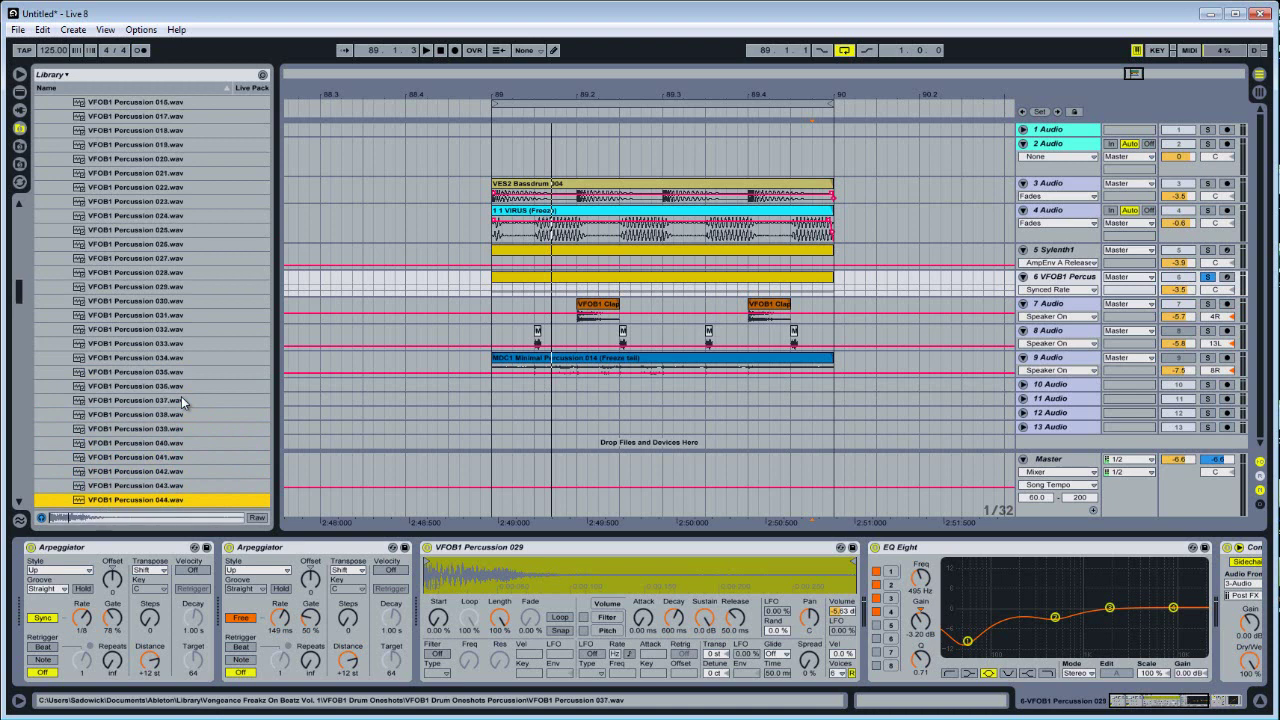
pyautogui.press('Down')
pyautogui.press('Down')
pyautogui.press('Down')
pyautogui.press('Down')
pyautogui.press('Down')
pyautogui.press('Down')
pyautogui.press('Down')
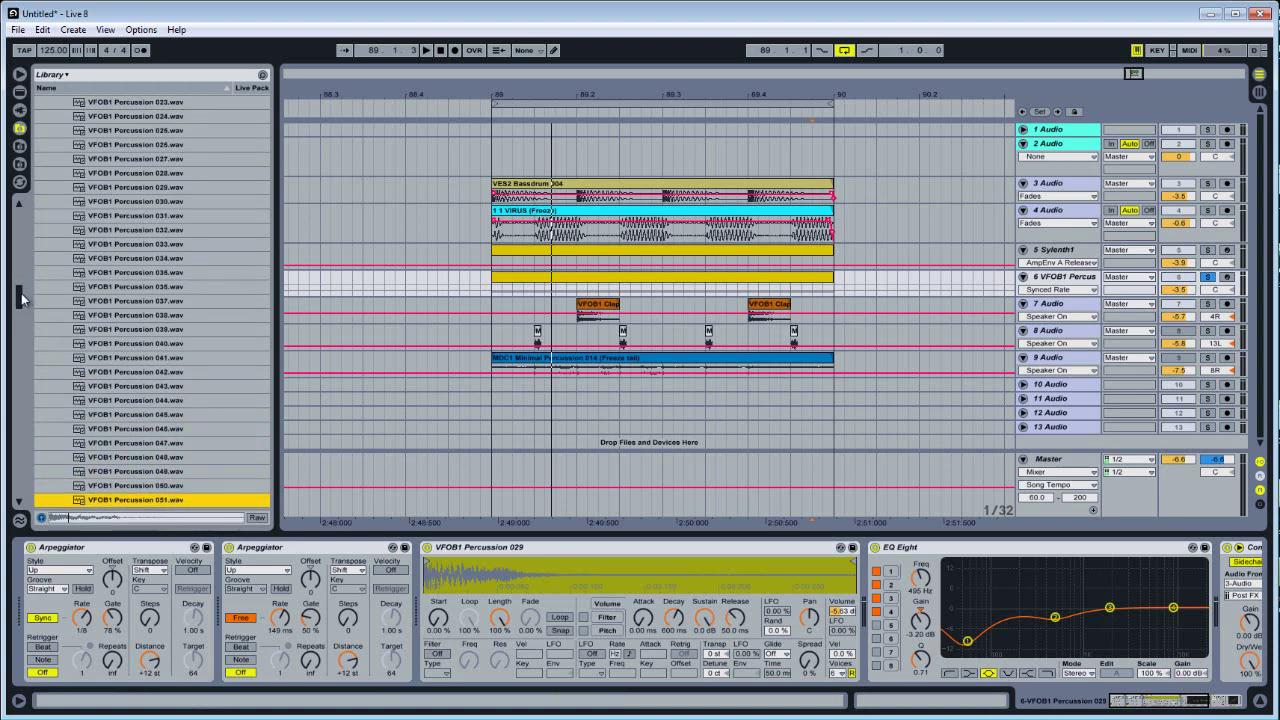
pyautogui.press('Down')
pyautogui.press('Down')
pyautogui.press('Down')
pyautogui.press('Down')
pyautogui.press('Down')
pyautogui.press('Down')
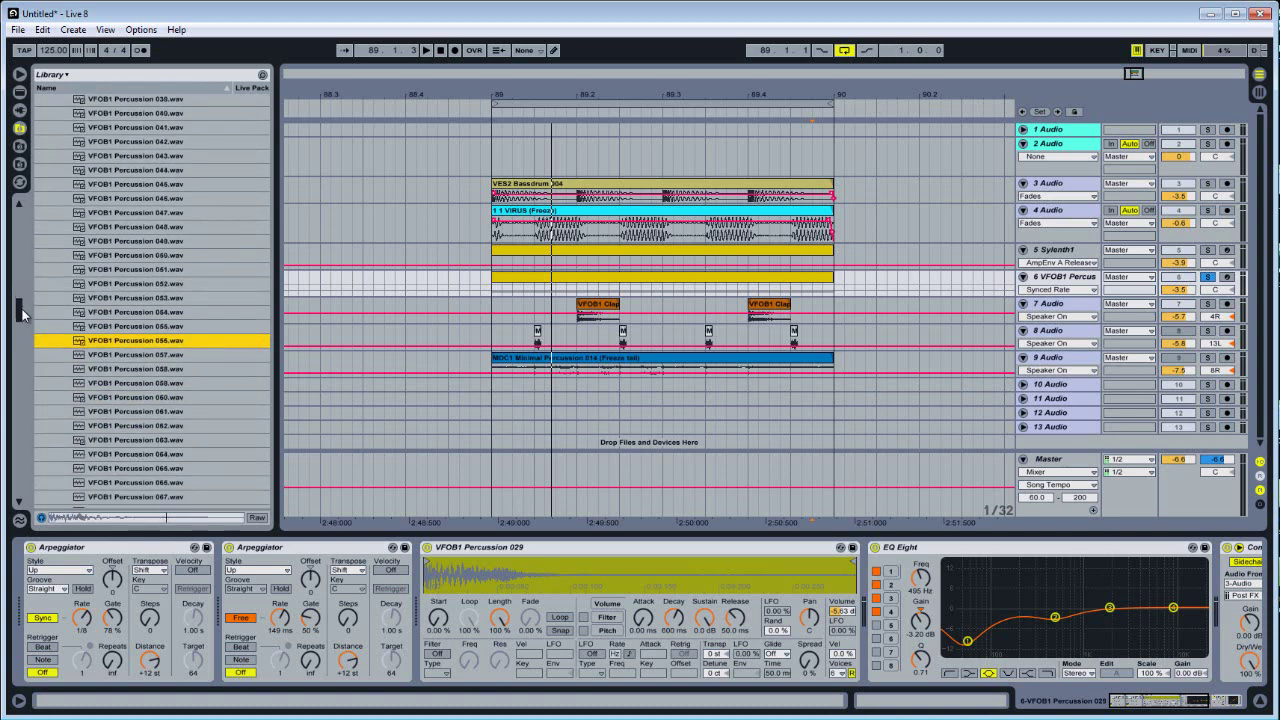
pyautogui.press('Down')
pyautogui.press('Down')
pyautogui.press('Down')
pyautogui.press('Down')
pyautogui.press('Down')
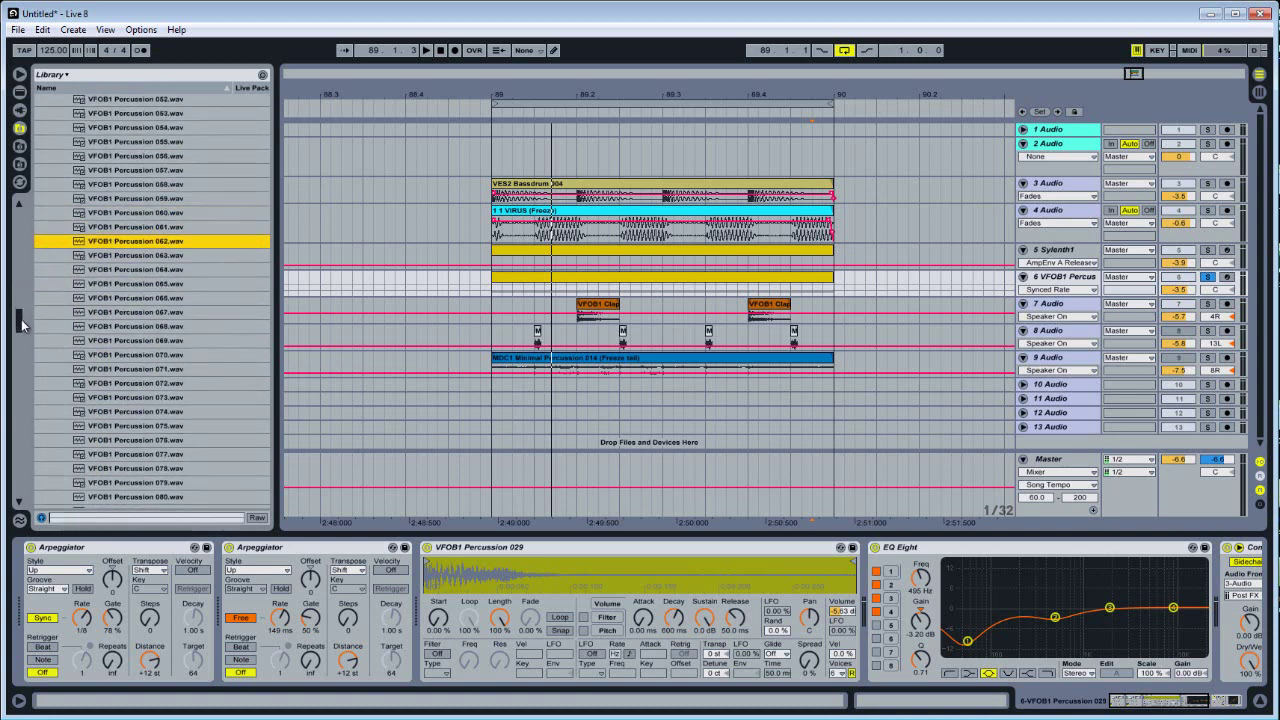
pyautogui.press('Down')
pyautogui.press('Down')
pyautogui.press('Down')
pyautogui.press('Down')
pyautogui.press('Down')
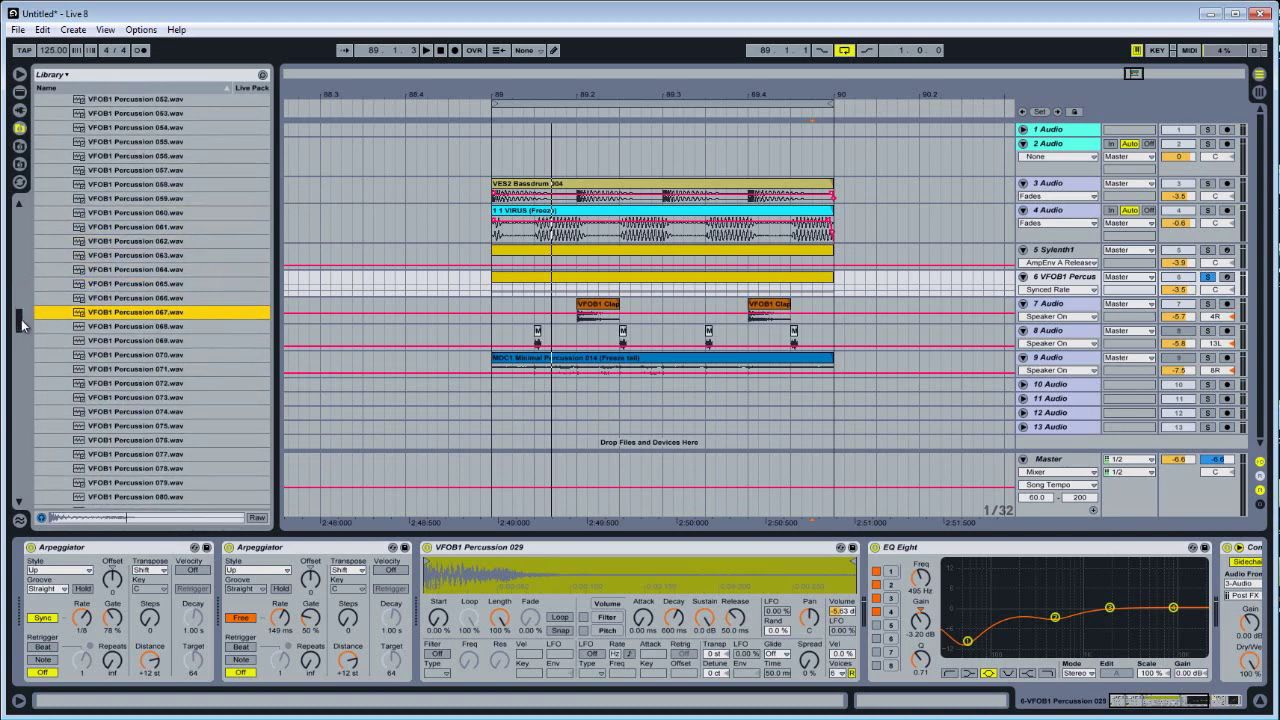
# Step: Load VFOB1 Percussion 068 into the percussion track's sampler, transpose it +12 st and play the soloed loop
pyautogui.moveTo(110, 208); pyautogui.dragTo(572, 562)
pyautogui.click(714, 656)
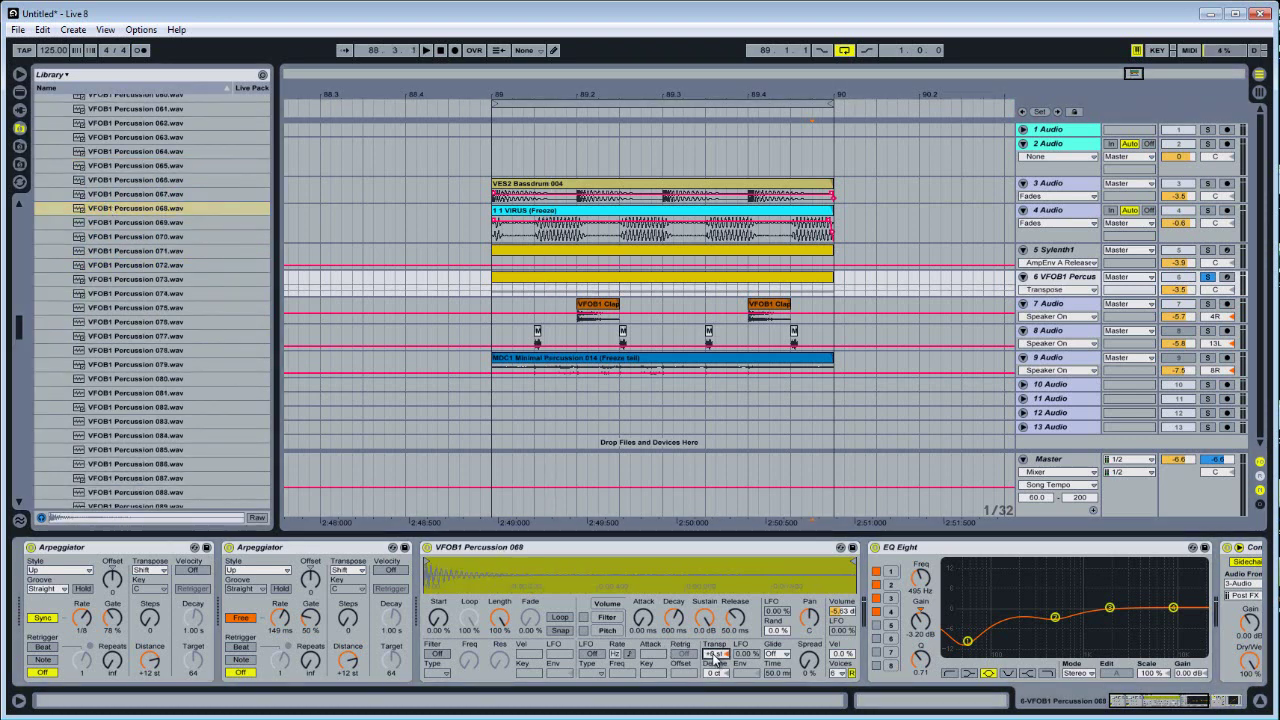
pyautogui.press('space')
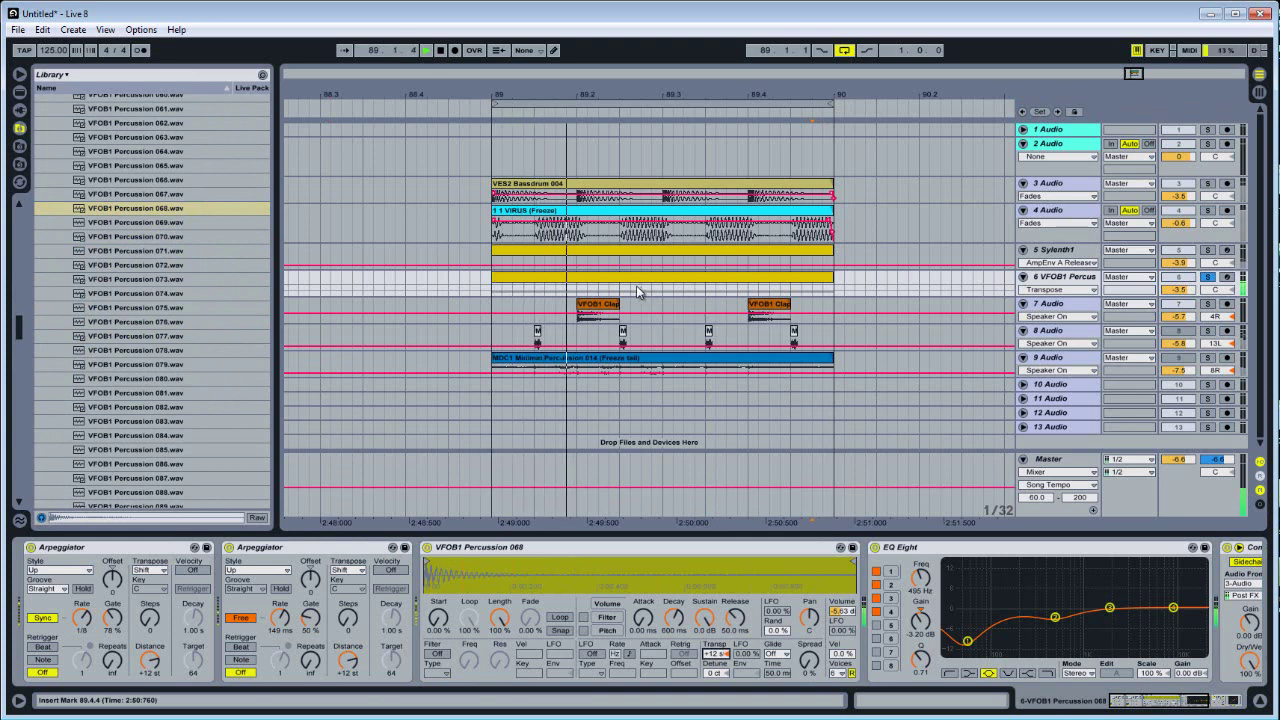
pyautogui.press('space')
# Step: Audition the library's percussion samples from 076 onward and replace the sampler's sound with VFOB1 Percussion 082
pyautogui.click(145, 322)
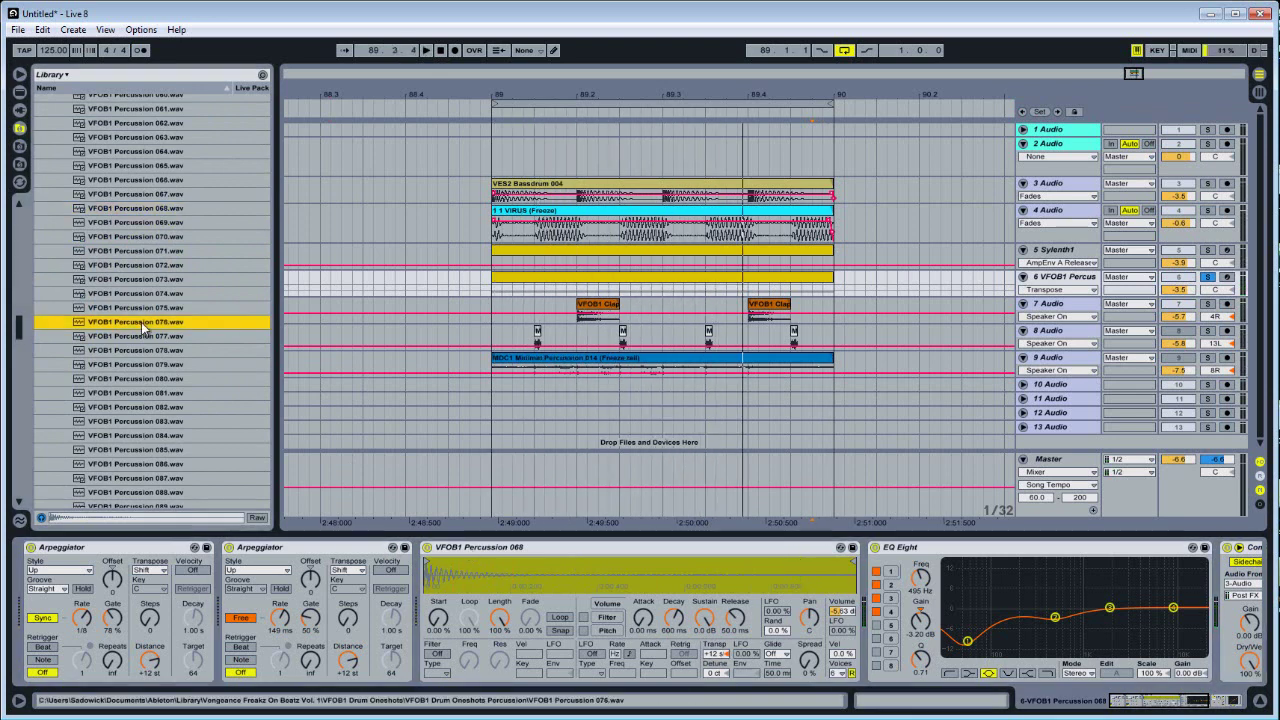
pyautogui.press('Down')
pyautogui.press('Down')
pyautogui.press('Down')
pyautogui.press('Down')
pyautogui.press('Down')
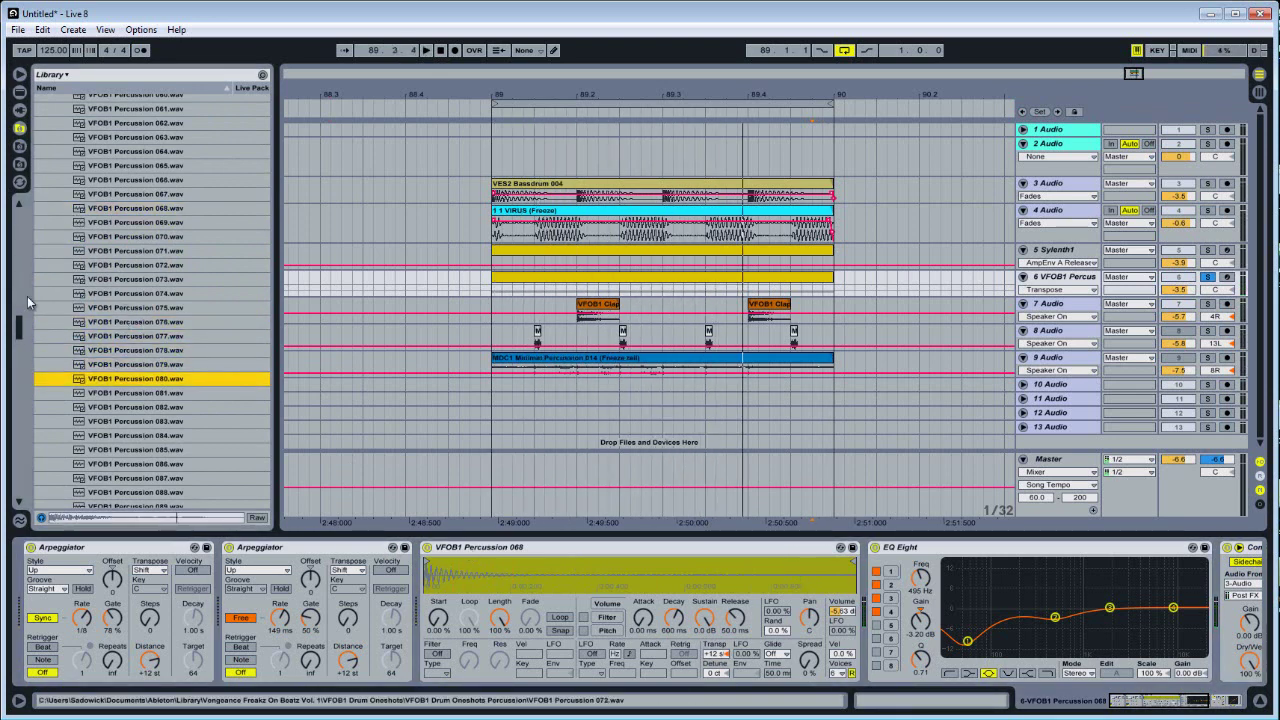
pyautogui.press('Down')
pyautogui.moveTo(20, 325); pyautogui.dragTo(20, 337)
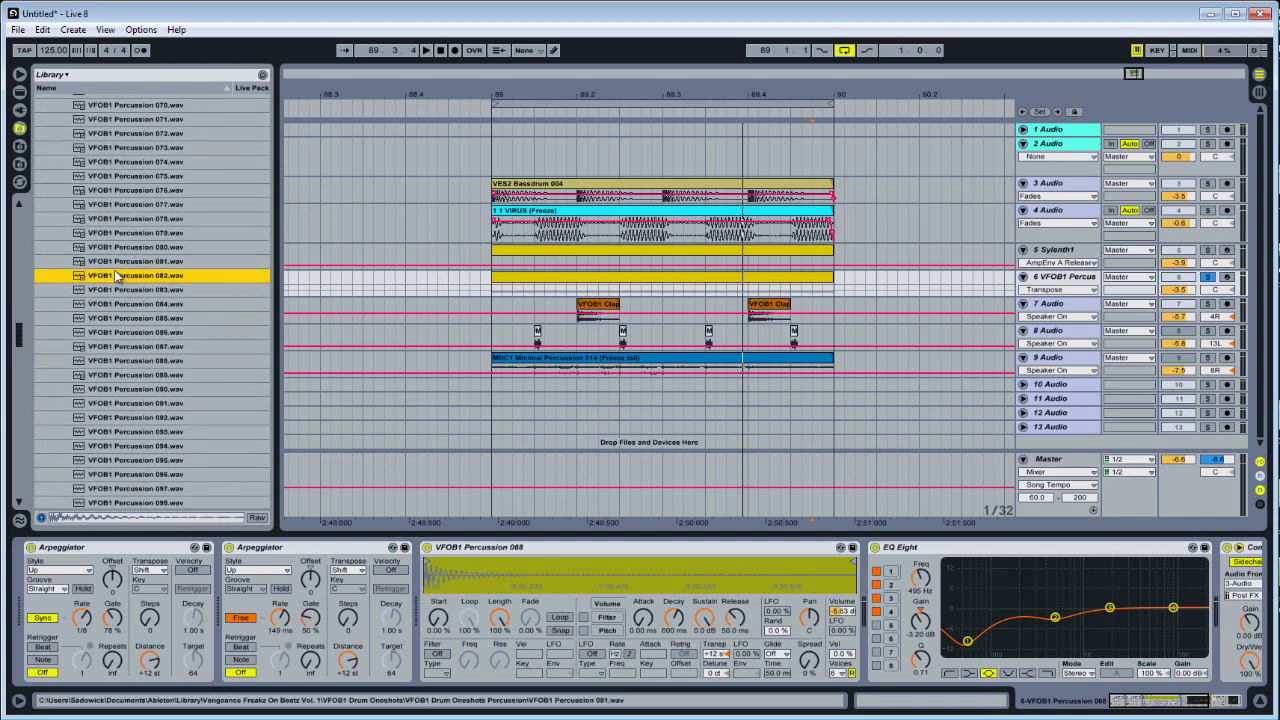
pyautogui.moveTo(110, 276); pyautogui.dragTo(530, 567)
pyautogui.press('space')
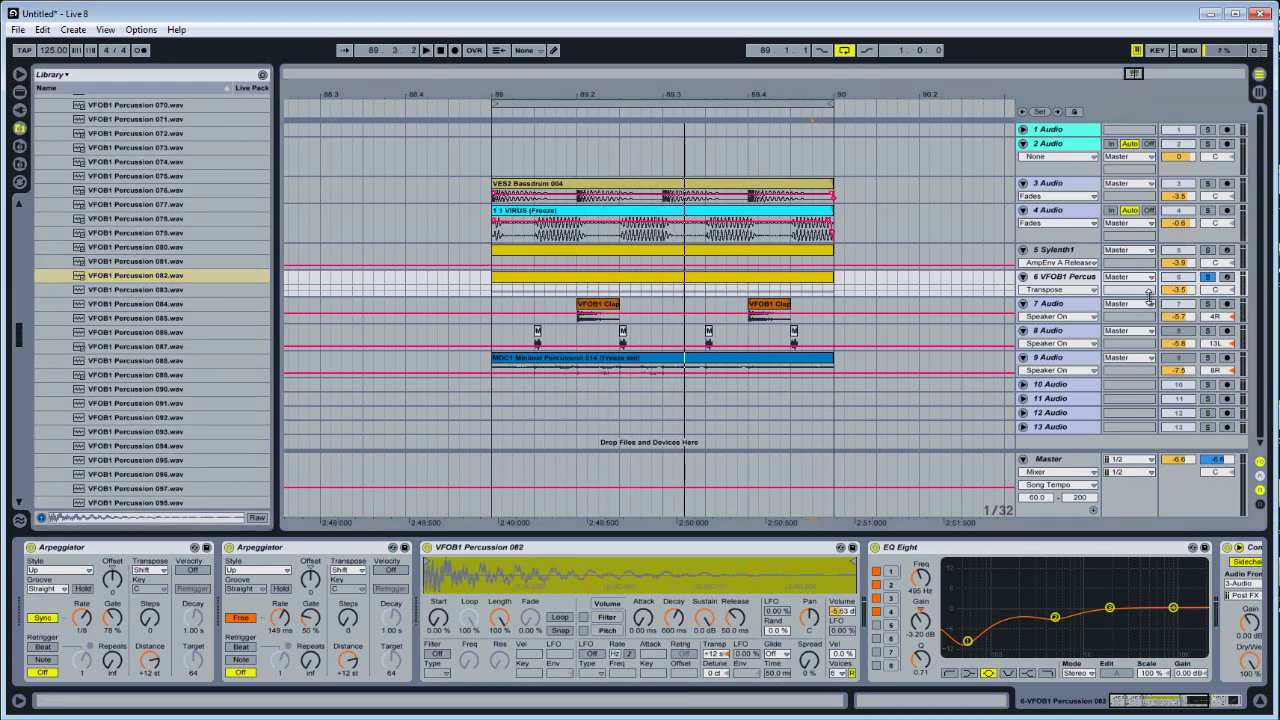
# Step: Make the VFOB1 Percussion track taller, turn off its solo and shorten its clip to end at 89.4
pyautogui.moveTo(1150, 296); pyautogui.dragTo(1150, 320)
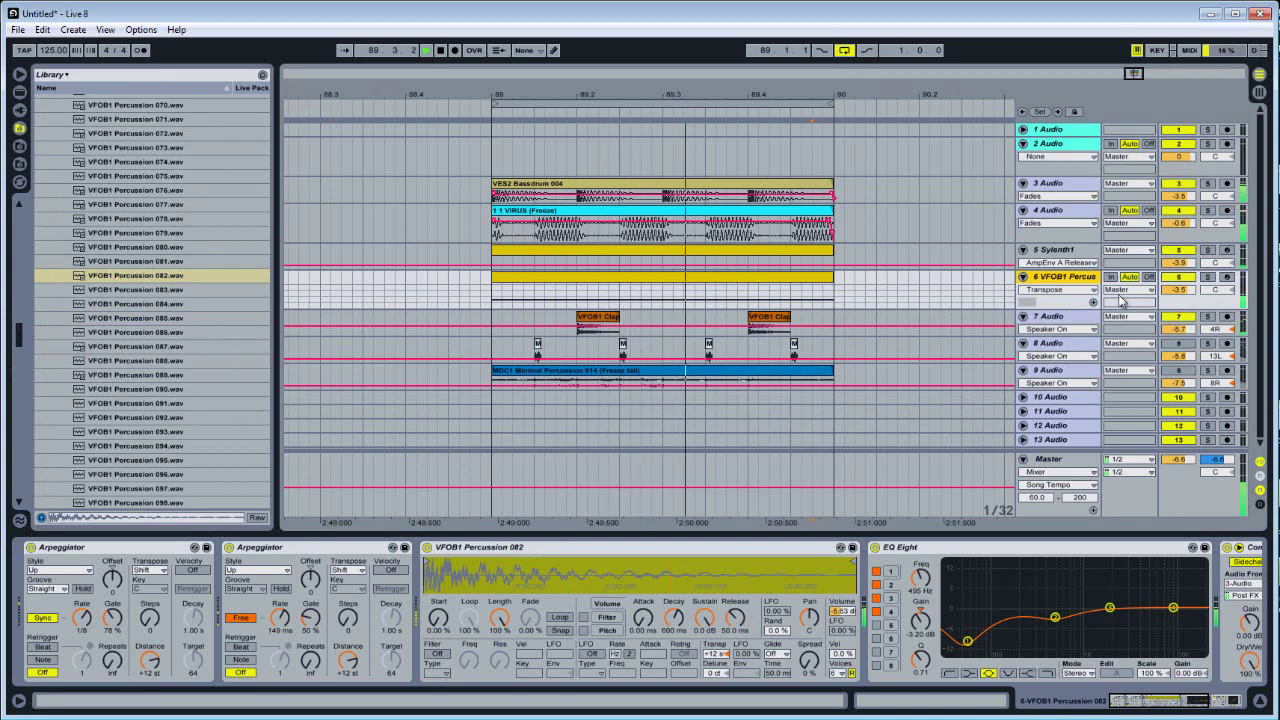
pyautogui.moveTo(829, 281); pyautogui.dragTo(793, 287)
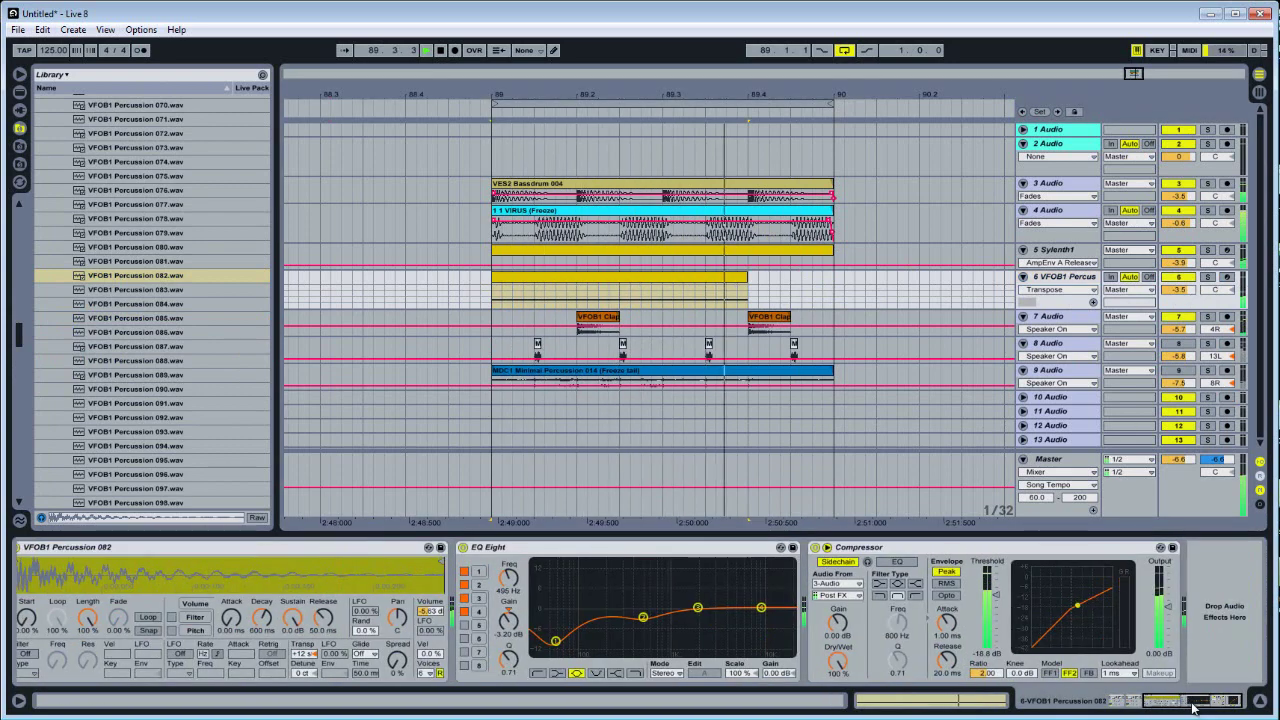
pyautogui.press('space')
# Step: Insert a Simple Delay before the EQ Eight on the VFOB1 Percussion track and set both delay times to 2
pyautogui.hotkey('ctrl', 'alt', 'l')
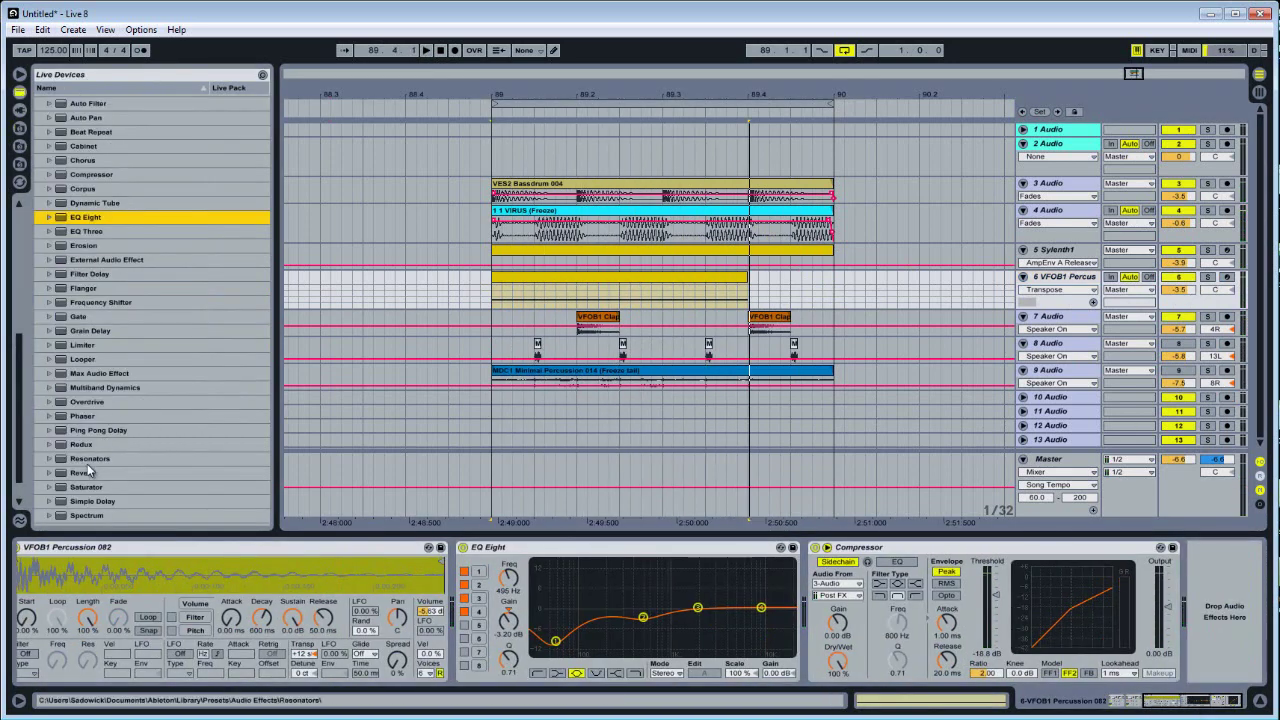
pyautogui.moveTo(91, 501); pyautogui.dragTo(484, 592)
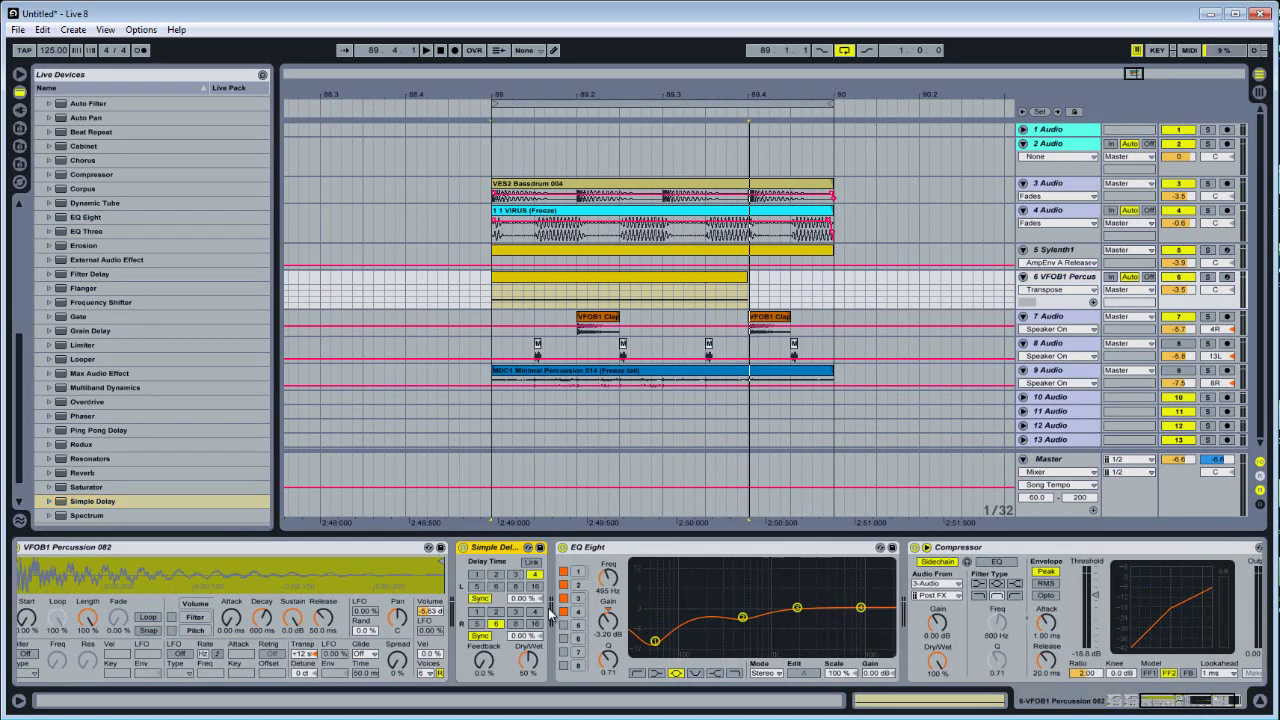
pyautogui.click(495, 577)
pyautogui.press('space')
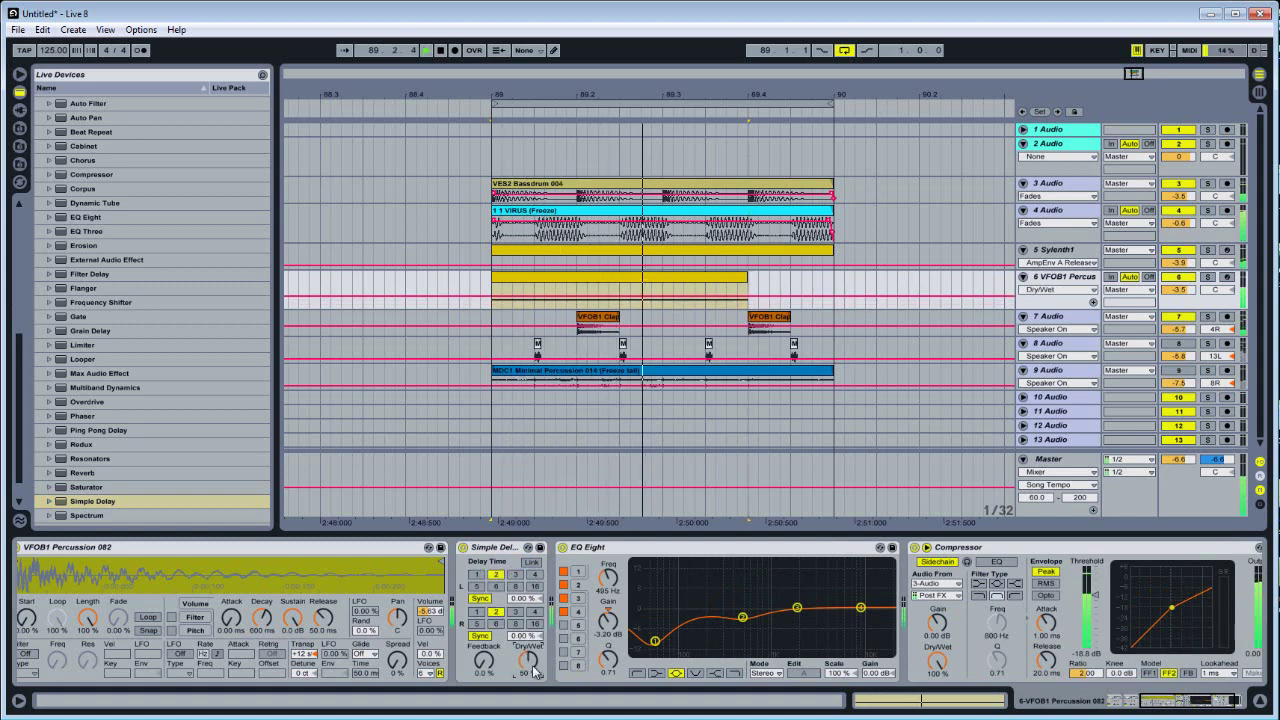
# Step: Try the Simple Delay with 29% feedback, 48% dry/wet and both delay times at 3
pyautogui.moveTo(497, 662); pyautogui.dragTo(527, 660)
pyautogui.click(515, 575)
pyautogui.click(515, 611)
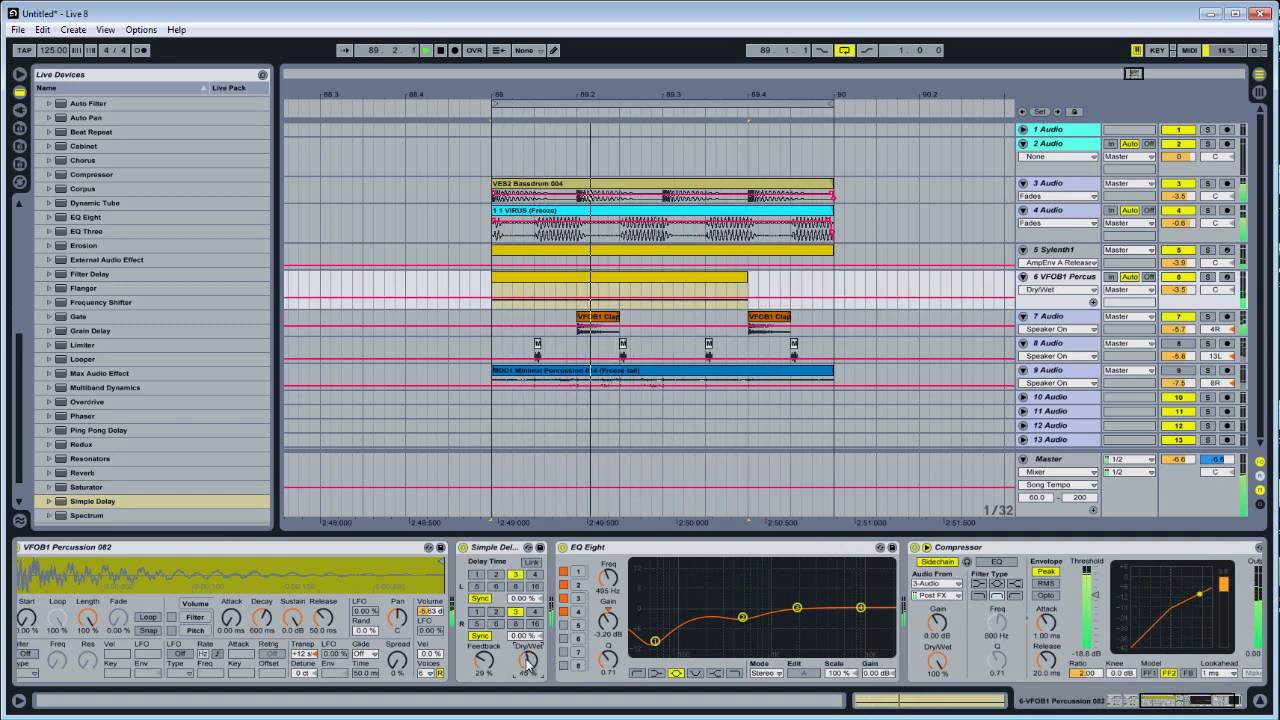
# Step: Set both Simple Delay times to 1 and link the channels with a -33.3% offset, auditioning different dry/wet amounts
pyautogui.press('space')
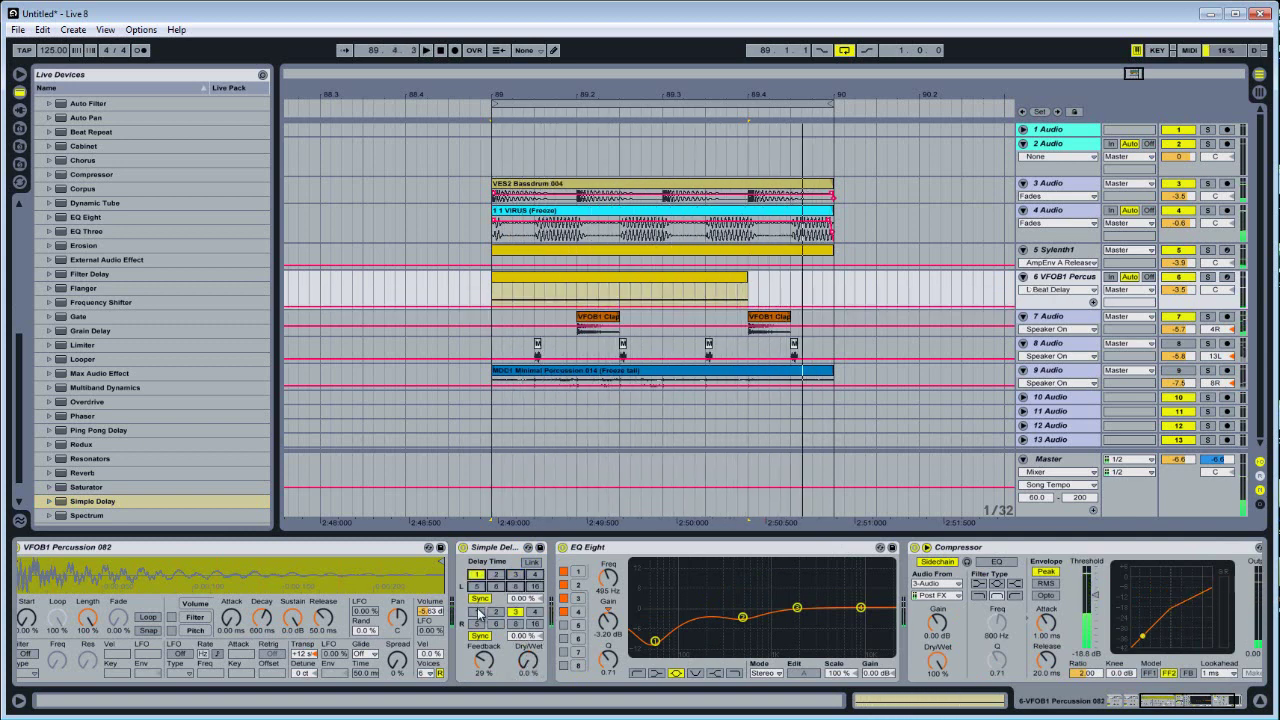
pyautogui.click(521, 660)
pyautogui.press('space')
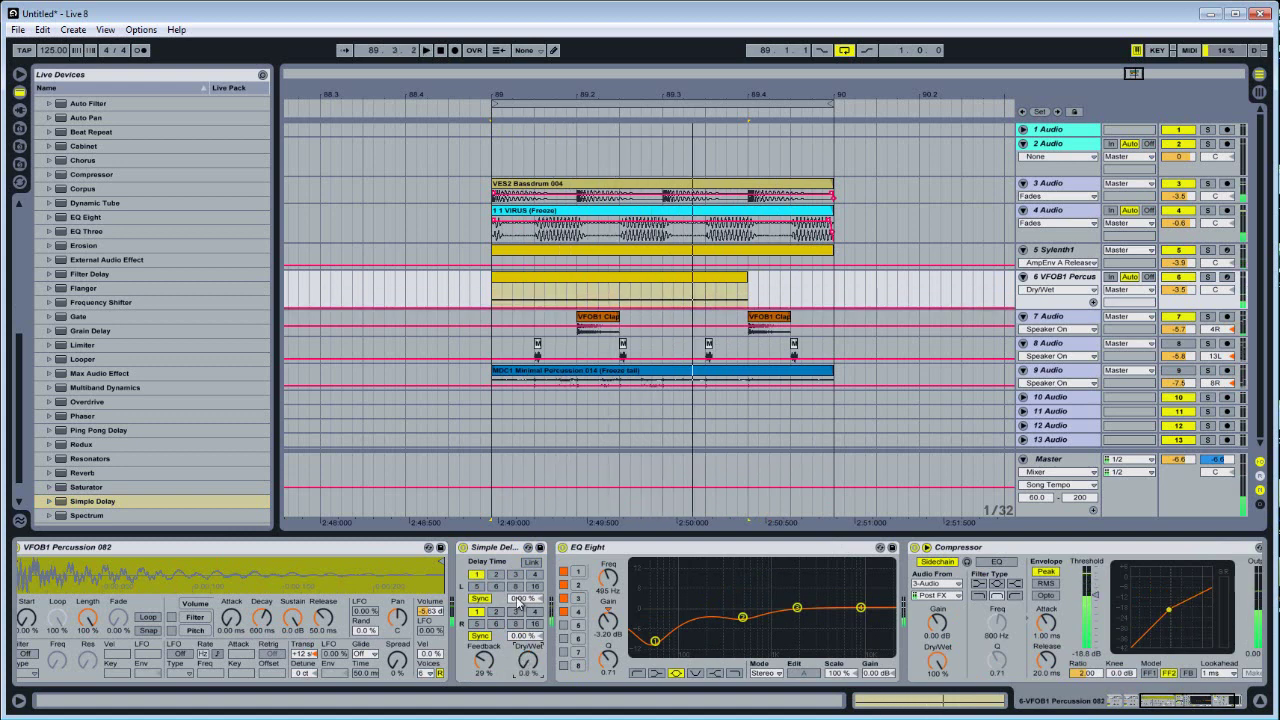
pyautogui.click(531, 562)
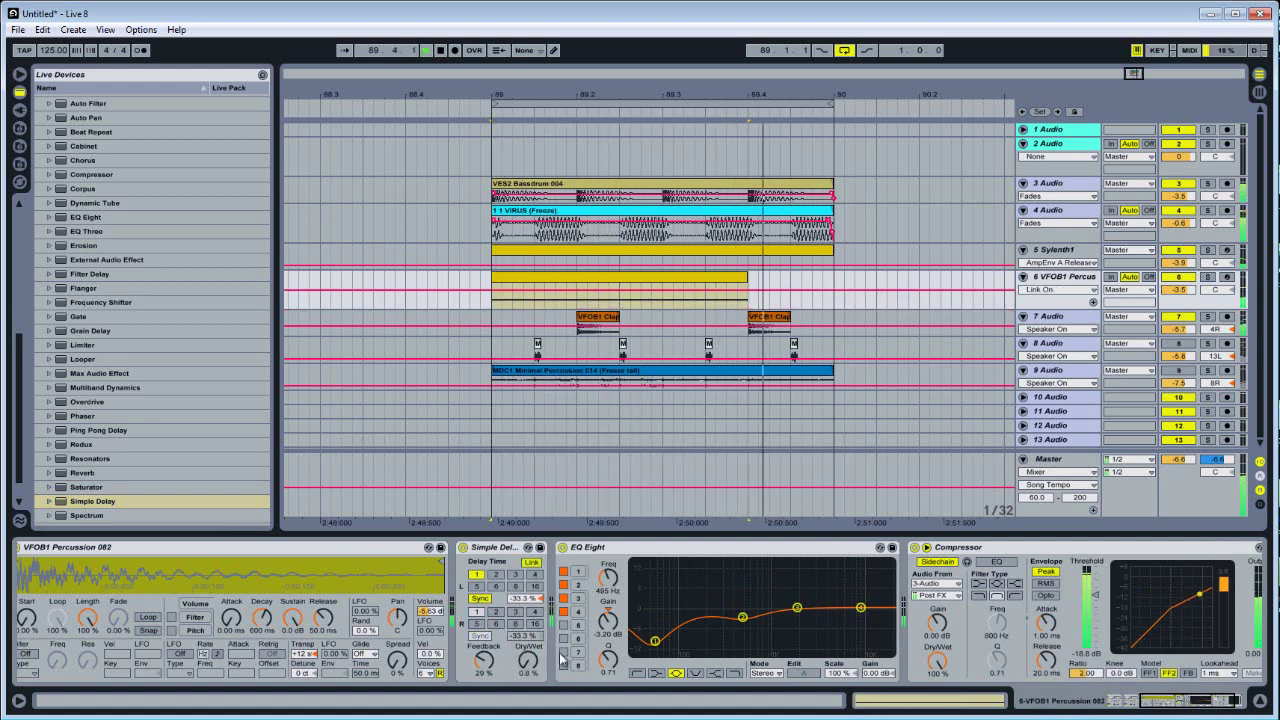
pyautogui.click(530, 664)
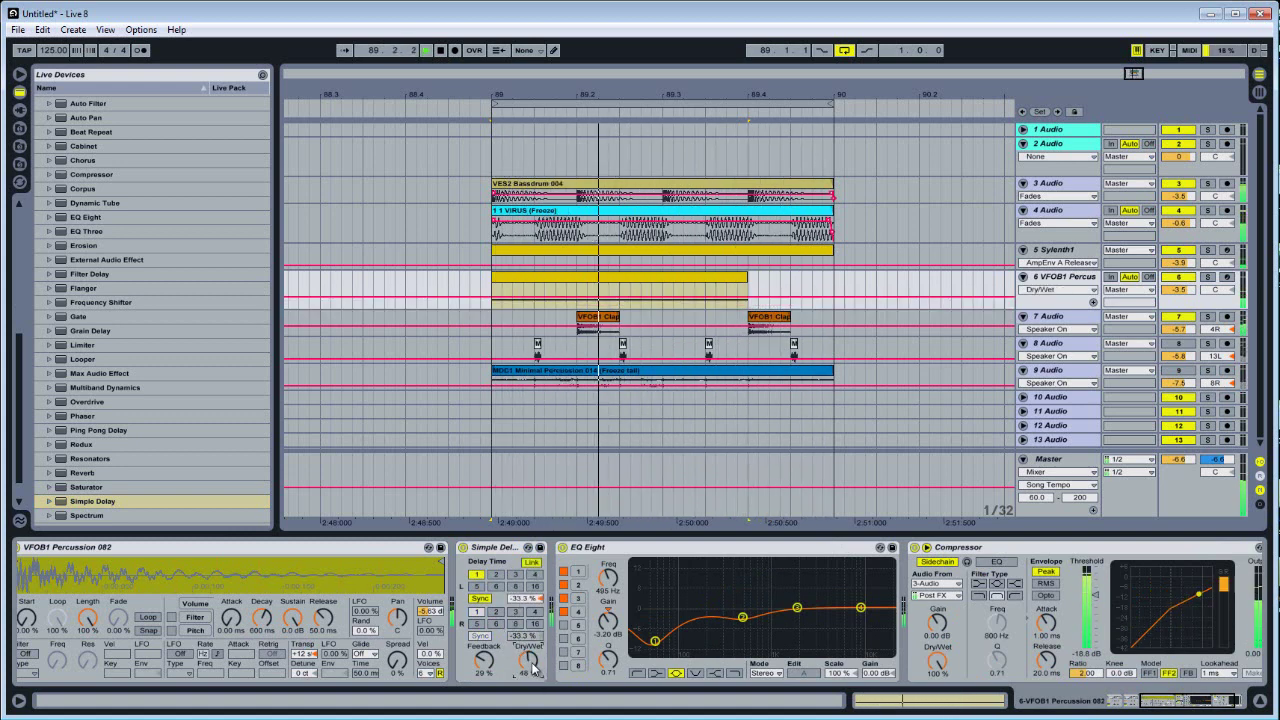
# Step: Raise the Simple Delay feedback to 44%, compare delay times 2 and 3 against 1, and turn dry/wet down to almost nothing
pyautogui.click(496, 574)
pyautogui.moveTo(527, 658); pyautogui.dragTo(527, 690)
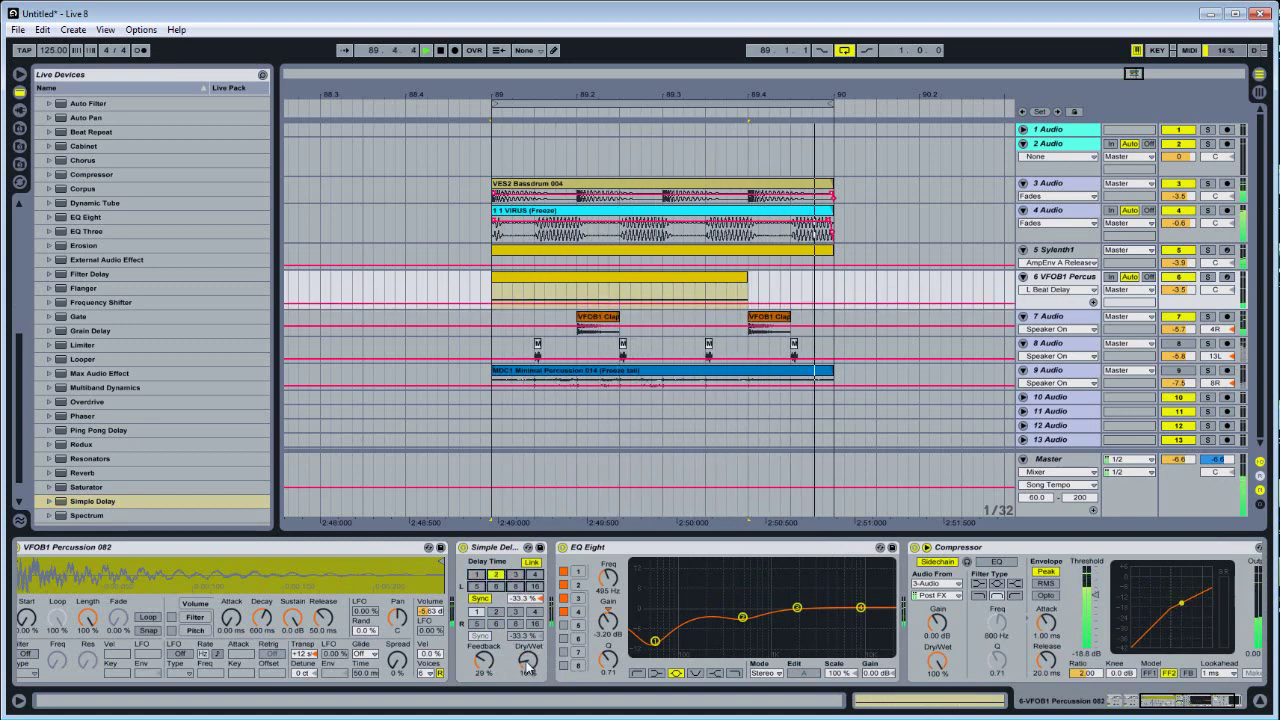
pyautogui.click(486, 662)
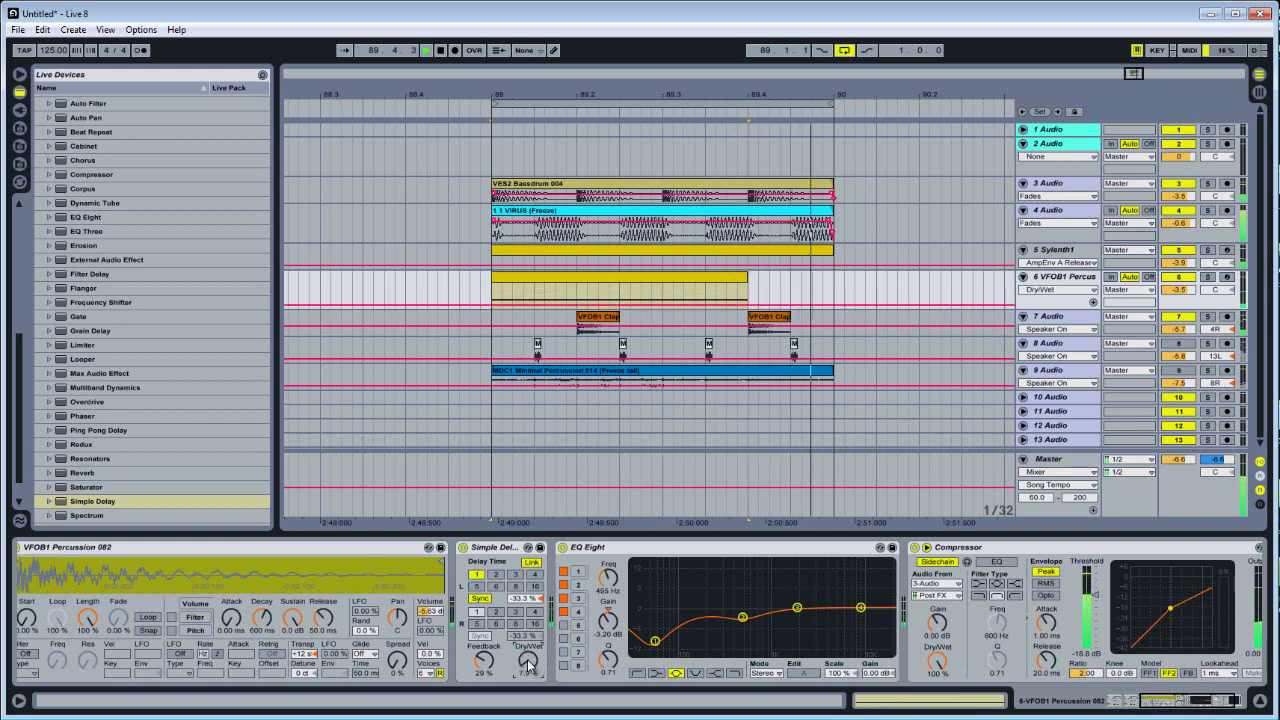
pyautogui.click(497, 575)
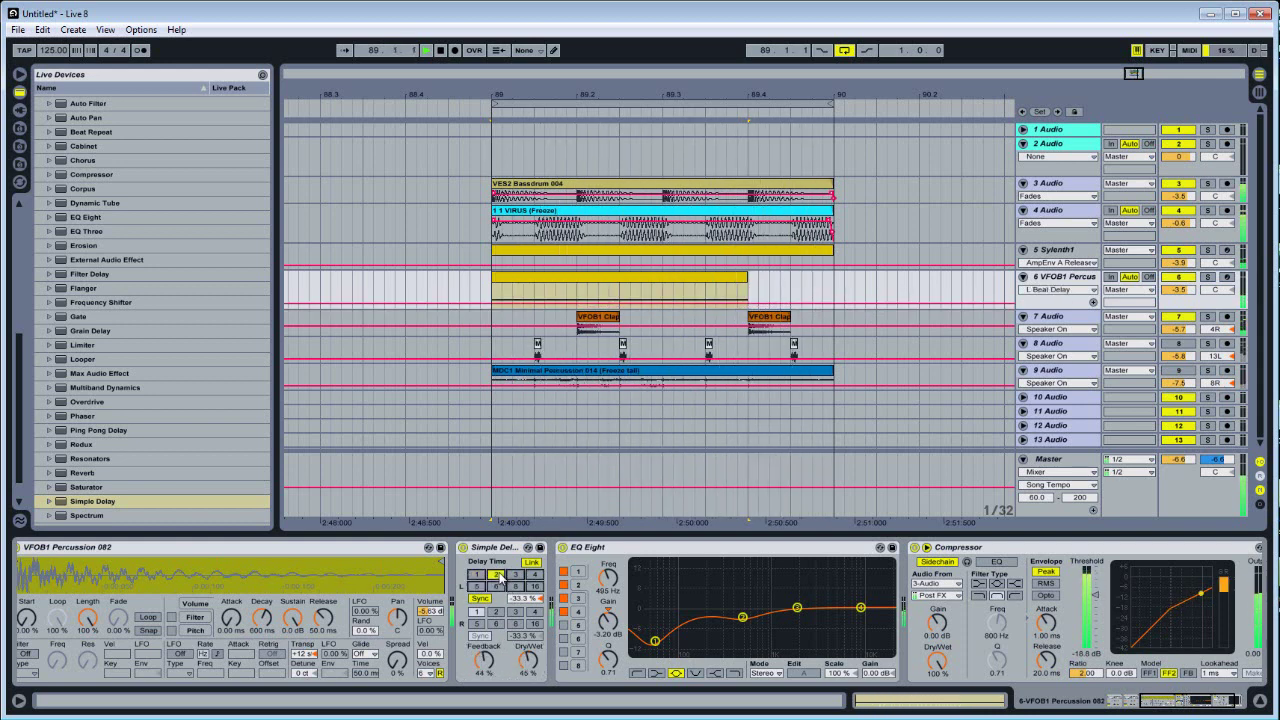
pyautogui.click(531, 577)
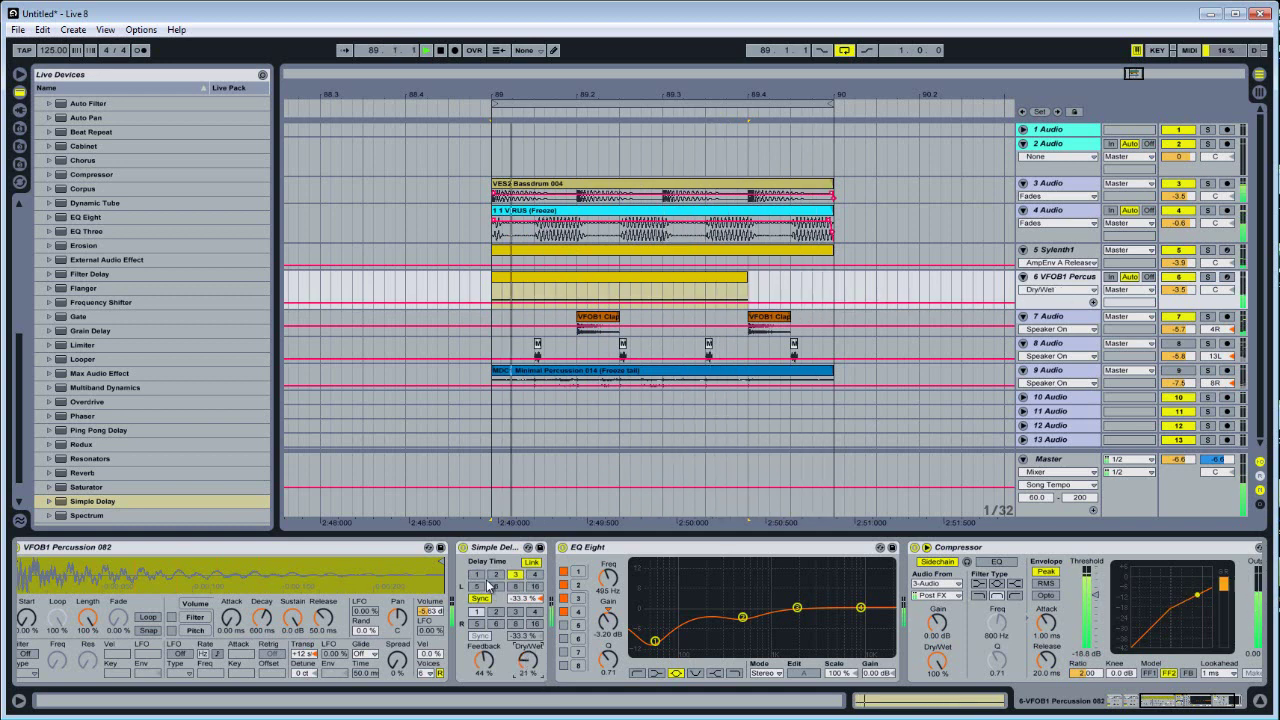
pyautogui.moveTo(530, 656); pyautogui.dragTo(522, 660)
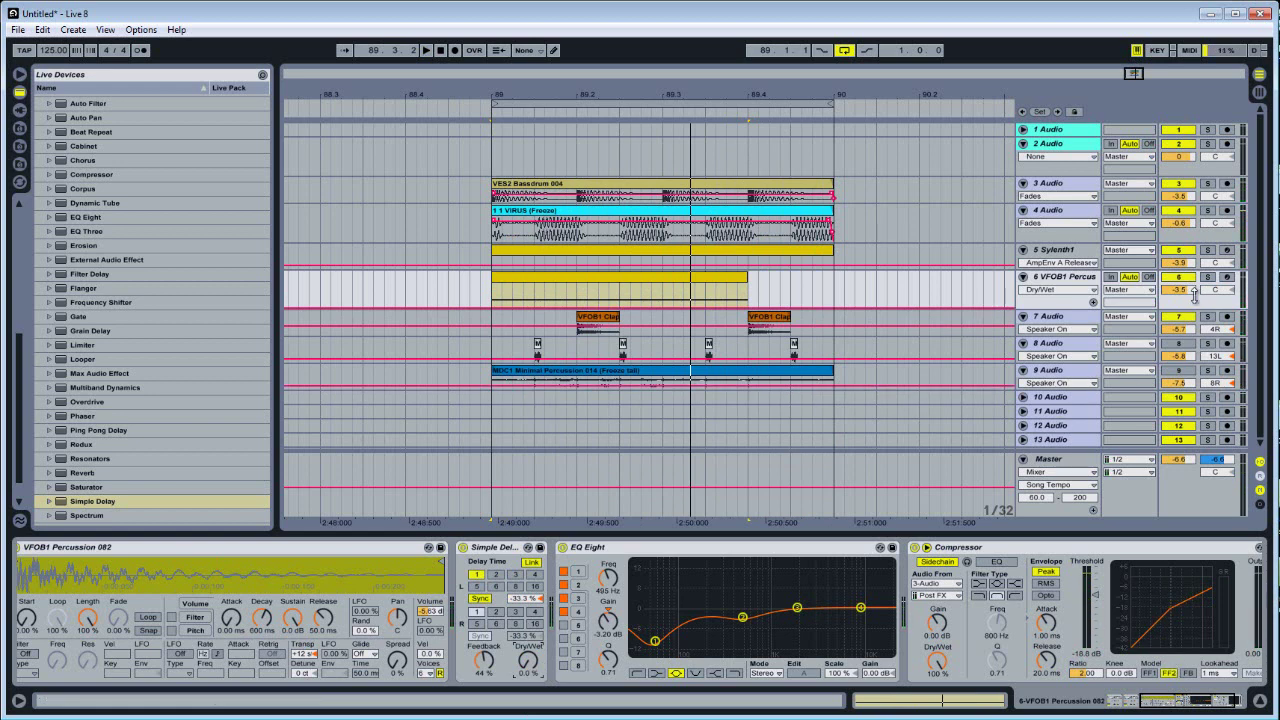
# Step: Unmute audio tracks 8 and 9 and lower their volumes to -6.9 dB and -10.6 dB
pyautogui.click(1193, 290)
pyautogui.click(1178, 350)
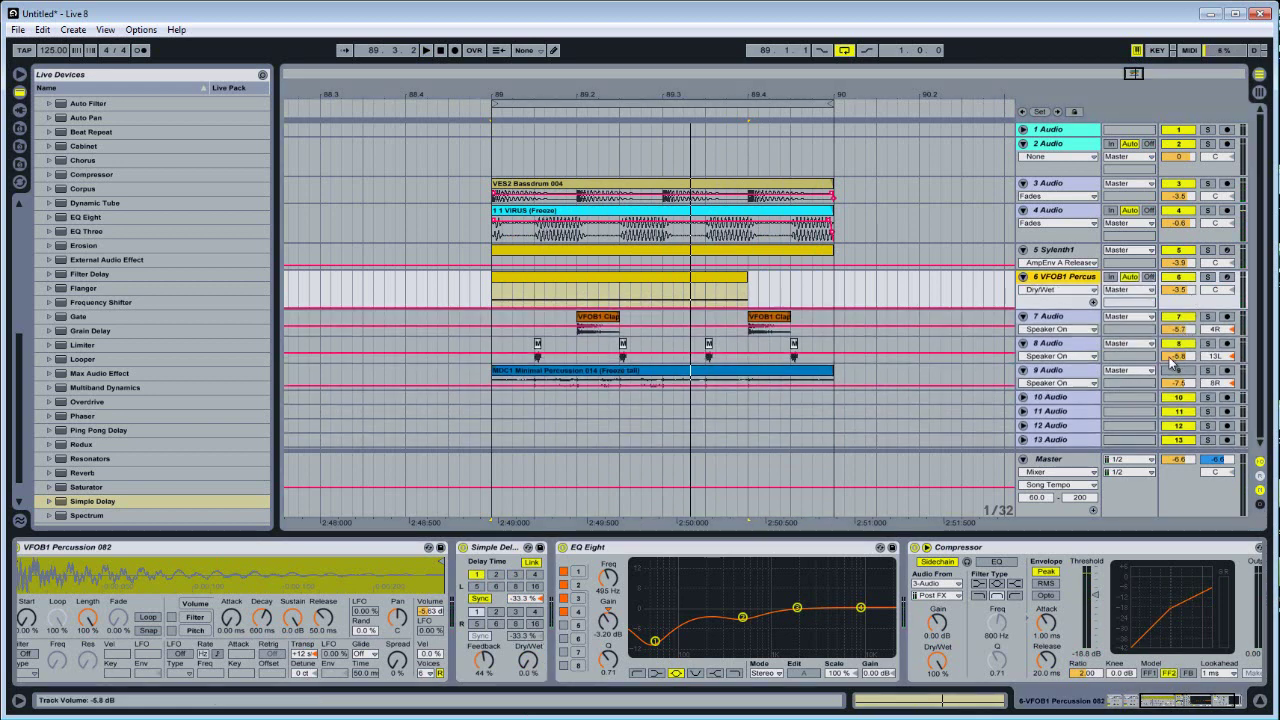
pyautogui.moveTo(1178, 383); pyautogui.dragTo(1183, 396)
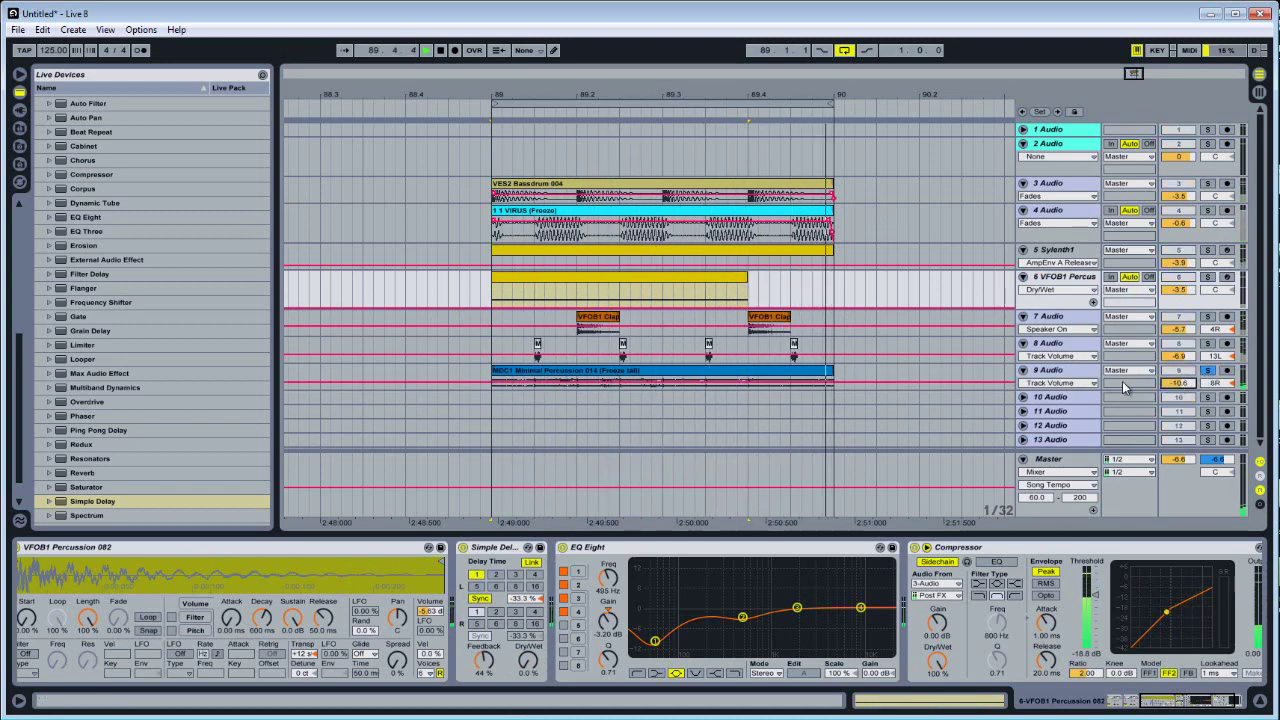
# Step: Set the low-cut band of track 9's EQ Eight to 332 Hz while soloed, and turn the solo off
pyautogui.click(940, 390)
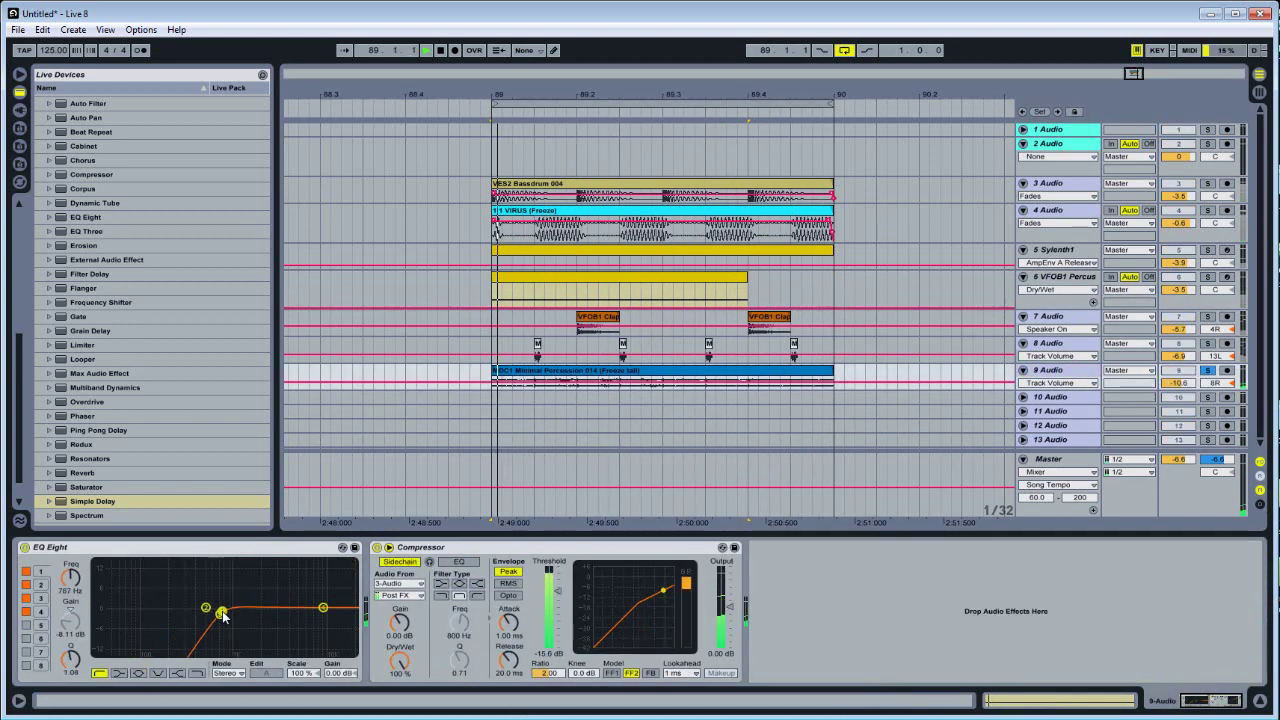
pyautogui.click(1210, 370)
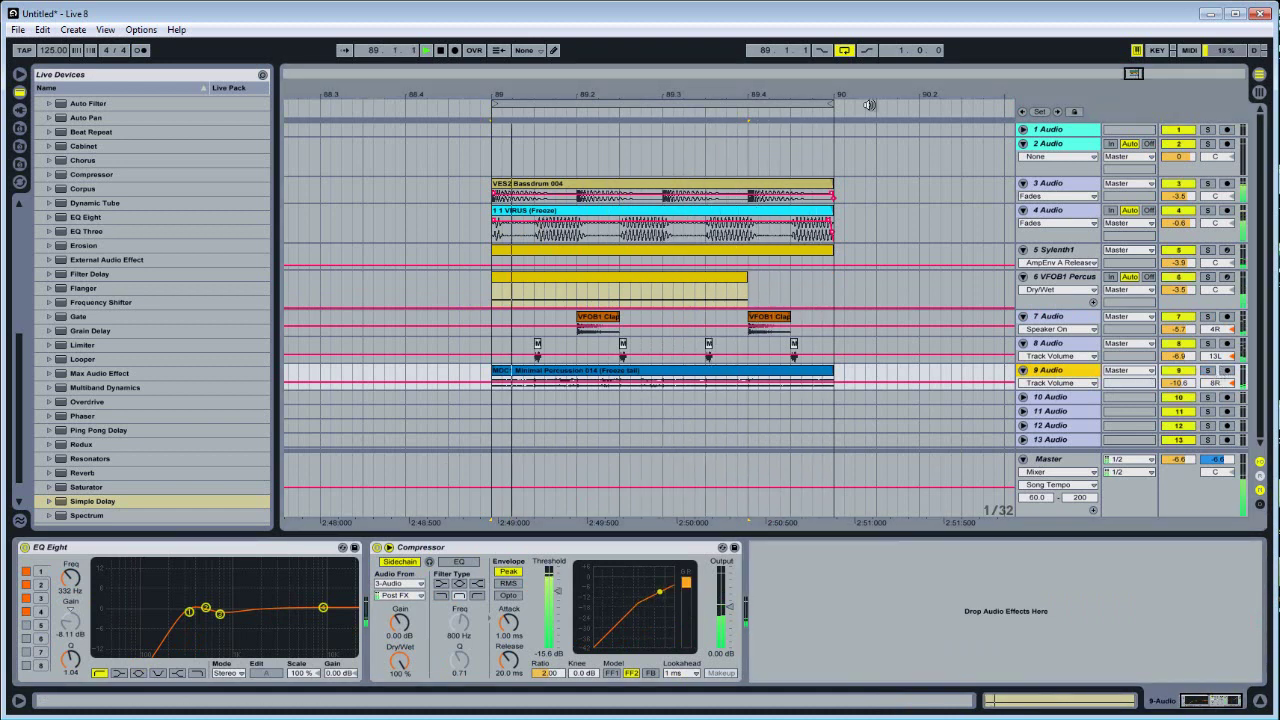
# Step: Lower the sidechain Compressor's threshold on the VFOB1 Percussion track to -22.8 dB and stop playback
pyautogui.moveTo(772, 100); pyautogui.dragTo(773, 92)
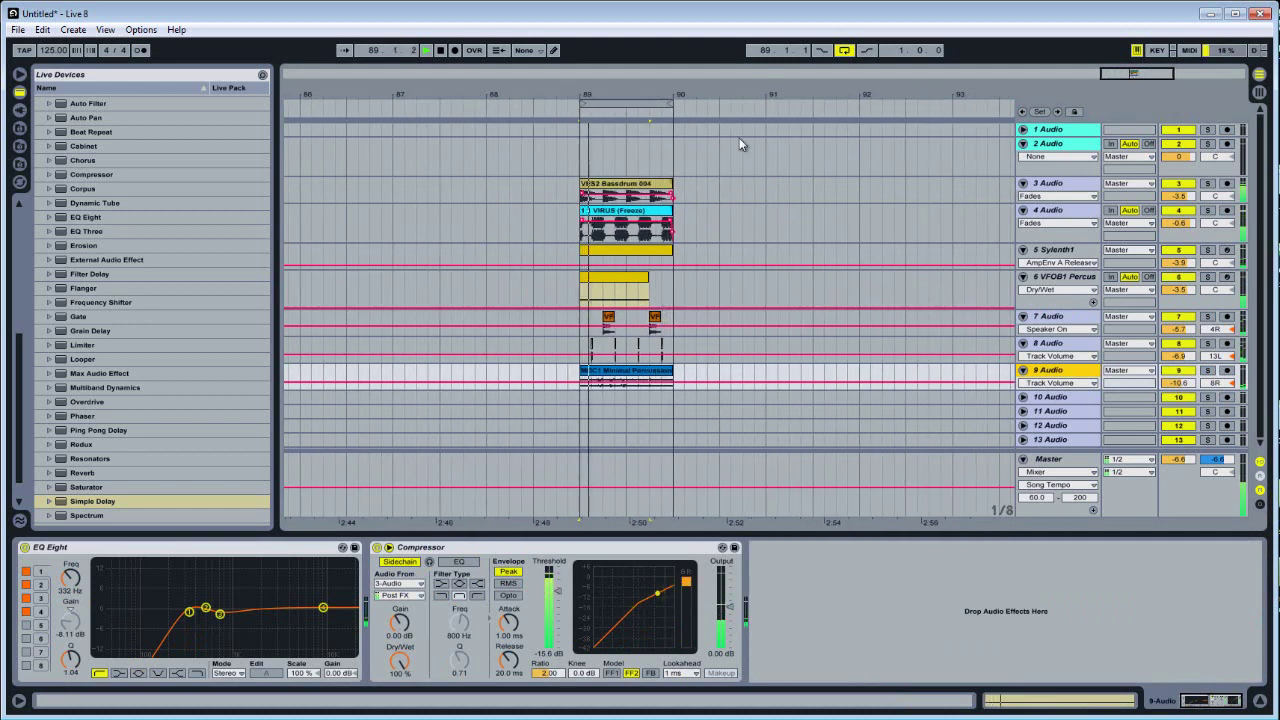
pyautogui.click(1055, 277)
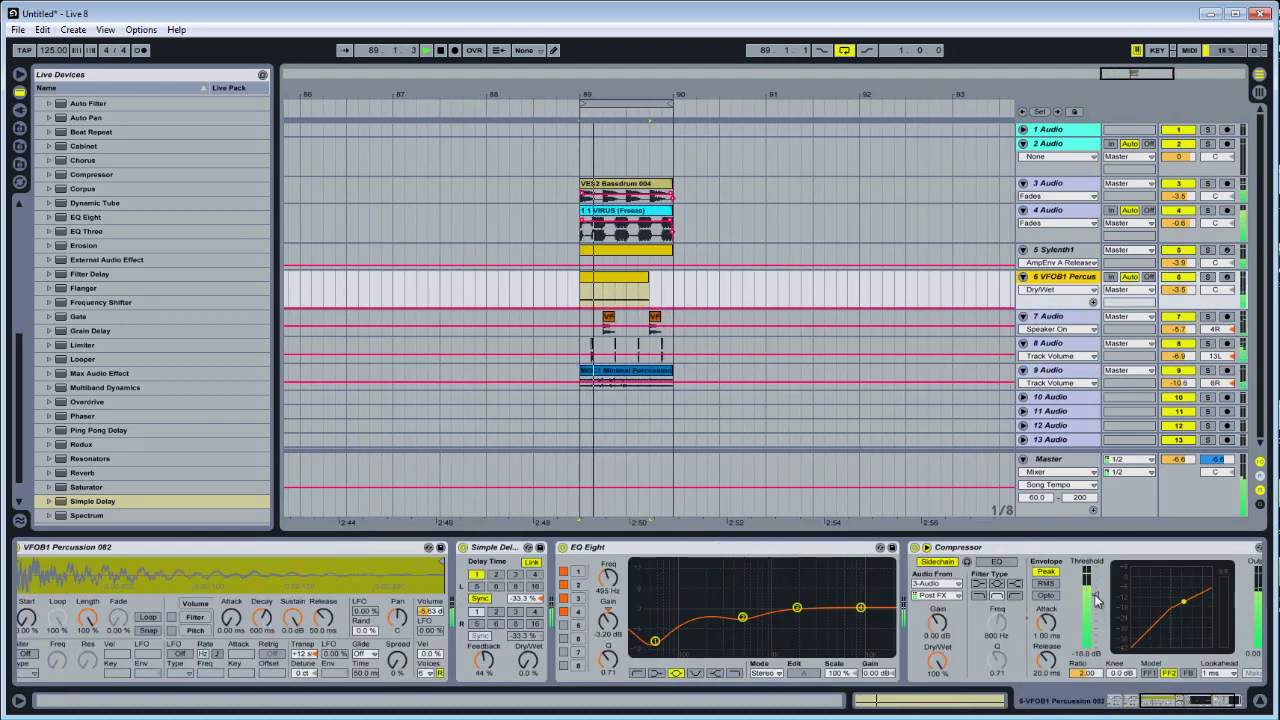
pyautogui.moveTo(1093, 594); pyautogui.dragTo(1093, 600)
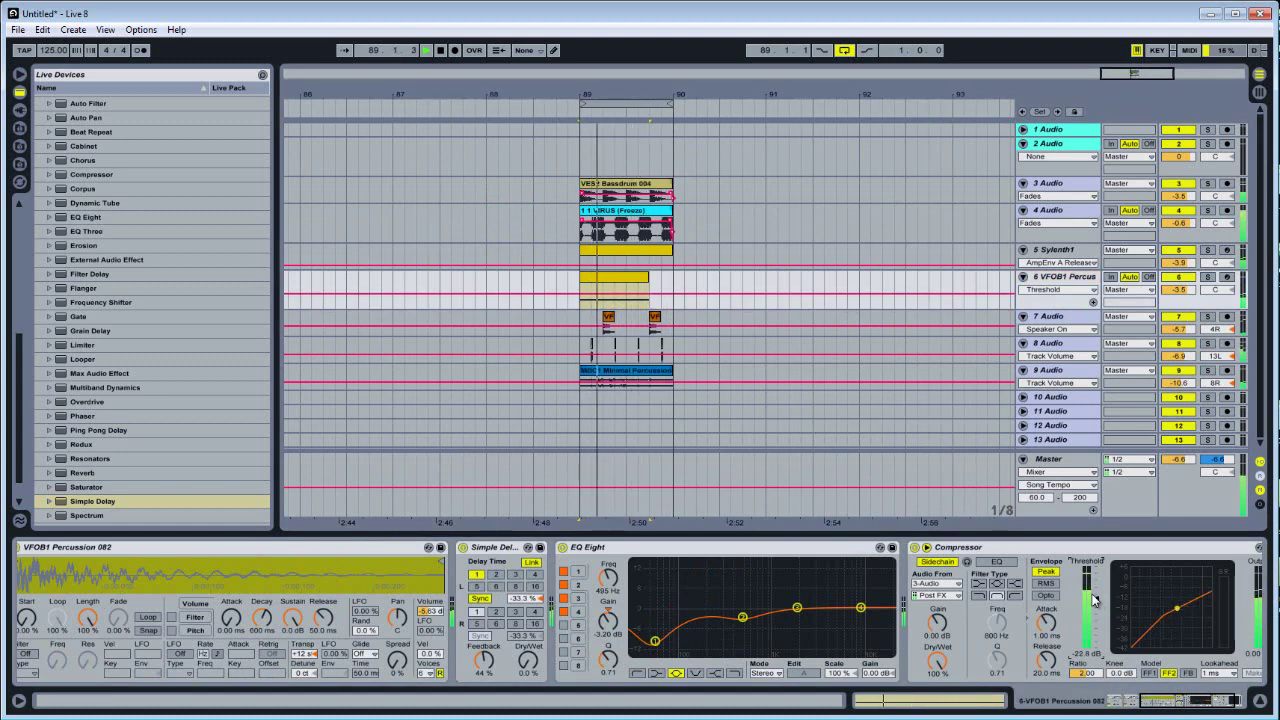
pyautogui.press('space')
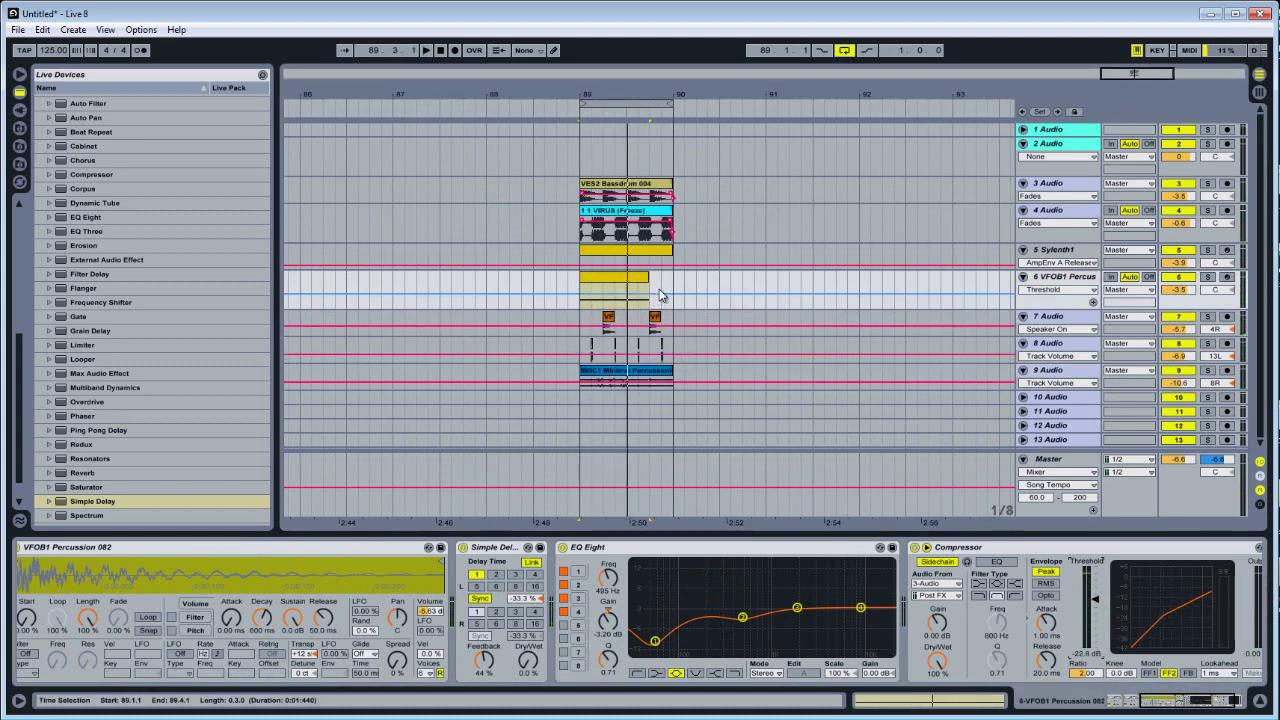
# Step: Consolidate the VFOB1 Percussion track's MIDI clip across the full bar from 89 to 90 and colour it green
pyautogui.moveTo(660, 287); pyautogui.dragTo(613, 296)
pyautogui.rightClick(584, 296)
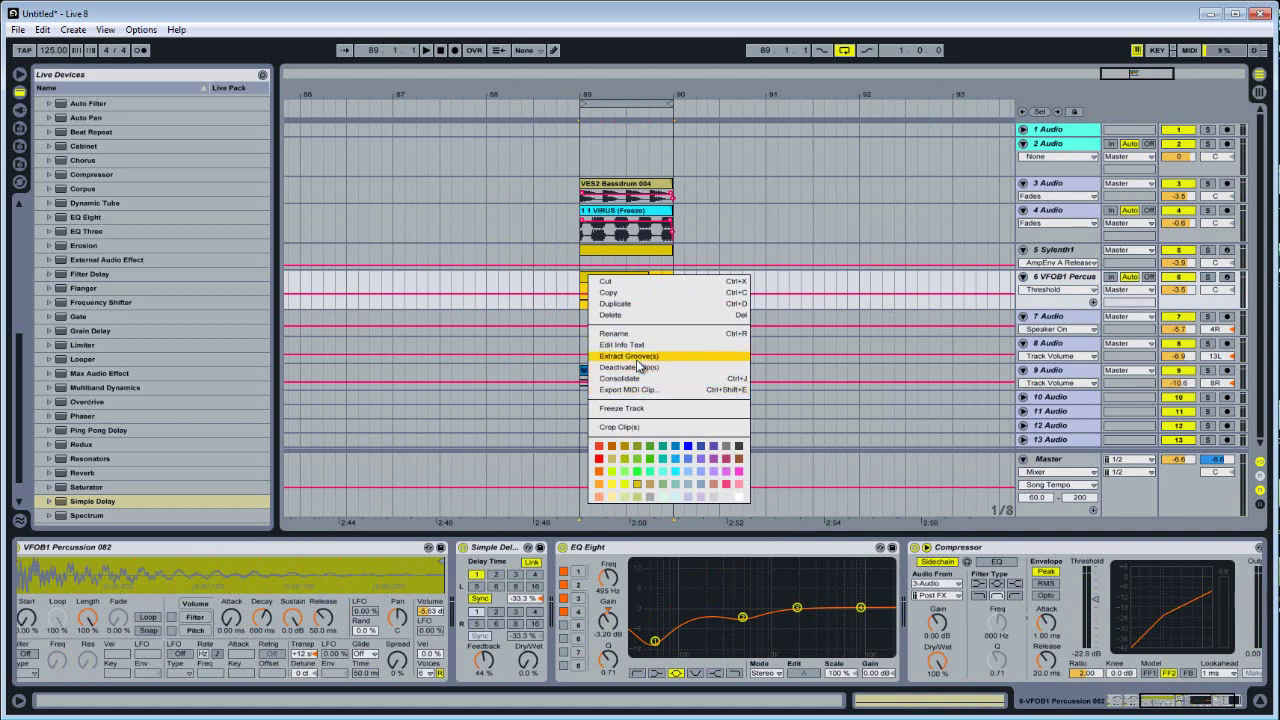
pyautogui.click(642, 381)
pyautogui.rightClick(618, 283)
pyautogui.click(673, 472)
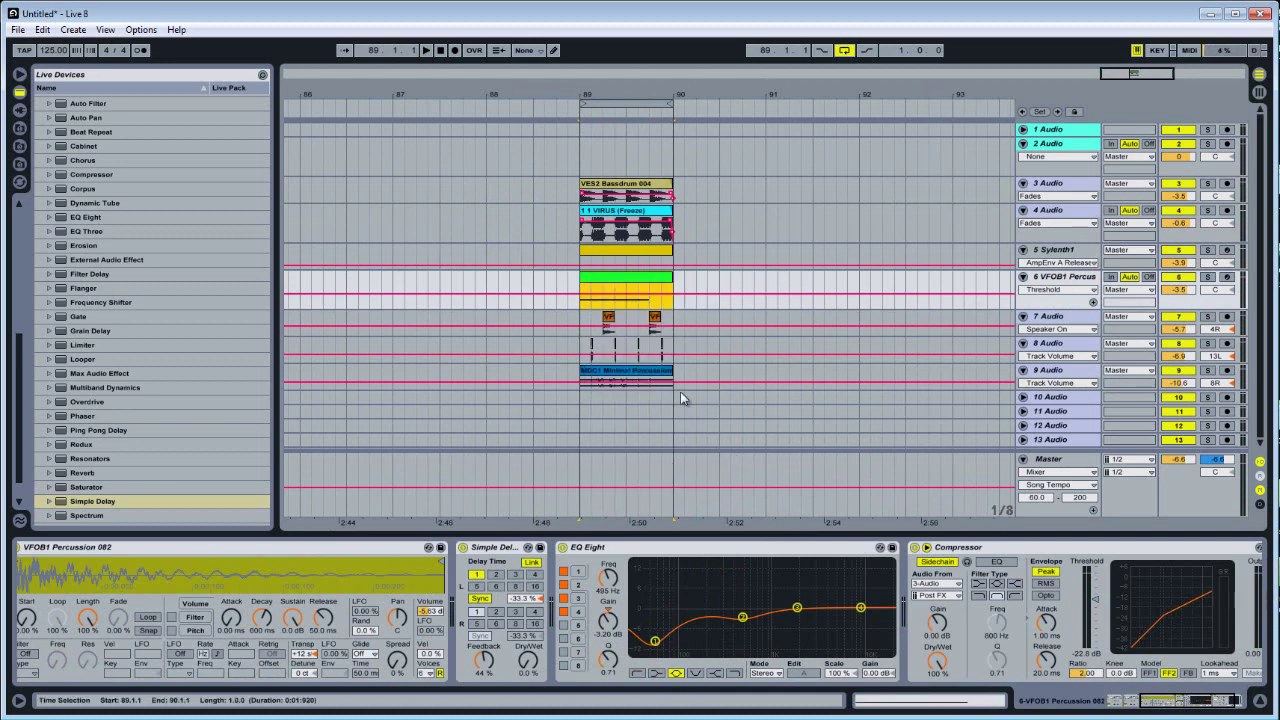
# Step: Consolidate the clap and shaker hits on tracks 7 and 8 into one-bar clips
pyautogui.moveTo(675, 320); pyautogui.dragTo(588, 381)
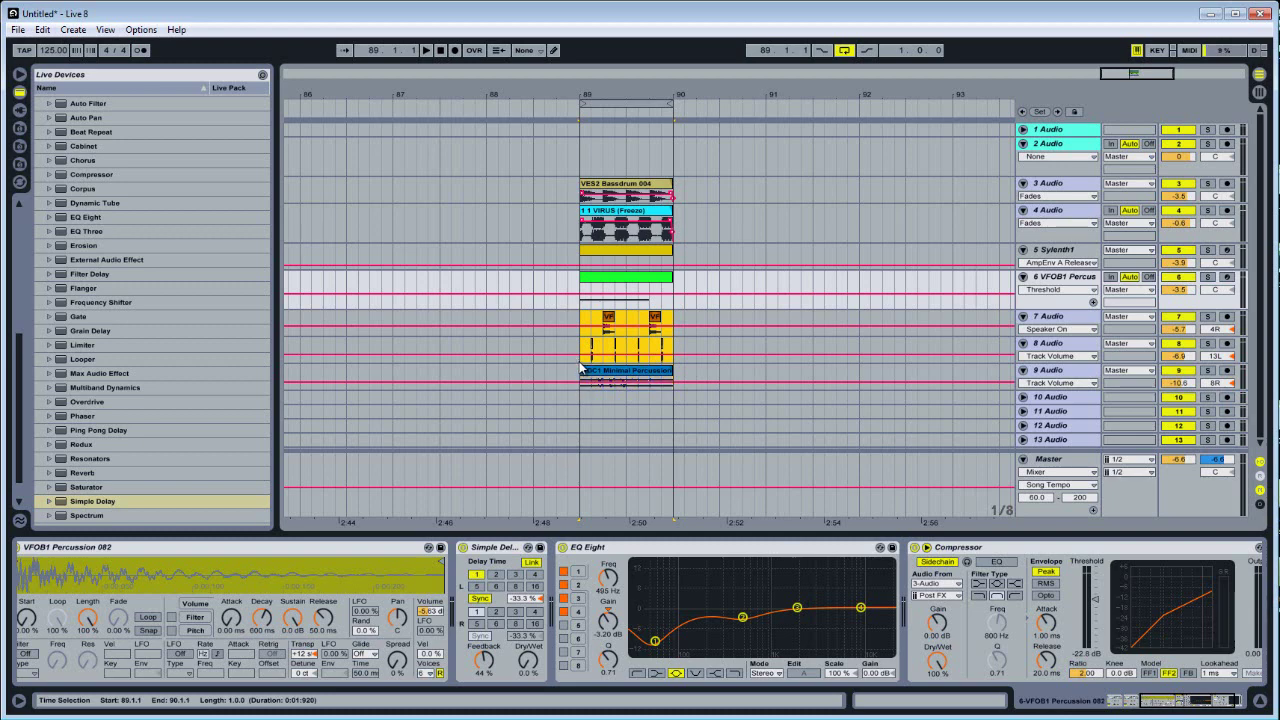
pyautogui.rightClick(609, 310)
pyautogui.click(640, 455)
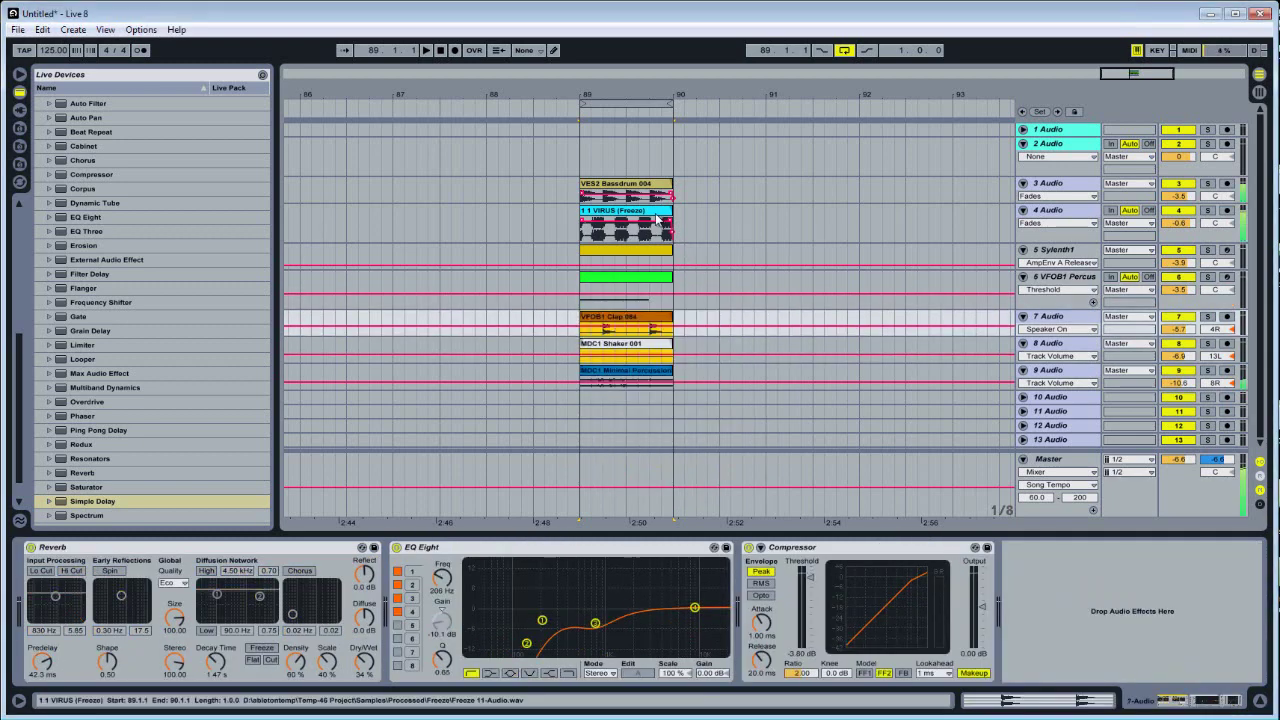
# Step: Enable looping for the VIRUS bass clip on track 4 and the Minimal Percussion clip on track 9
pyautogui.click(657, 218)
pyautogui.click(1048, 702)
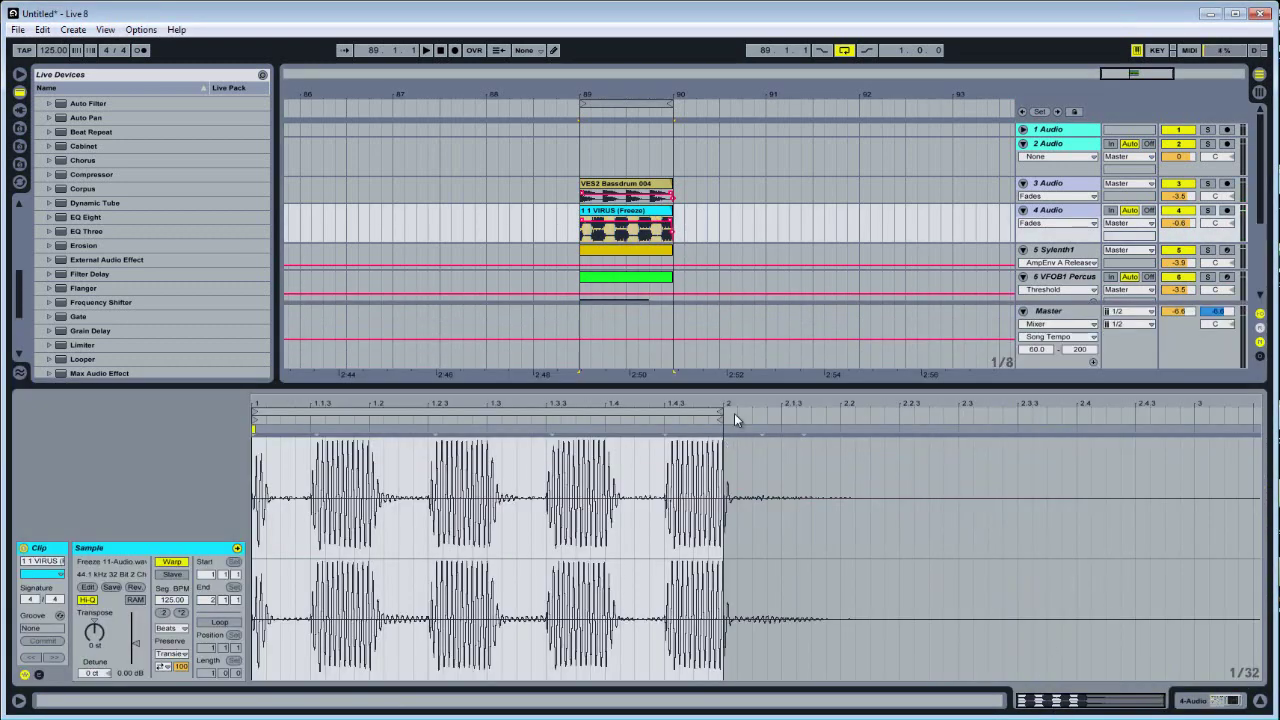
pyautogui.scroll(-3, 607, 296)
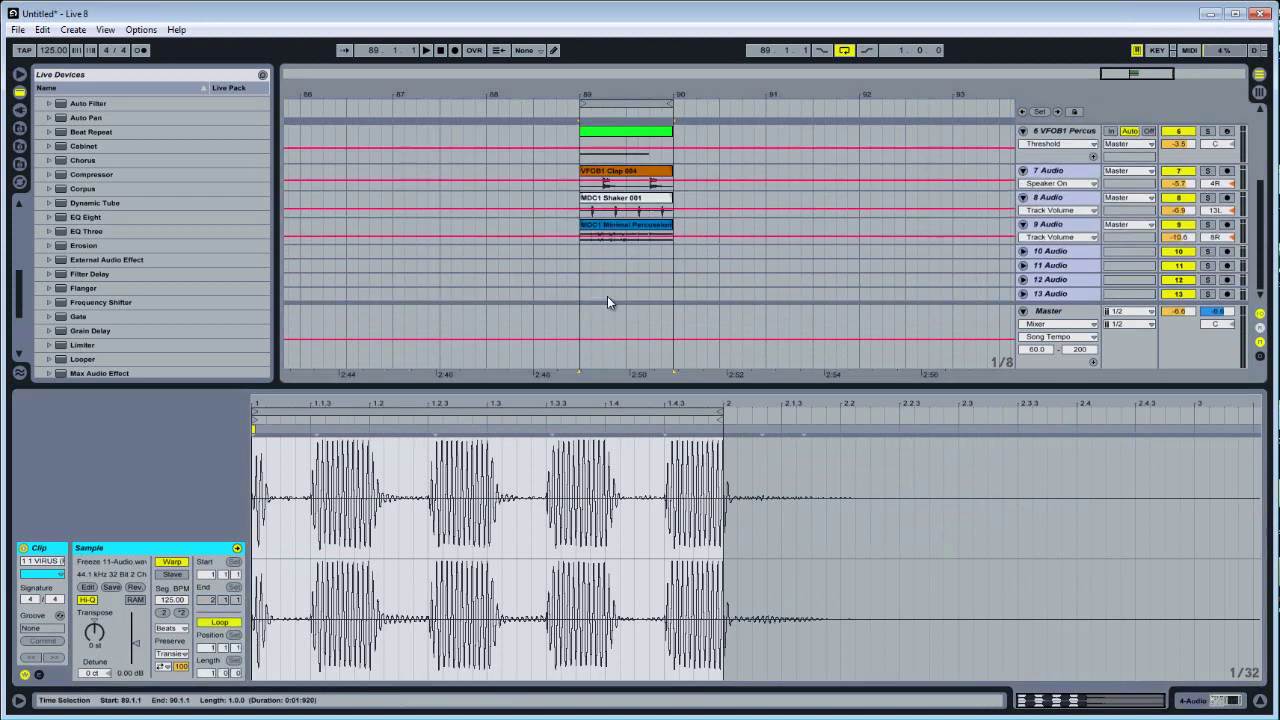
pyautogui.click(615, 226)
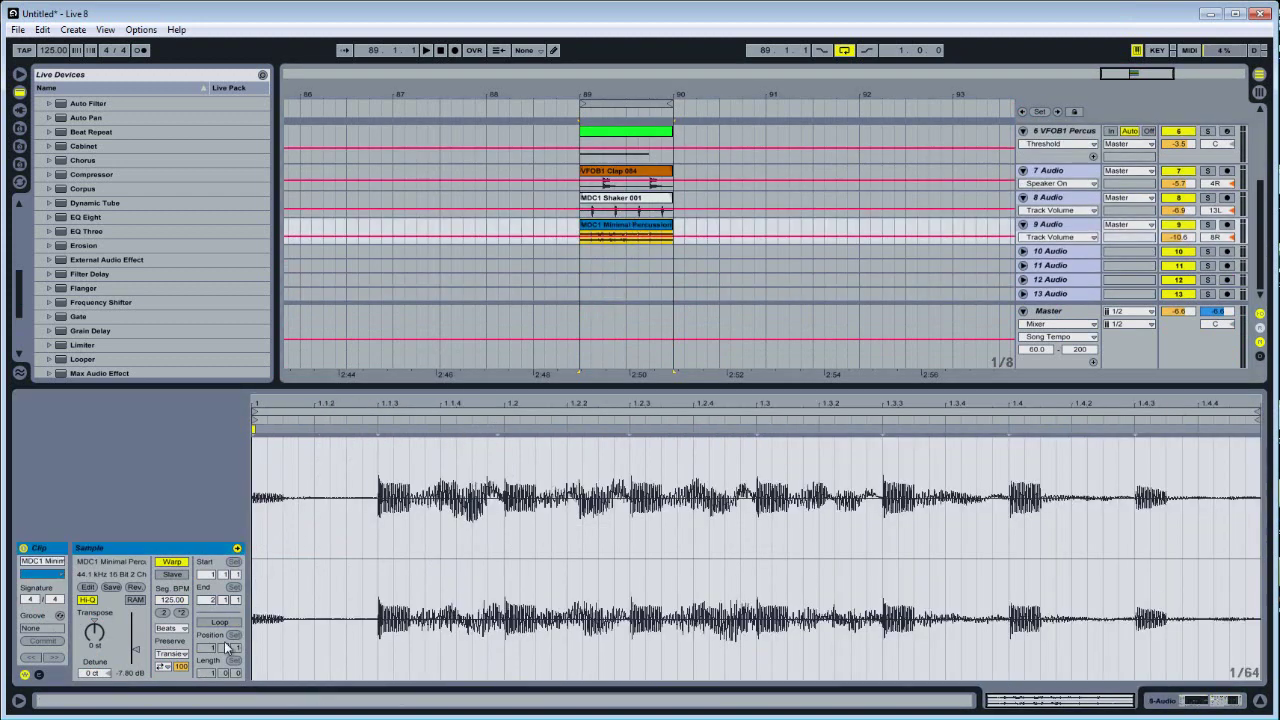
pyautogui.click(221, 623)
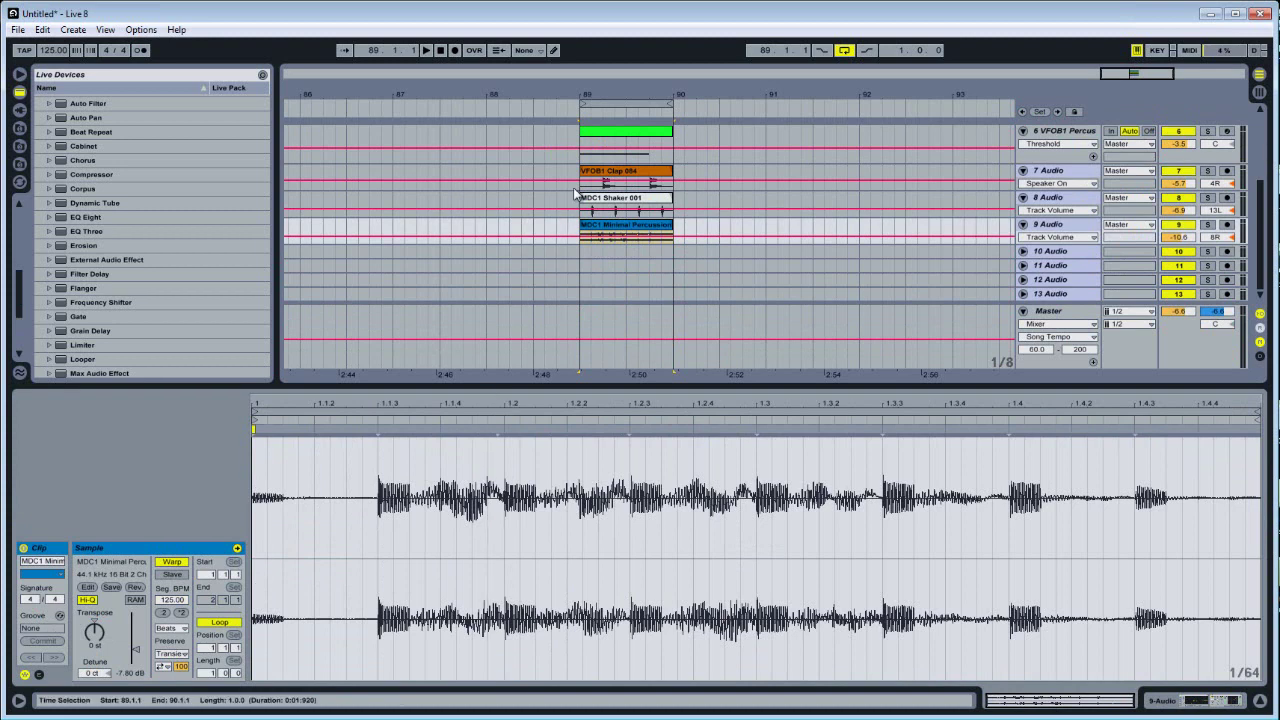
# Step: Enable looping for the clap and shaker clips together and for the Bassdrum clip on track 3
pyautogui.scroll(1, 720, 200)
pyautogui.click(633, 245)
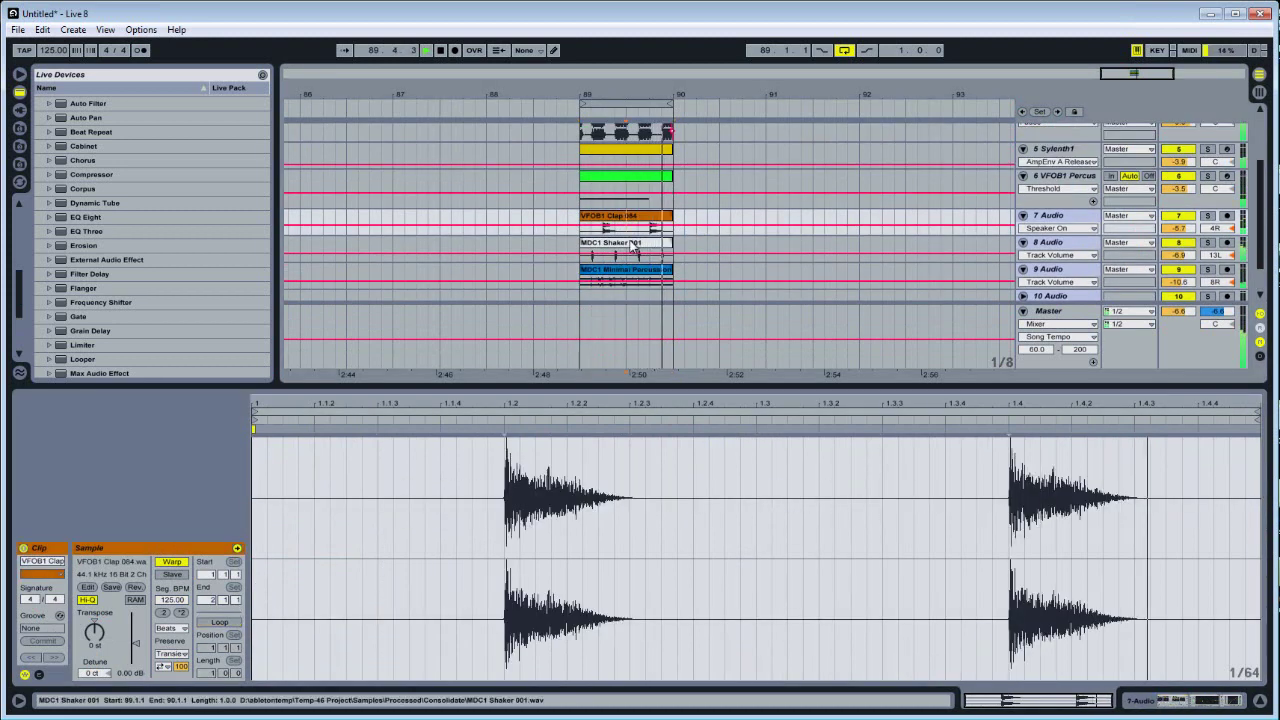
pyautogui.keyDown('shift'); pyautogui.click(598, 222); pyautogui.keyUp('shift')
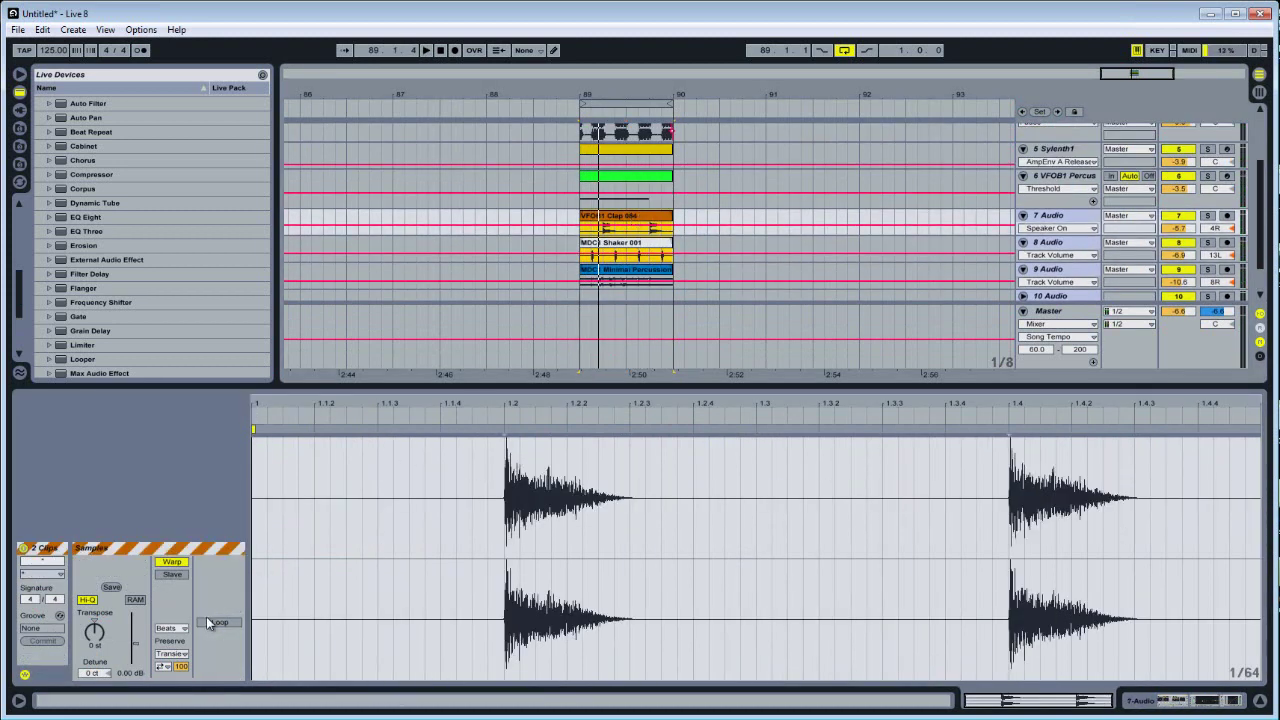
pyautogui.scroll(2, 692, 231)
pyautogui.click(645, 190)
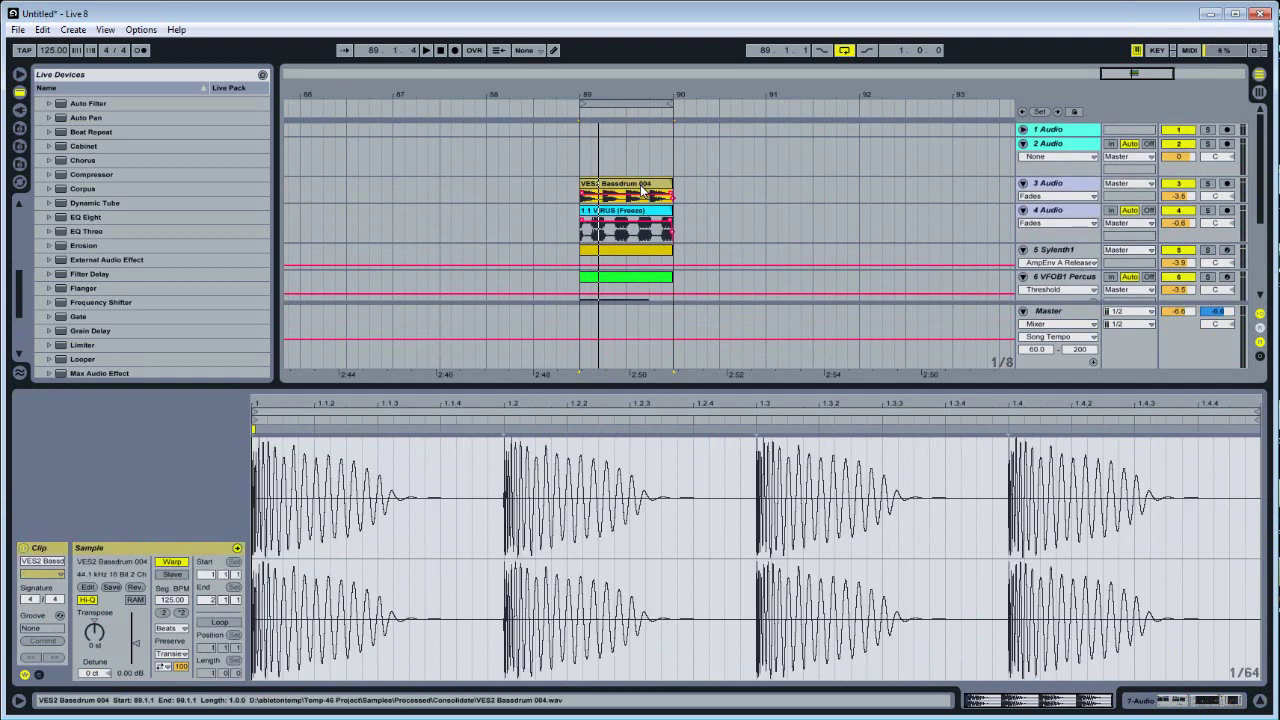
# Step: Try extending all seven clips on tracks 3 to 9 together to end at 91.2.1
pyautogui.scroll(-3, 625, 200)
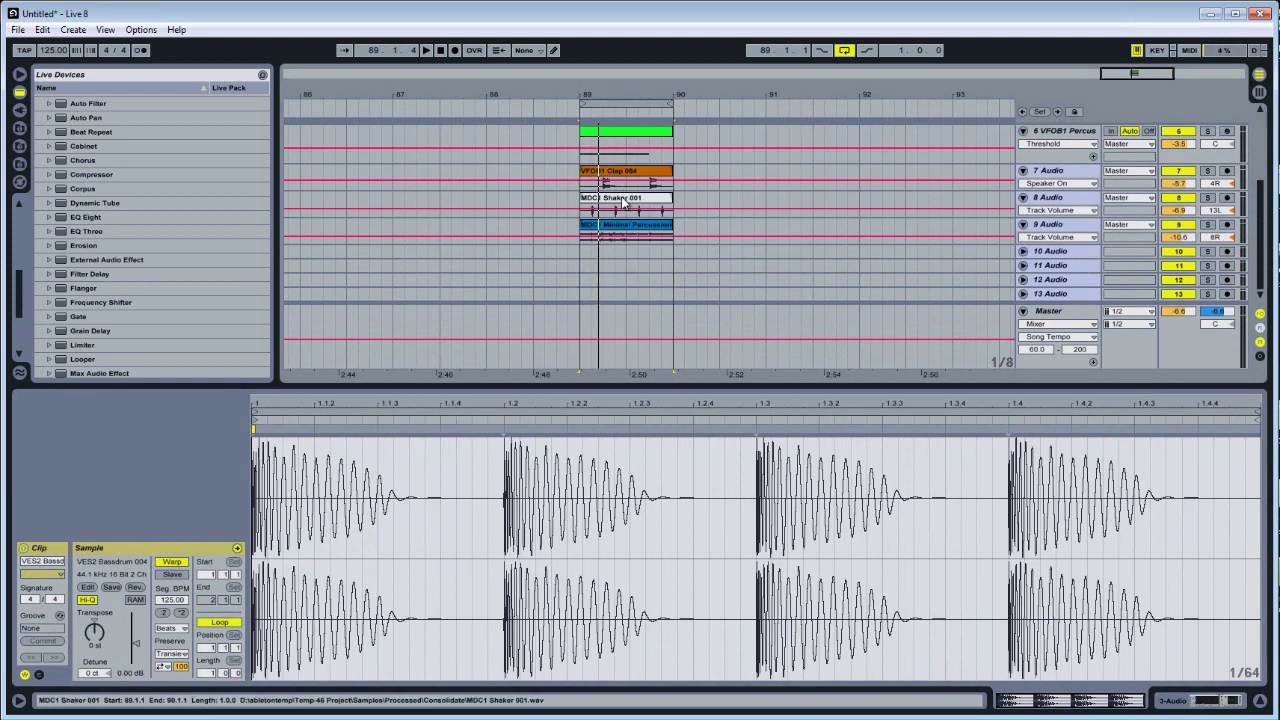
pyautogui.keyDown('shift'); pyautogui.click(625, 200); pyautogui.keyUp('shift')
pyautogui.keyDown('shift'); pyautogui.click(622, 222); pyautogui.keyUp('shift')
pyautogui.scroll(2, 622, 222)
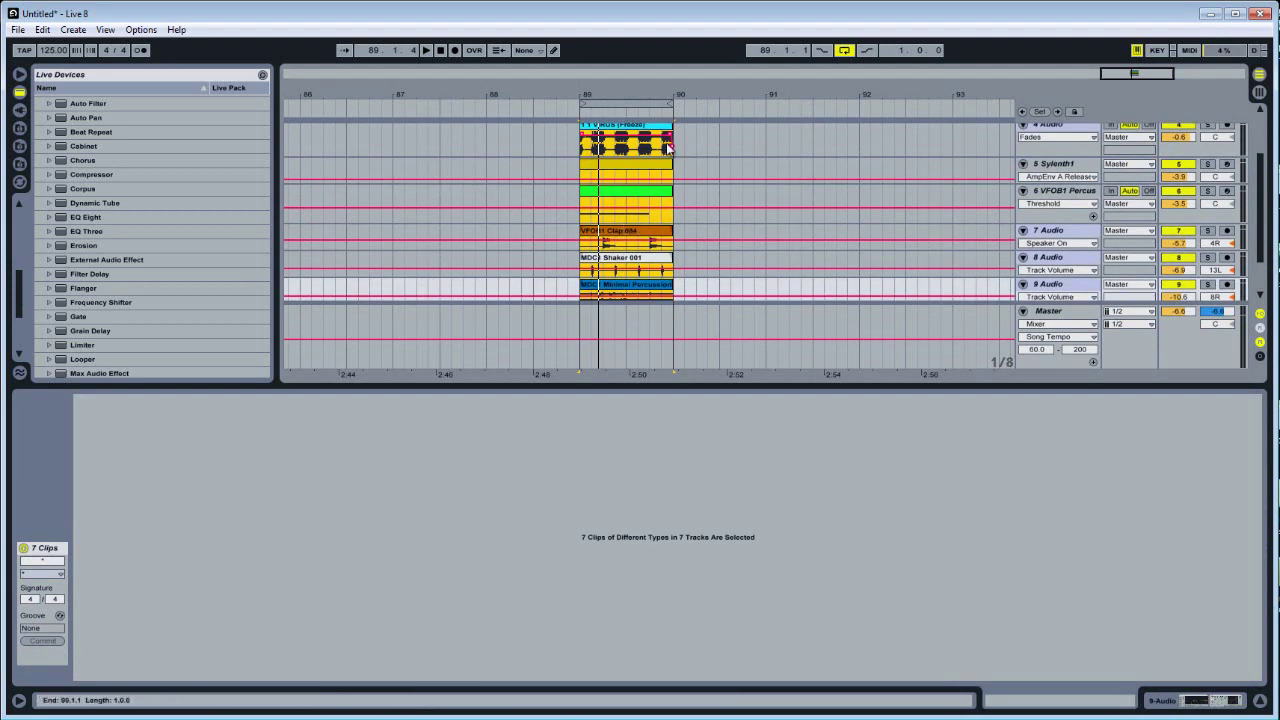
pyautogui.scroll(1, 666, 155)
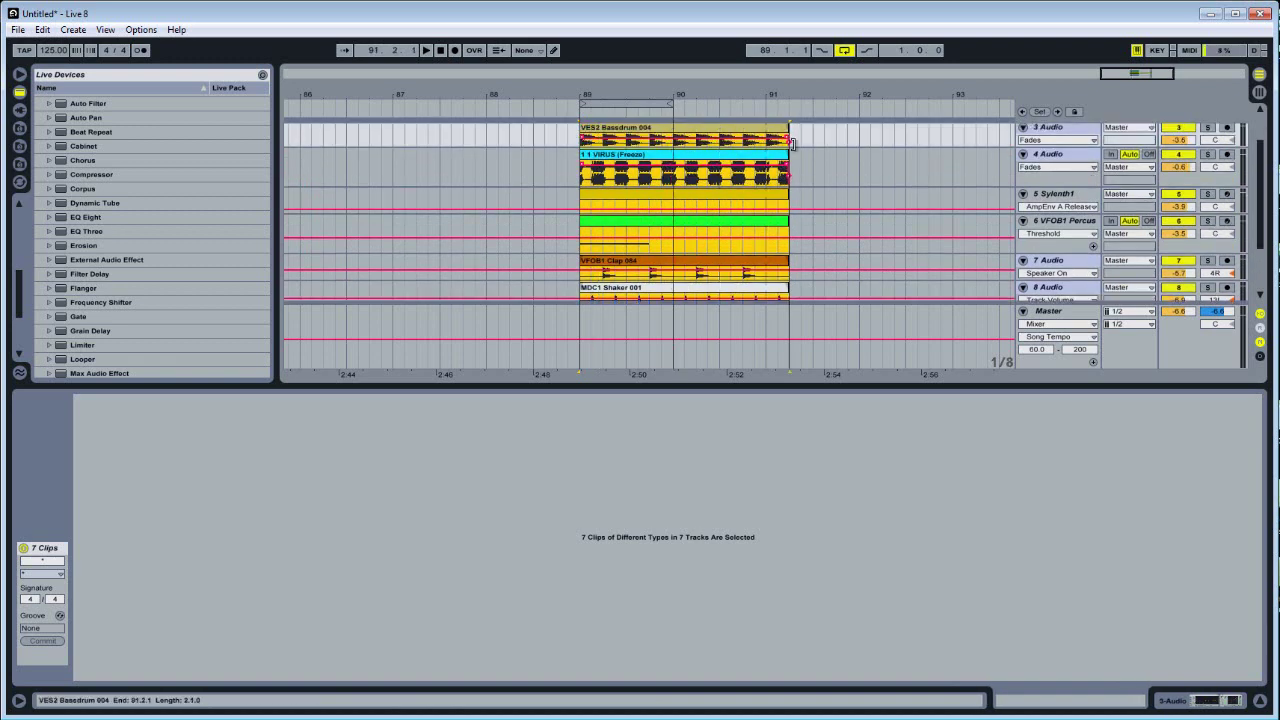
pyautogui.click(666, 200)
pyautogui.click(688, 210)
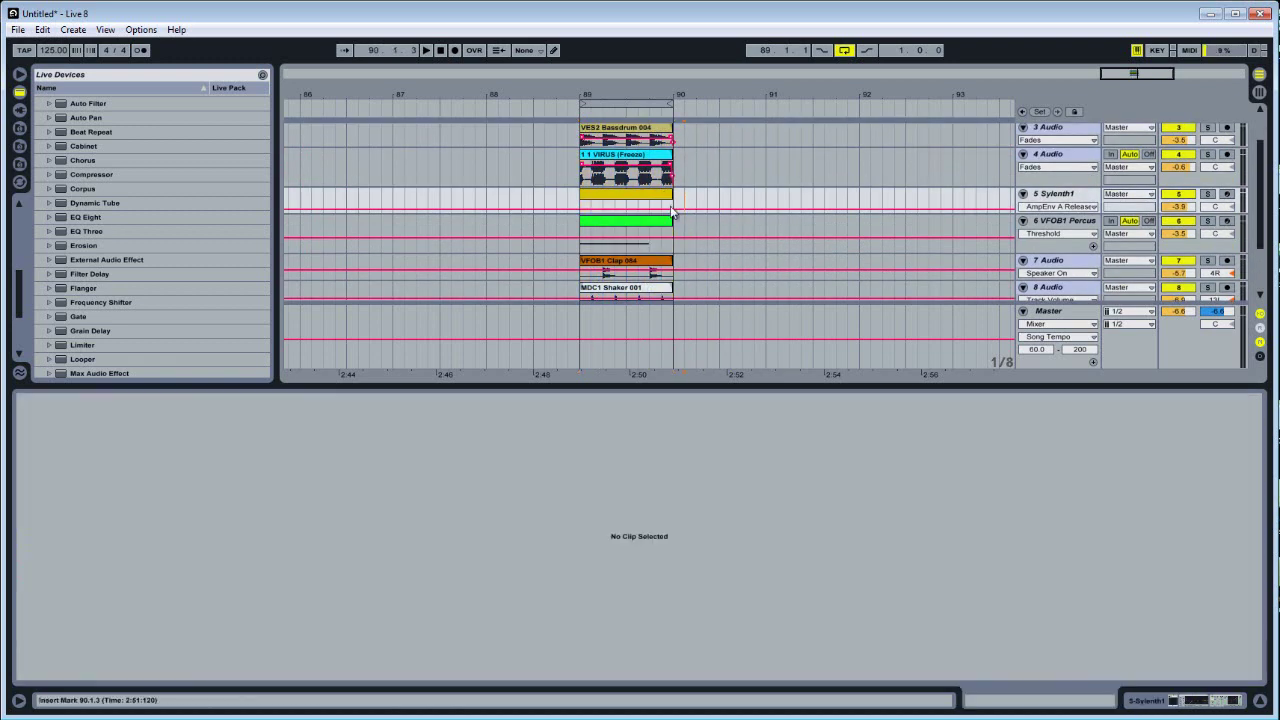
# Step: Consolidate the MIDI clips on tracks 5 and 6 over the one-bar range and enable looping for them
pyautogui.click(588, 243)
pyautogui.moveTo(588, 243); pyautogui.dragTo(666, 203)
pyautogui.rightClick(666, 203)
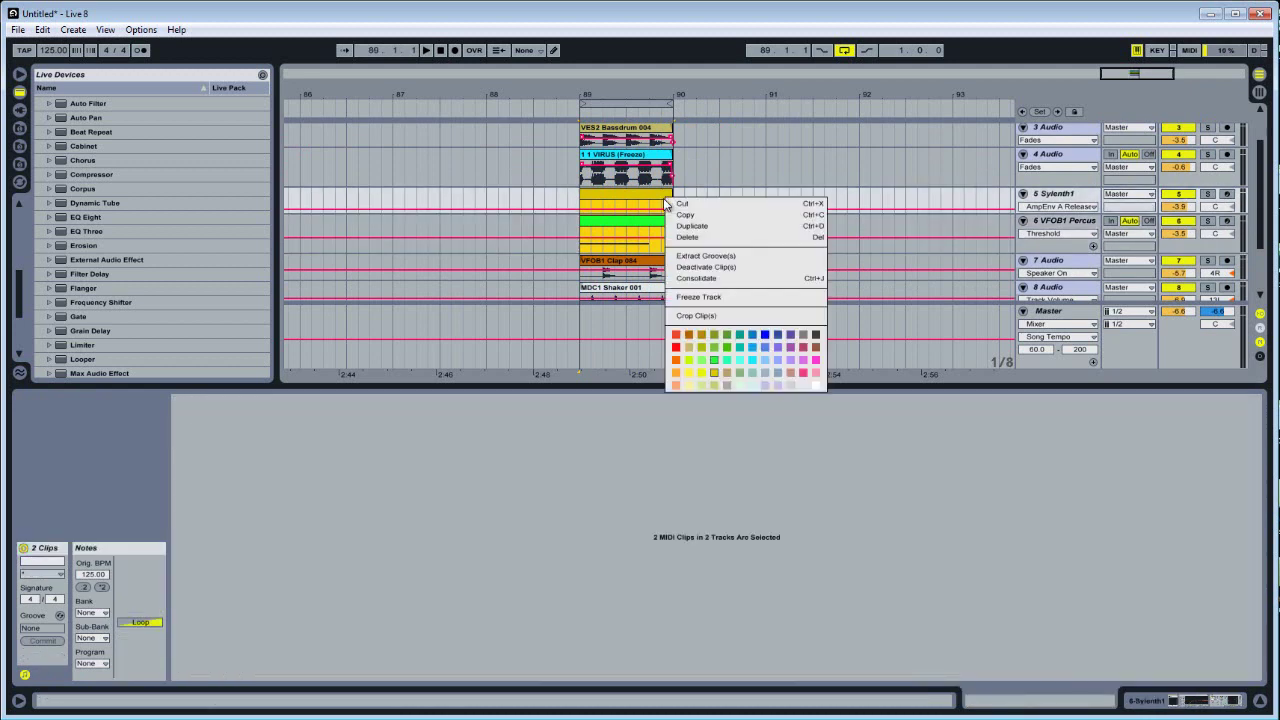
pyautogui.click(717, 279)
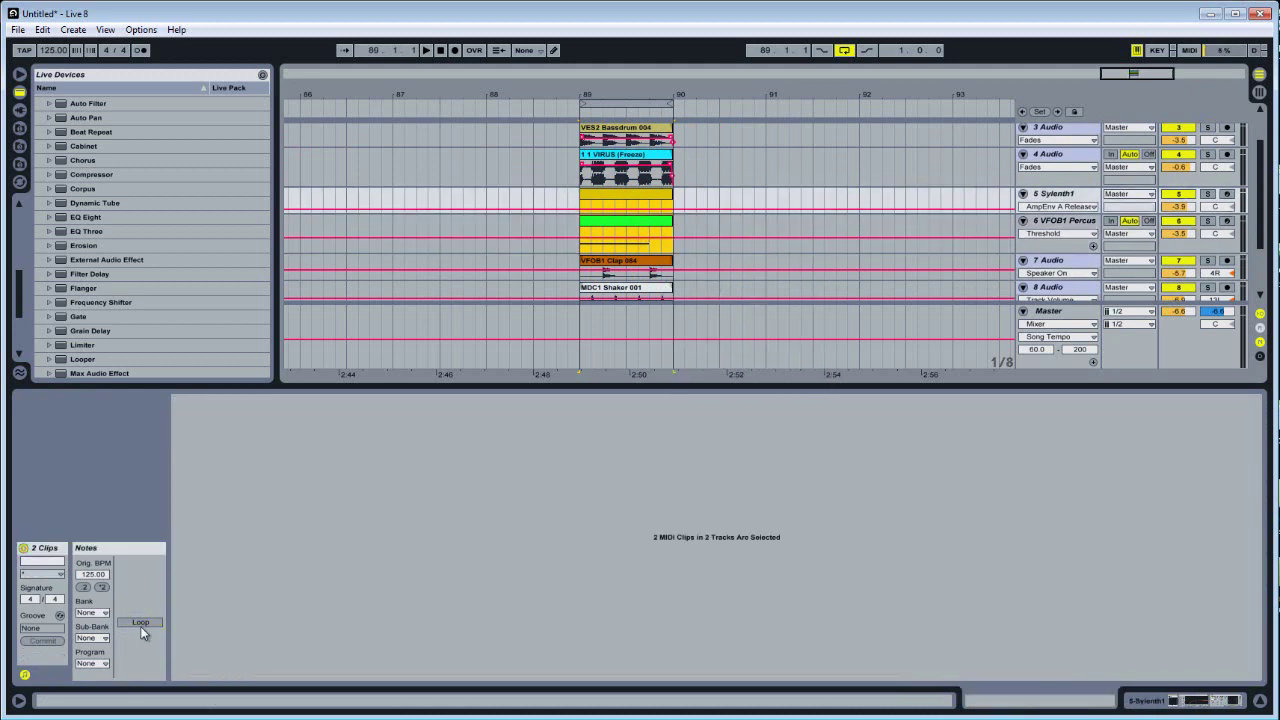
pyautogui.moveTo(669, 203)
pyautogui.mouseDown()
pyautogui.moveTo(846, 203)
pyautogui.moveTo(669, 205)
pyautogui.mouseUp()
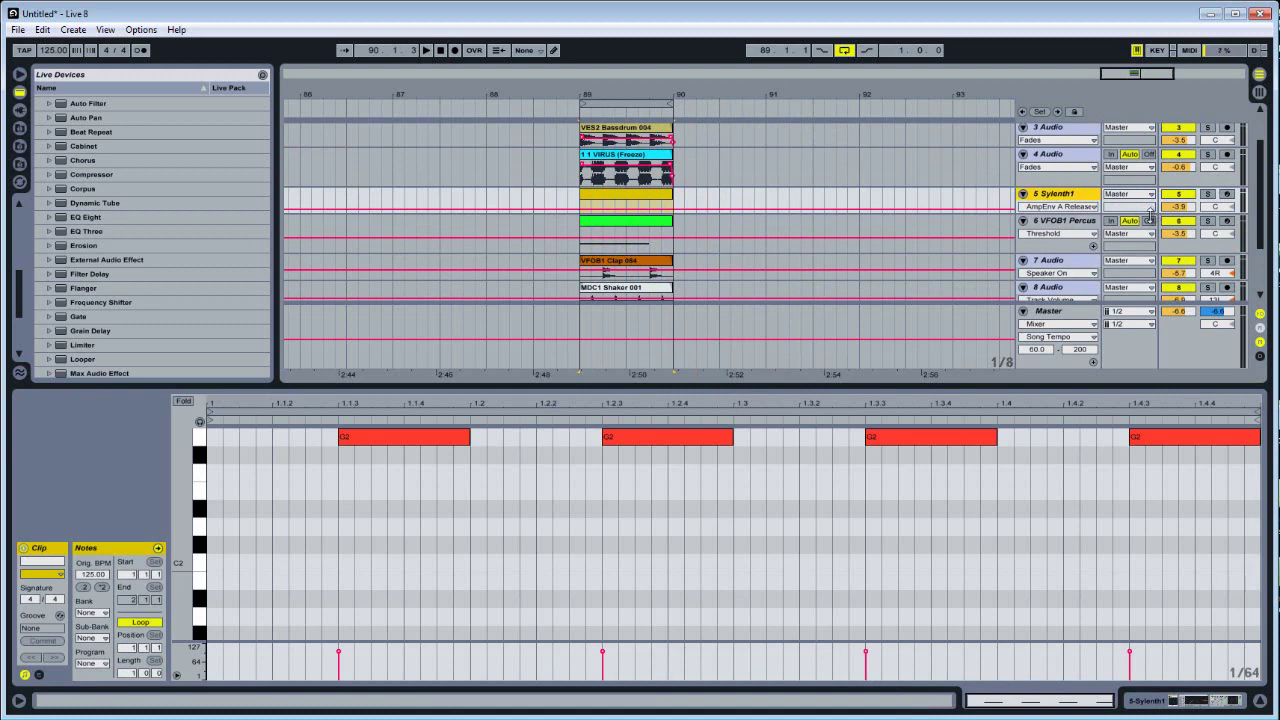
# Step: Make the Sylenth1 track taller so its notes show, and reduce the height of the clip detail area
pyautogui.moveTo(1150, 214); pyautogui.dragTo(1150, 264)
pyautogui.moveTo(669, 205)
pyautogui.mouseDown()
pyautogui.moveTo(802, 214)
pyautogui.moveTo(669, 207)
pyautogui.mouseUp()
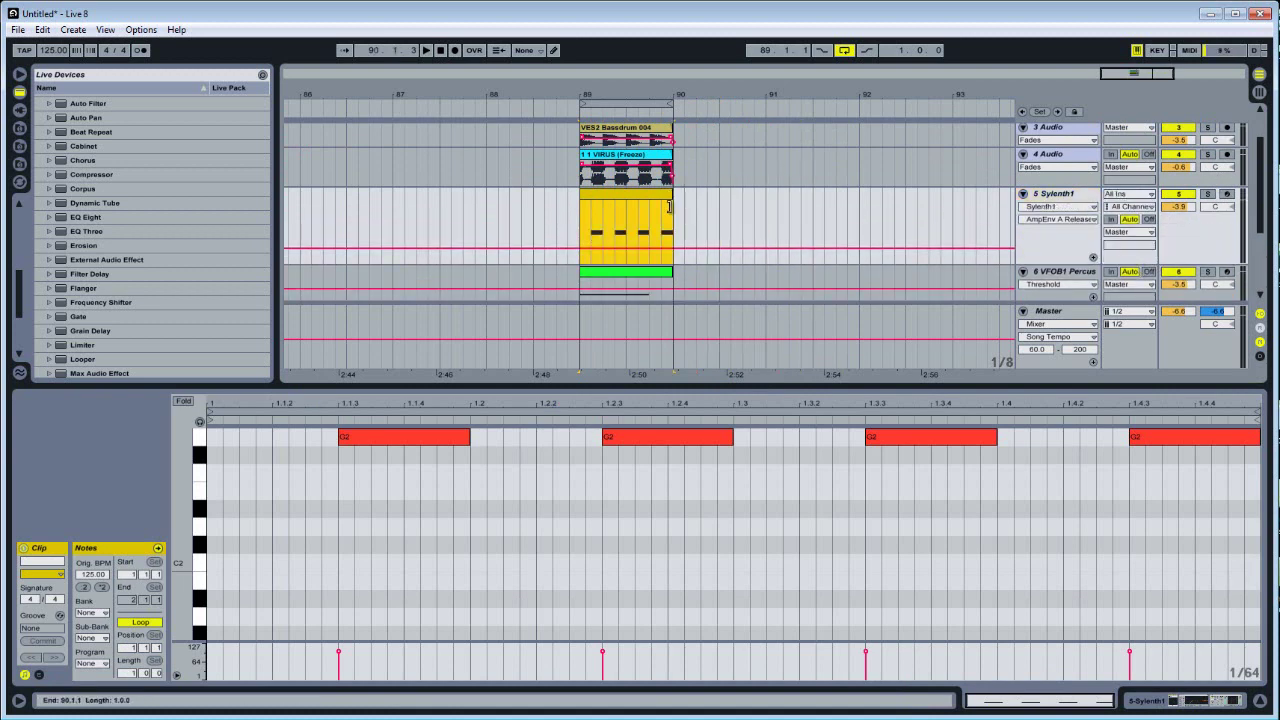
pyautogui.moveTo(1040, 392); pyautogui.dragTo(1030, 538)
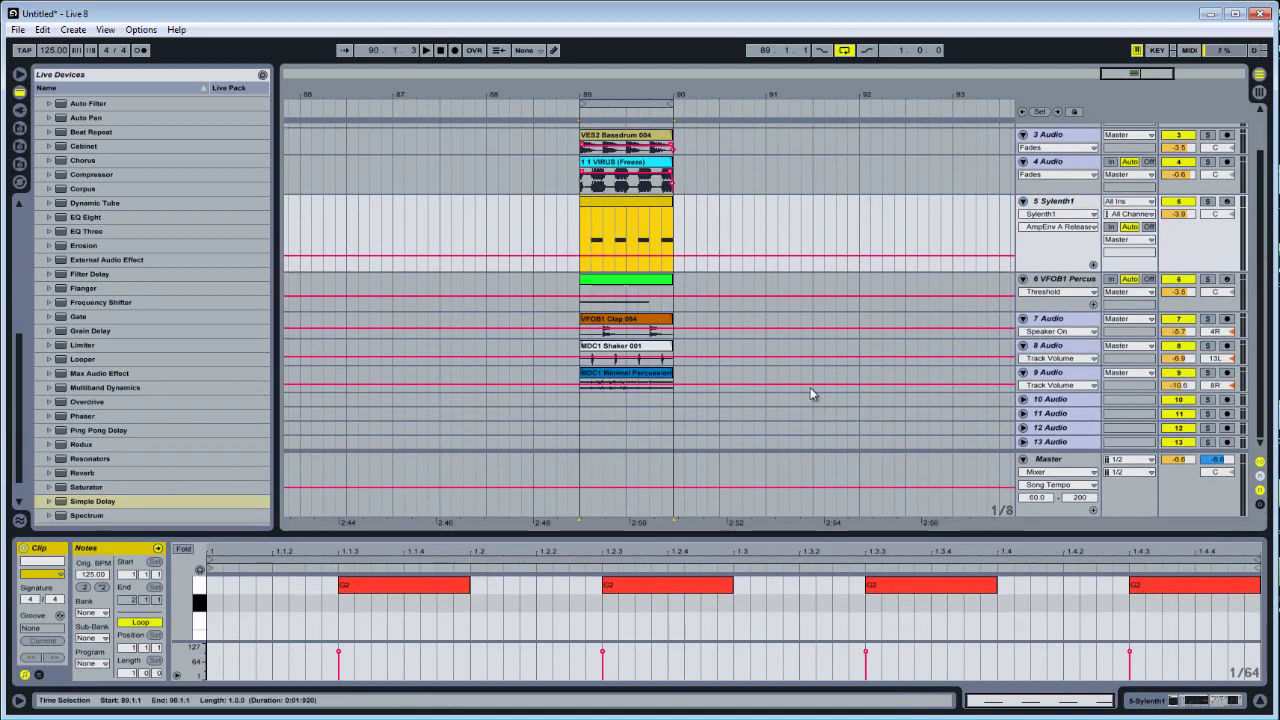
pyautogui.moveTo(1202, 238); pyautogui.dragTo(1258, 220)
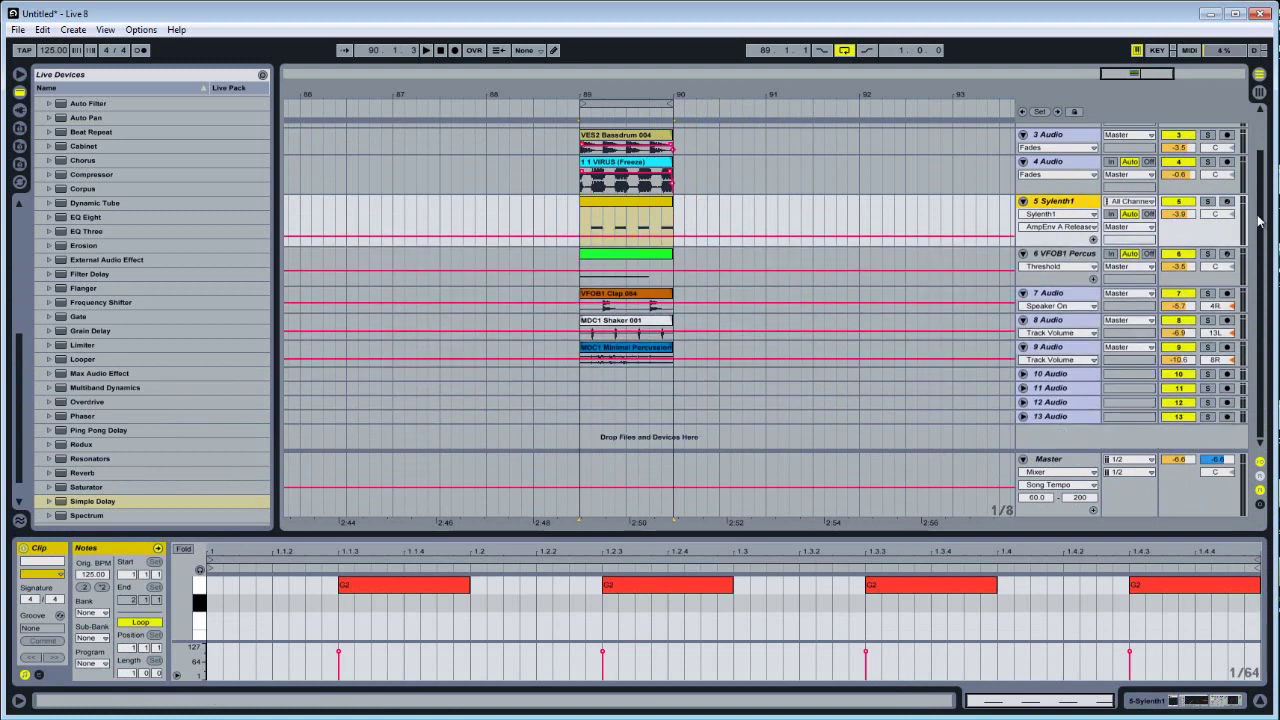
# Step: Set the arrangement grid to 8 bars and move all seven one-bar clips on tracks 3 to 9 to bar 81
pyautogui.moveTo(683, 384)
pyautogui.mouseDown()
pyautogui.moveTo(585, 160)
pyautogui.moveTo(680, 163)
pyautogui.moveTo(672, 385)
pyautogui.mouseUp()
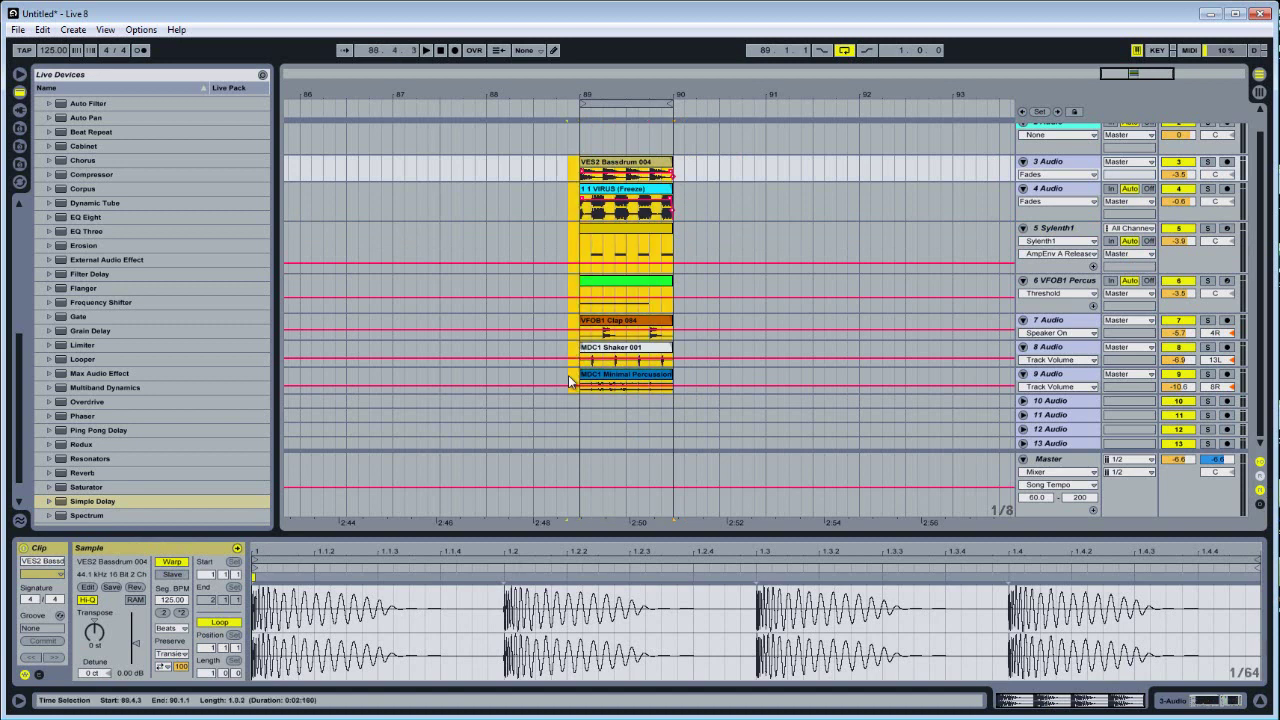
pyautogui.rightClick(681, 335)
pyautogui.click(706, 469)
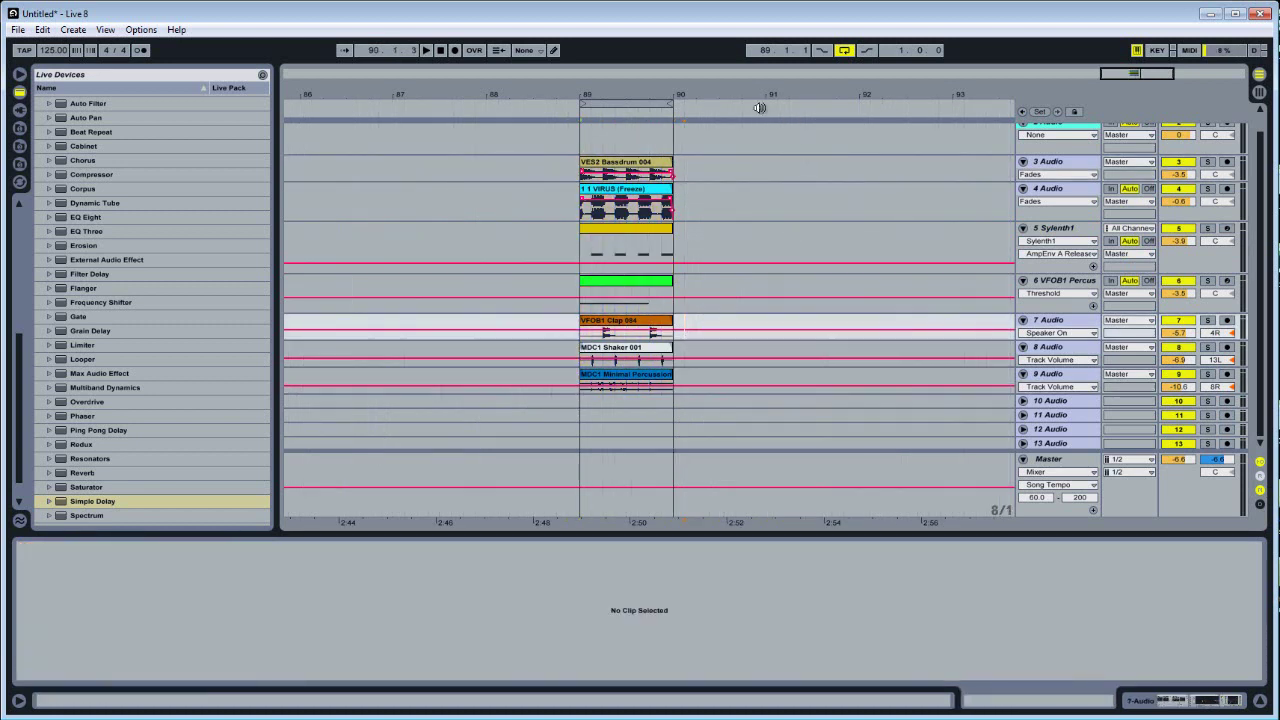
pyautogui.moveTo(738, 95); pyautogui.dragTo(700, 385)
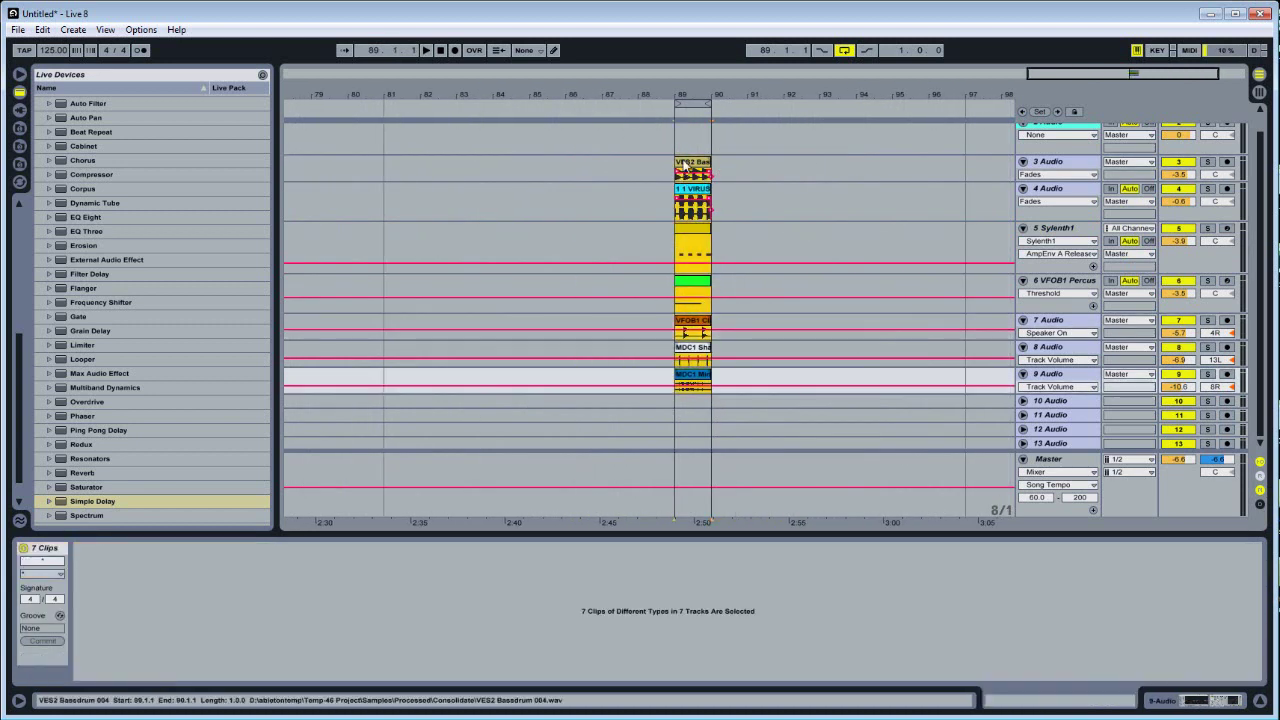
pyautogui.moveTo(698, 172); pyautogui.dragTo(408, 182)
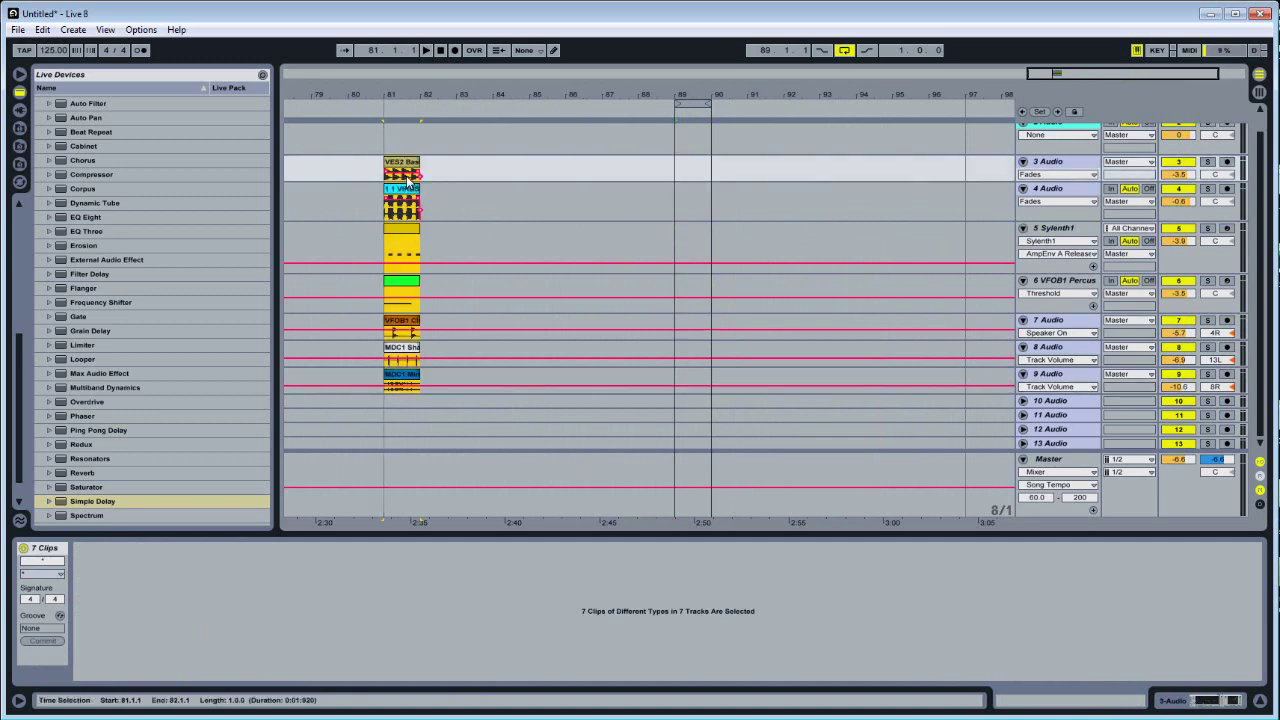
# Step: Duplicate the seven one-bar clips repeatedly into a sixteen-bar block and place it from bar 65 to bar 81
pyautogui.hotkey('ctrl', 'd')
pyautogui.hotkey('ctrl', 'd')
pyautogui.hotkey('ctrl', 'd')
pyautogui.hotkey('ctrl', 'd')
pyautogui.hotkey('ctrl', 'd')
pyautogui.hotkey('ctrl', 'd')
pyautogui.hotkey('ctrl', 'd')
pyautogui.moveTo(540, 95); pyautogui.dragTo(858, 172)
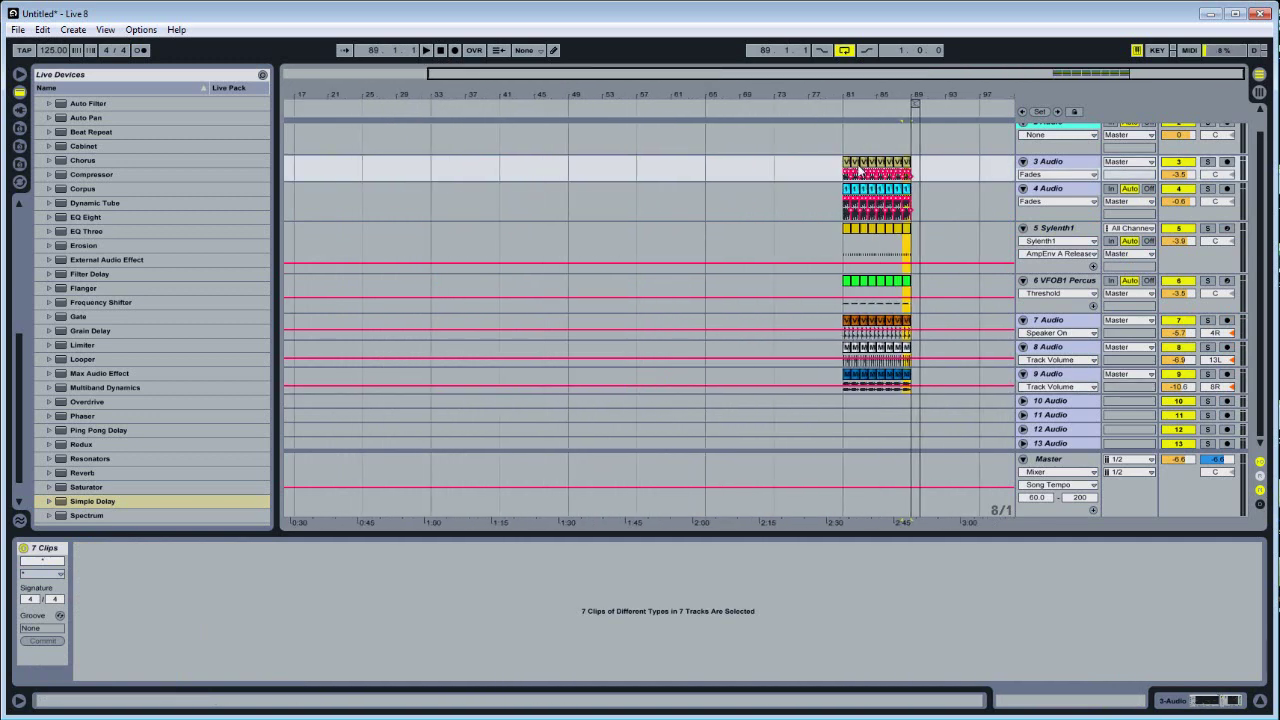
pyautogui.moveTo(914, 388); pyautogui.dragTo(728, 174)
# Step: Extend the first clips at bar 65 on tracks 3 to 9 into continuous 16-bar clips ending at bar 81
pyautogui.click(728, 174)
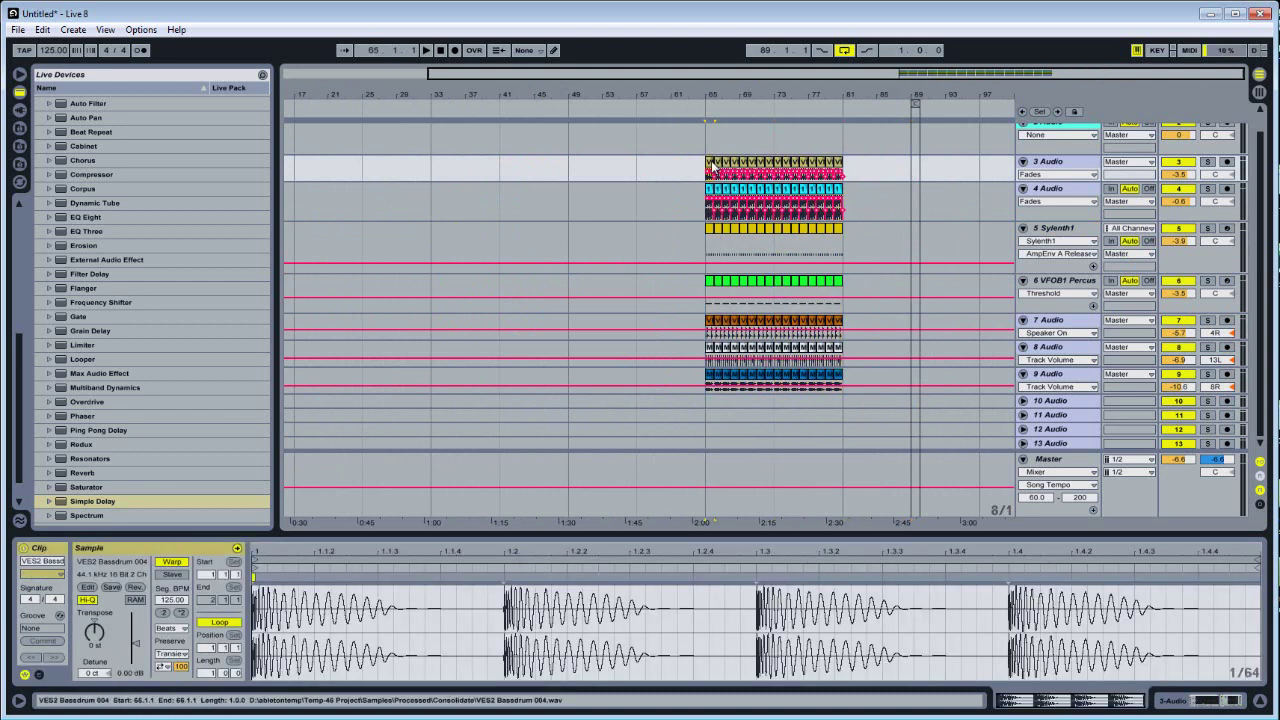
pyautogui.keyDown('shift'); pyautogui.click(716, 375); pyautogui.keyUp('shift')
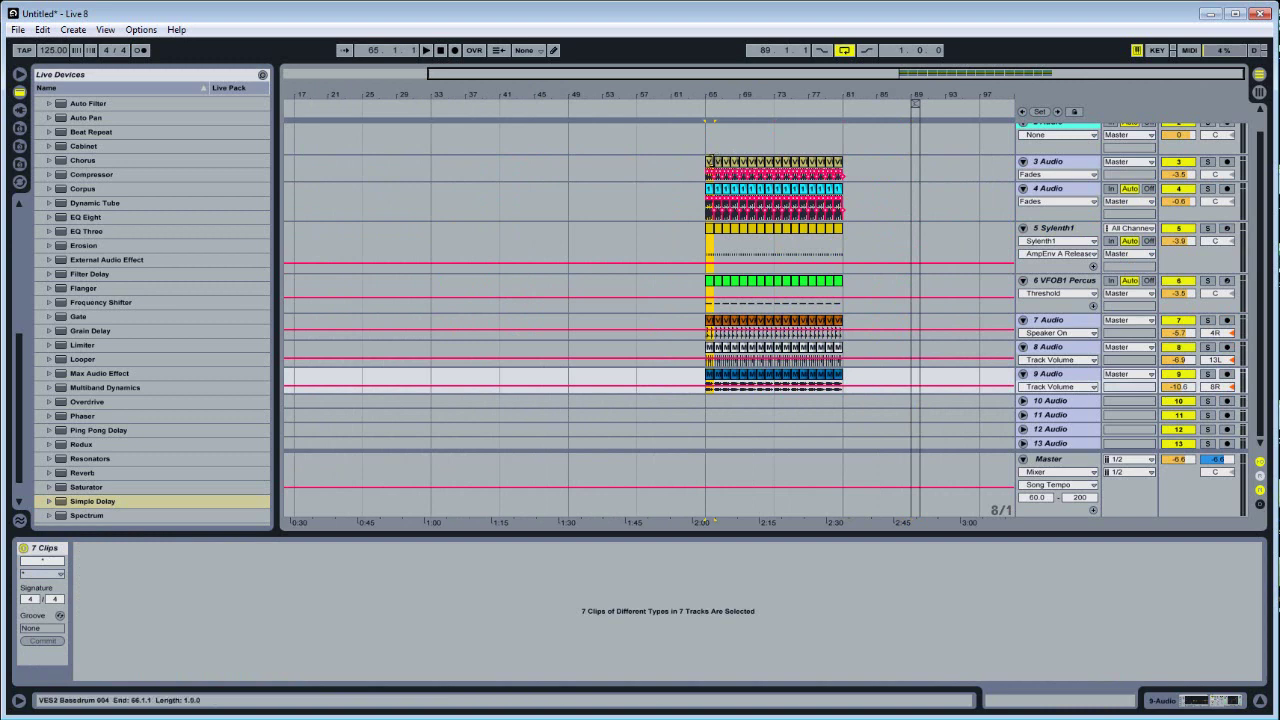
pyautogui.hotkey('ctrl', 'j')
# Step: Play the arrangement from bar 65 and solo the VFOB1 Percussion track to listen to it
pyautogui.click(820, 165)
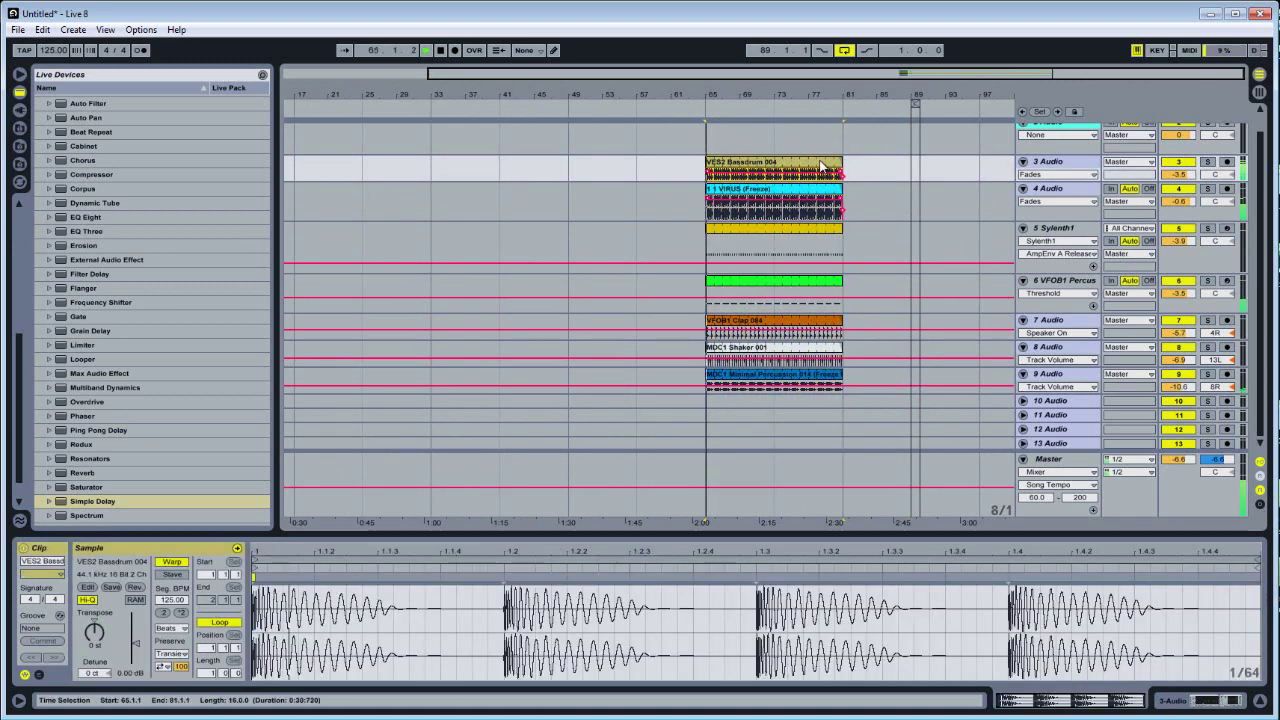
pyautogui.press('space')
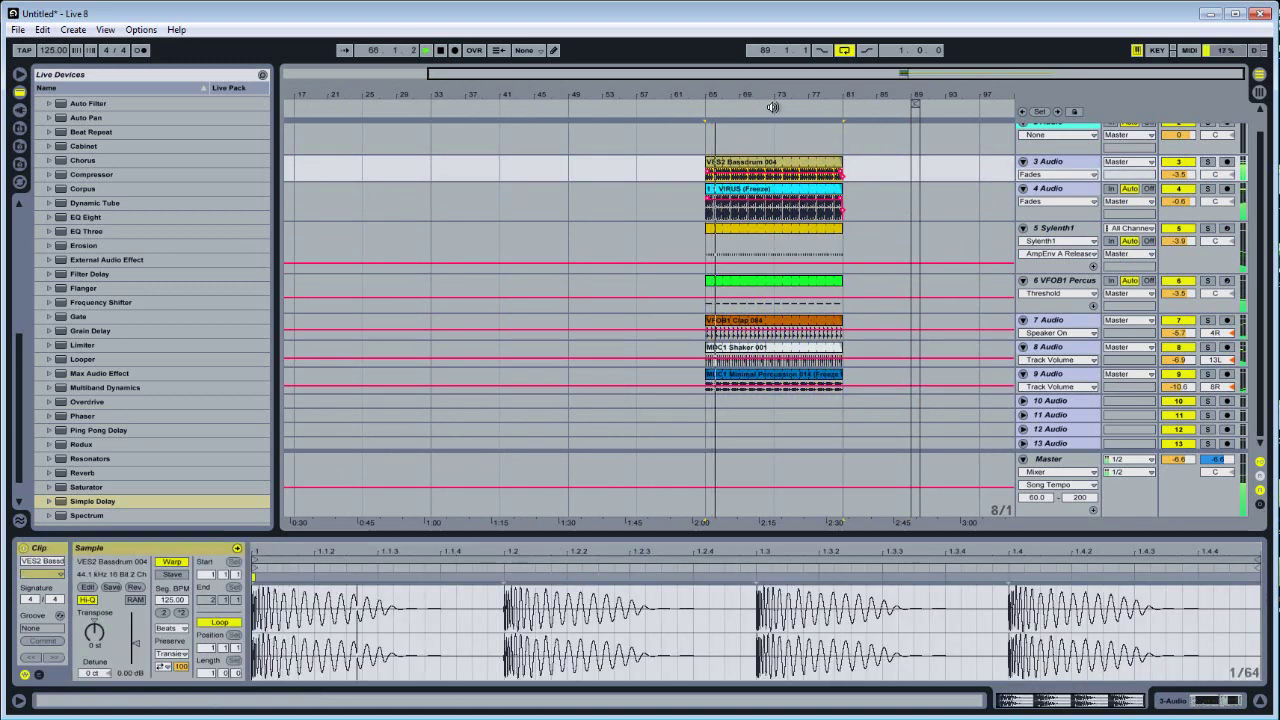
pyautogui.click(1207, 280)
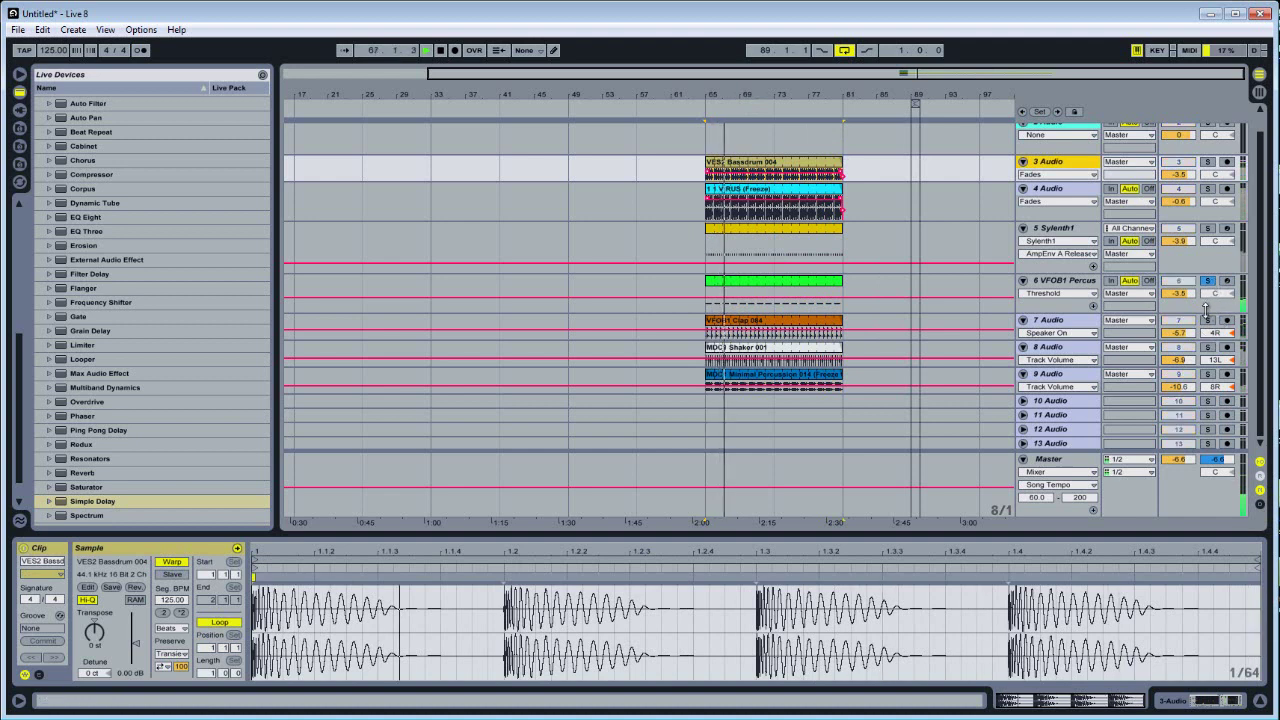
# Step: Show the device chain of the VFOB1 Percussion track and set the first Arpeggiator's gate to 69%
pyautogui.click(1207, 312)
pyautogui.hotkey('shift', 'Tab')
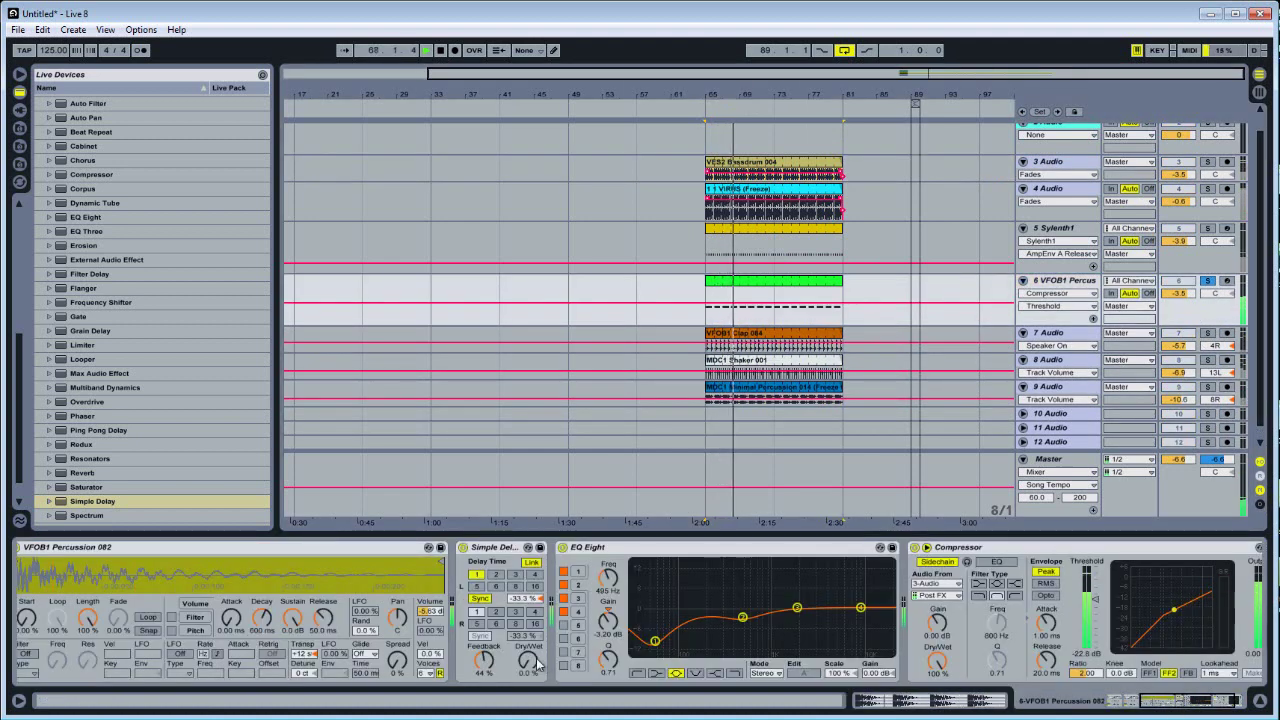
pyautogui.hscroll(-3, 285, 625)
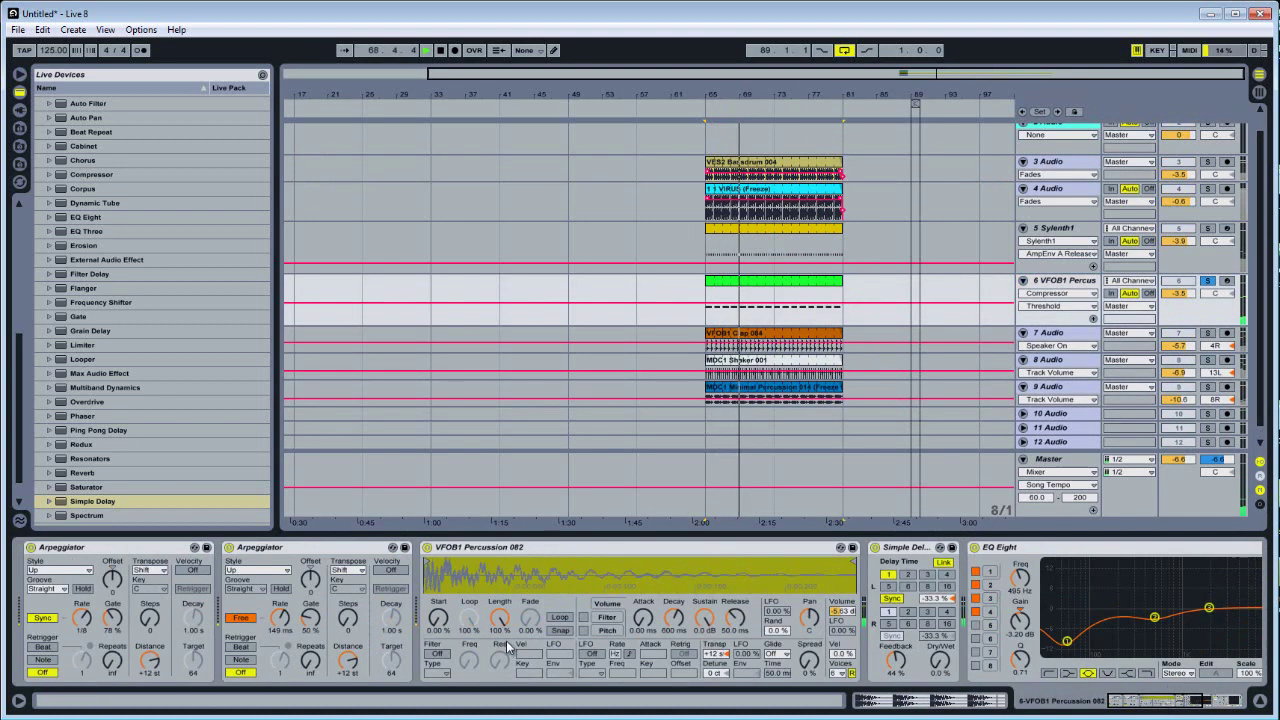
pyautogui.click(284, 620)
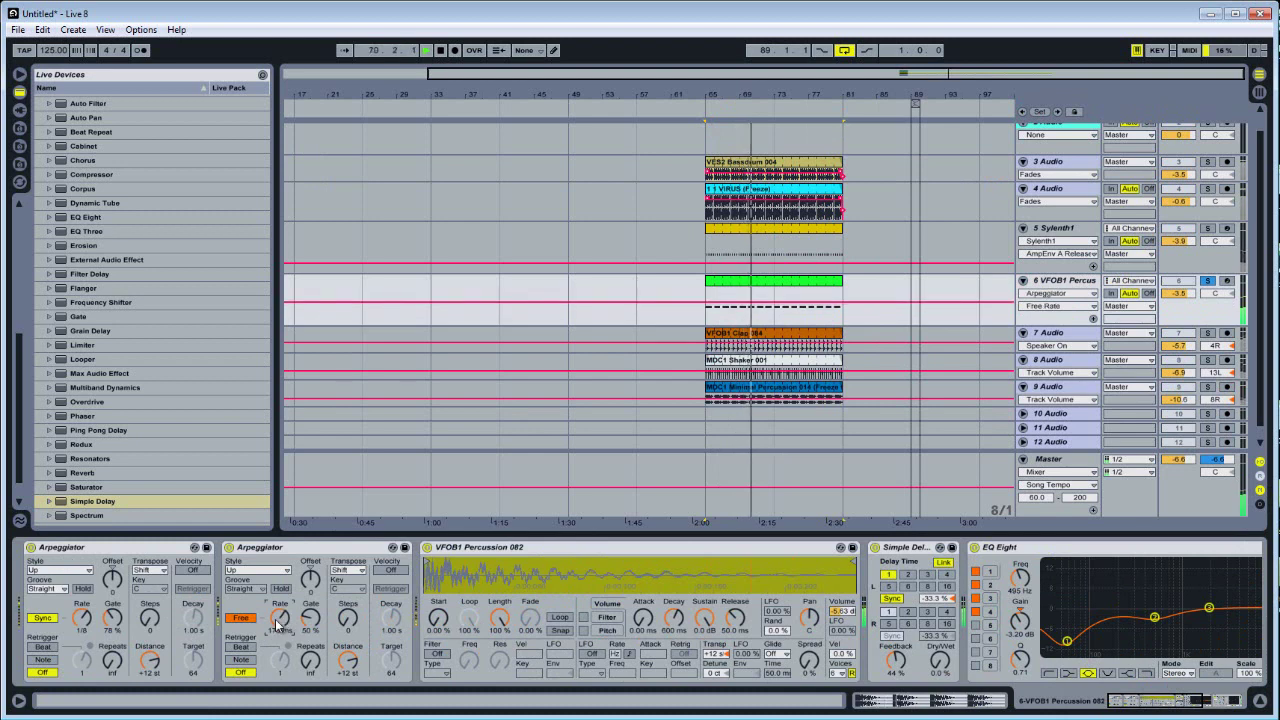
pyautogui.moveTo(284, 617); pyautogui.dragTo(280, 620)
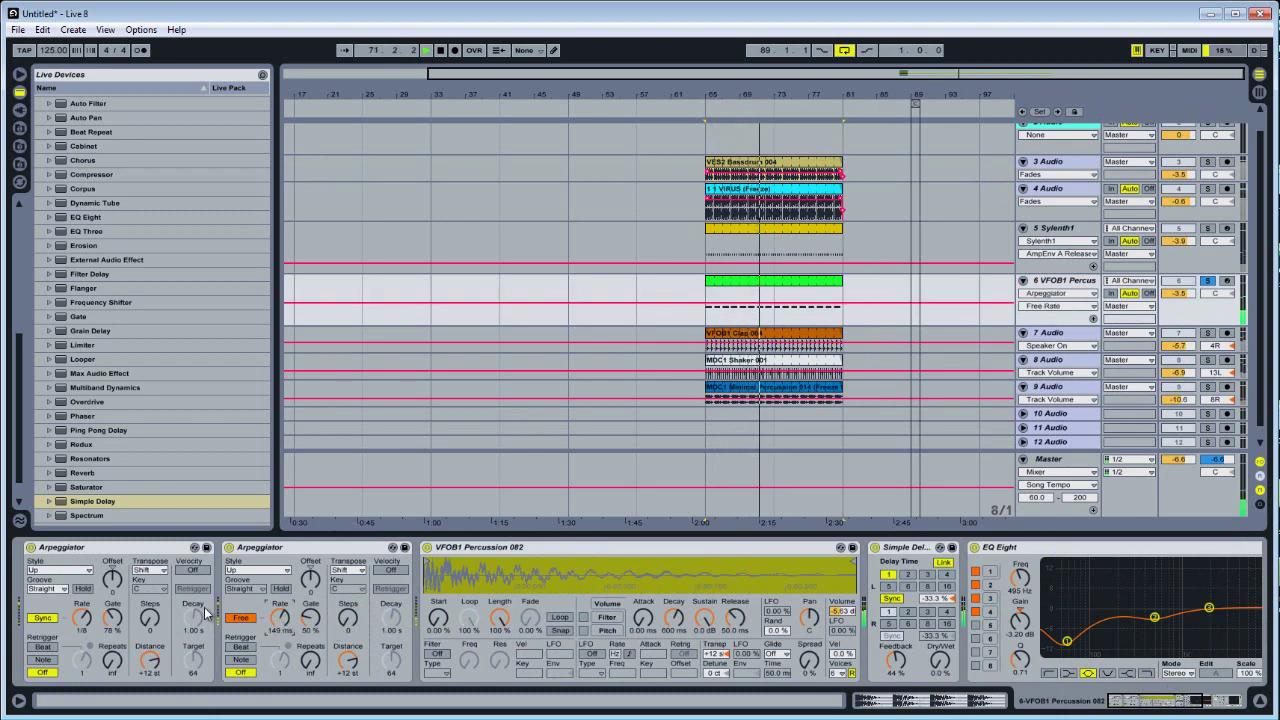
pyautogui.moveTo(112, 617); pyautogui.dragTo(112, 619)
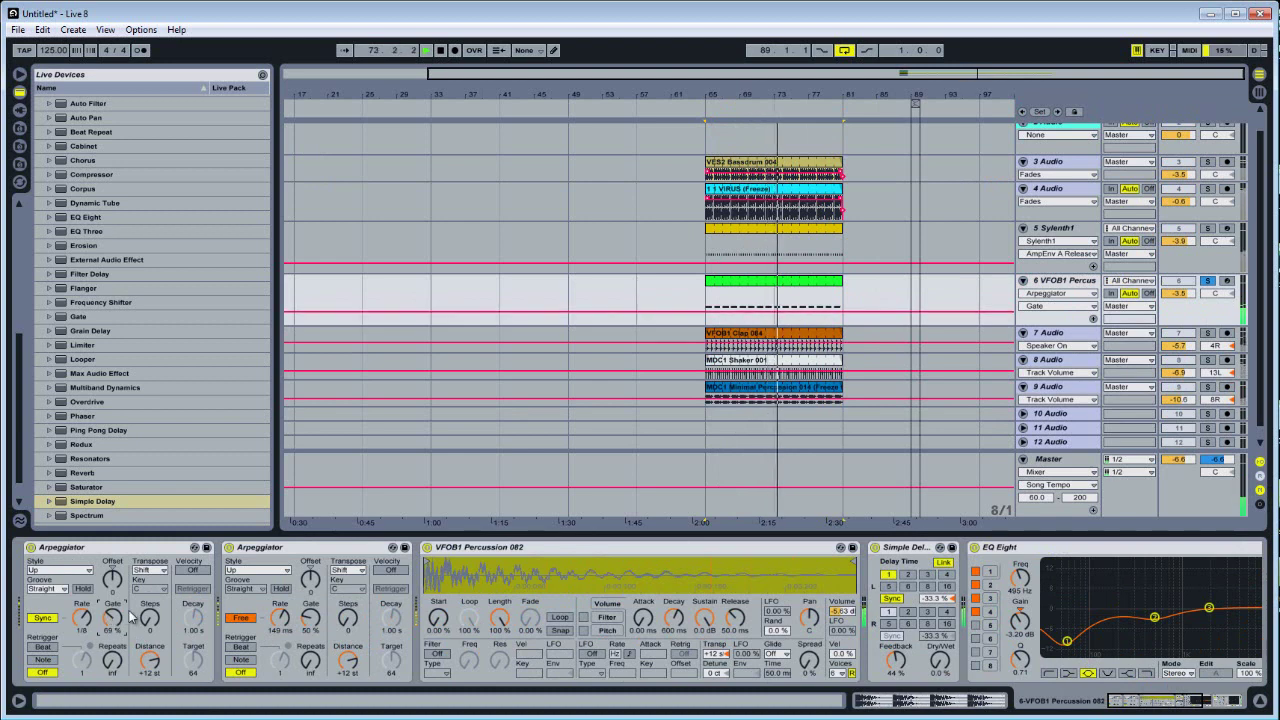
# Step: Try raised transpose steps on the first and second Arpeggiators of the percussion track
pyautogui.click(148, 619)
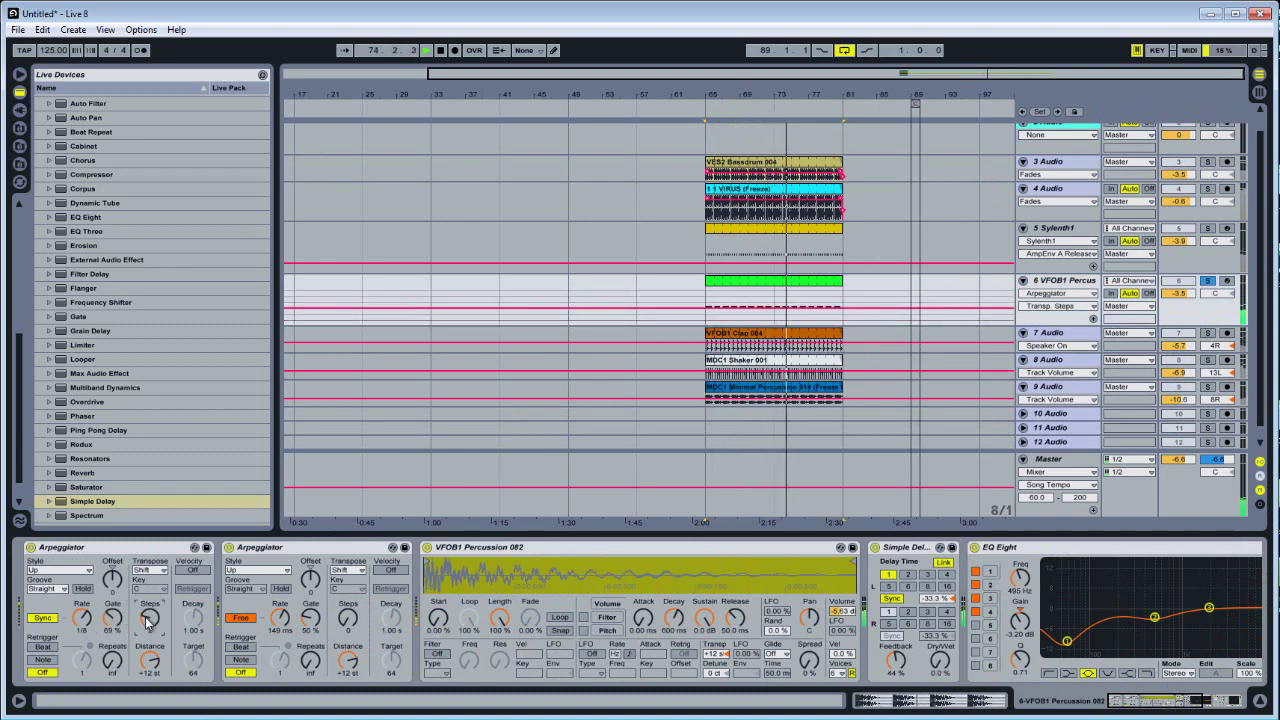
pyautogui.moveTo(148, 619); pyautogui.dragTo(153, 630)
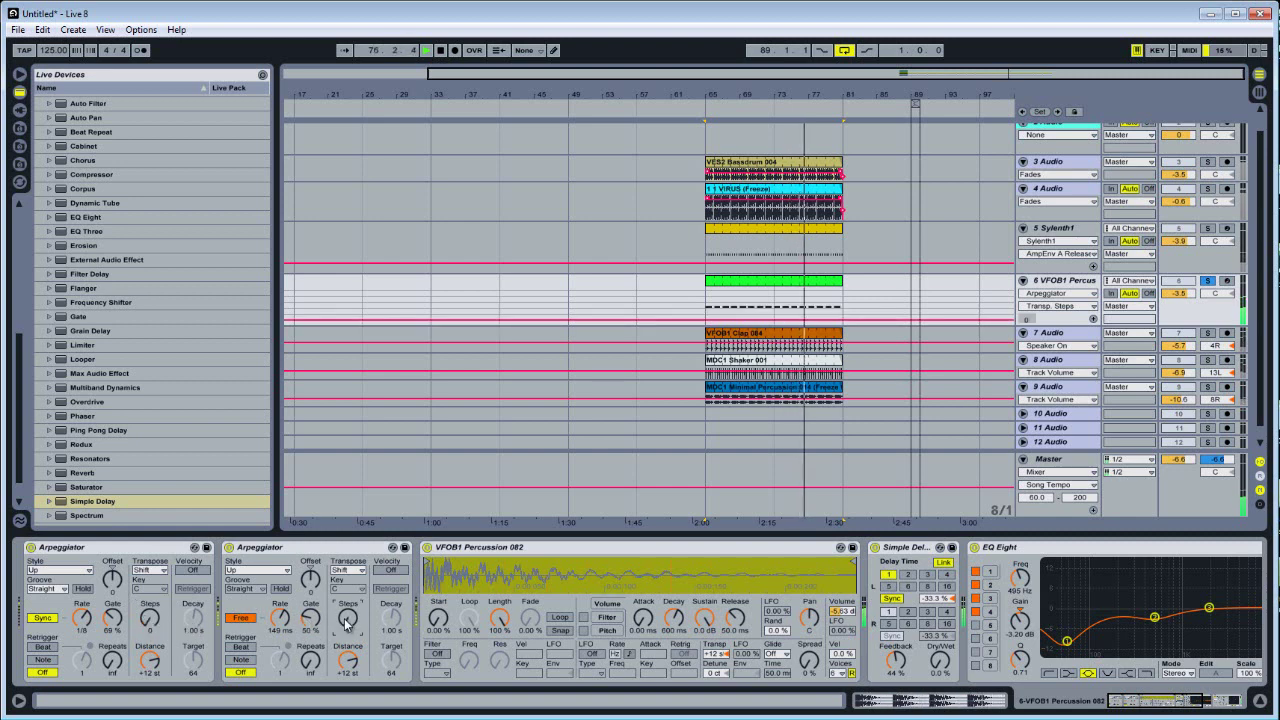
pyautogui.click(347, 622)
pyautogui.moveTo(347, 622); pyautogui.dragTo(347, 624)
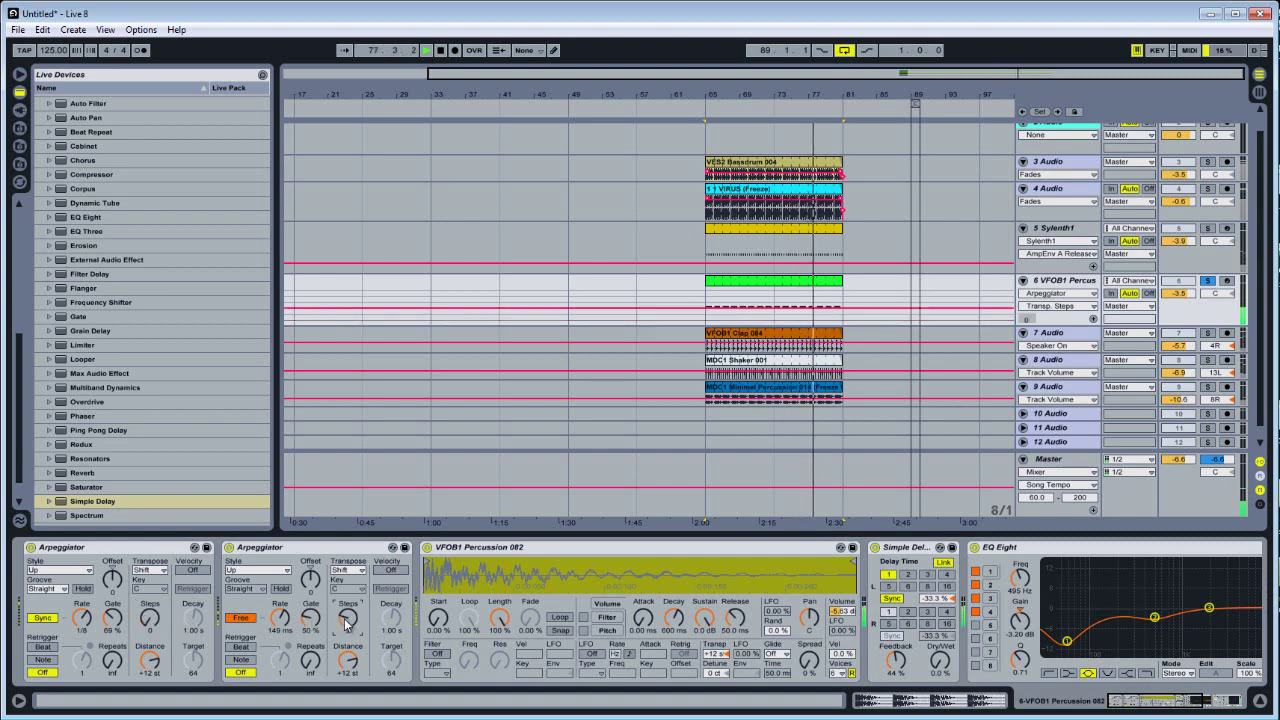
# Step: Set the second Arpeggiator's gate to 28% and its free rate to 125 ms
pyautogui.click(309, 625)
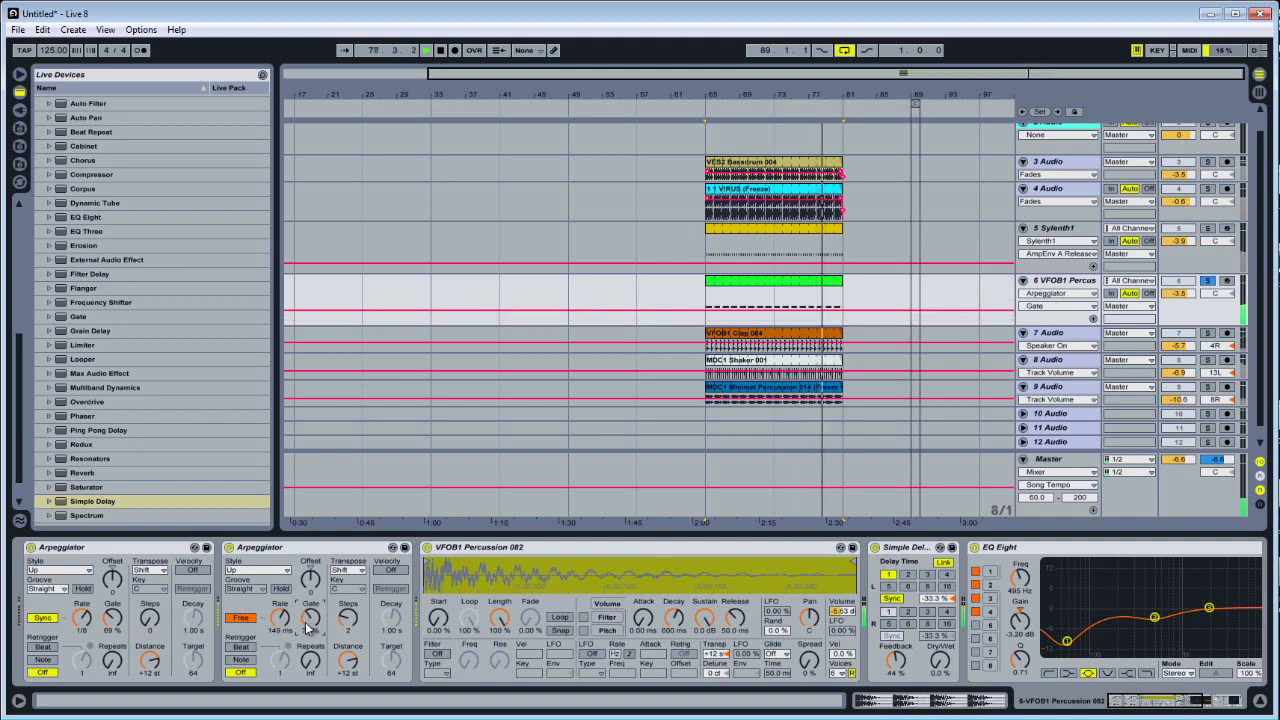
pyautogui.moveTo(309, 625); pyautogui.dragTo(283, 628)
pyautogui.click(281, 619)
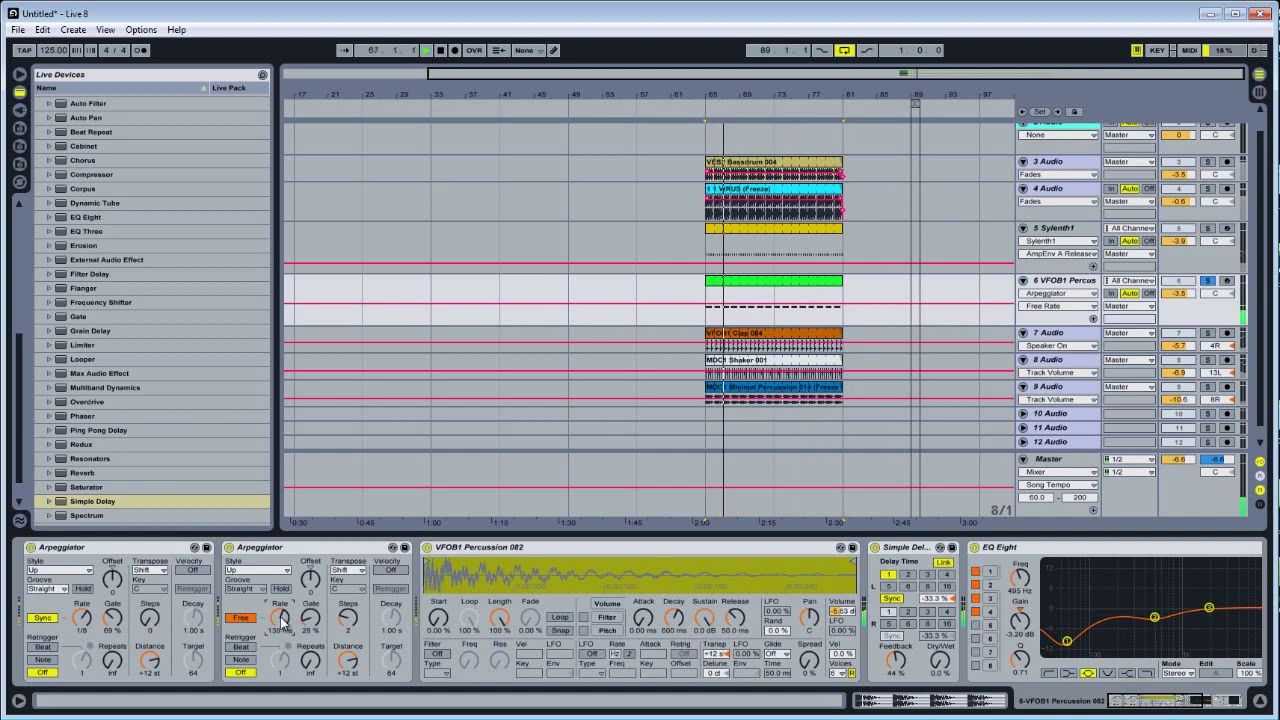
pyautogui.moveTo(281, 619); pyautogui.dragTo(281, 625)
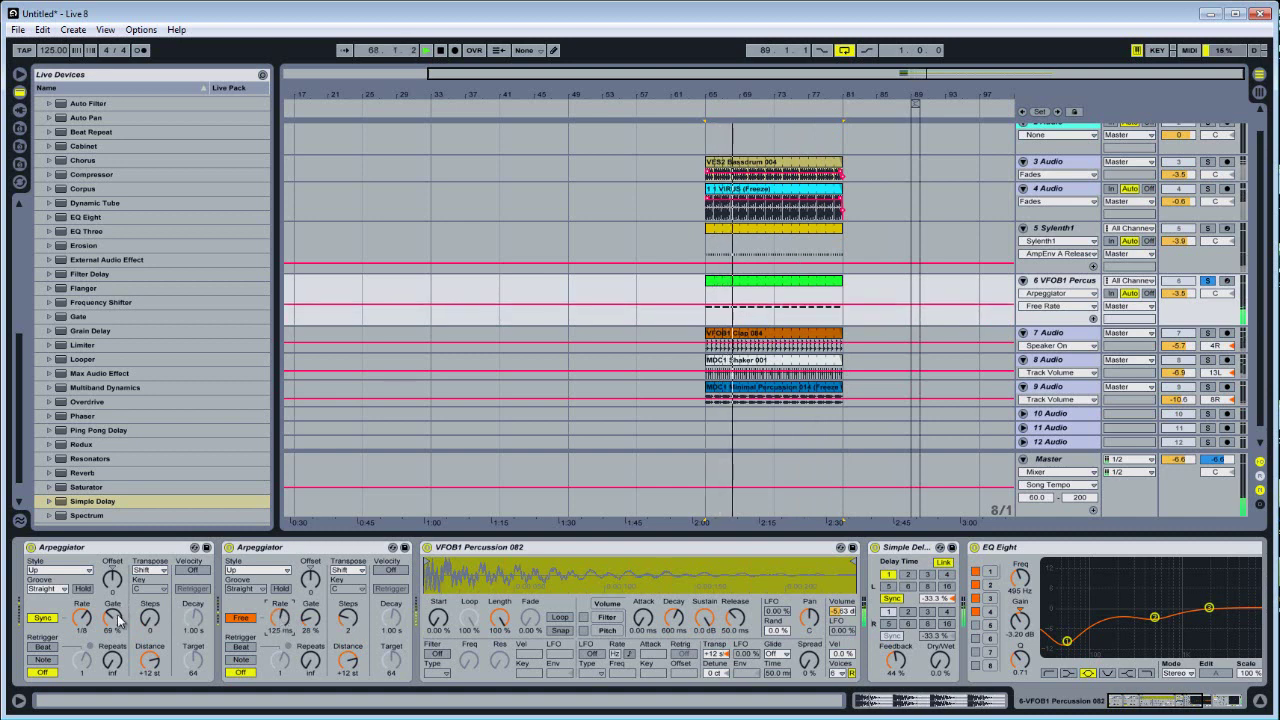
# Step: Set the first Arpeggiator's gate to 80%, and the second one's free rate to 155 ms with transpose steps at 0
pyautogui.moveTo(118, 620); pyautogui.dragTo(118, 620)
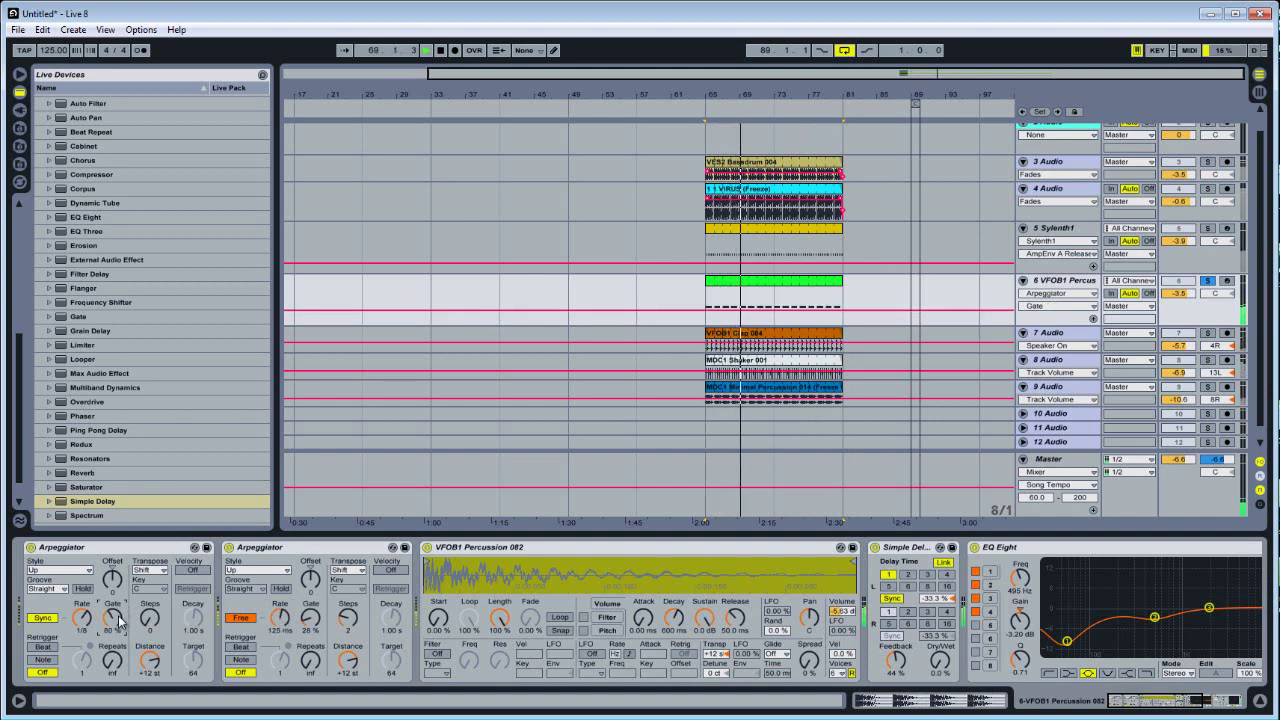
pyautogui.moveTo(283, 618); pyautogui.dragTo(283, 619)
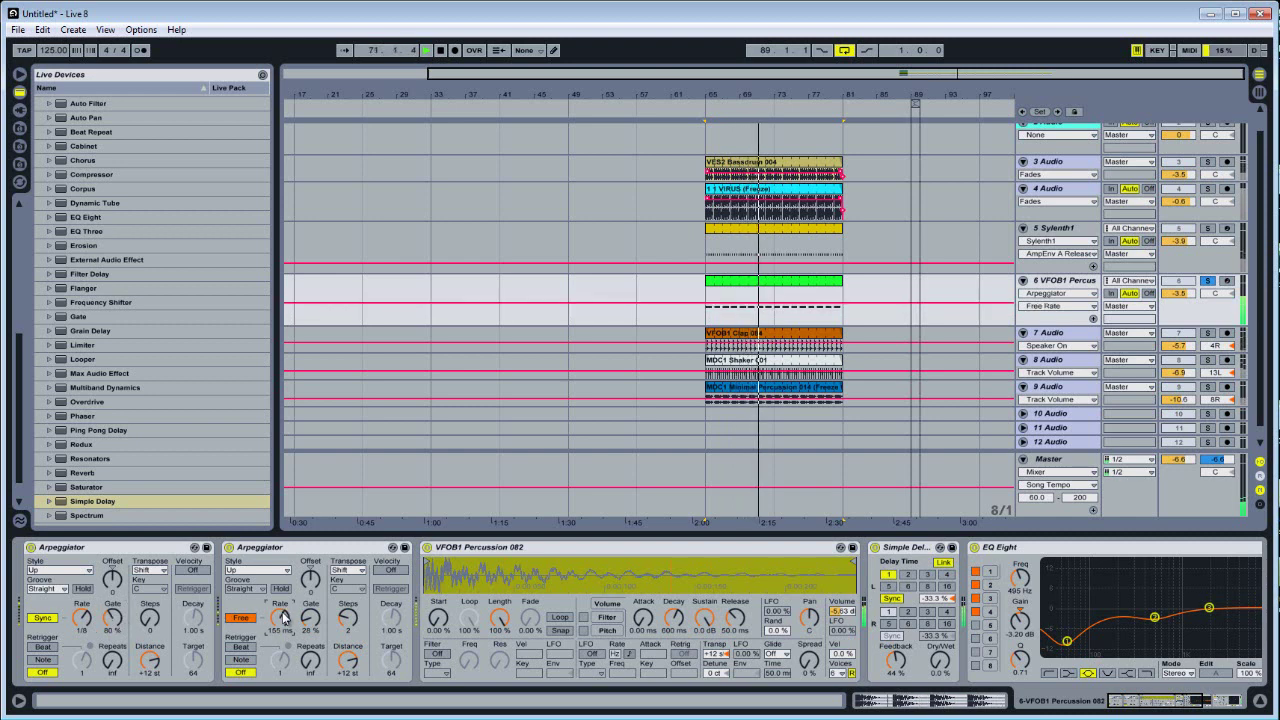
pyautogui.click(350, 626)
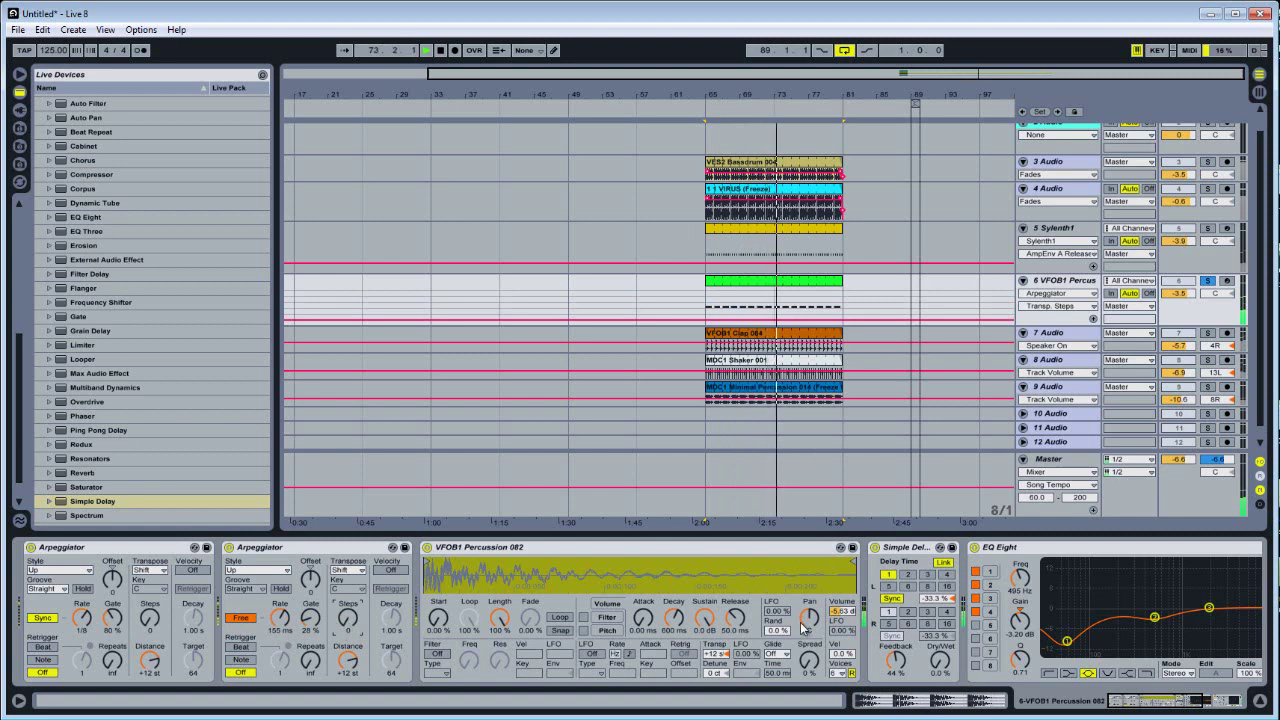
pyautogui.click(281, 621)
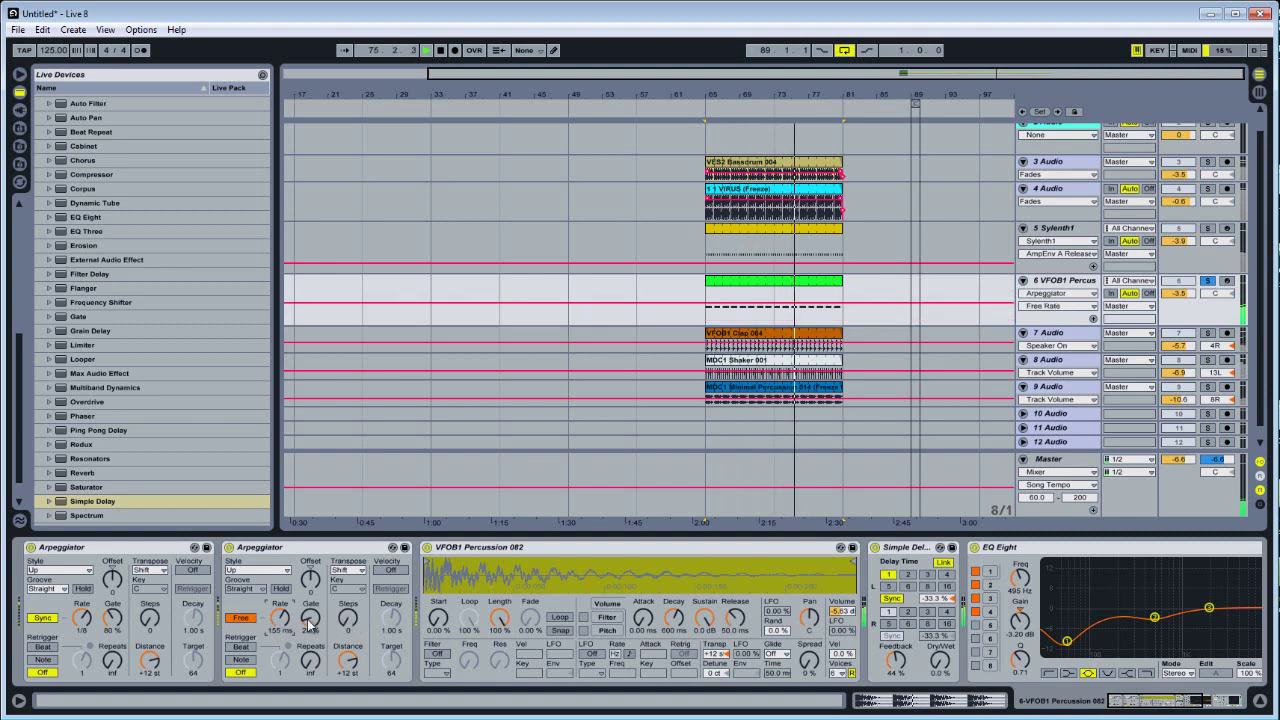
# Step: Set the second Arpeggiator's gate to 39% and the first Arpeggiator's gate to 67%
pyautogui.click(310, 620)
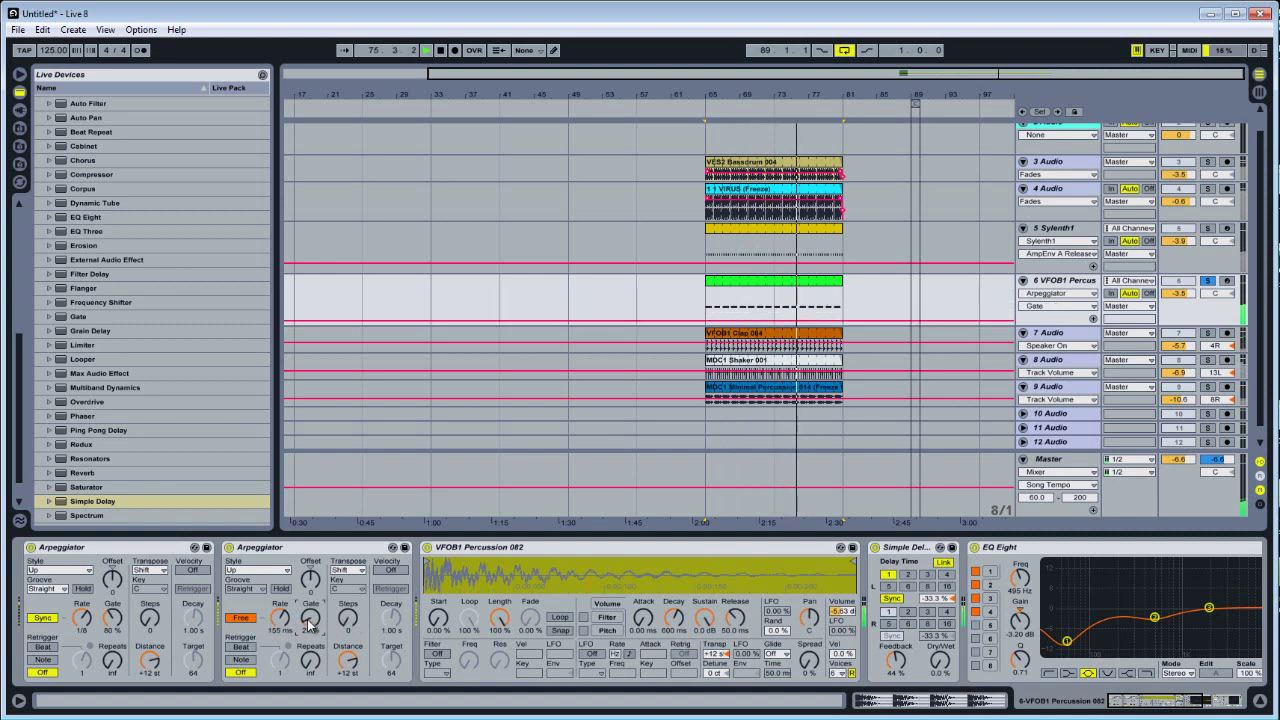
pyautogui.click(115, 622)
pyautogui.moveTo(115, 622); pyautogui.dragTo(116, 622)
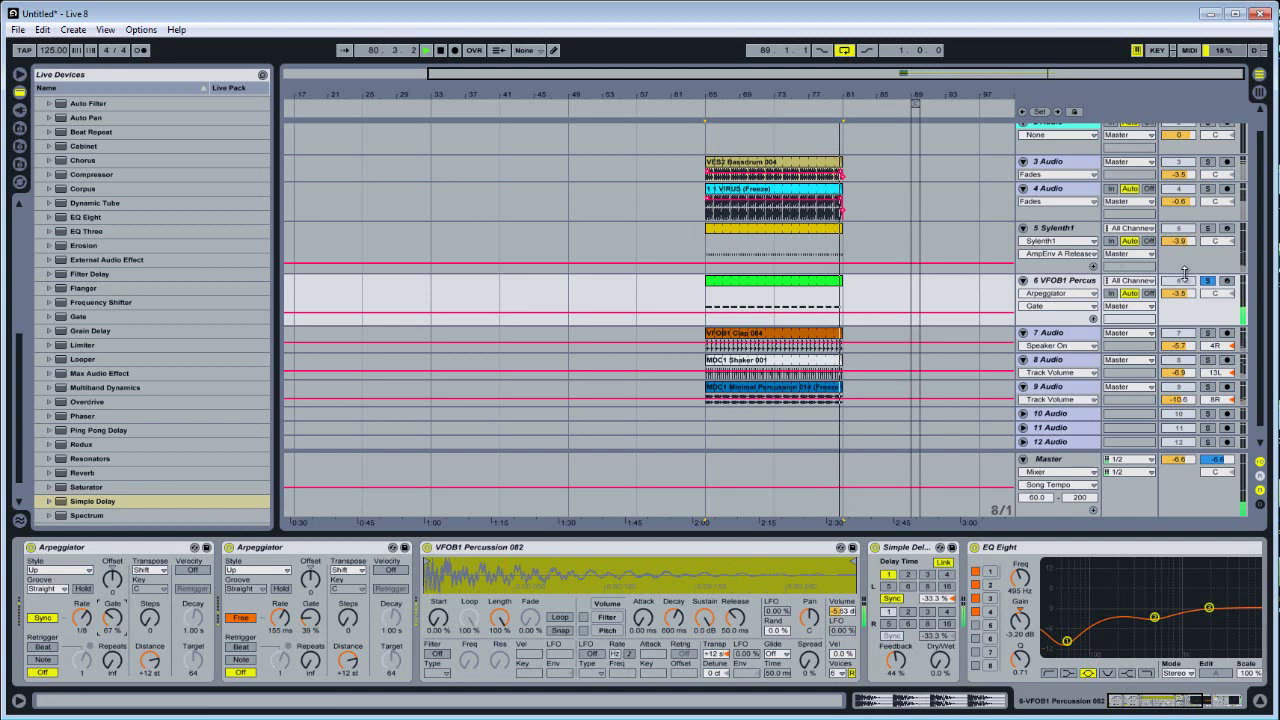
# Step: Unsolo the VFOB1 Percussion track and replay the full mix from bar 65
pyautogui.click(1208, 282)
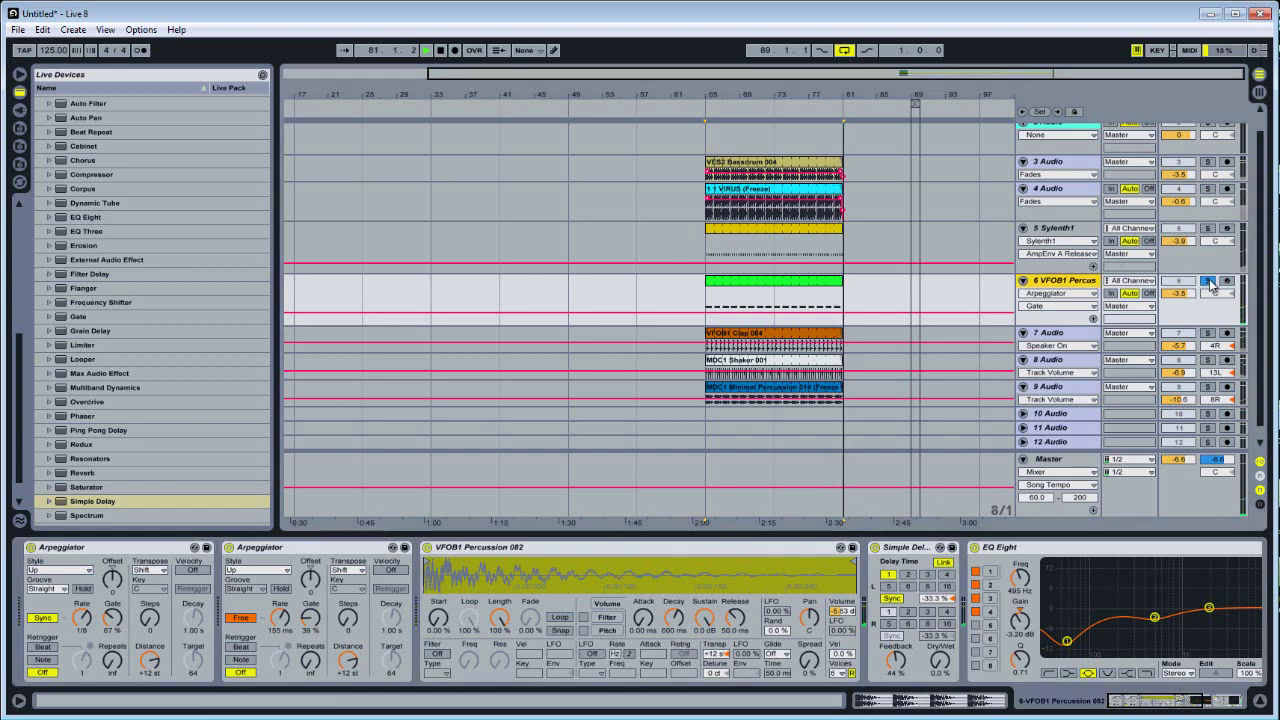
pyautogui.click(741, 282)
pyautogui.press('space')
pyautogui.press('space')
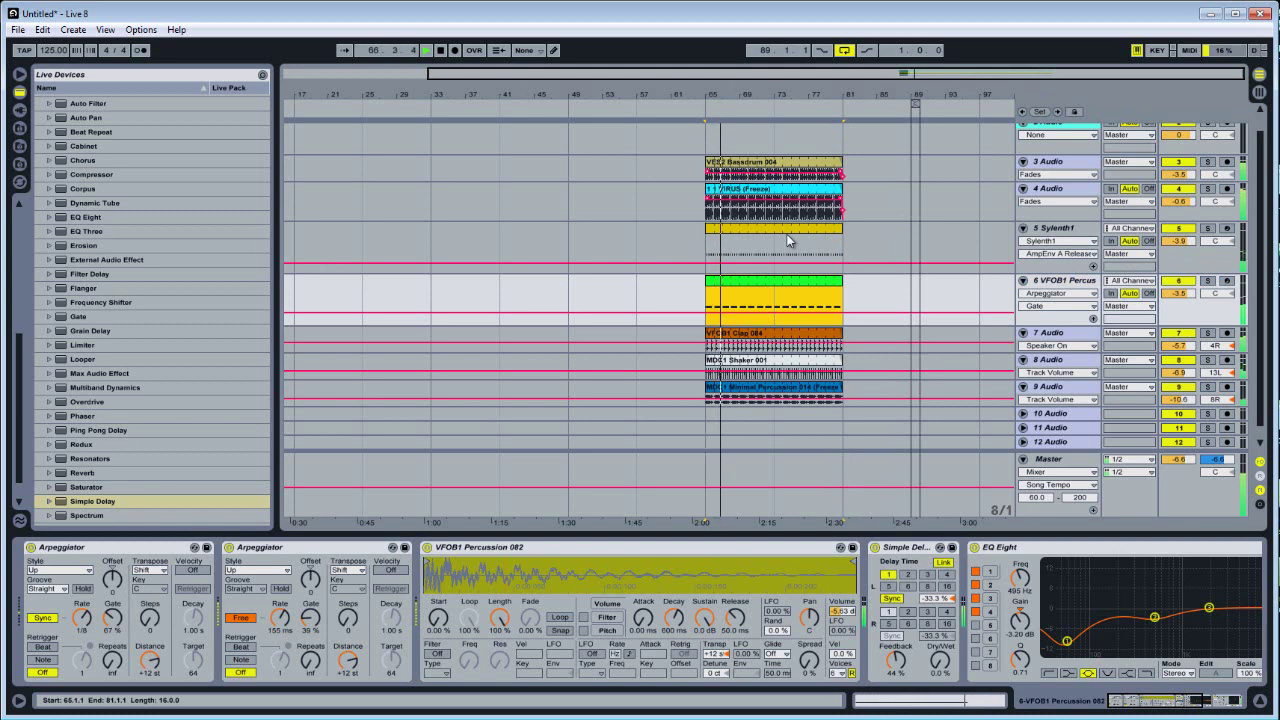
# Step: Stop playback and copy the 16-bar VES2 Bassdrum clip from bar 65 to bar 1 on the same track
pyautogui.click(848, 163)
pyautogui.press('space')
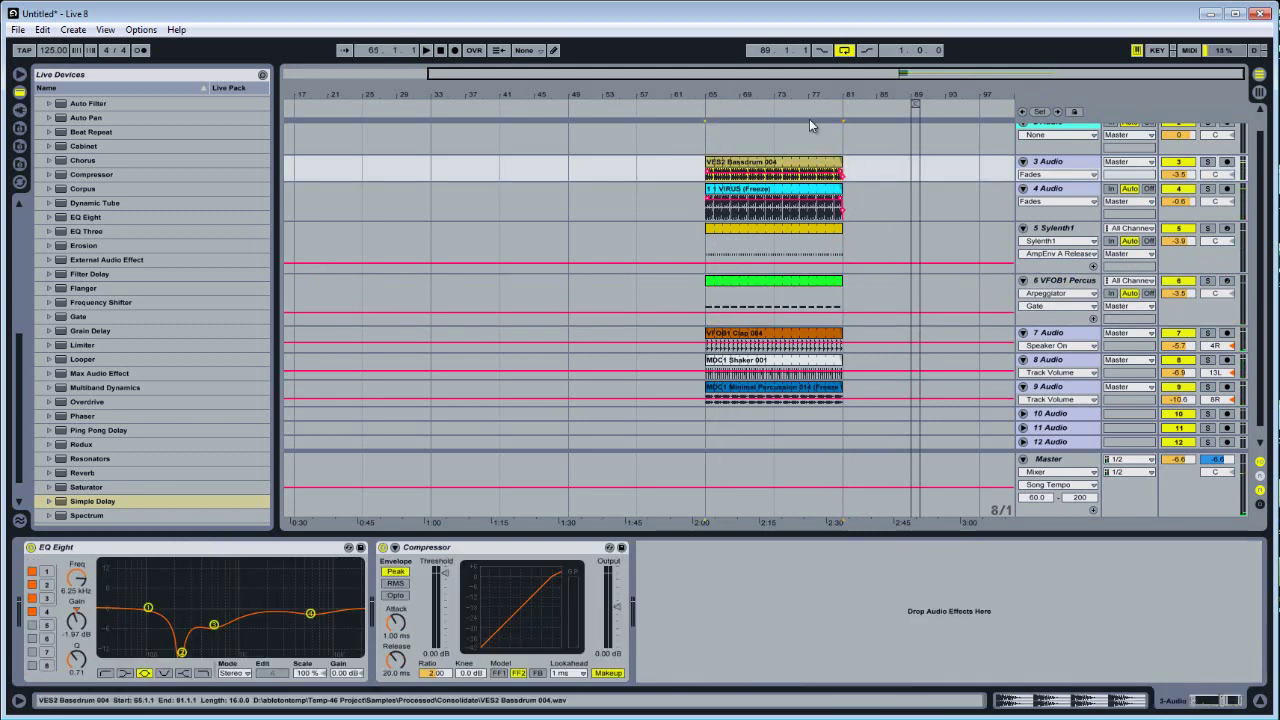
pyautogui.moveTo(809, 119); pyautogui.dragTo(779, 80)
pyautogui.click(290, 160)
pyautogui.hotkey('ctrl', 'v')
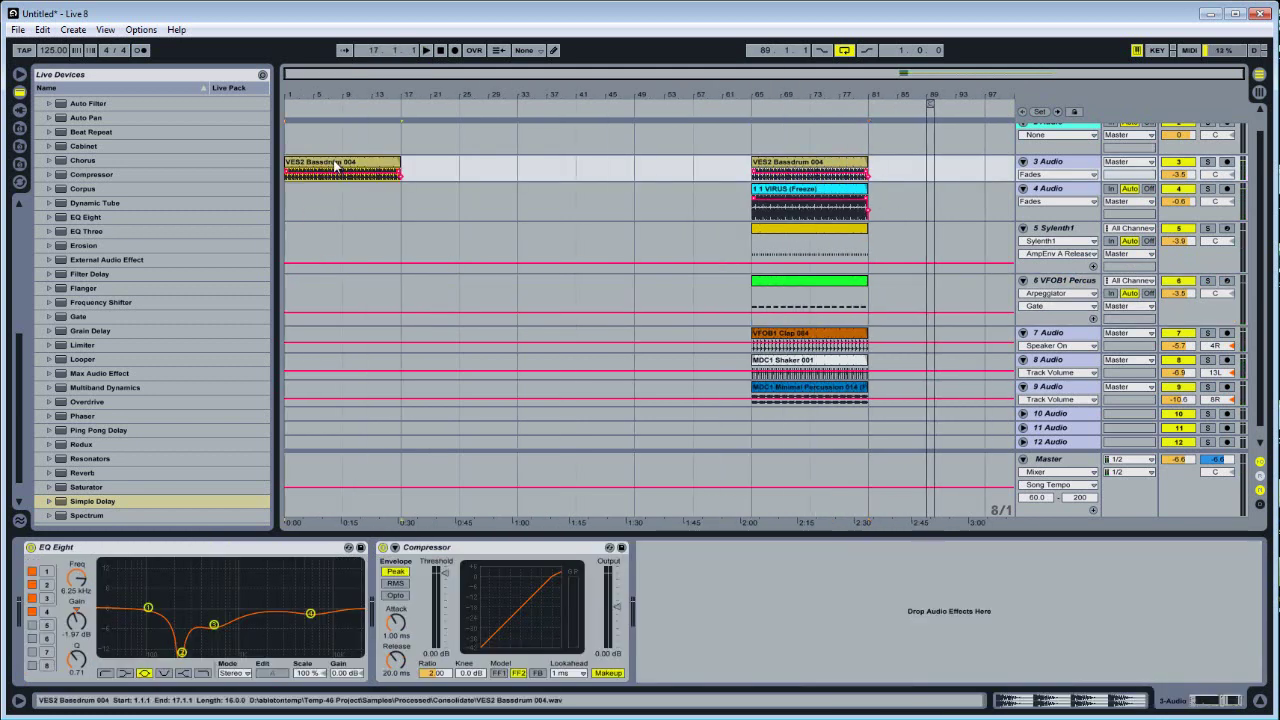
# Step: With the adaptive grid set to Widest, shorten the bass drum clip to end at bar 16 and duplicate it to bar 17
pyautogui.click(406, 128)
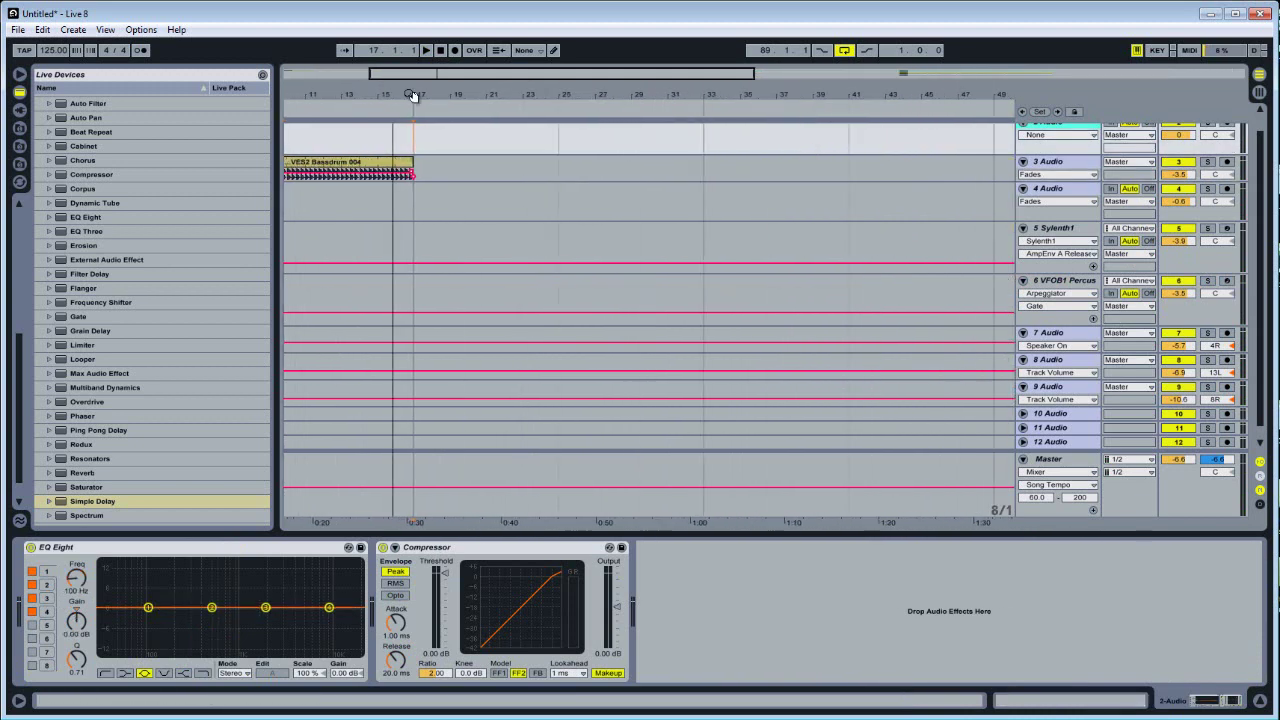
pyautogui.rightClick(420, 155)
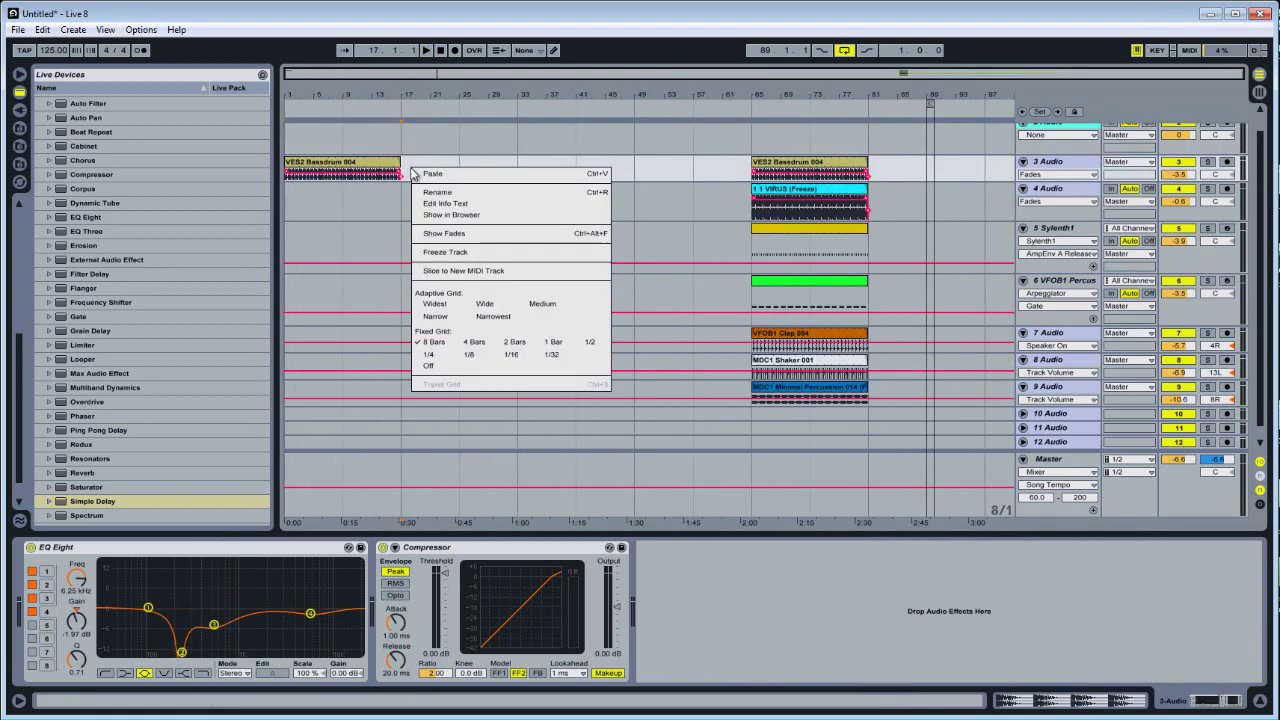
pyautogui.click(430, 298)
pyautogui.moveTo(400, 96); pyautogui.dragTo(372, 200)
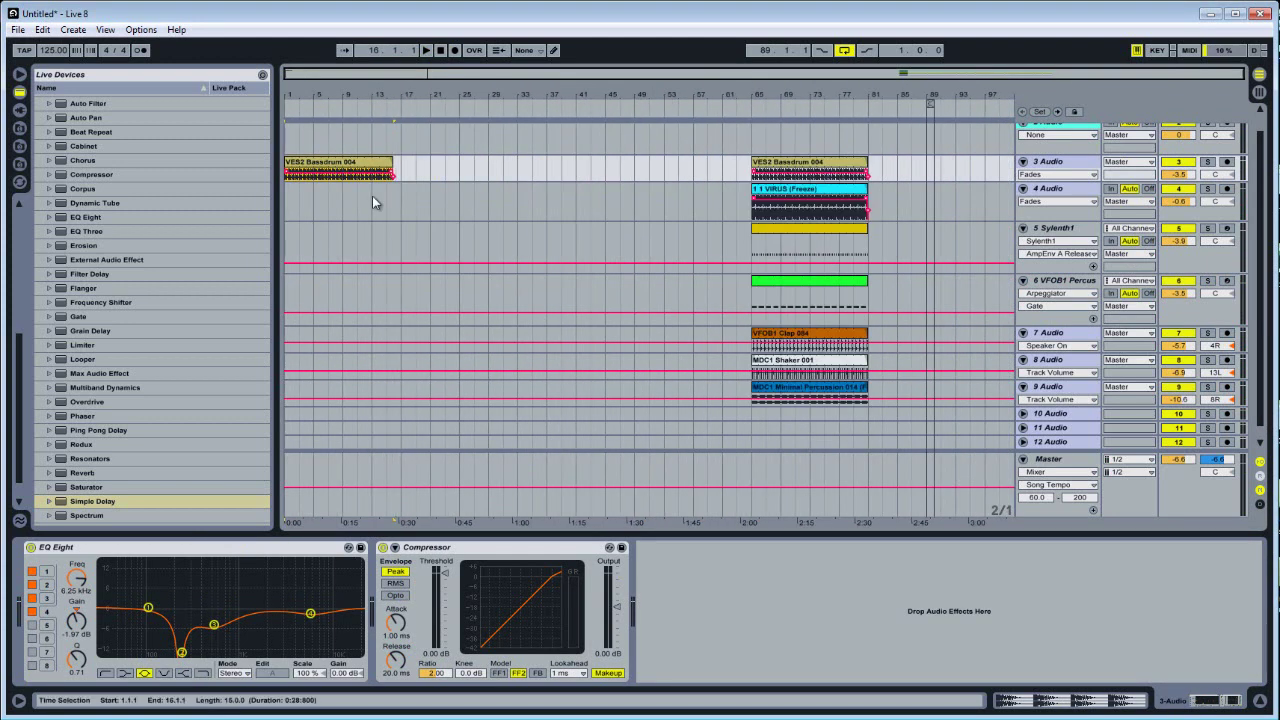
pyautogui.hotkey('ctrl', 'd')
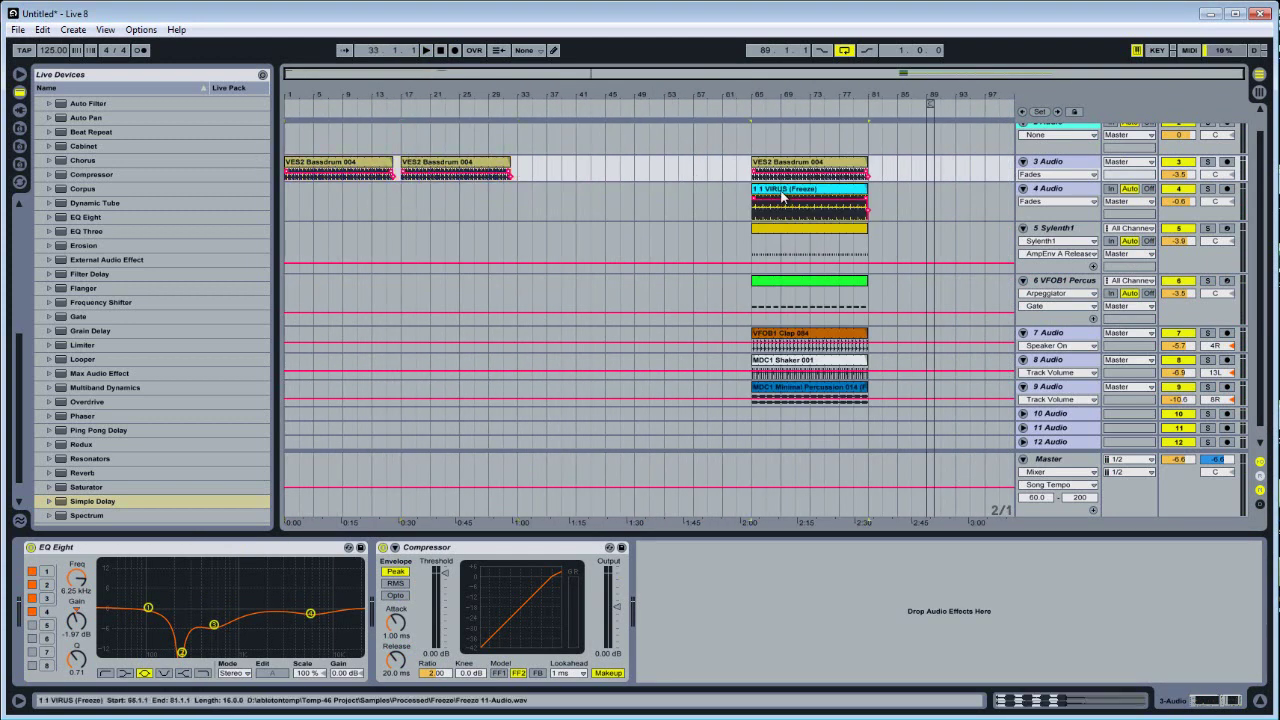
# Step: Copy the 1 1 VIRUS (Freeze) clip from bar 65 to bar 1 on track 4 and duplicate it to bar 17
pyautogui.click(783, 200)
pyautogui.click(290, 194)
pyautogui.hotkey('ctrl', 'v')
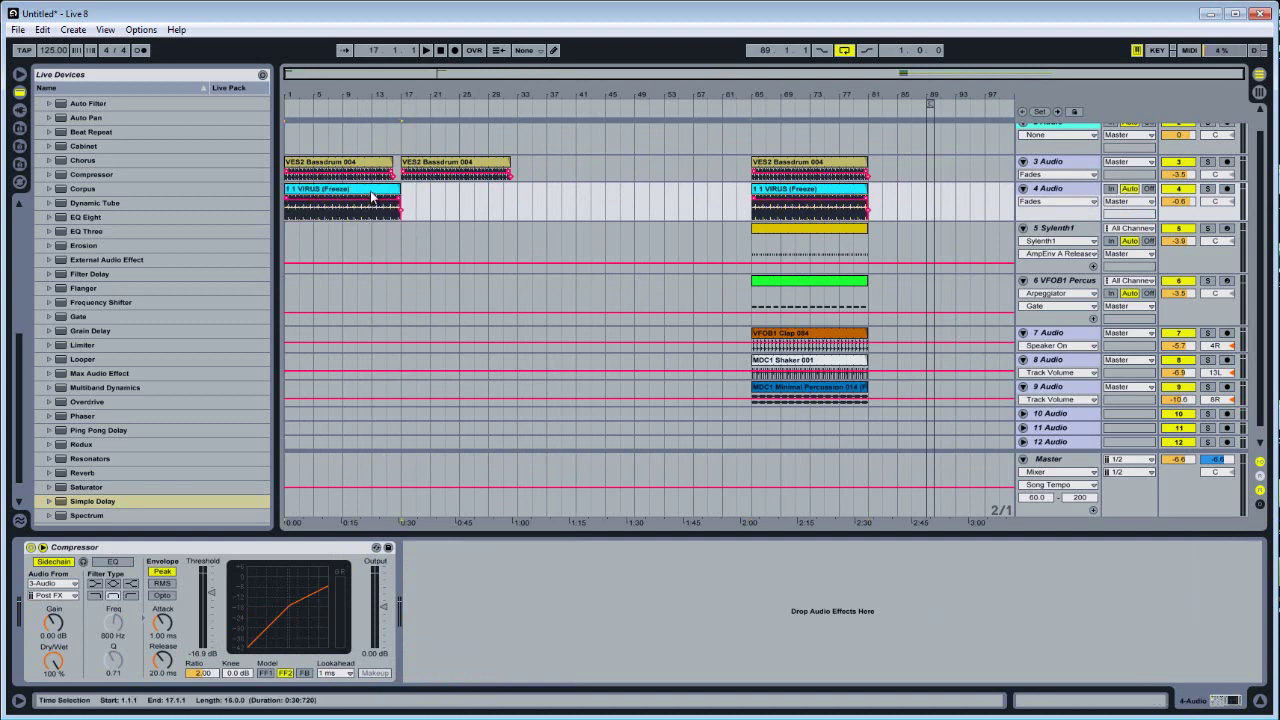
pyautogui.hotkey('ctrl', 'd')
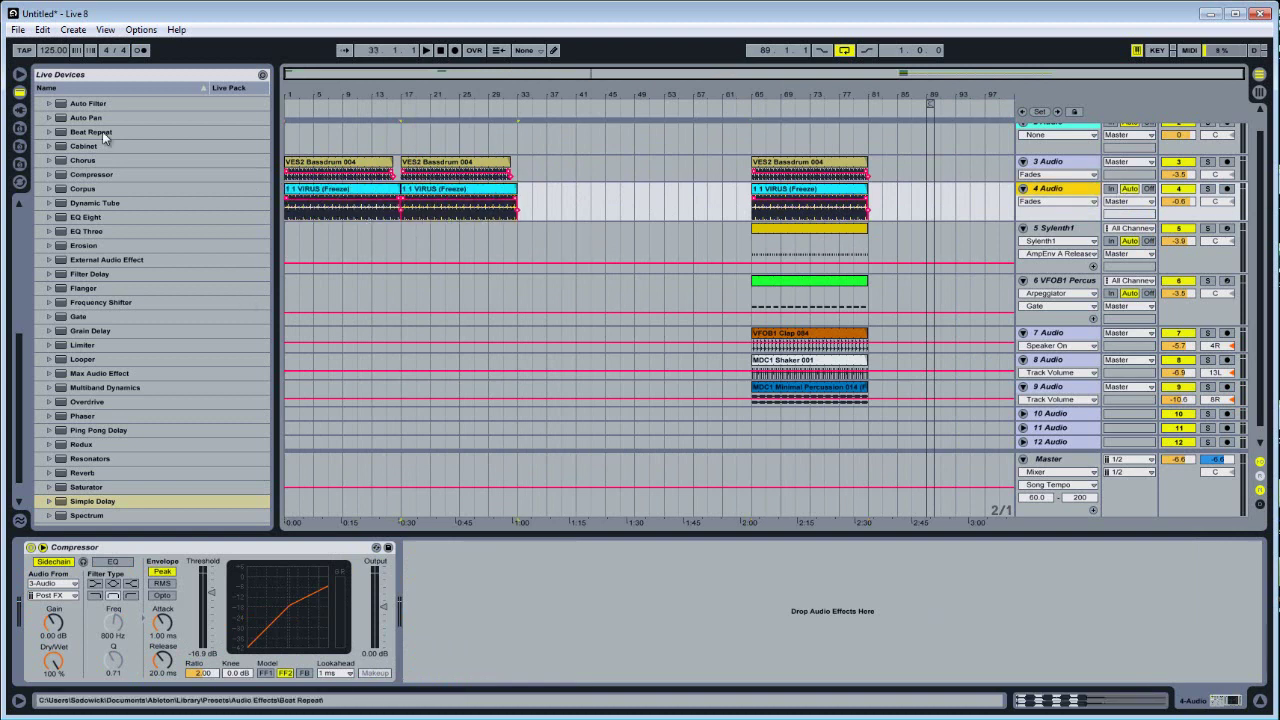
# Step: Add a high-pass Auto Filter before the Compressor on track 4 and, during playback, set its cutoff to 366 Hz
pyautogui.click(92, 104)
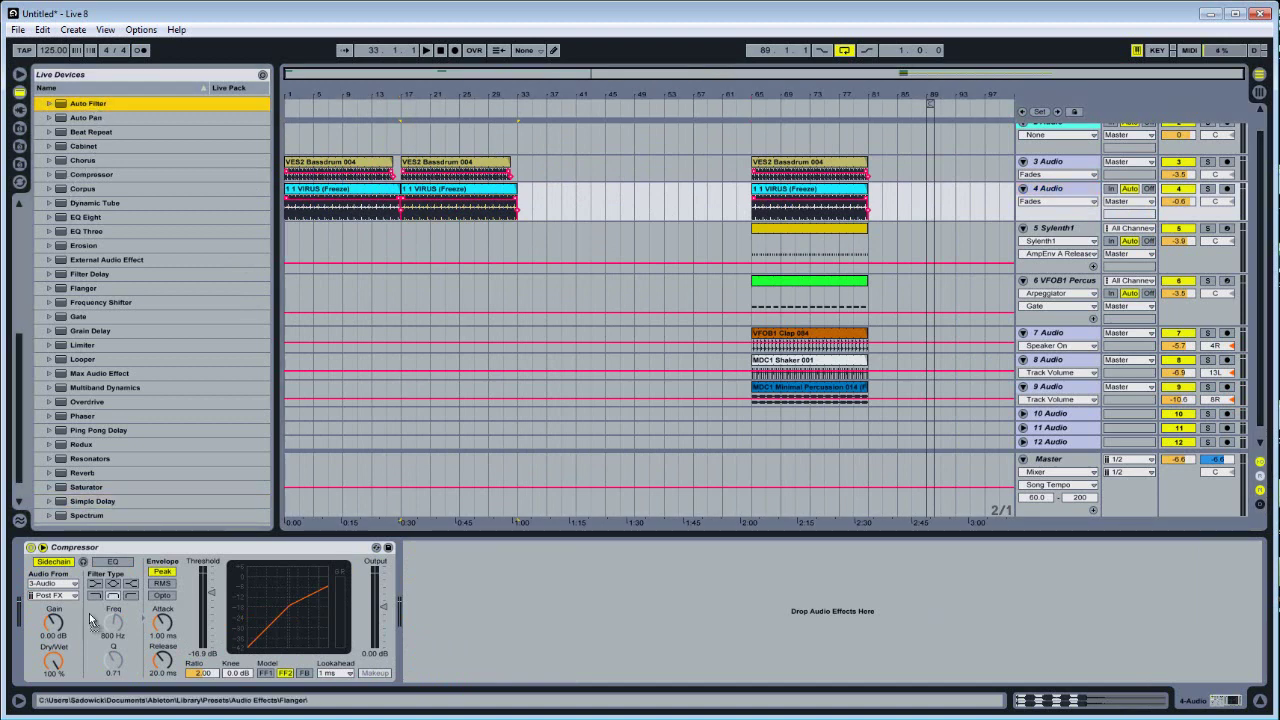
pyautogui.press('Return')
pyautogui.click(152, 636)
pyautogui.press('space')
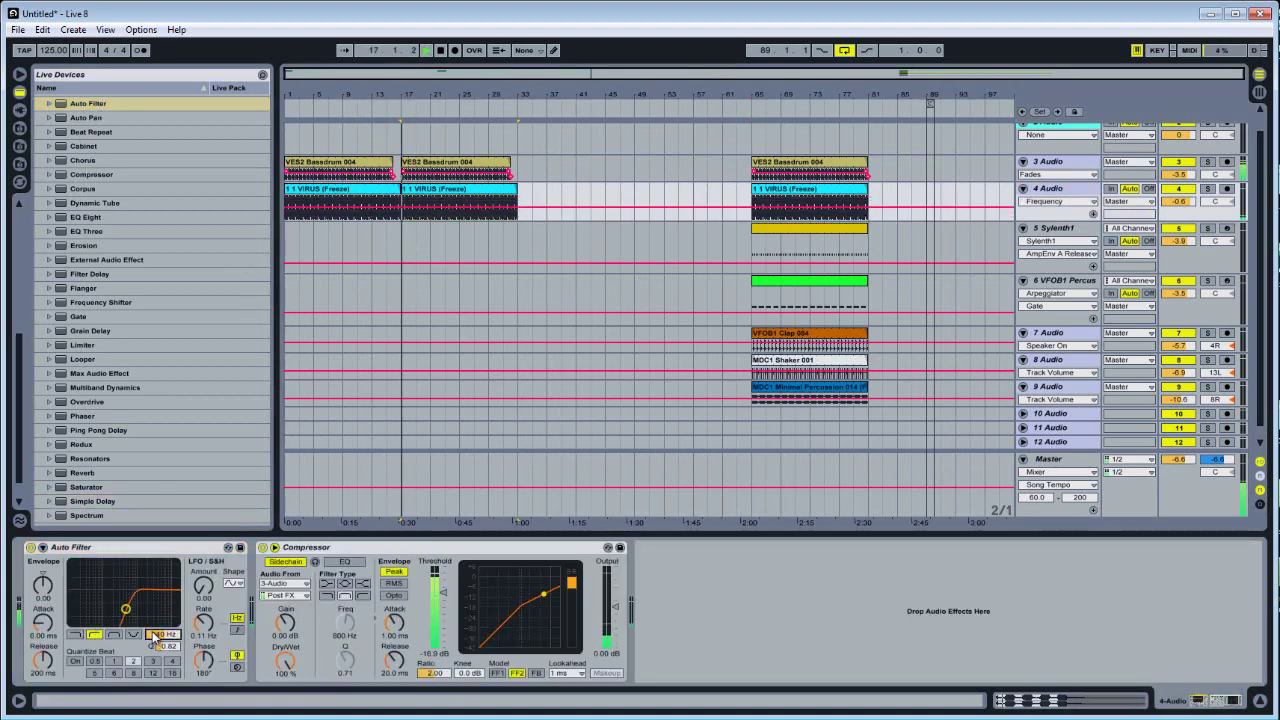
pyautogui.moveTo(152, 636); pyautogui.dragTo(152, 646)
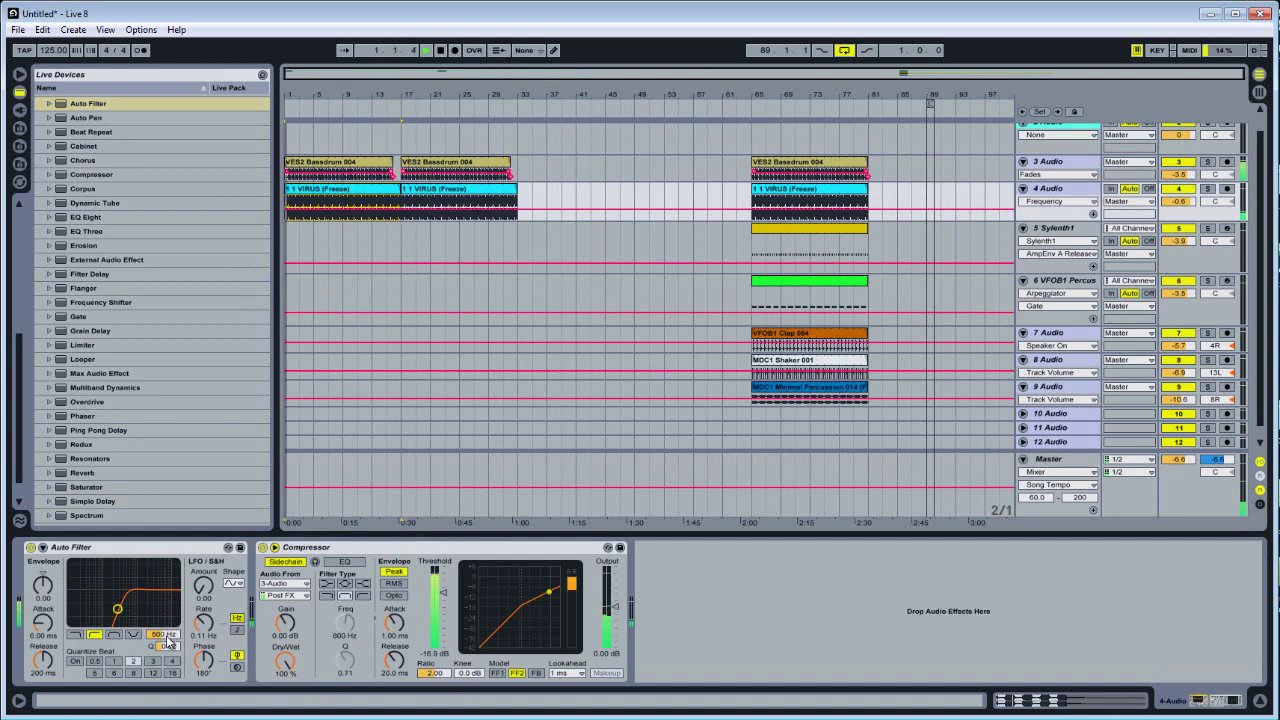
pyautogui.moveTo(168, 636); pyautogui.dragTo(168, 648)
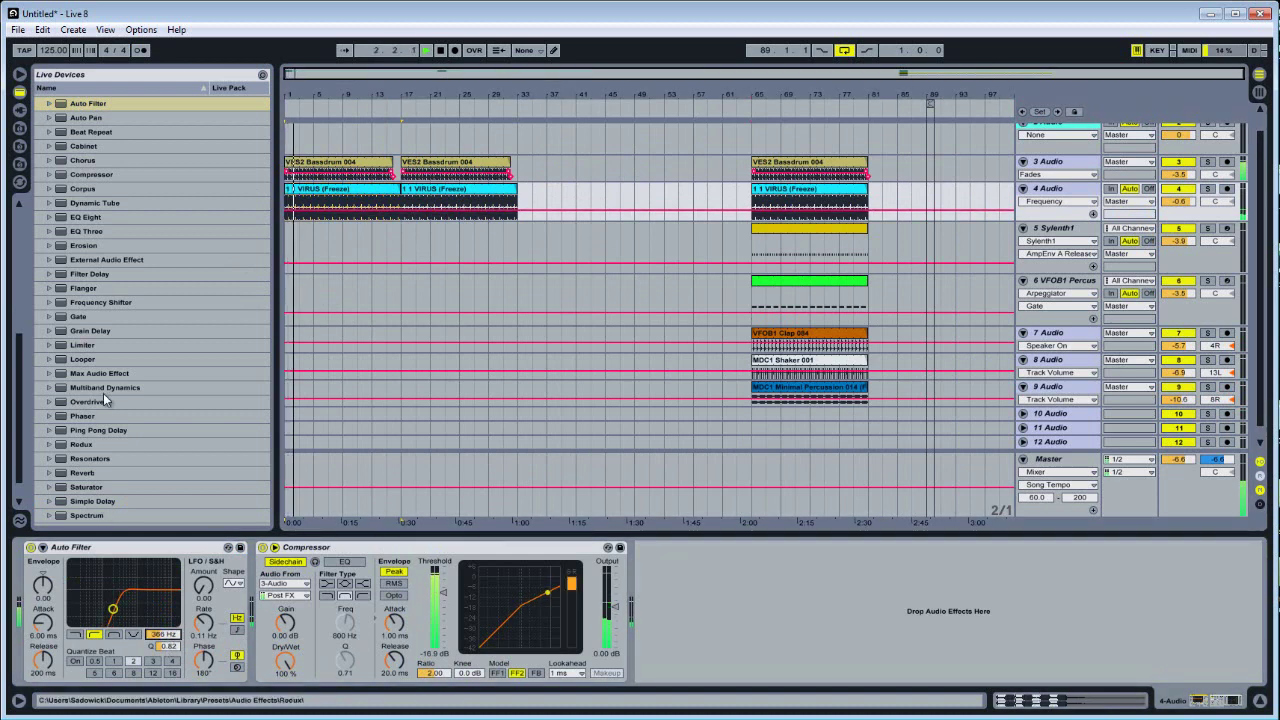
# Step: Automate the Auto Filter on track 4 to be on from bar 1 and off from bar 17
pyautogui.click(30, 547)
pyautogui.click(30, 547)
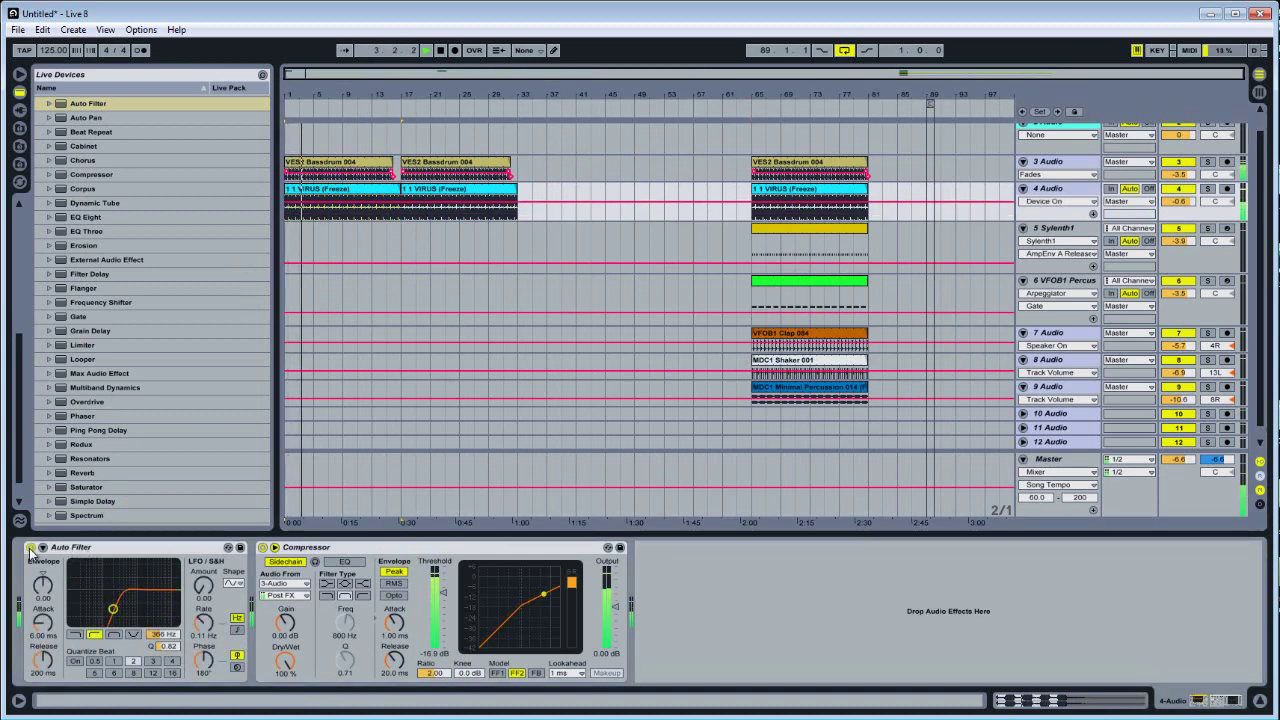
pyautogui.click(418, 207)
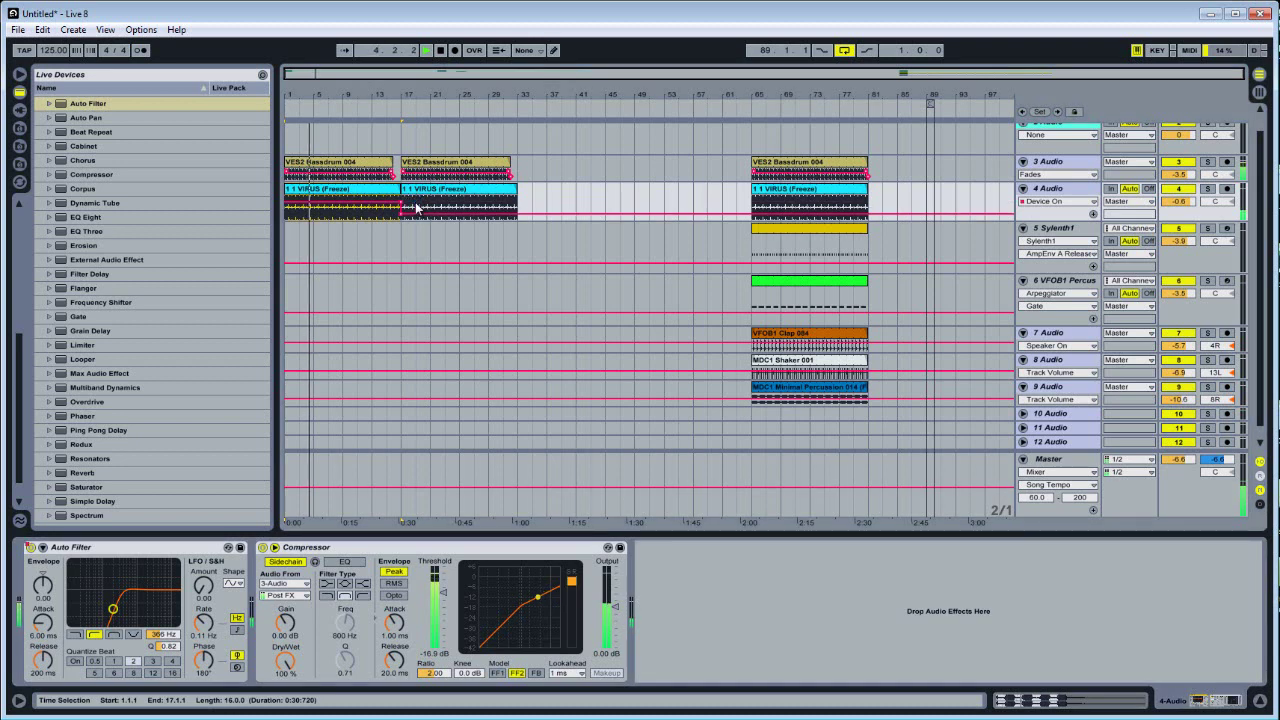
# Step: Colour the first 1 1 VIRUS (Freeze) clip at bar 1 green and stop playback
pyautogui.rightClick(371, 194)
pyautogui.click(440, 425)
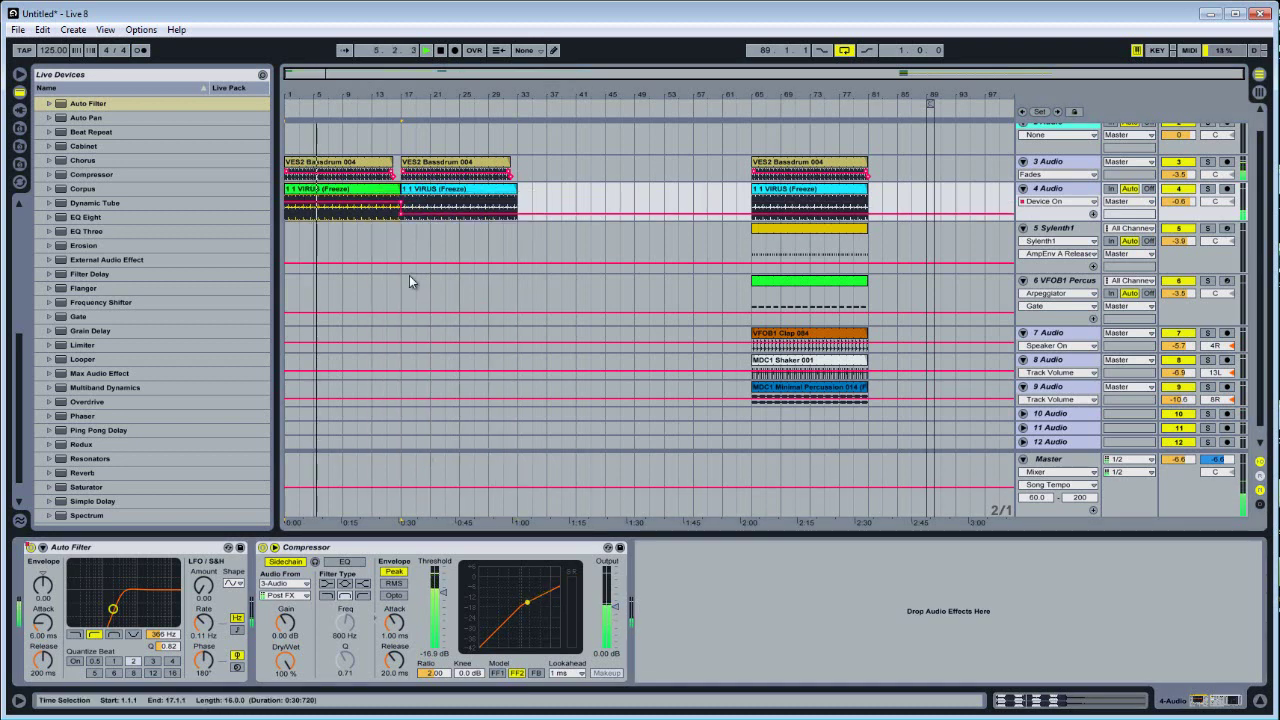
pyautogui.press('space')
pyautogui.scroll(-2, 150, 350)
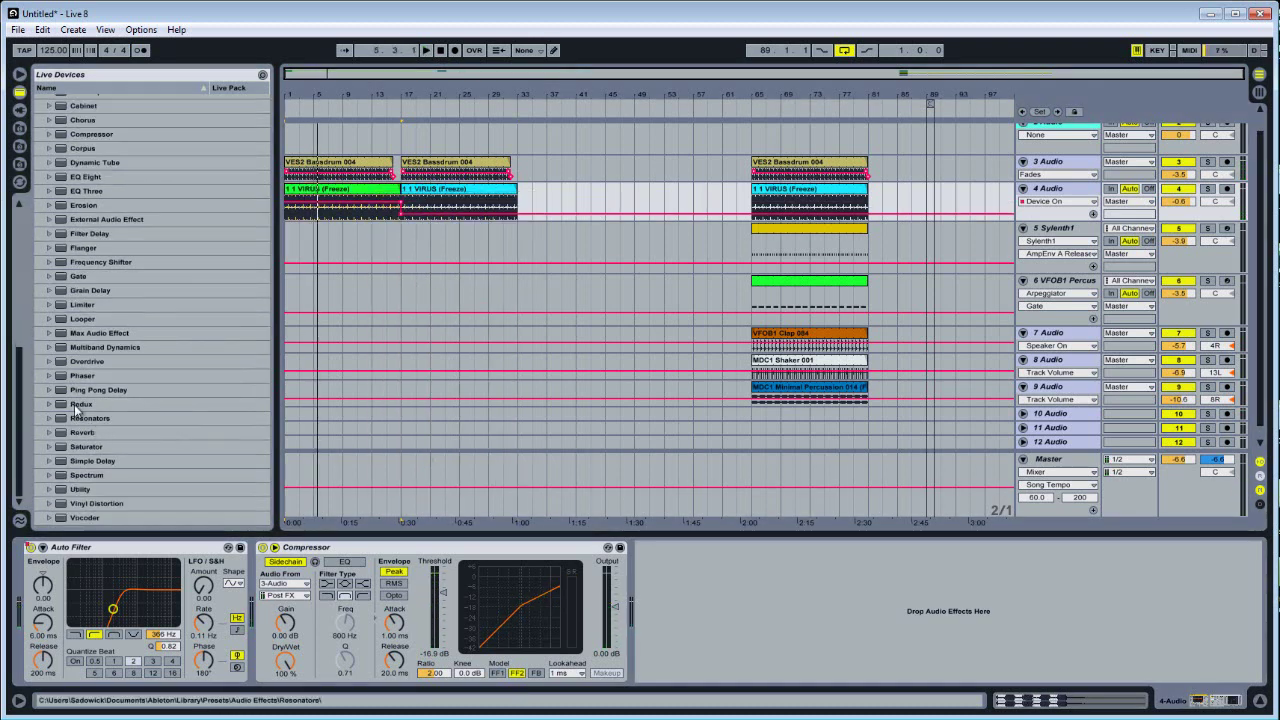
# Step: Add Redux before the Auto Filter on track 4 and automate its Sample Soft parameter to ramp up from about bar 15 to bar 17
pyautogui.moveTo(175, 404); pyautogui.dragTo(85, 665)
pyautogui.click(70, 660)
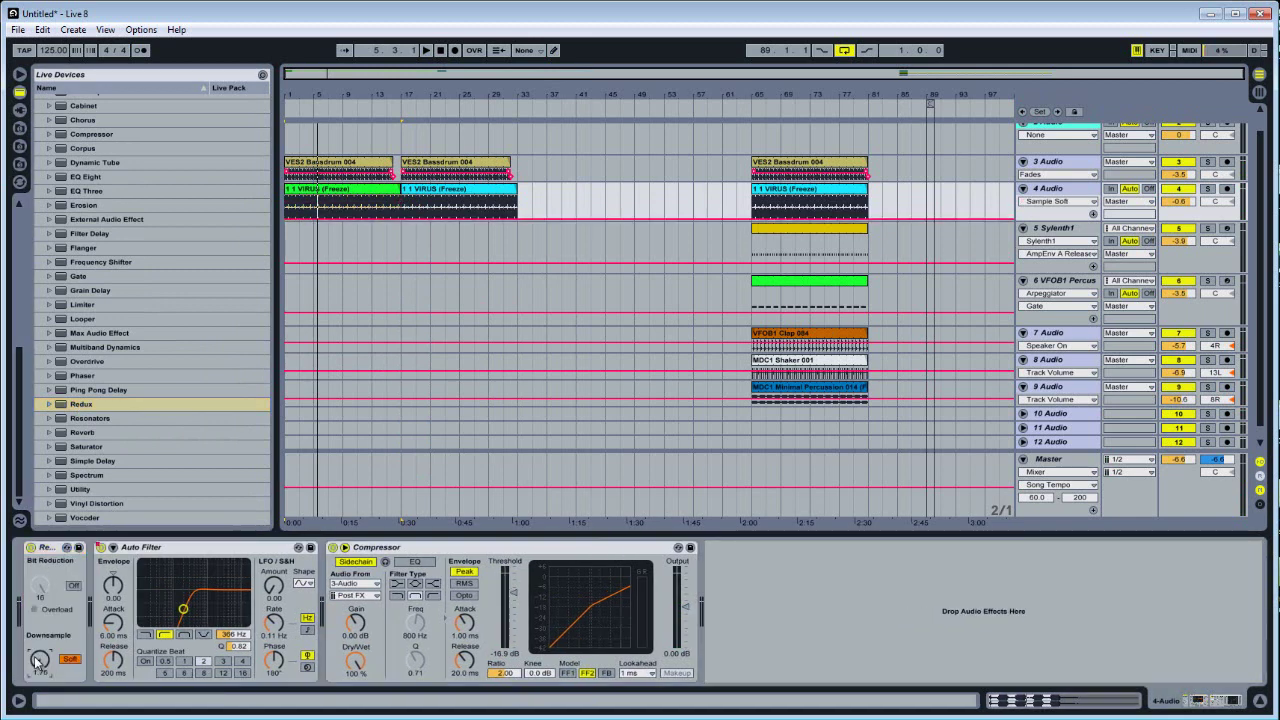
pyautogui.press('space')
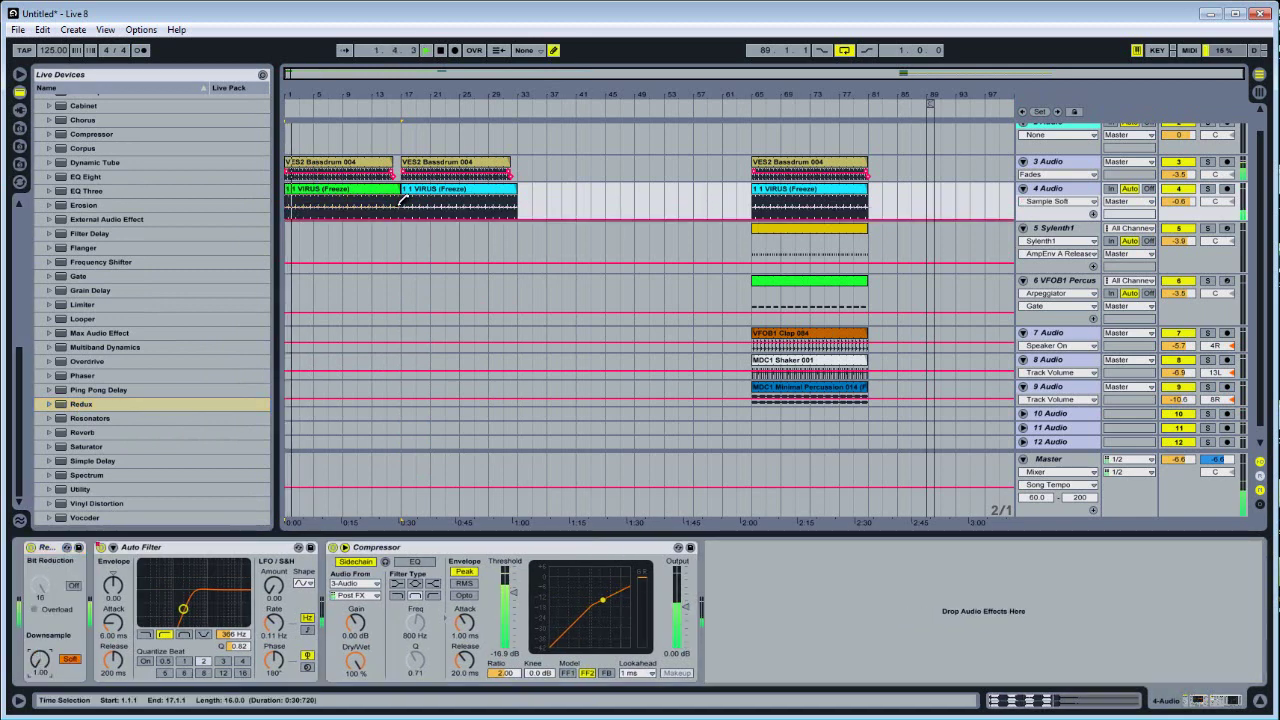
pyautogui.click(392, 209)
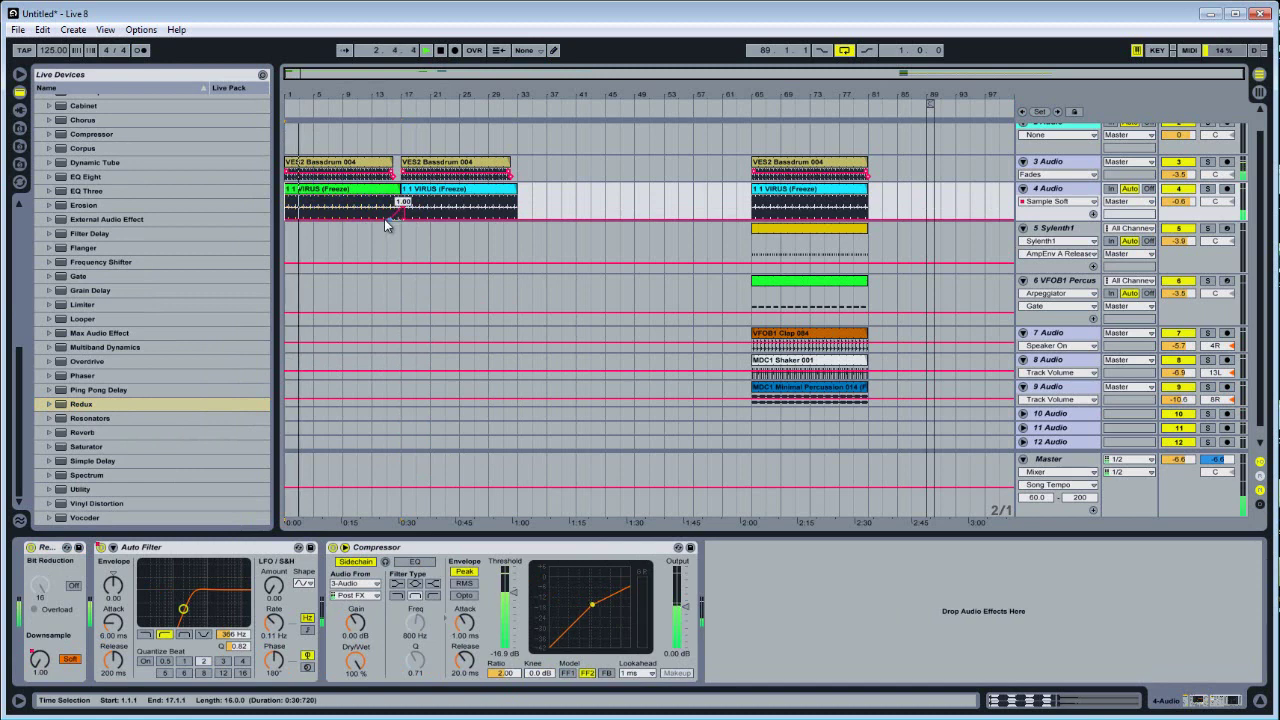
# Step: Open the first VES2 Bassdrum 004 clip's sample settings and set its Beats warp mode to preserve 1/4
pyautogui.click(372, 172)
pyautogui.rightClick(372, 172)
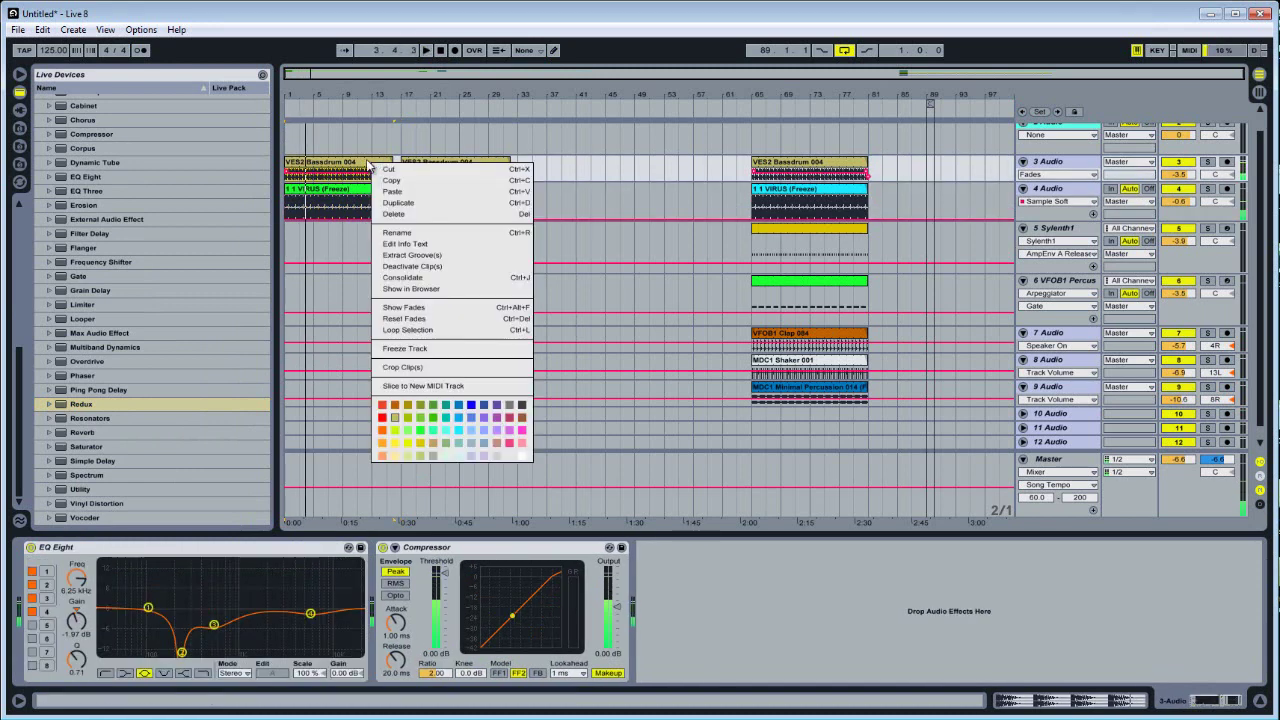
pyautogui.click(481, 275)
pyautogui.hotkey('shift', 'Tab')
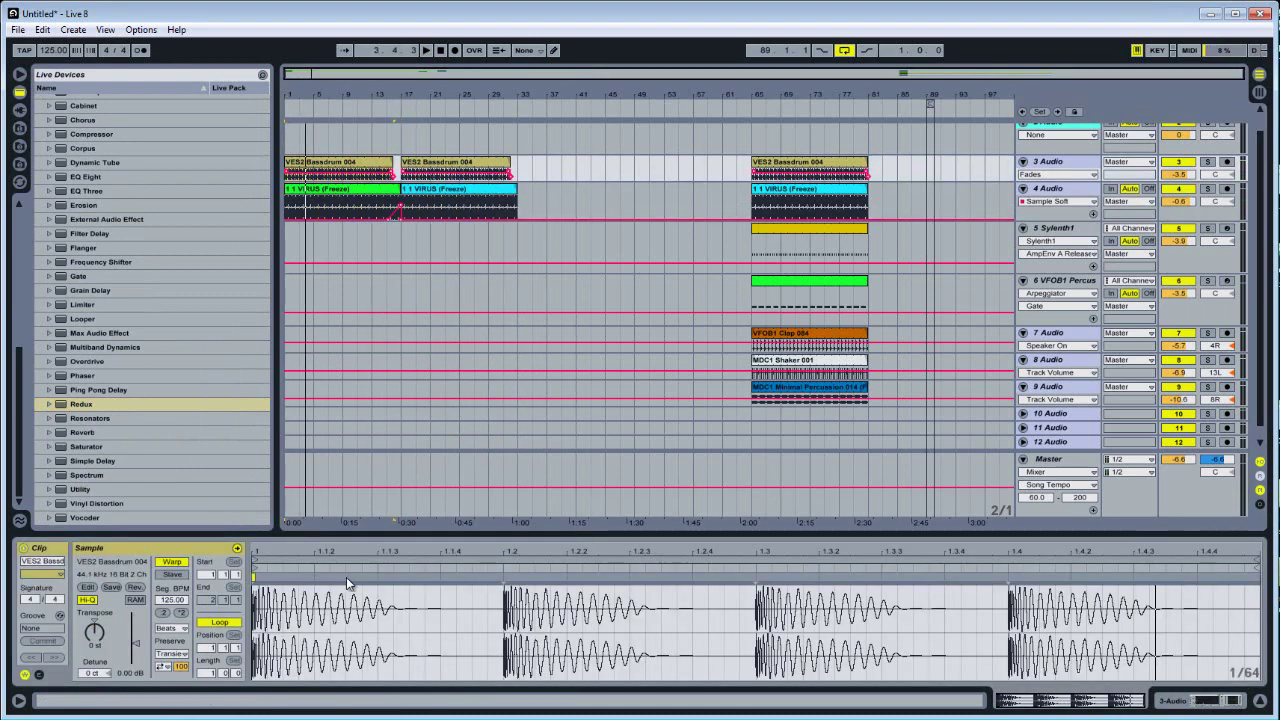
pyautogui.click(171, 628)
pyautogui.click(170, 640)
pyautogui.click(171, 653)
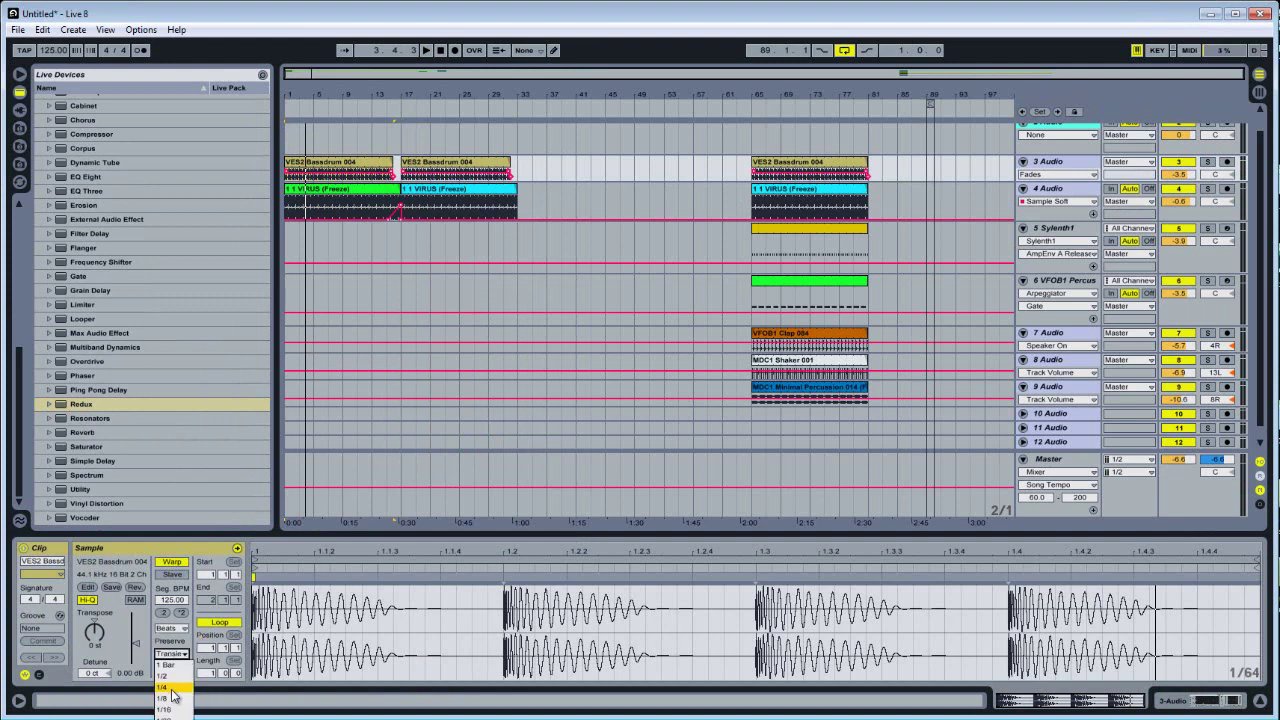
pyautogui.click(172, 689)
pyautogui.click(162, 666)
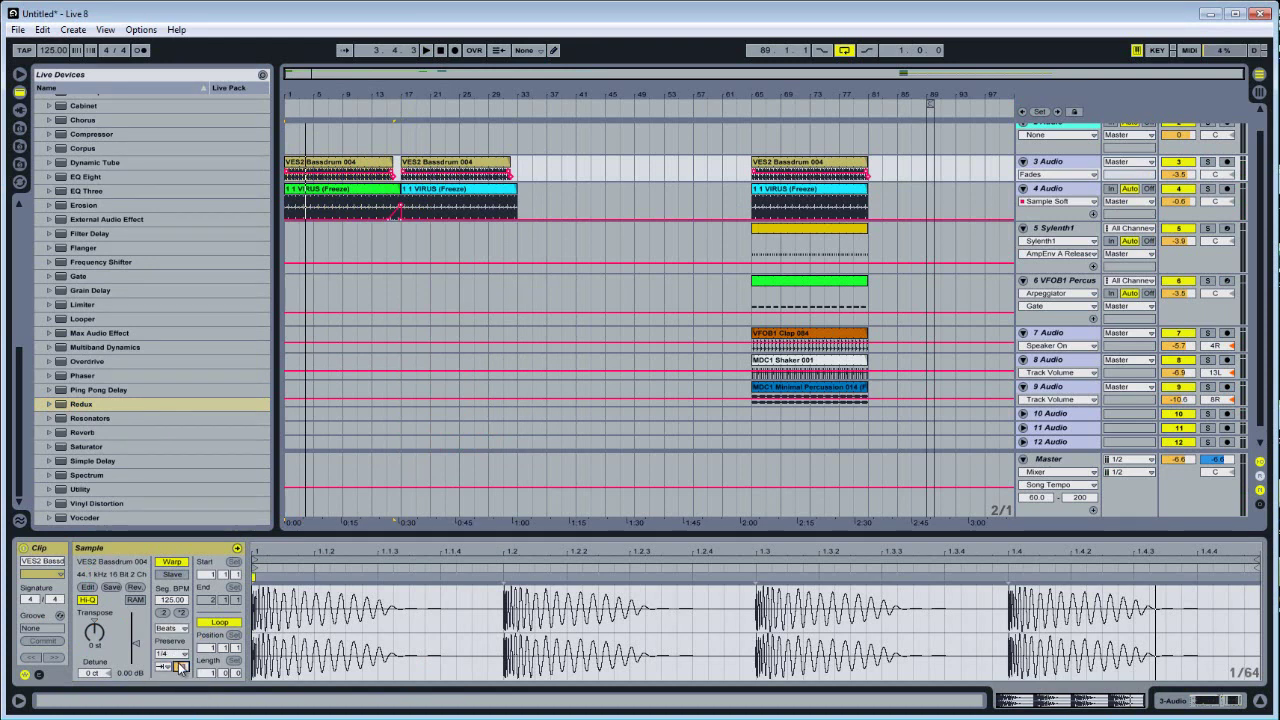
# Step: Turn off transient looping for the first kick clip and set its transient envelope to 17 during playback
pyautogui.click(164, 667)
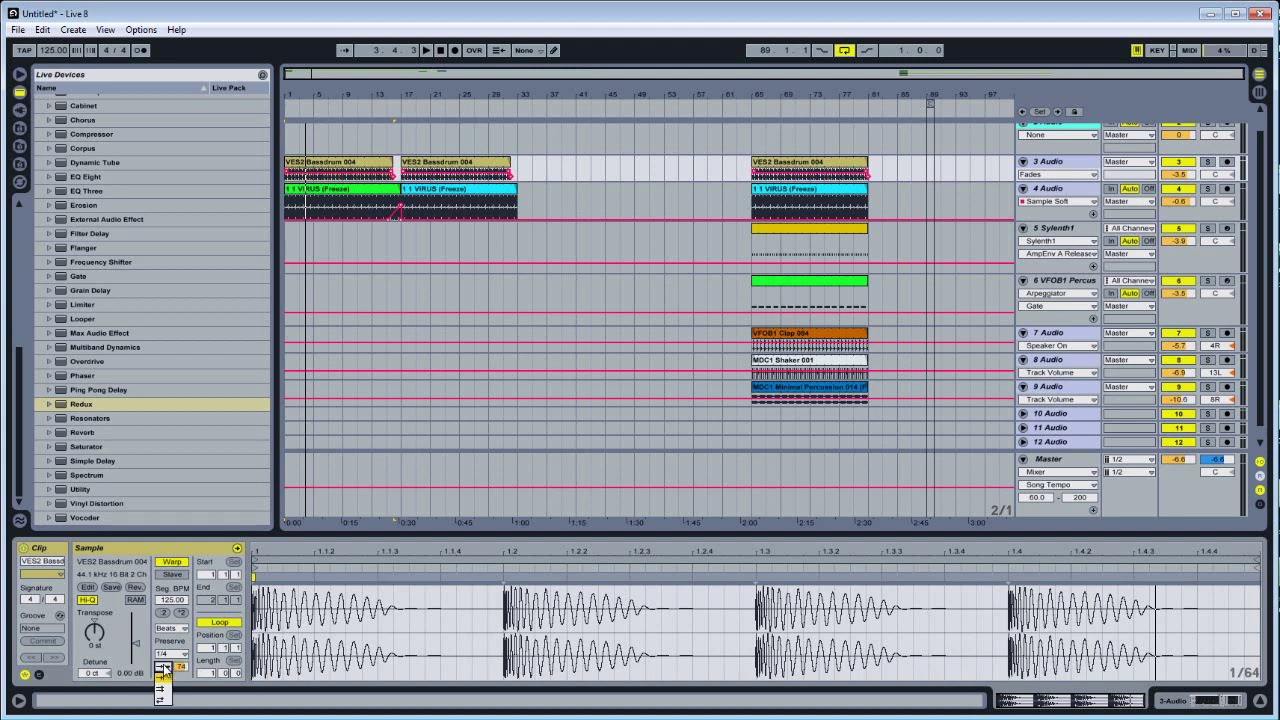
pyautogui.click(164, 680)
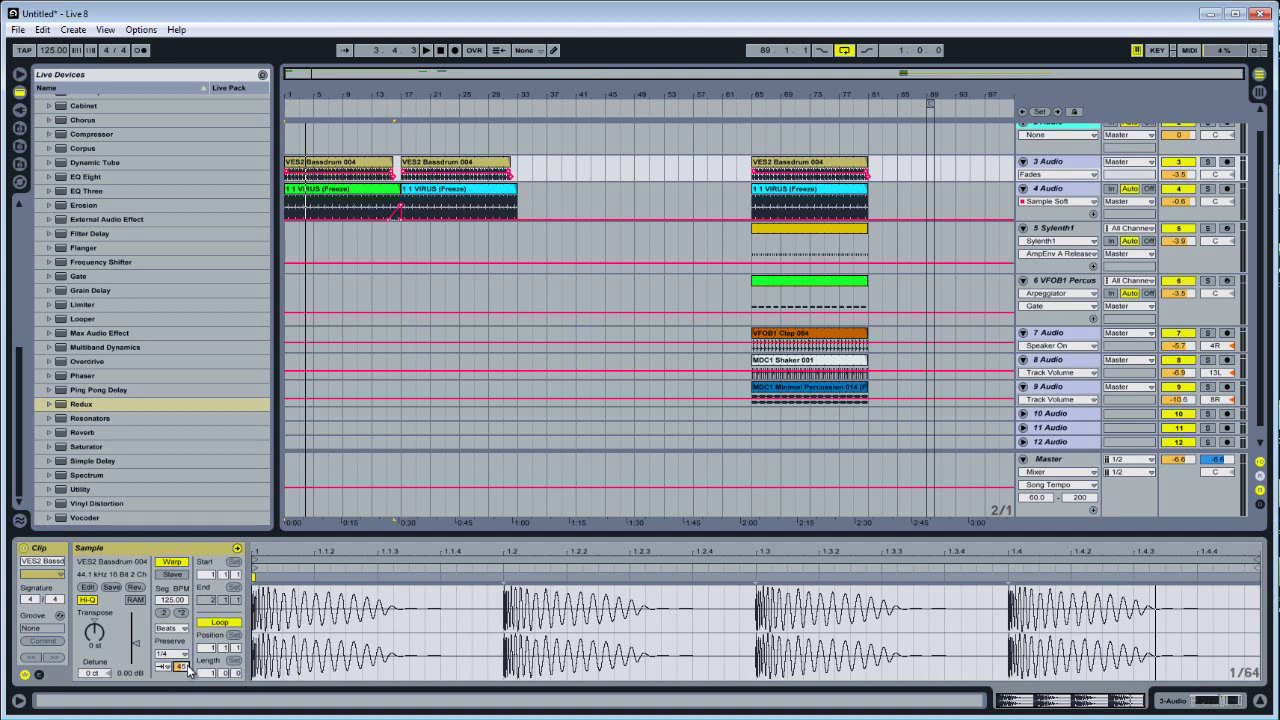
pyautogui.press('space')
pyautogui.moveTo(180, 666); pyautogui.dragTo(180, 690)
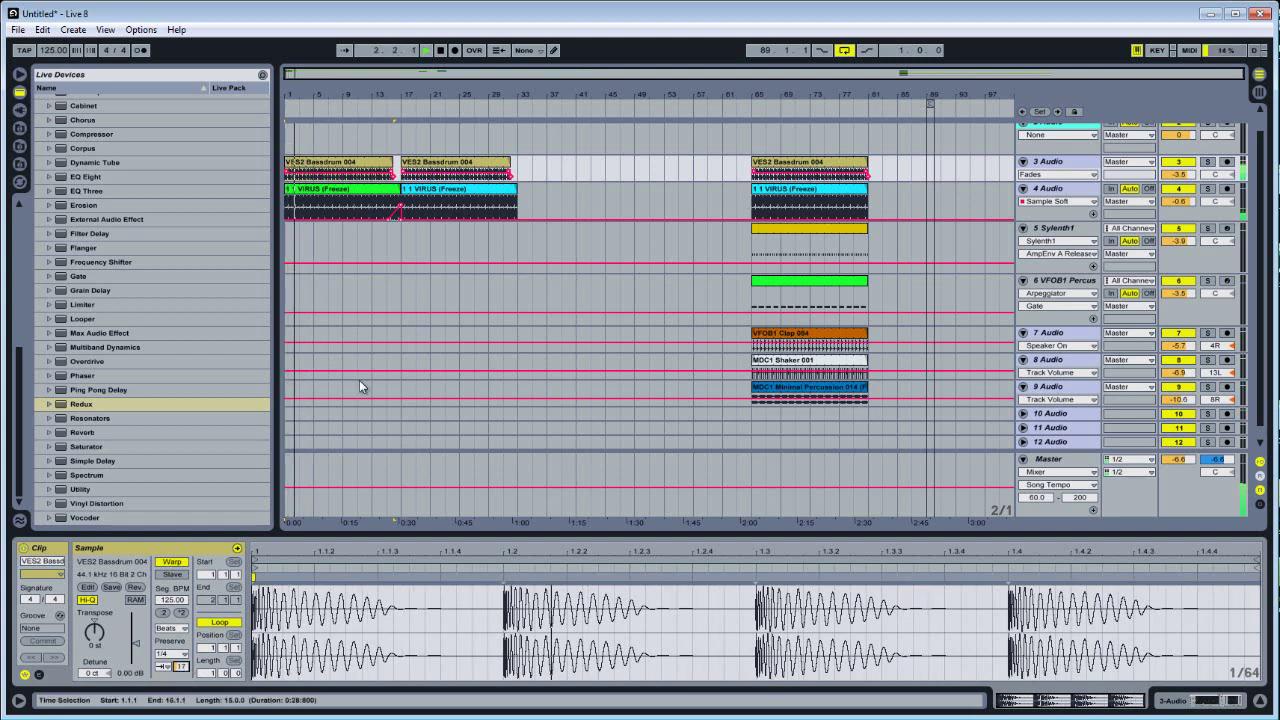
# Step: Colour the first VES2 Bassdrum 004 clip green and play through the transition into bar 17
pyautogui.click(371, 165)
pyautogui.rightClick(358, 161)
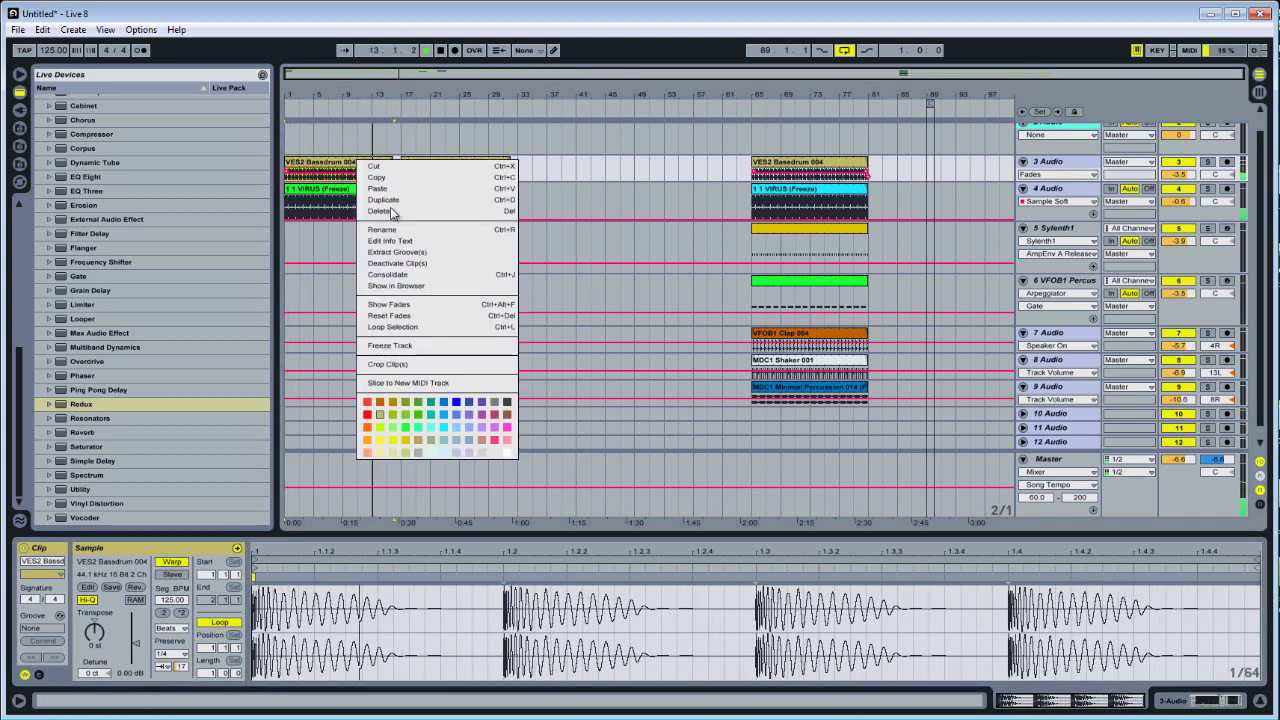
pyautogui.click(407, 426)
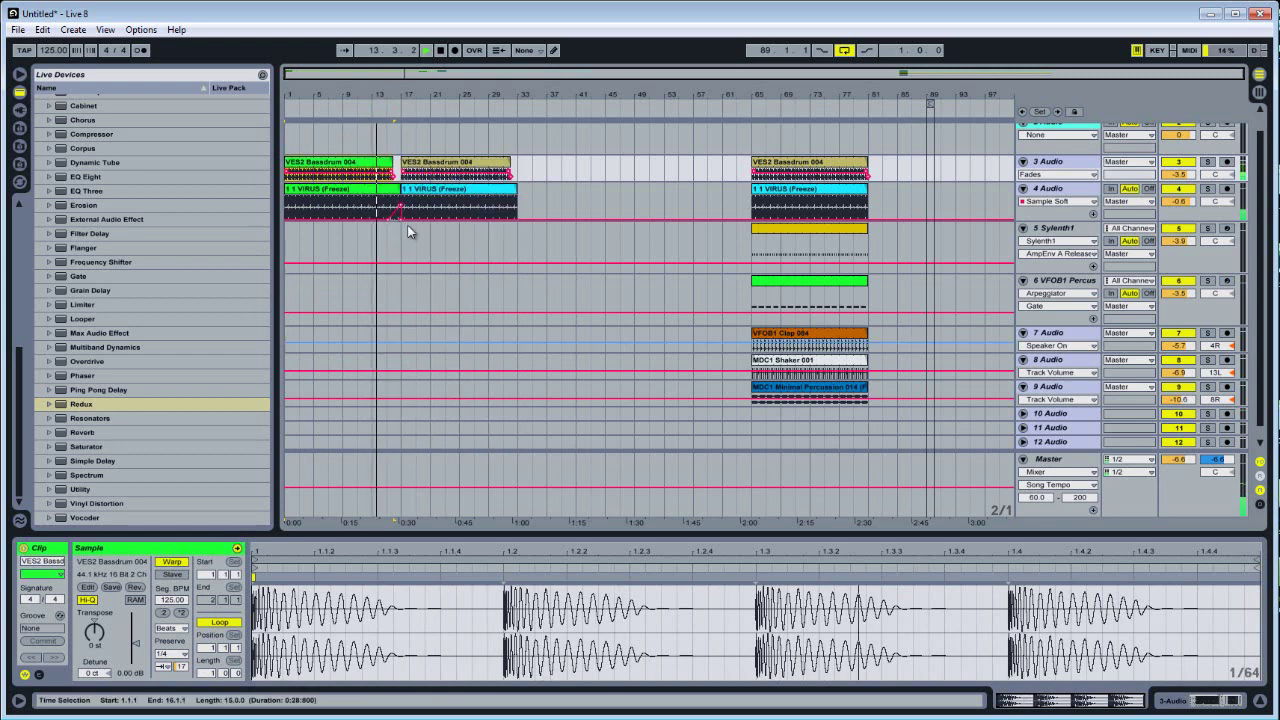
pyautogui.click(392, 106)
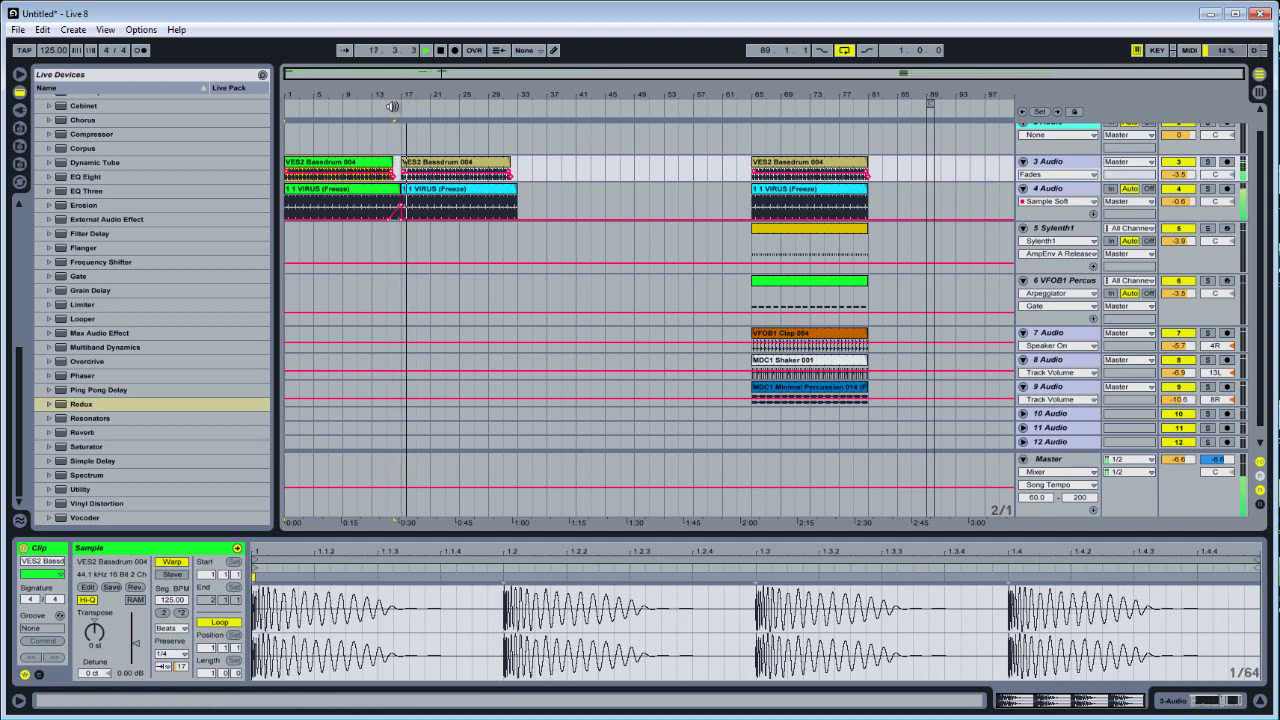
pyautogui.press('space')
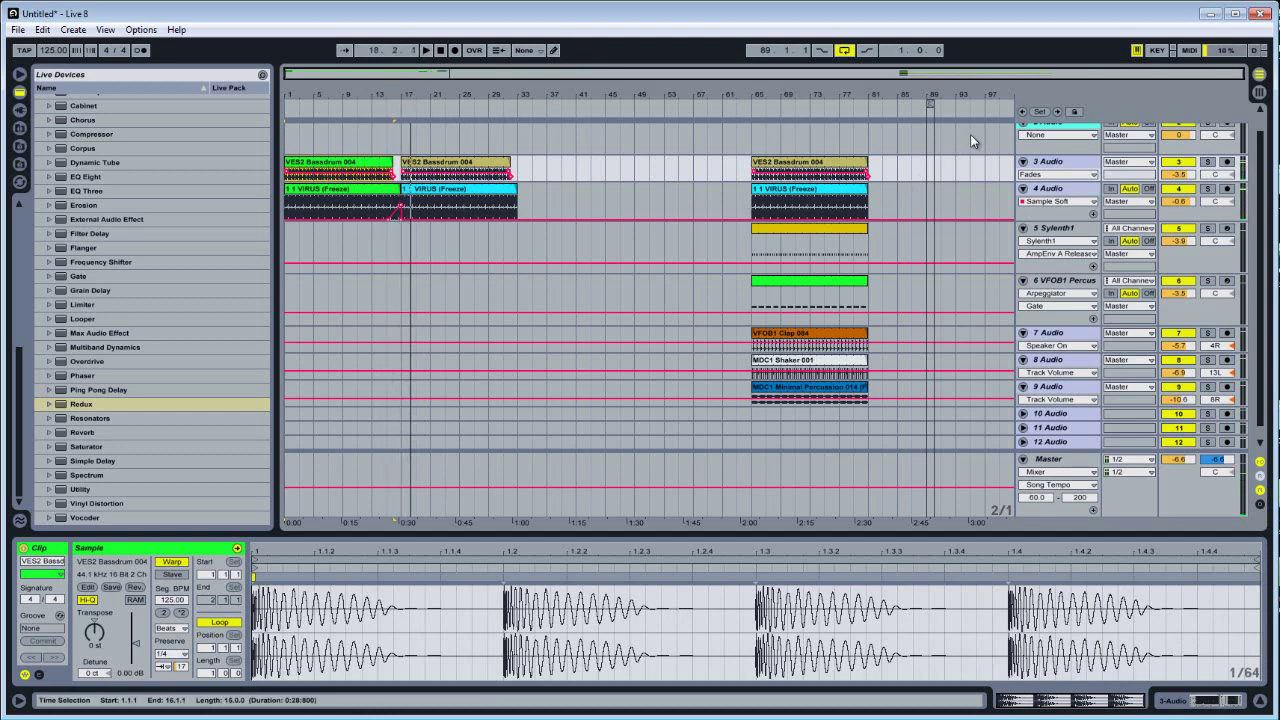
# Step: Solo track 5 and audition its Sylenth1 clip from bar 65
pyautogui.click(1213, 236)
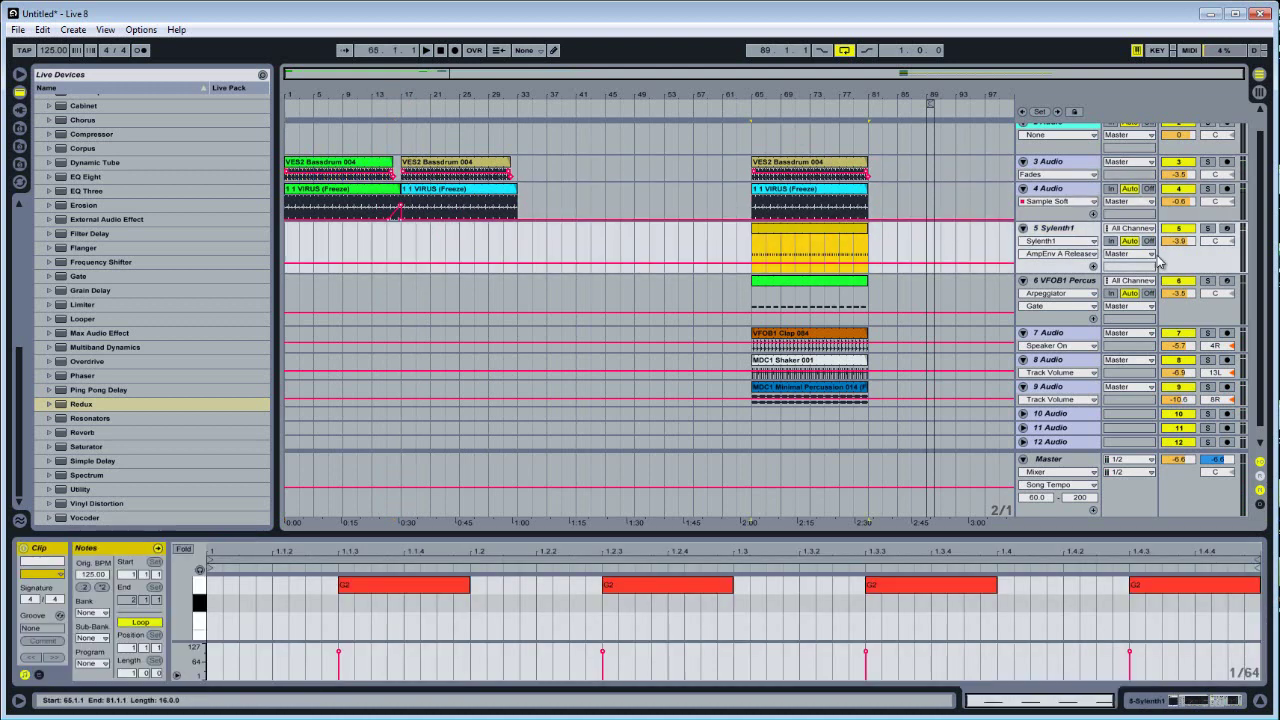
pyautogui.click(1209, 229)
pyautogui.press('space')
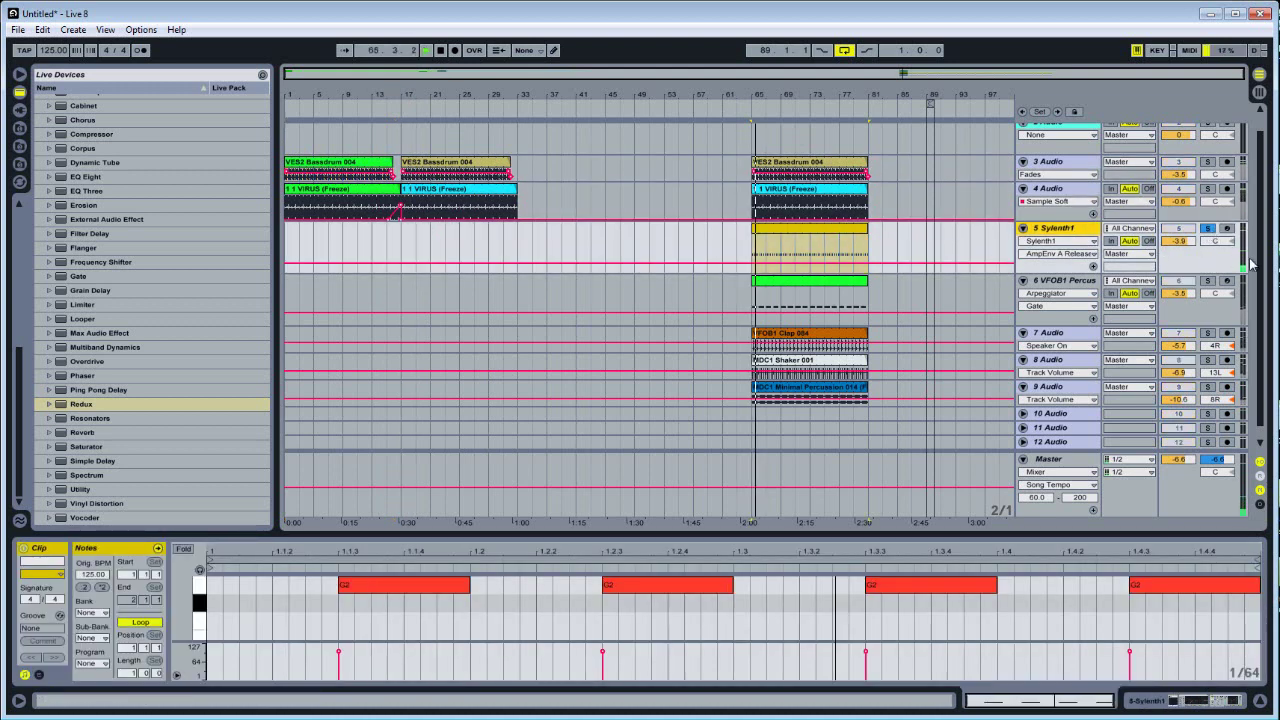
pyautogui.press('space')
# Step: Add a Ping Pong Delay between Sylenth1 and EQ Eight on track 5, set its dry/wet to 38 %, and audition the clip
pyautogui.click(1178, 699)
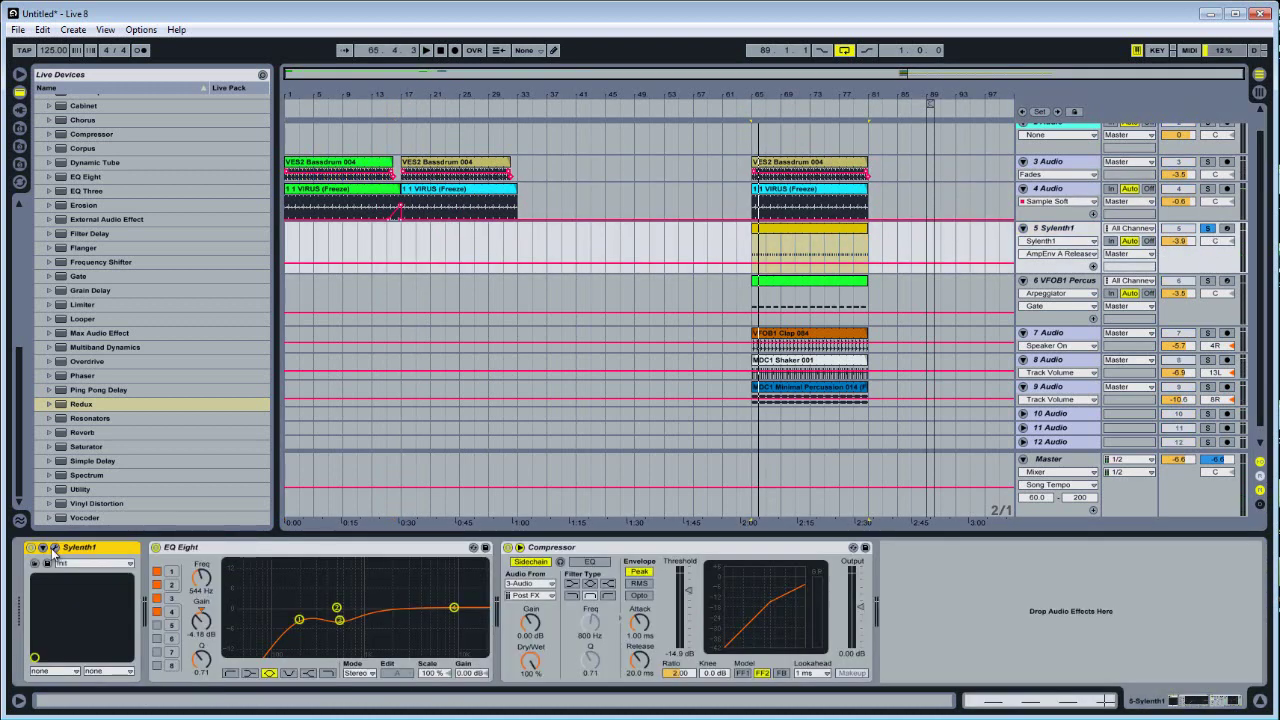
pyautogui.moveTo(97, 390); pyautogui.dragTo(316, 690)
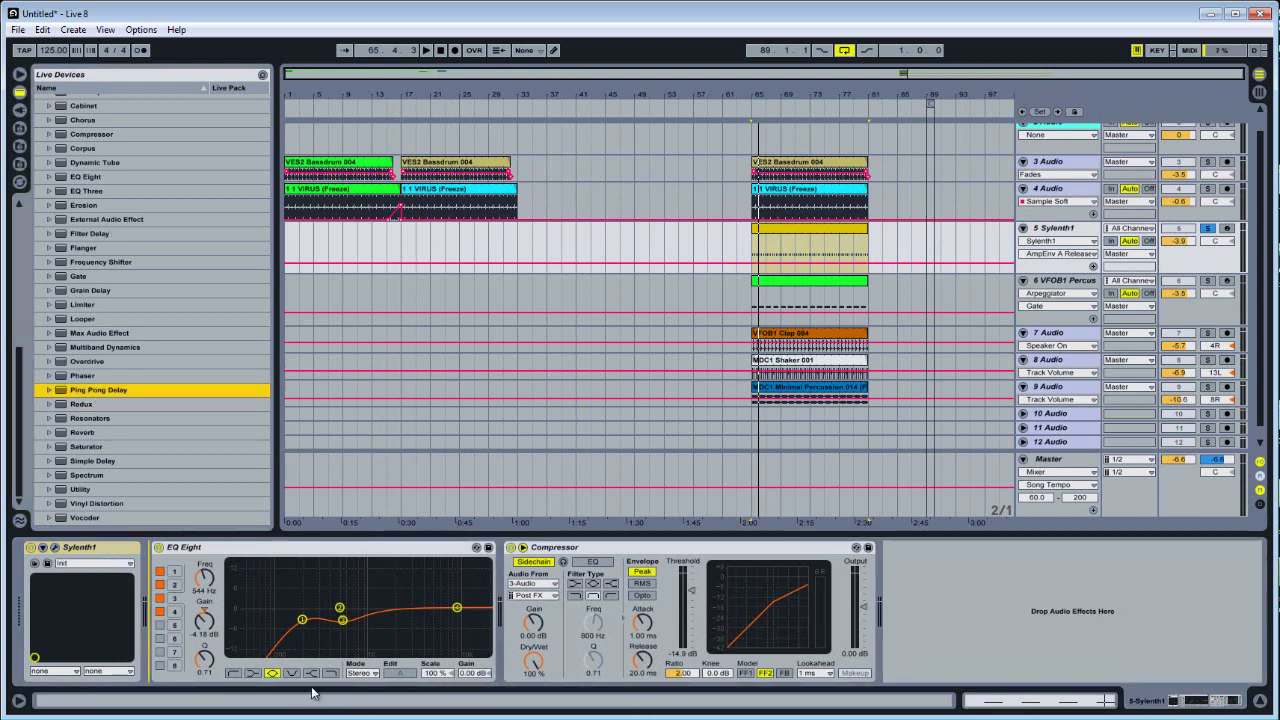
pyautogui.moveTo(212, 665); pyautogui.dragTo(212, 680)
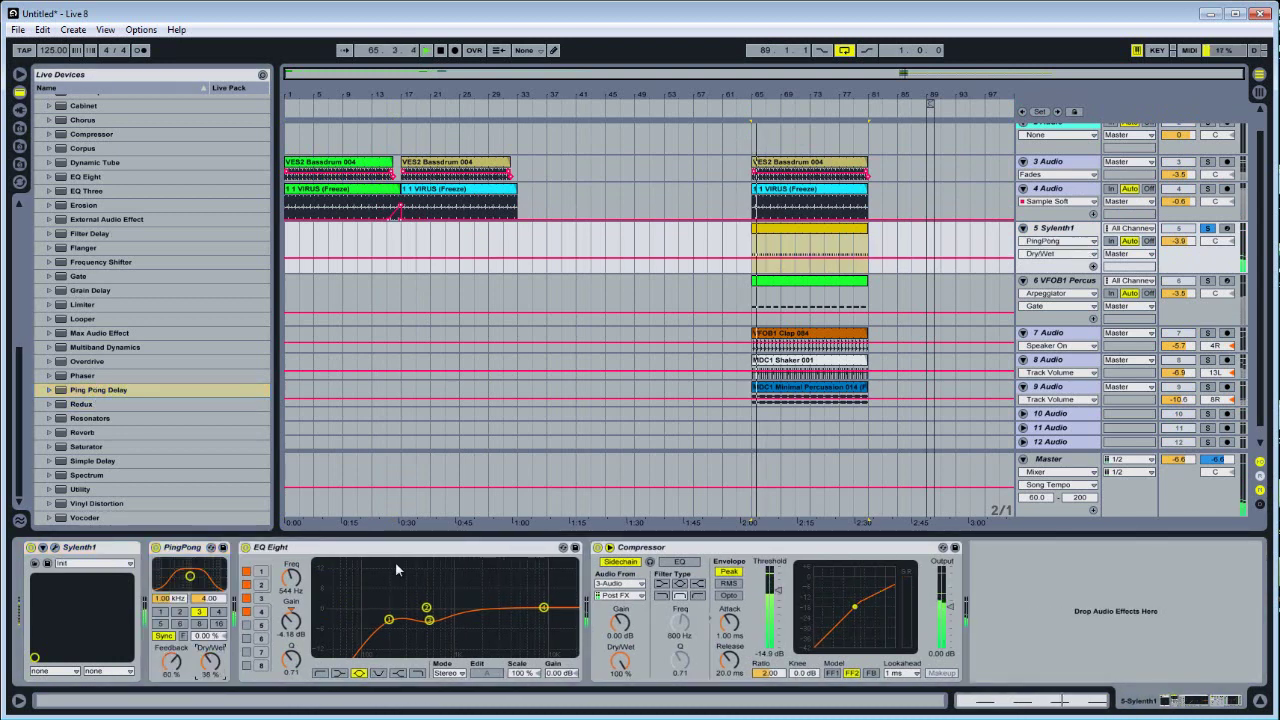
pyautogui.click(766, 232)
pyautogui.moveTo(795, 239); pyautogui.dragTo(782, 241)
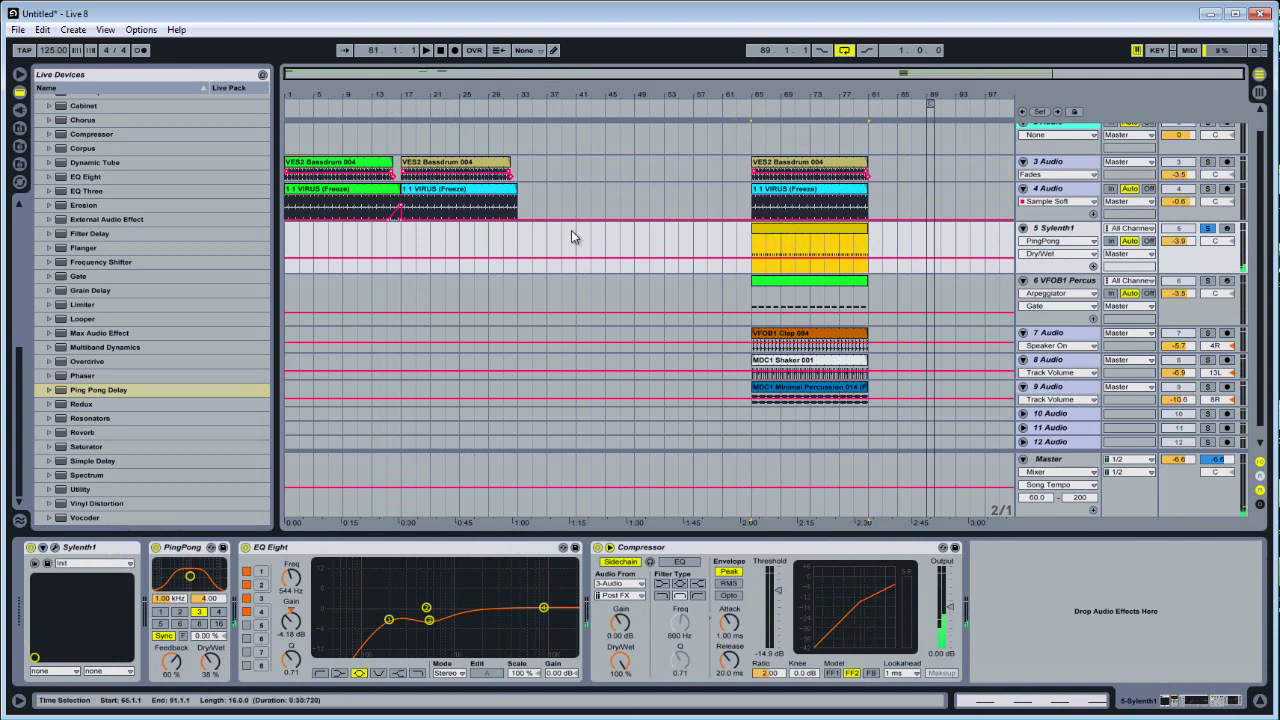
# Step: Duplicate the kick and bass clips from bar 17 to bar 33, and copy the VFOB1 Clap 004 clip to bar 33
pyautogui.click(398, 168)
pyautogui.hotkey('ctrl', 'd')
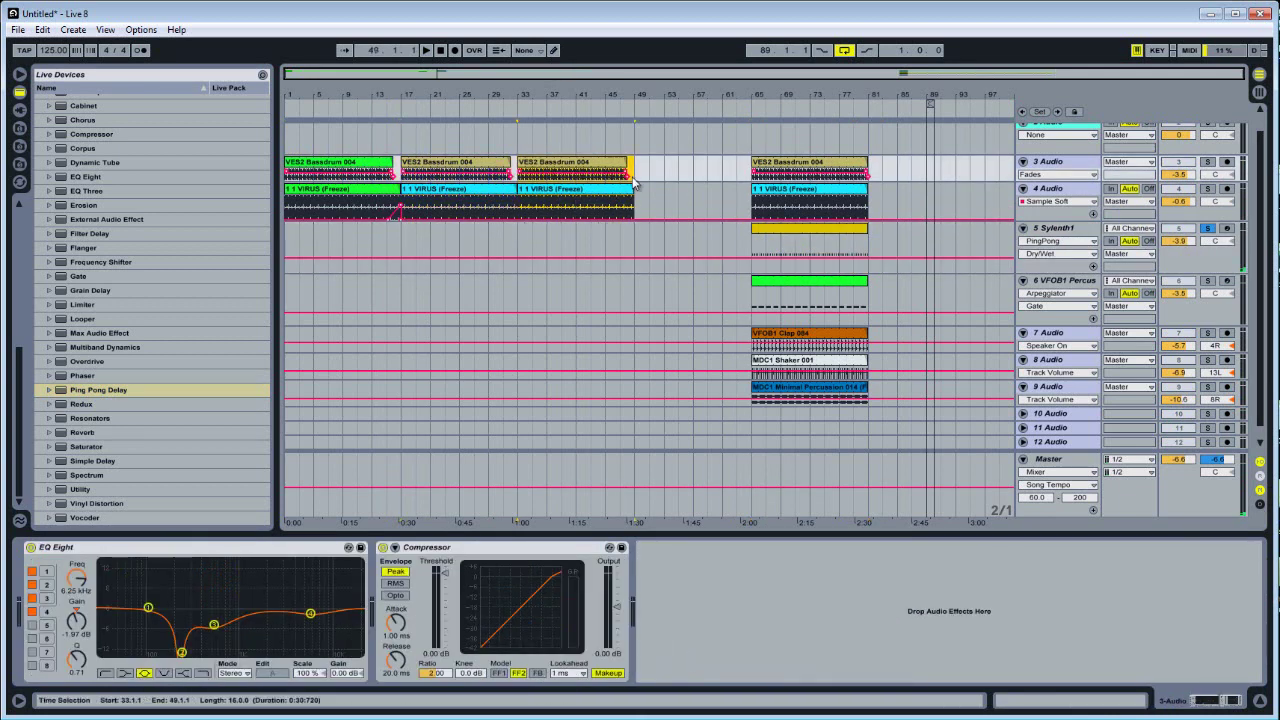
pyautogui.click(803, 335)
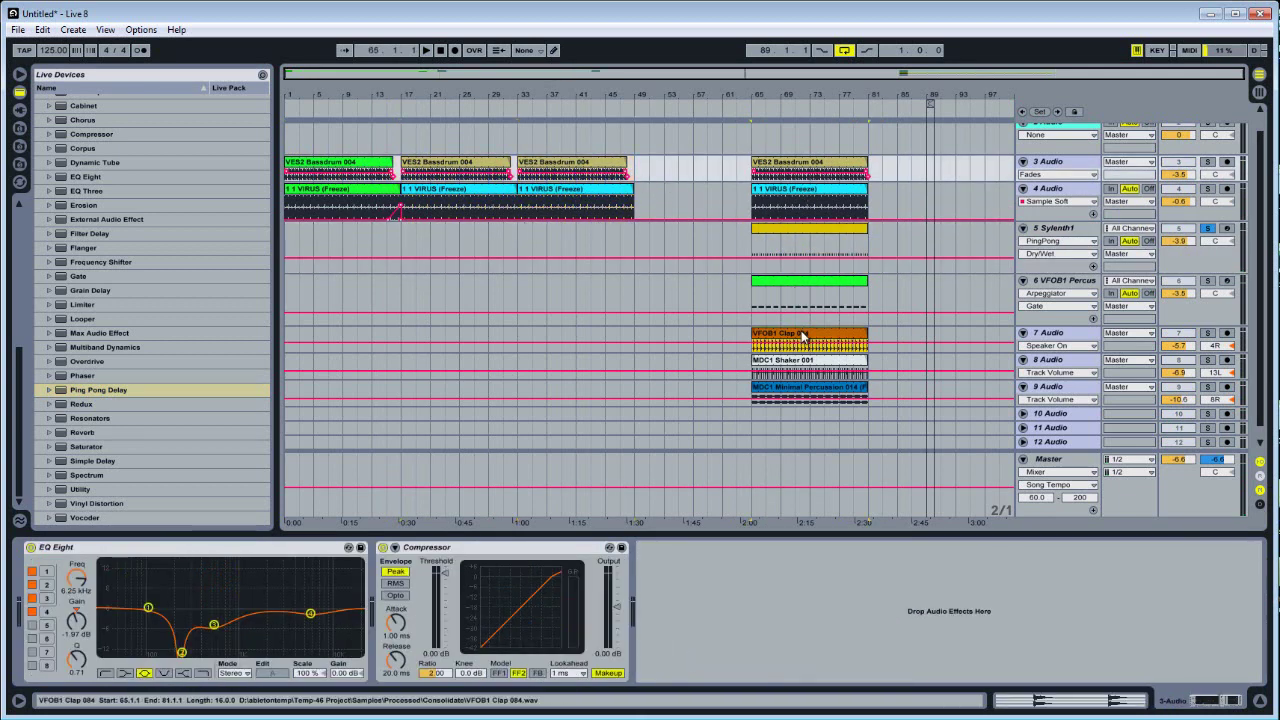
pyautogui.click(519, 345)
pyautogui.hotkey('ctrl', 'v')
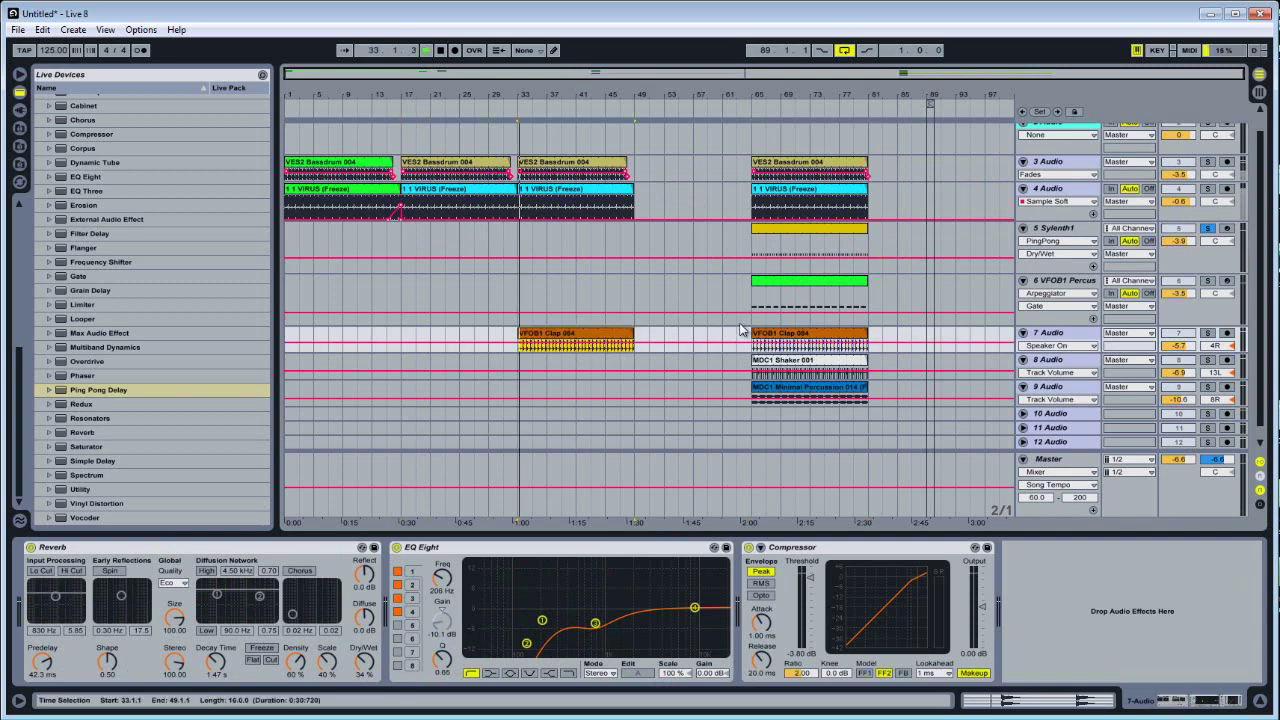
pyautogui.press('space')
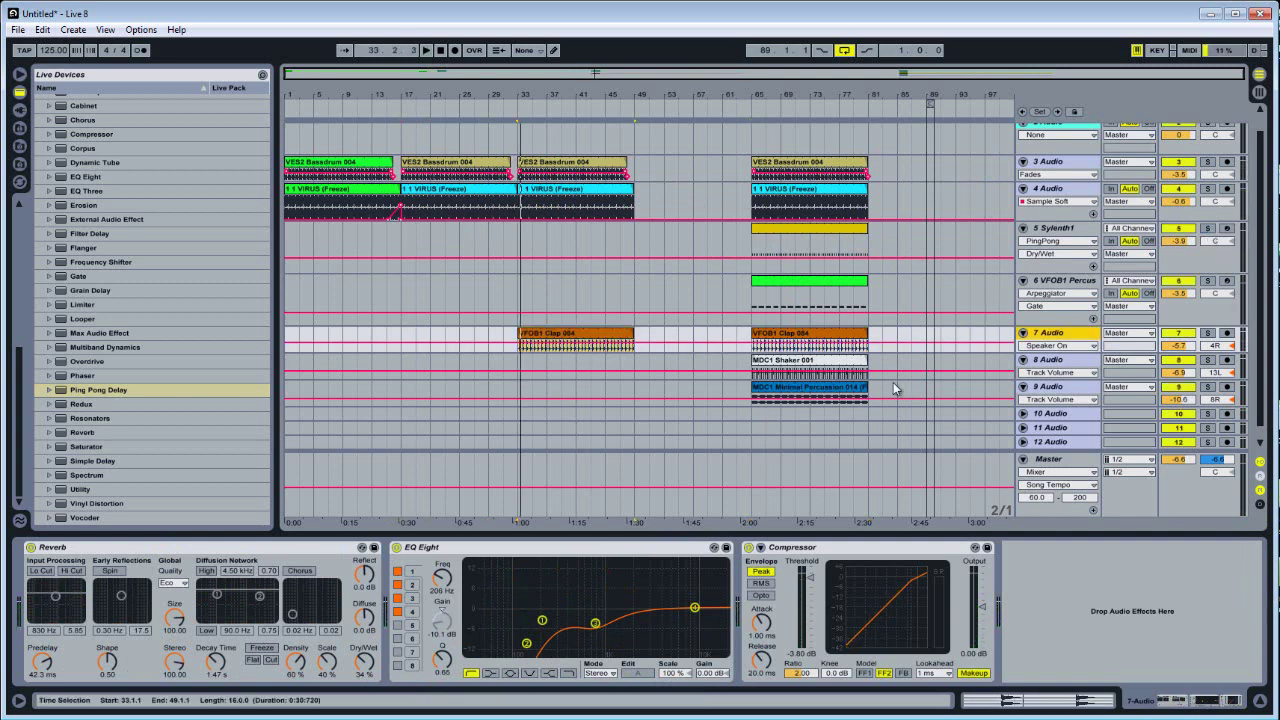
# Step: Move the MDC1 Minimal Percussion 014 clip on track 9 from bar 65 to bar 1 and duplicate it to bar 17
pyautogui.click(760, 397)
pyautogui.moveTo(740, 398); pyautogui.dragTo(343, 400)
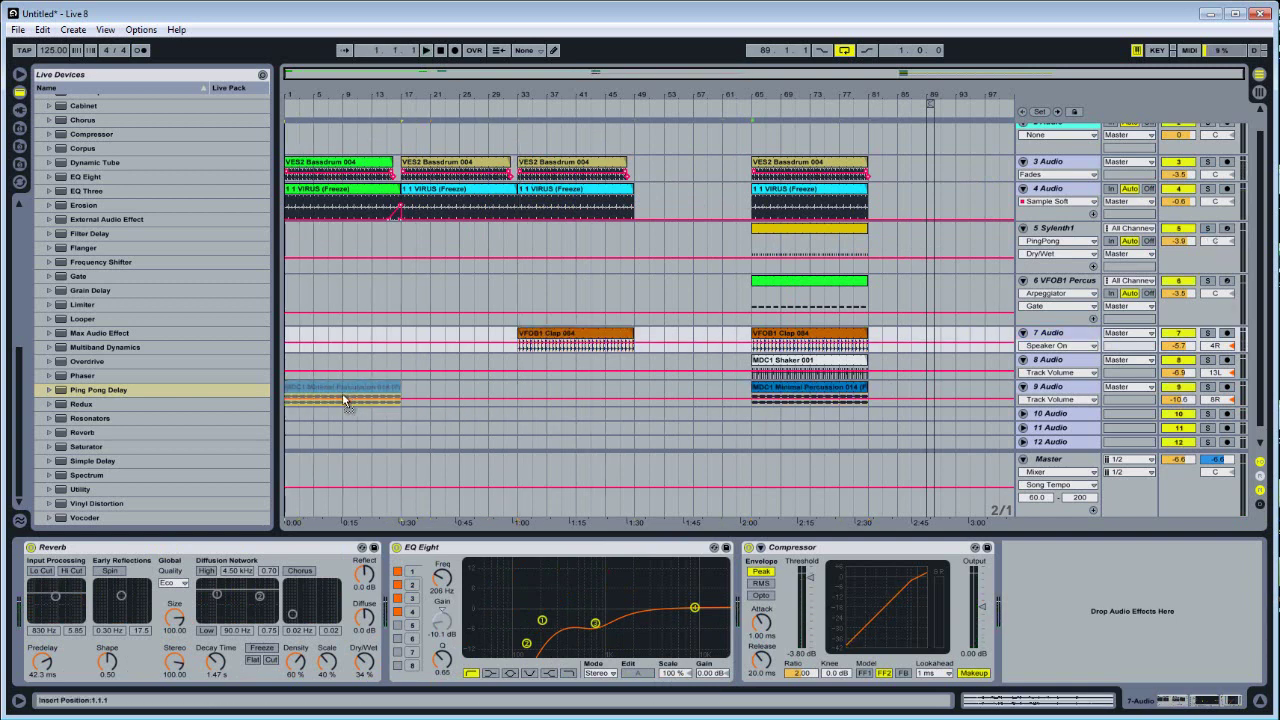
pyautogui.press('space')
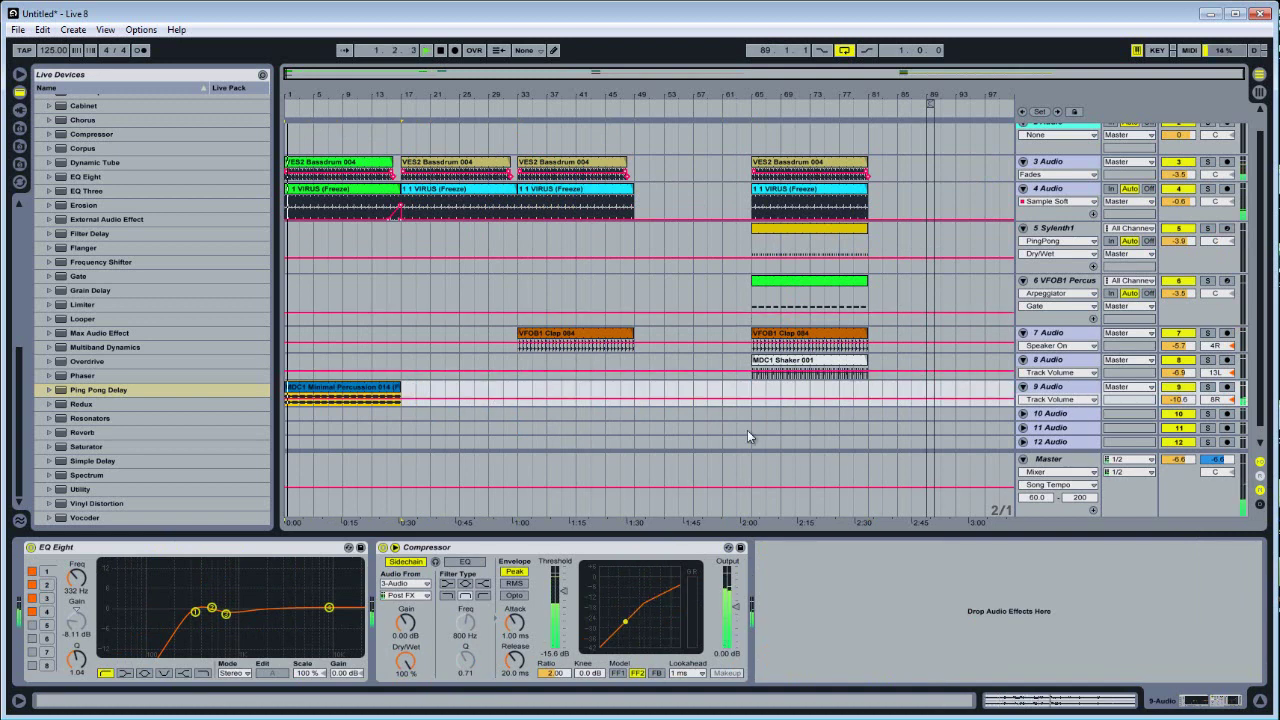
pyautogui.click(369, 389)
pyautogui.hotkey('ctrl', 'd')
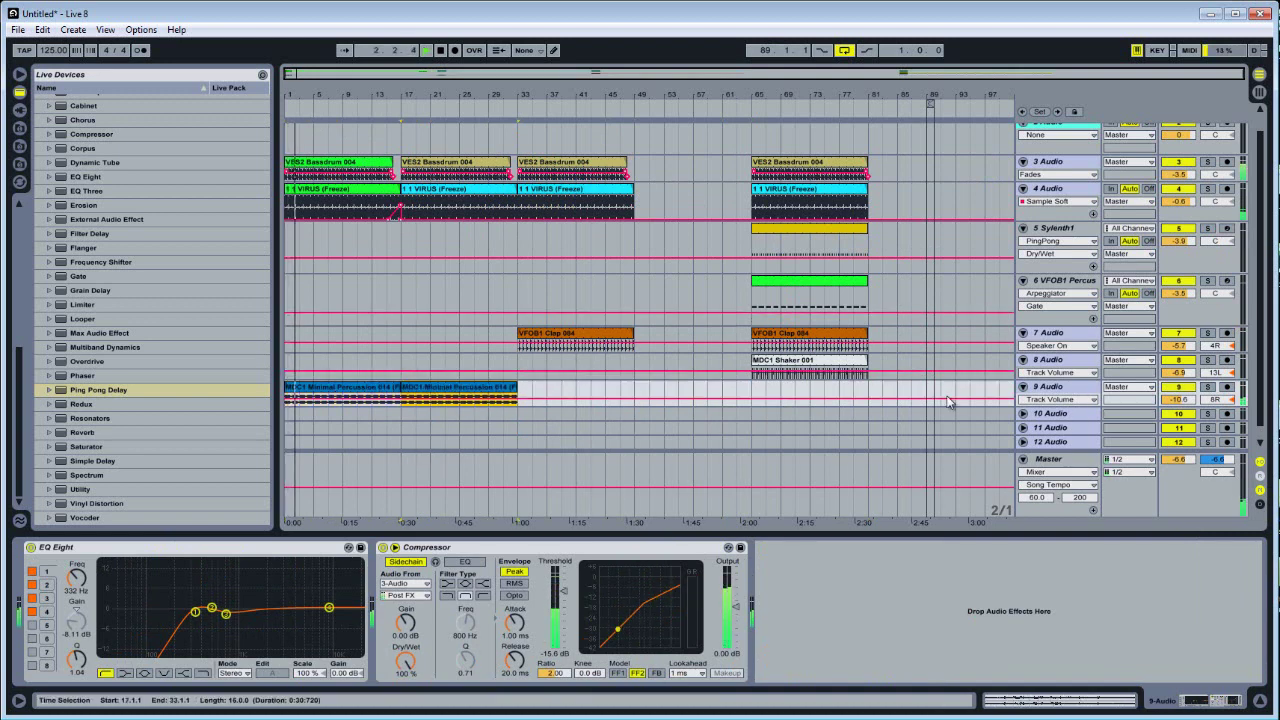
# Step: During playback, set track 9's Compressor threshold to -24.7 dB and its EQ Eight low-cut frequency to 458 Hz
pyautogui.moveTo(563, 590); pyautogui.dragTo(563, 601)
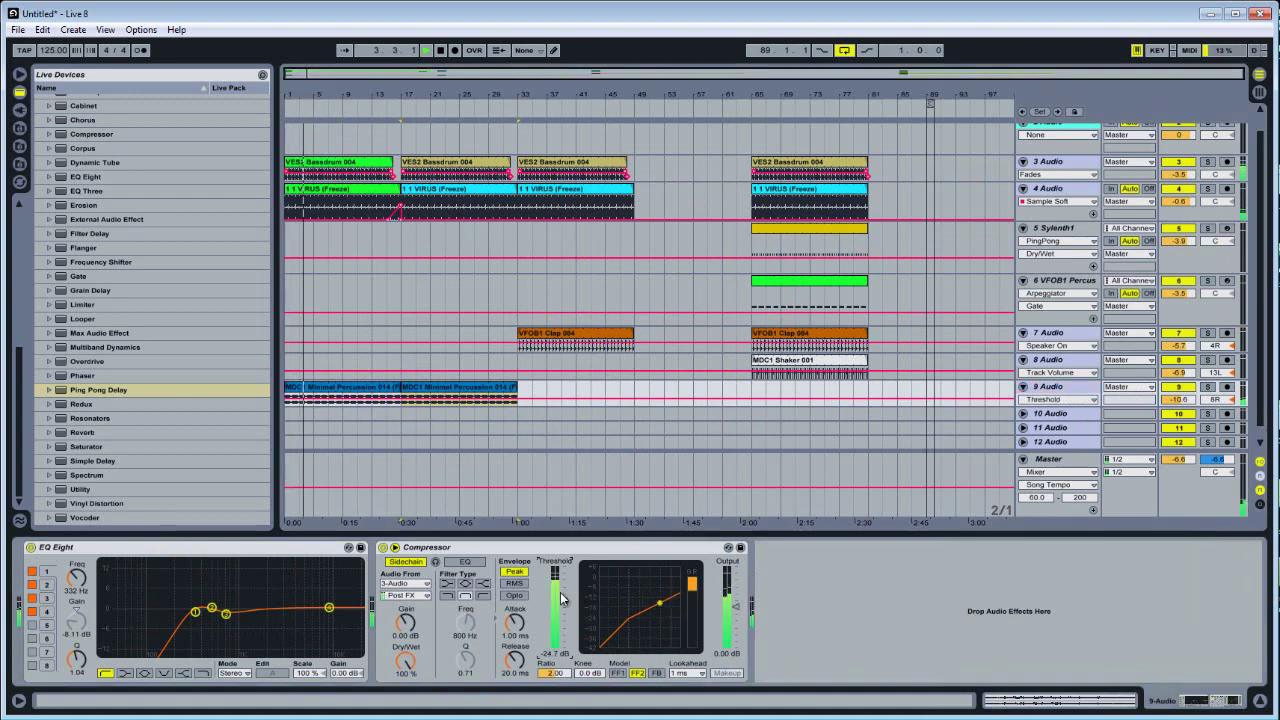
pyautogui.moveTo(197, 621); pyautogui.dragTo(209, 615)
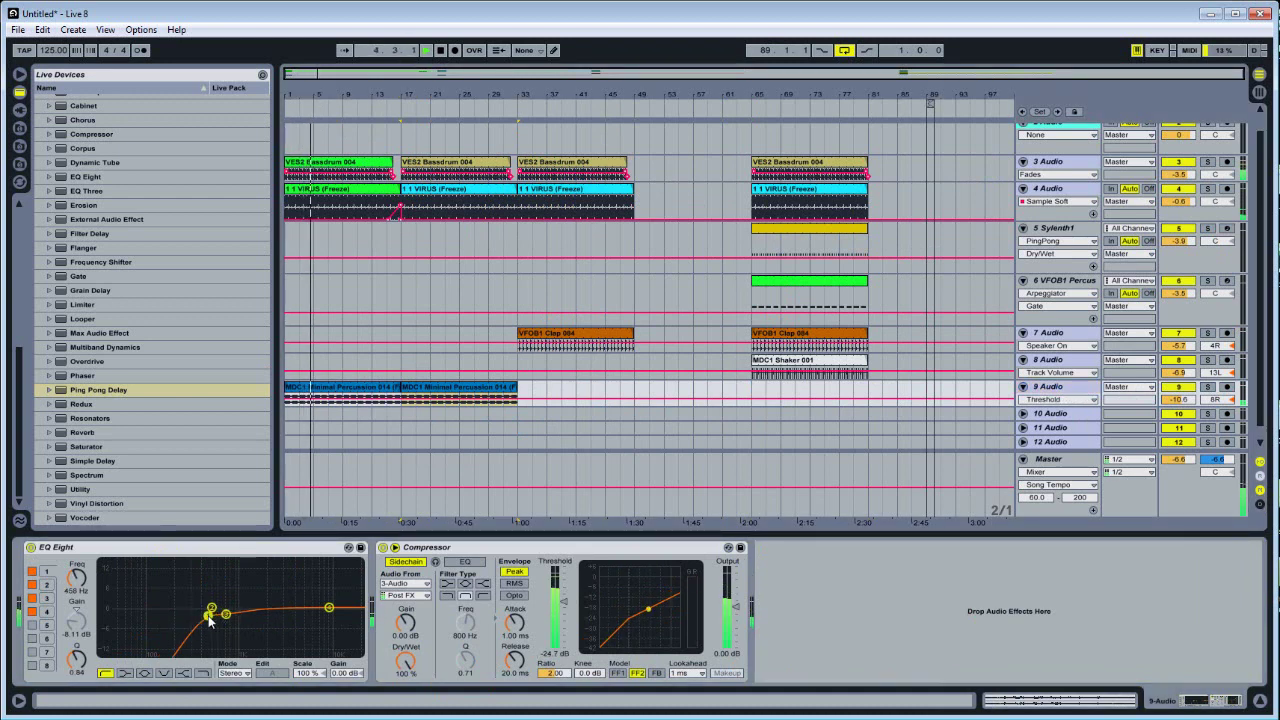
# Step: Duplicate the track 9 percussion clip from bar 17 to bar 33 and play through the transitions into bars 17 and 33
pyautogui.click(480, 393)
pyautogui.hotkey('ctrl', 'd')
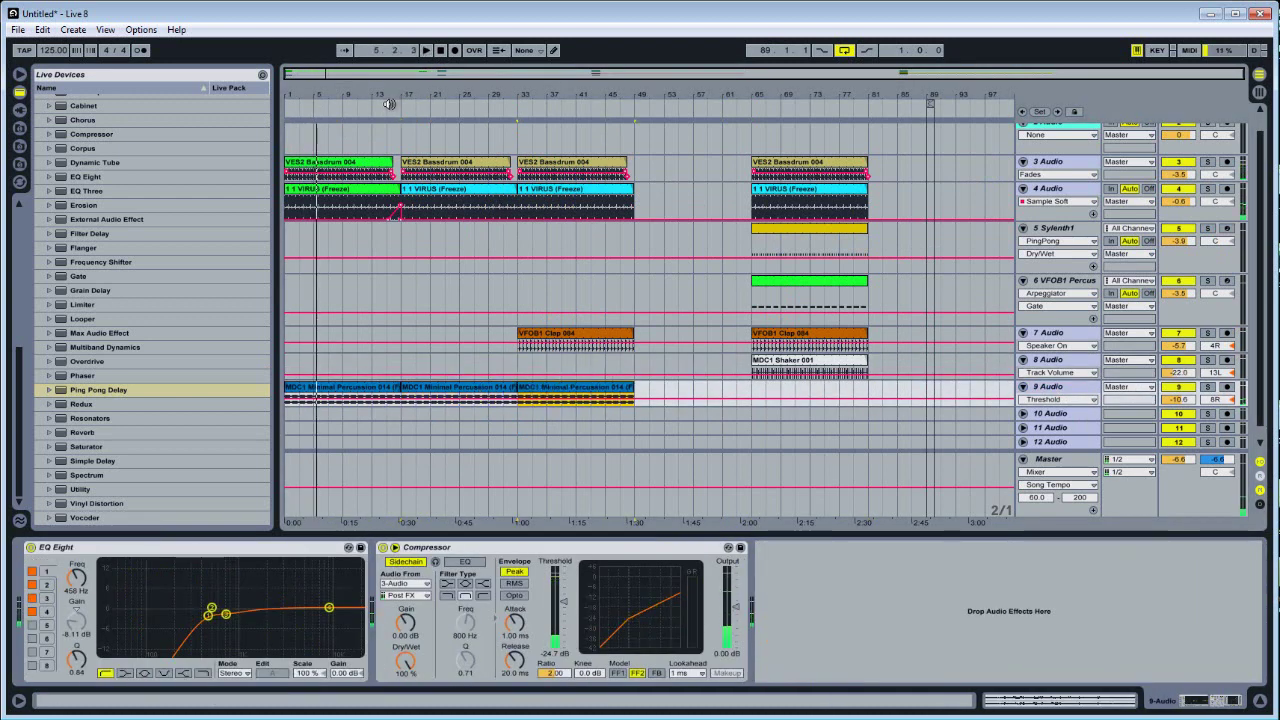
pyautogui.moveTo(403, 93); pyautogui.dragTo(403, 140)
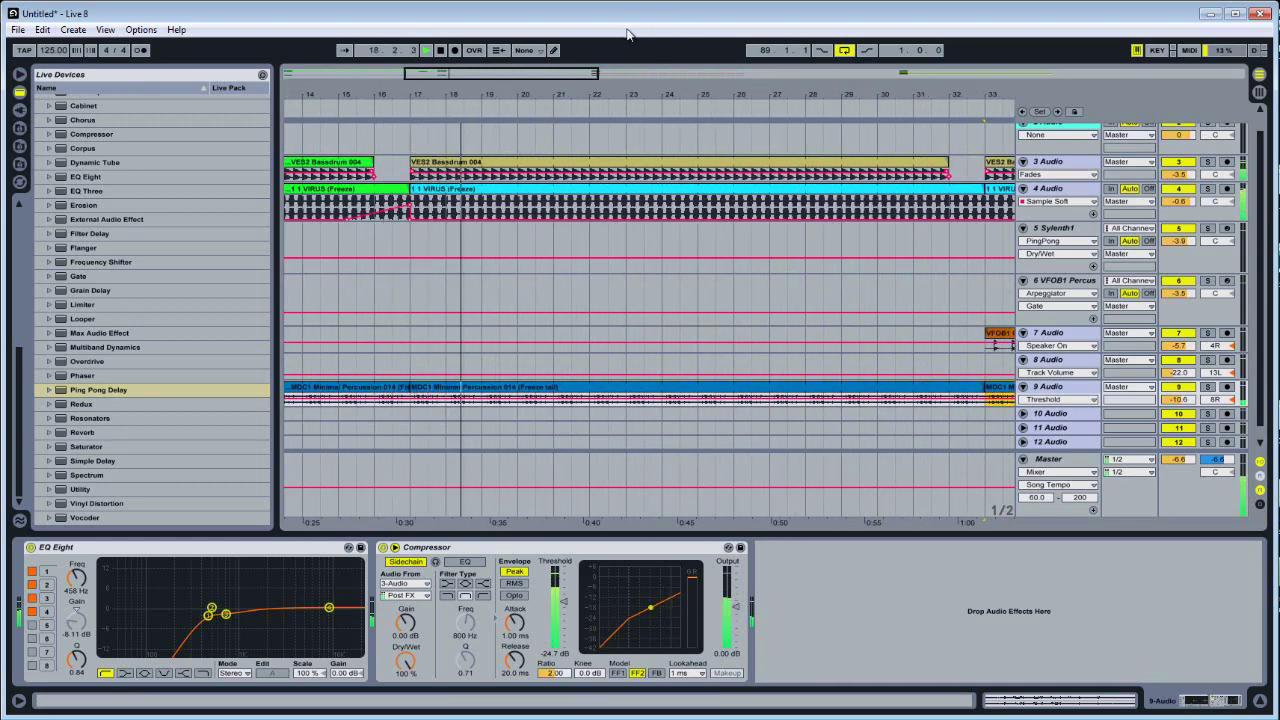
pyautogui.moveTo(489, 118); pyautogui.dragTo(489, 110)
pyautogui.click(521, 107)
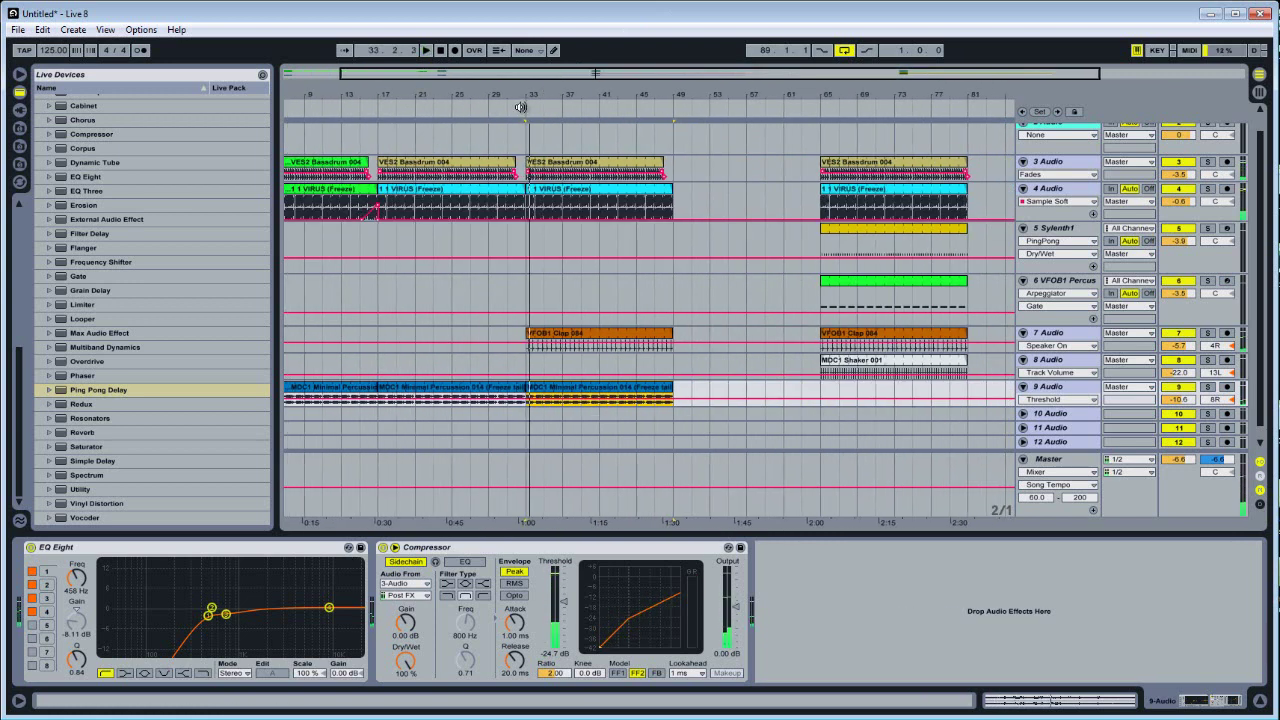
pyautogui.moveTo(521, 107); pyautogui.dragTo(676, 130)
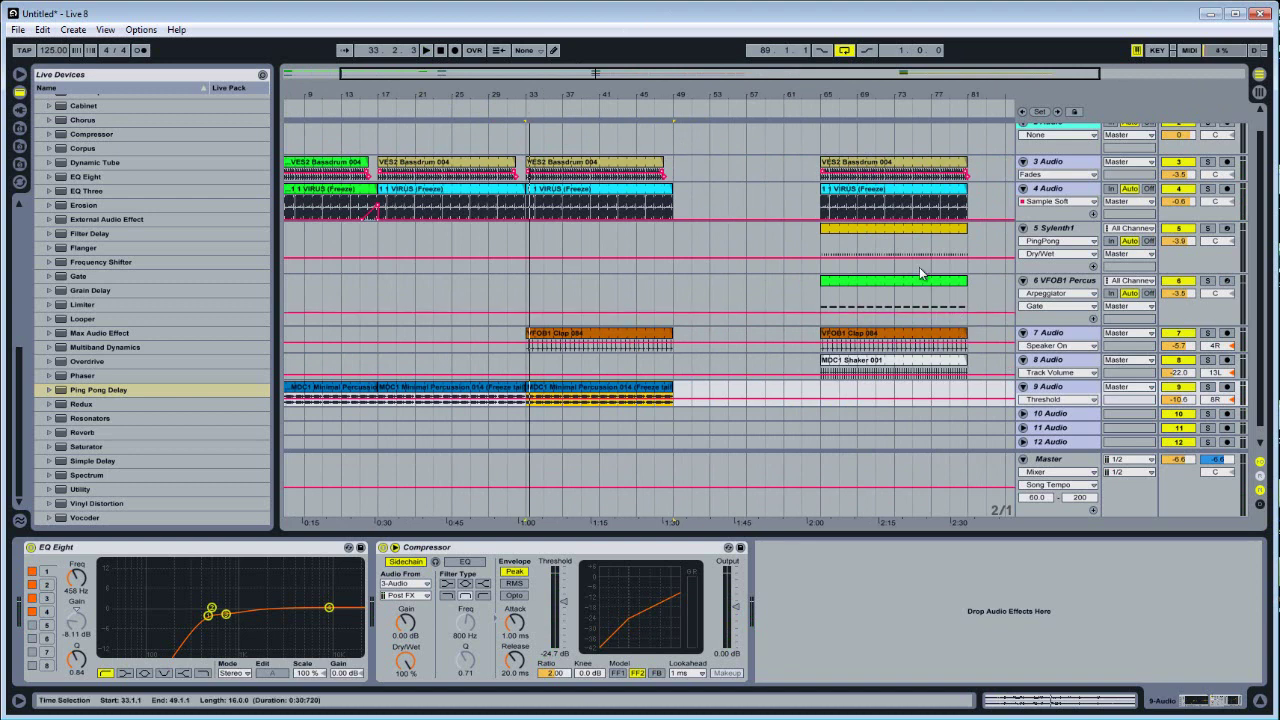
# Step: Move the full loop's clips on tracks 3 to 8 from bar 65 to bar 105
pyautogui.moveTo(968, 372); pyautogui.dragTo(978, 185)
pyautogui.press('-')
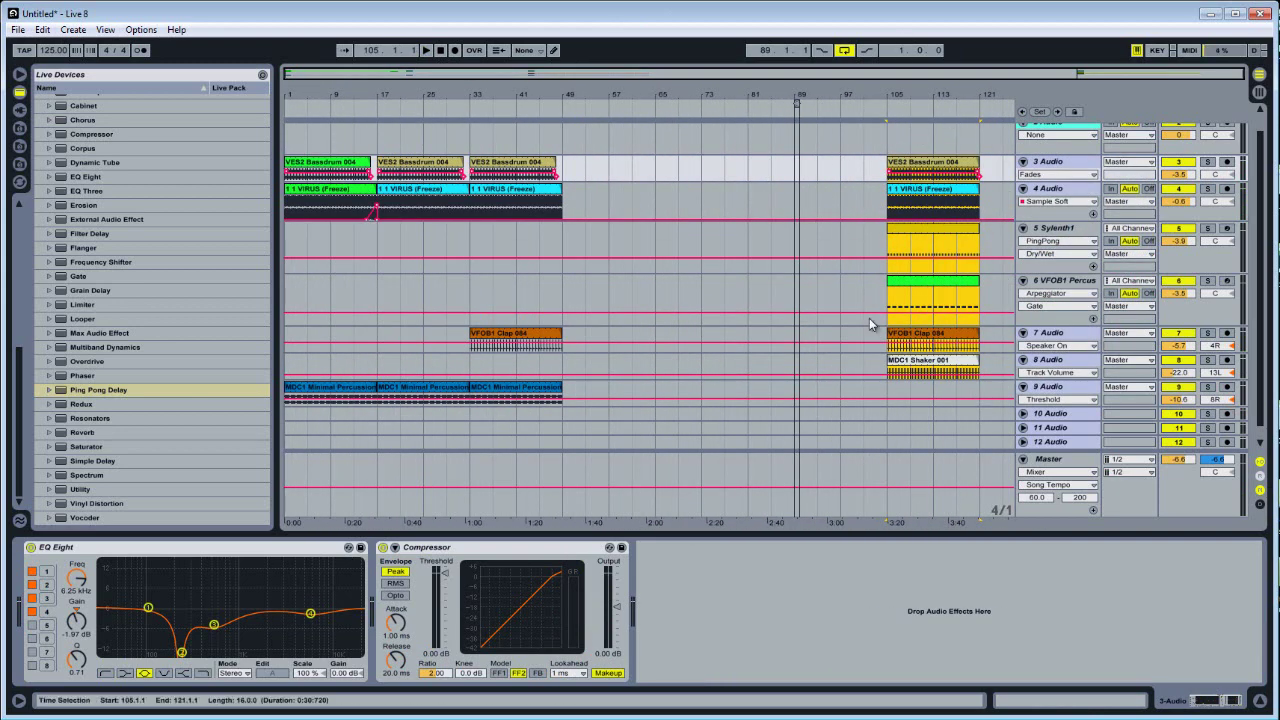
# Step: Copy the VFOB1 Percussion clip on track 6 from bar 105 to bar 49 and start playback just before bar 33
pyautogui.click(590, 301)
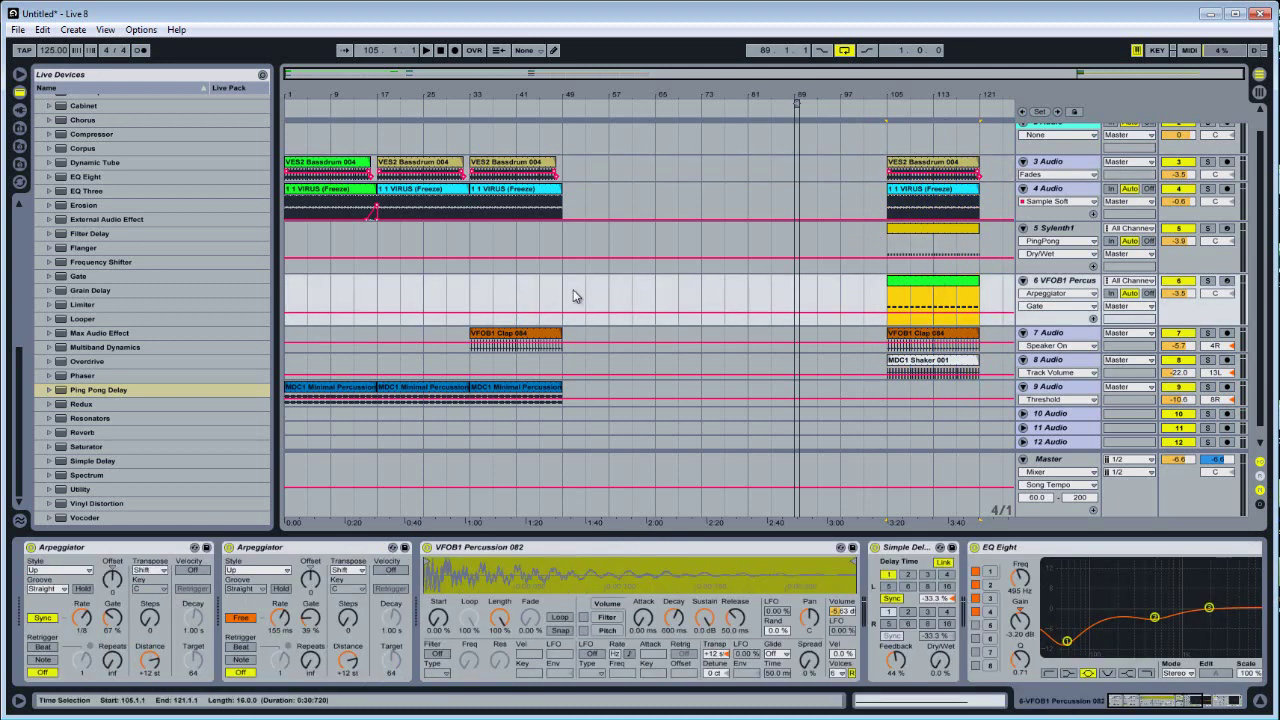
pyautogui.click(575, 296)
pyautogui.hotkey('ctrl', 'v')
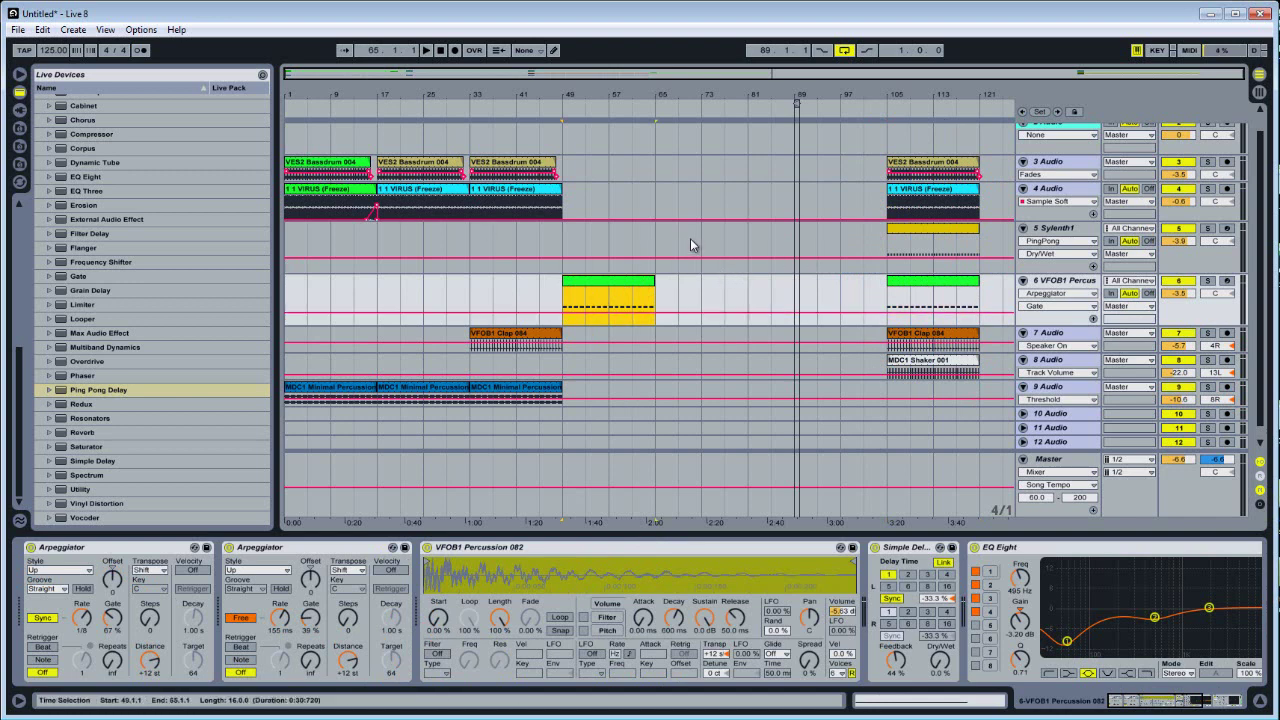
pyautogui.click(466, 108)
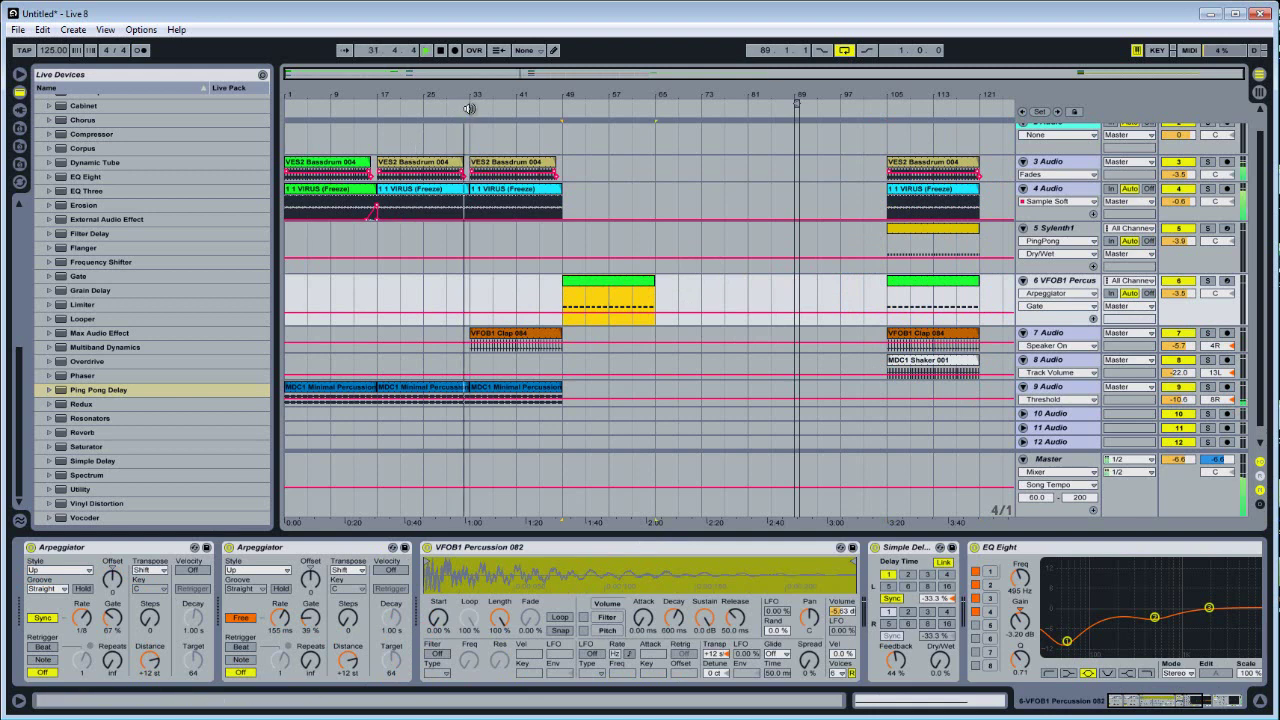
# Step: Copy the opening VIRUS clip on track 4 and the opening VES2 Bassdrum 004 clip on track 3 from bar 1 to bar 49
pyautogui.click(566, 204)
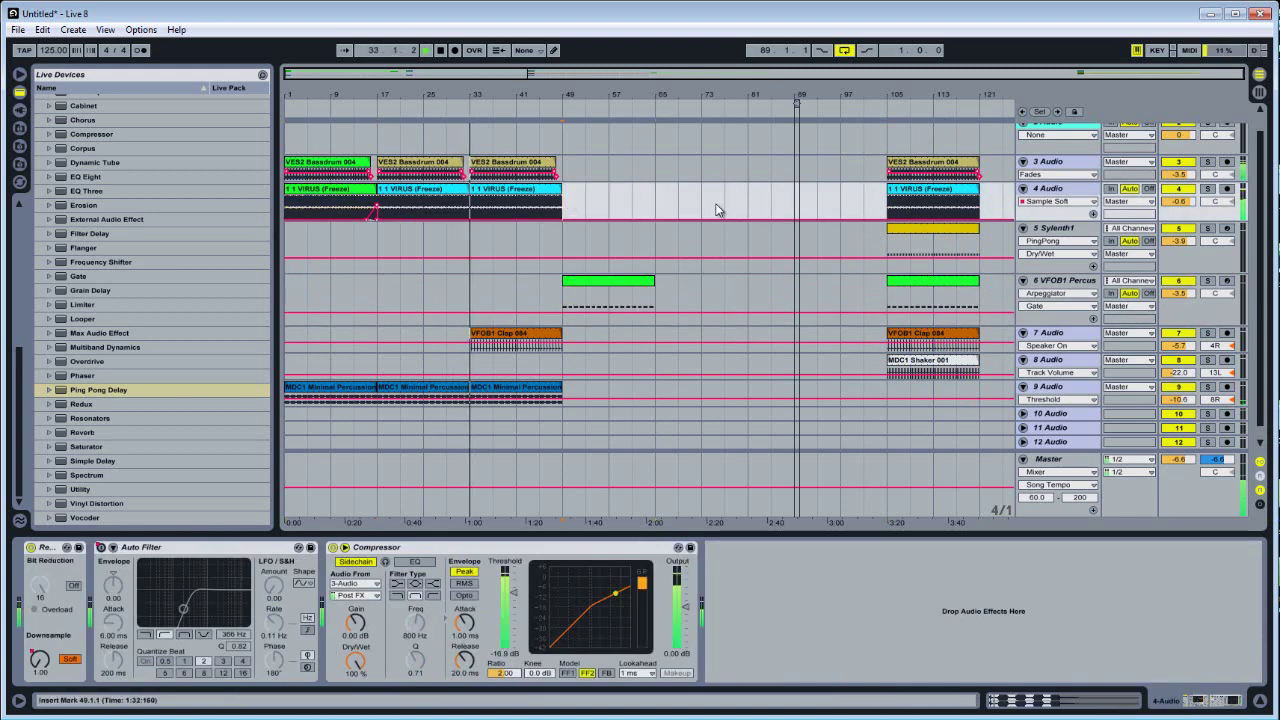
pyautogui.hotkey('ctrl', 'v')
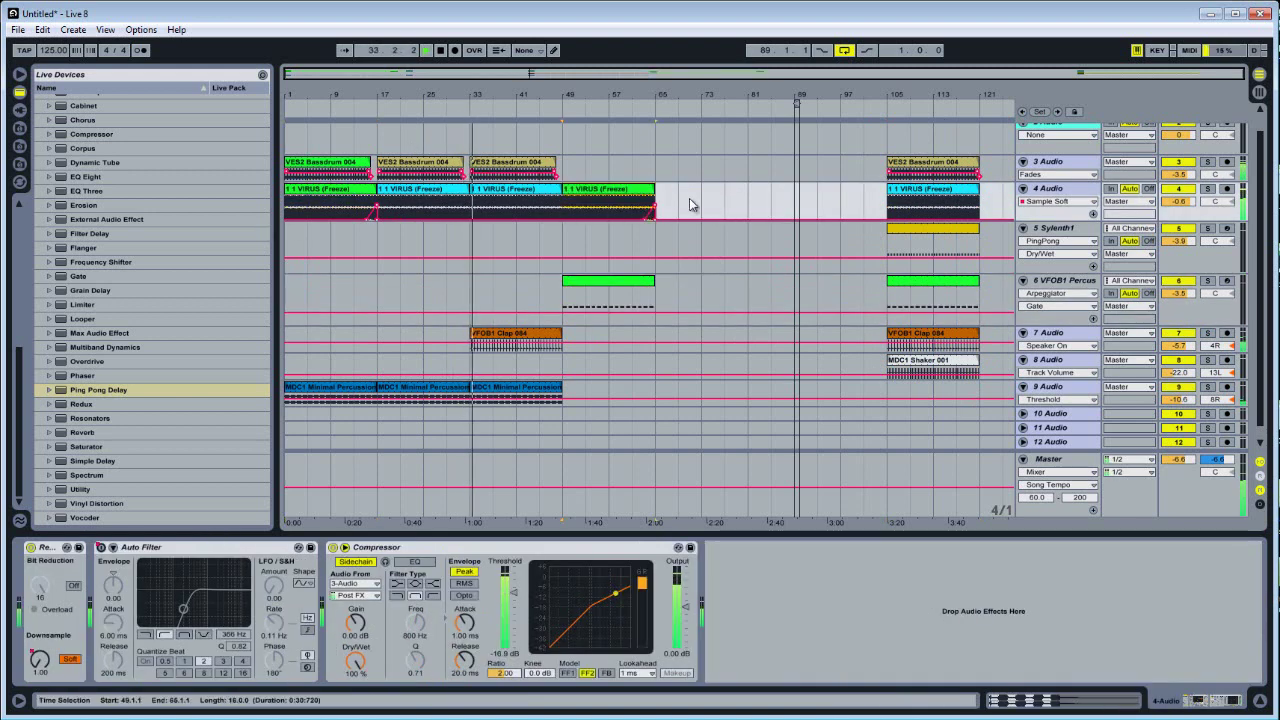
pyautogui.click(338, 166)
pyautogui.hotkey('ctrl', 'v')
pyautogui.press('space')
# Step: Duplicate the track 7 clap and track 9 percussion clips from bar 33 to bar 49 and play the new section
pyautogui.click(512, 340)
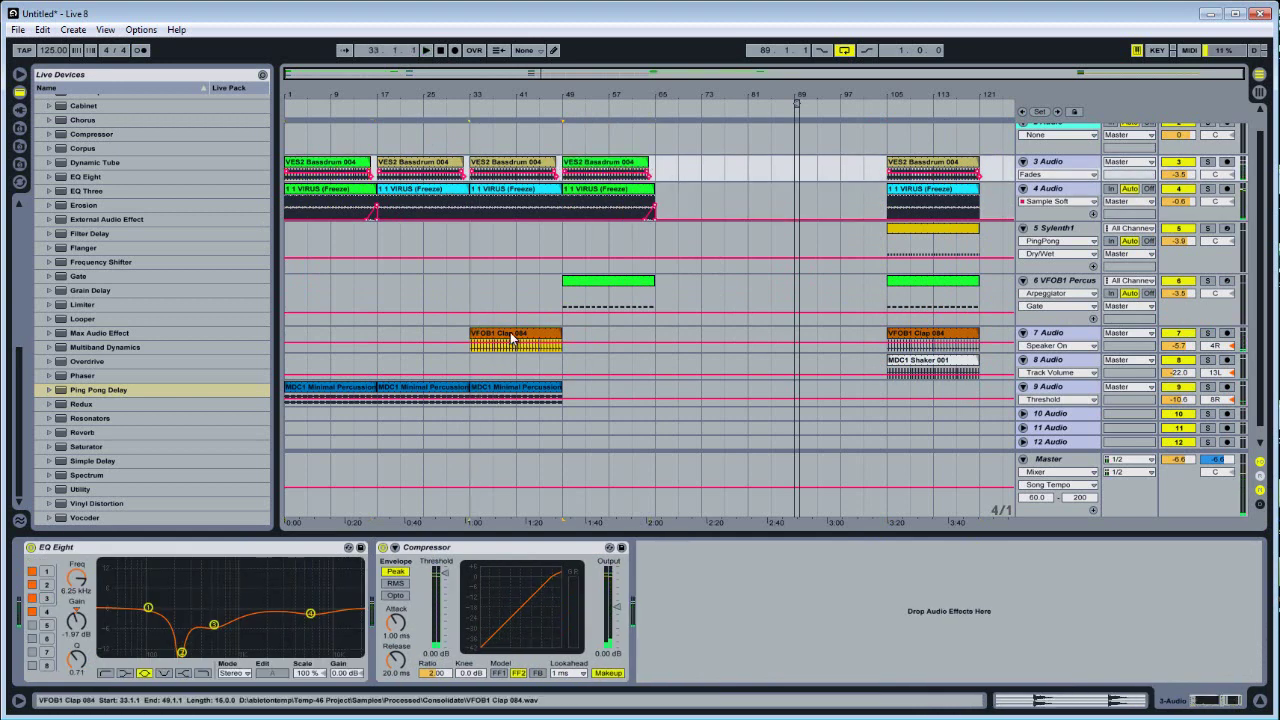
pyautogui.keyDown('shift'); pyautogui.click(520, 388); pyautogui.keyUp('shift')
pyautogui.hotkey('ctrl', 'd')
pyautogui.click(608, 281)
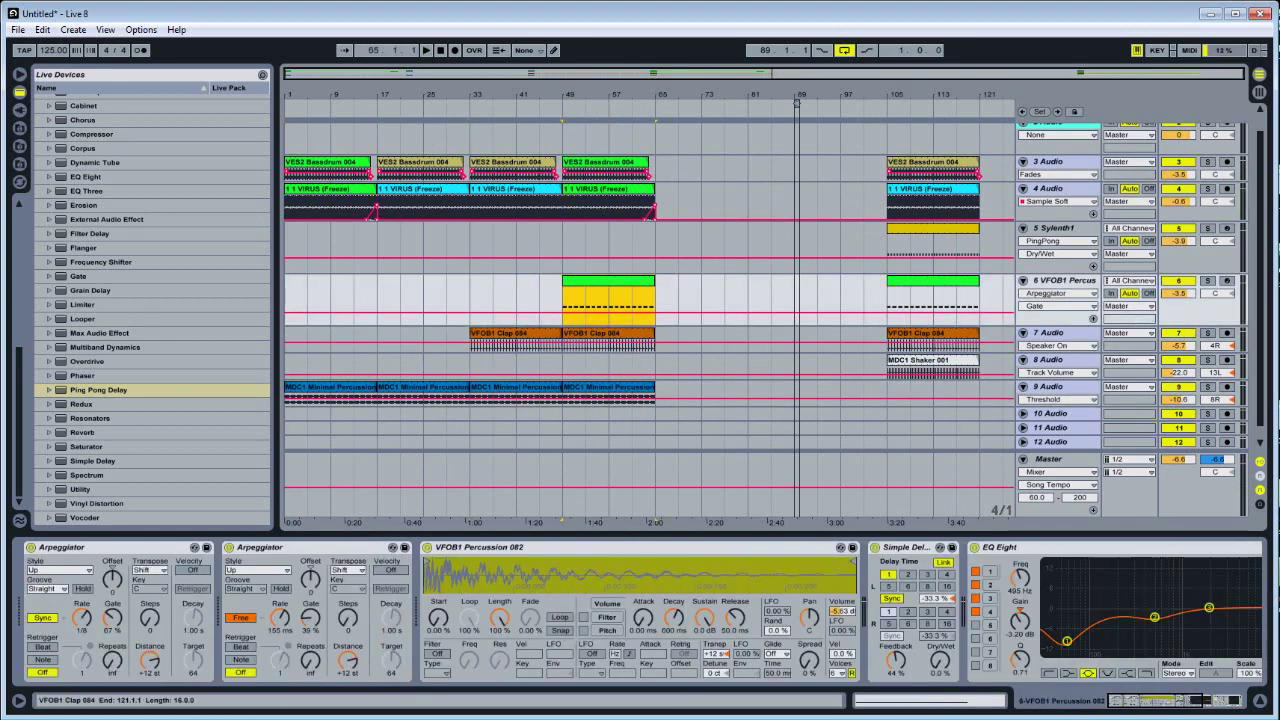
pyautogui.press('space')
# Step: Insert a Reverb between track 6's Simple Delay and EQ Eight, lengthen its decay time and set its Dry/Wet to 20% during playback
pyautogui.click(1211, 311)
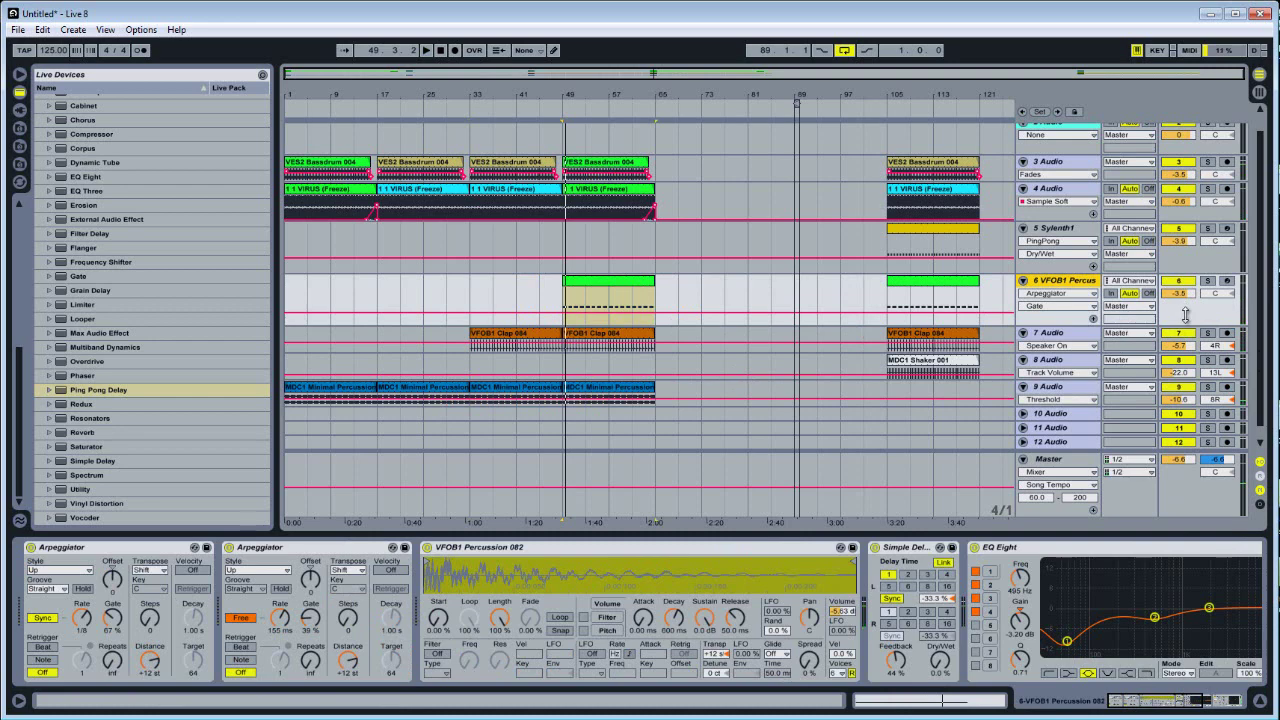
pyautogui.click(1183, 705)
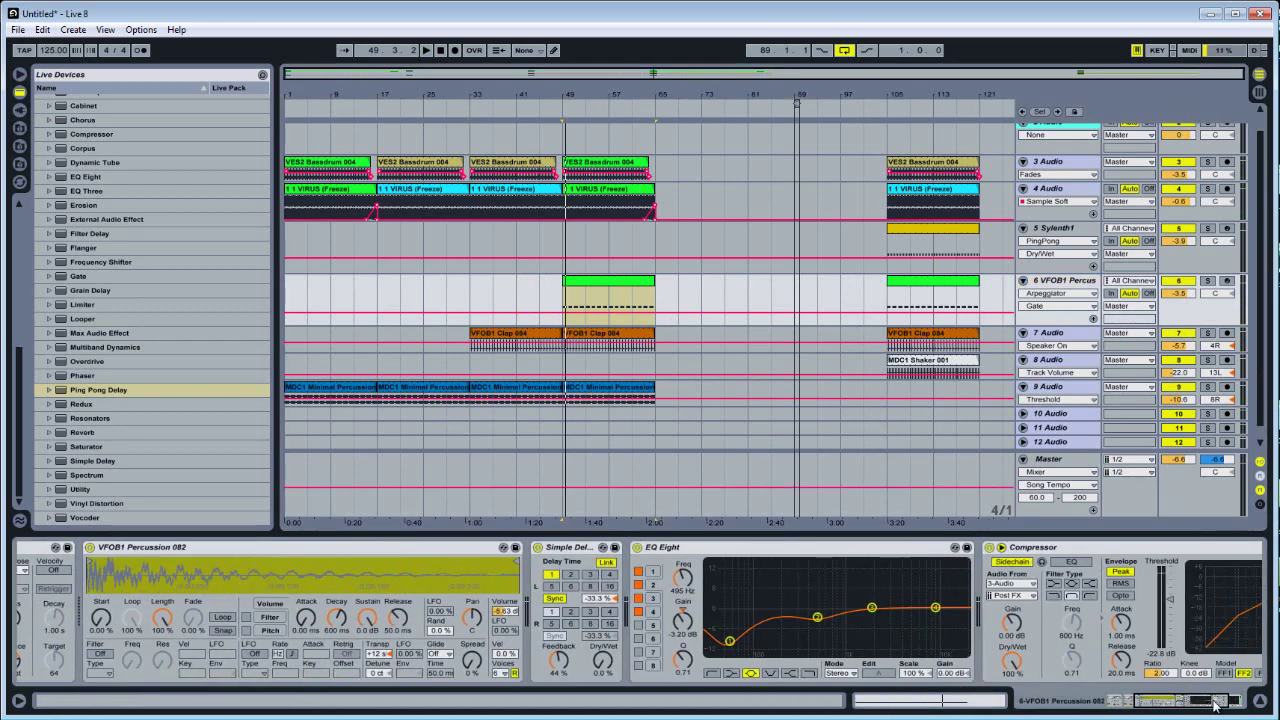
pyautogui.moveTo(80, 432); pyautogui.dragTo(502, 631)
pyautogui.moveTo(790, 662); pyautogui.dragTo(791, 682)
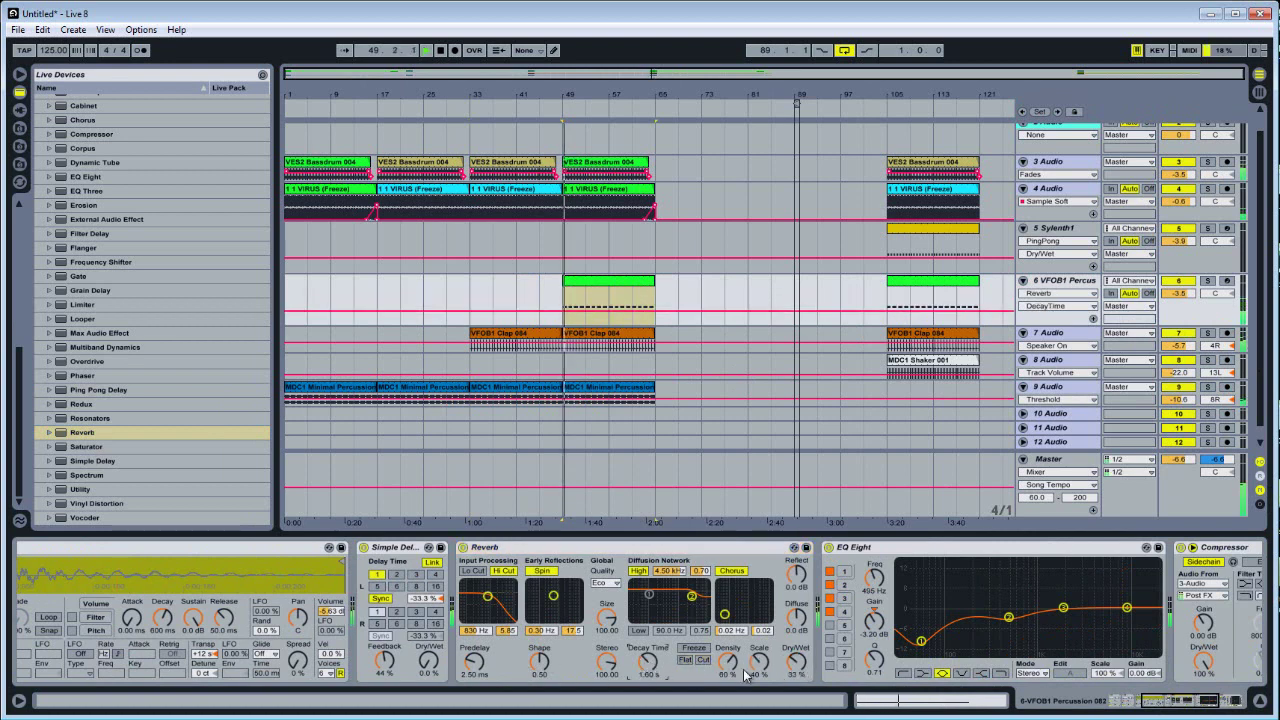
pyautogui.moveTo(783, 662); pyautogui.dragTo(784, 676)
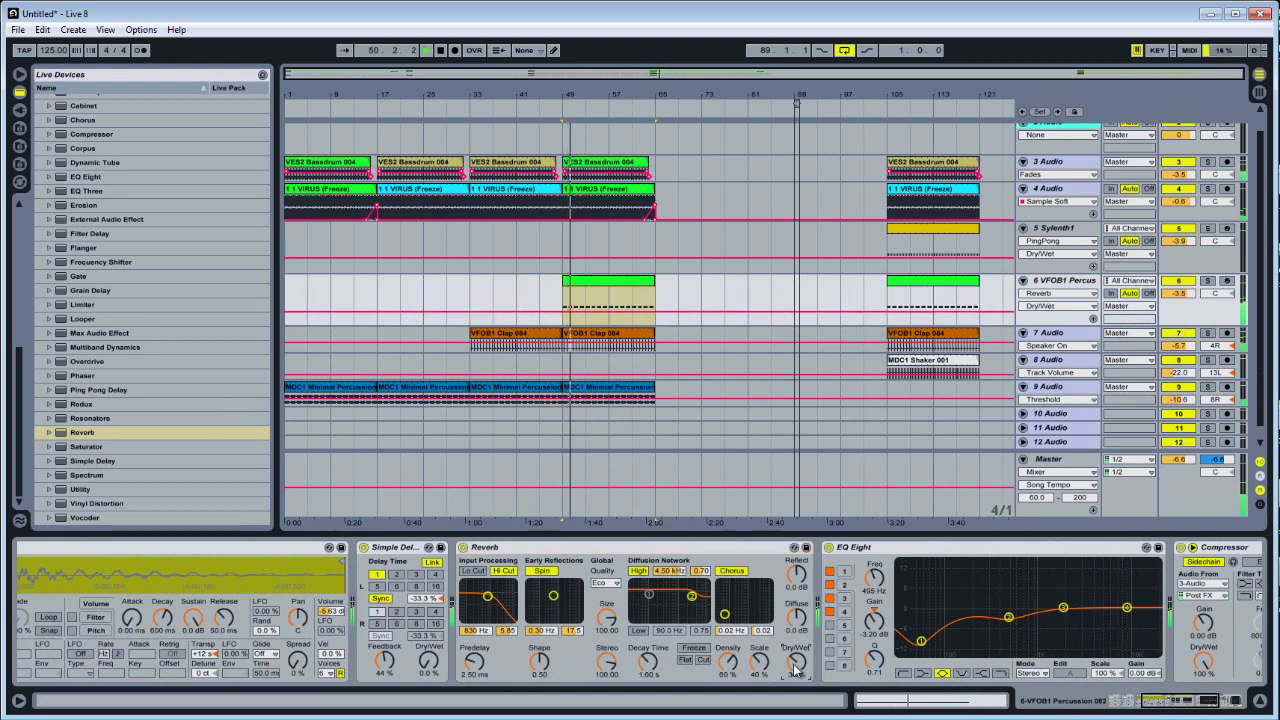
pyautogui.press('space')
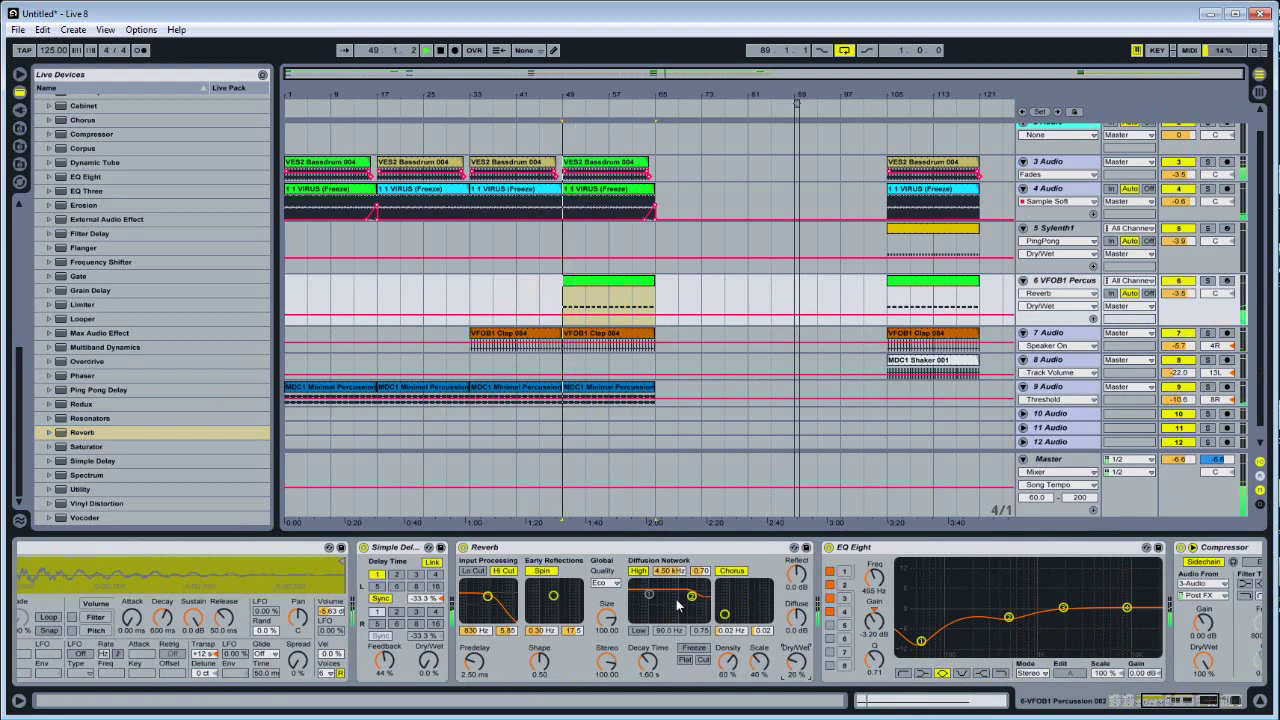
pyautogui.press('space')
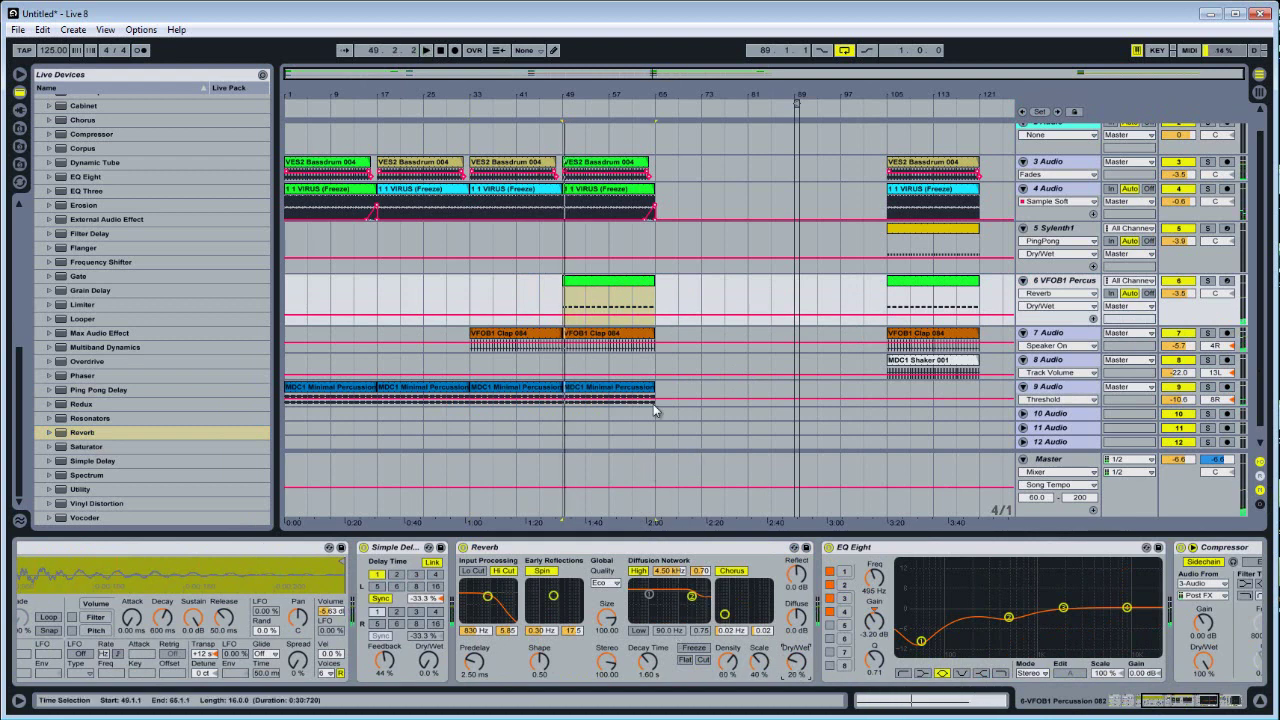
# Step: Duplicate the track 6 percussion clip from bar 49 to bar 65
pyautogui.click(603, 333)
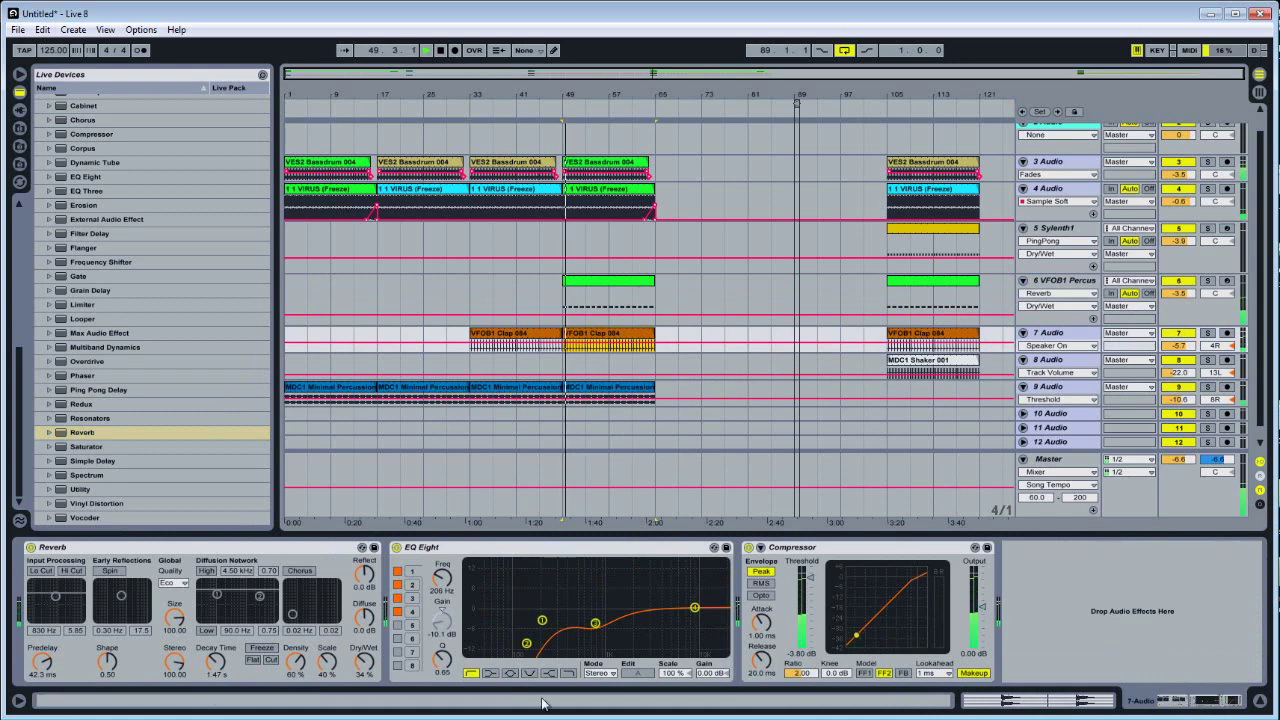
pyautogui.click(1188, 313)
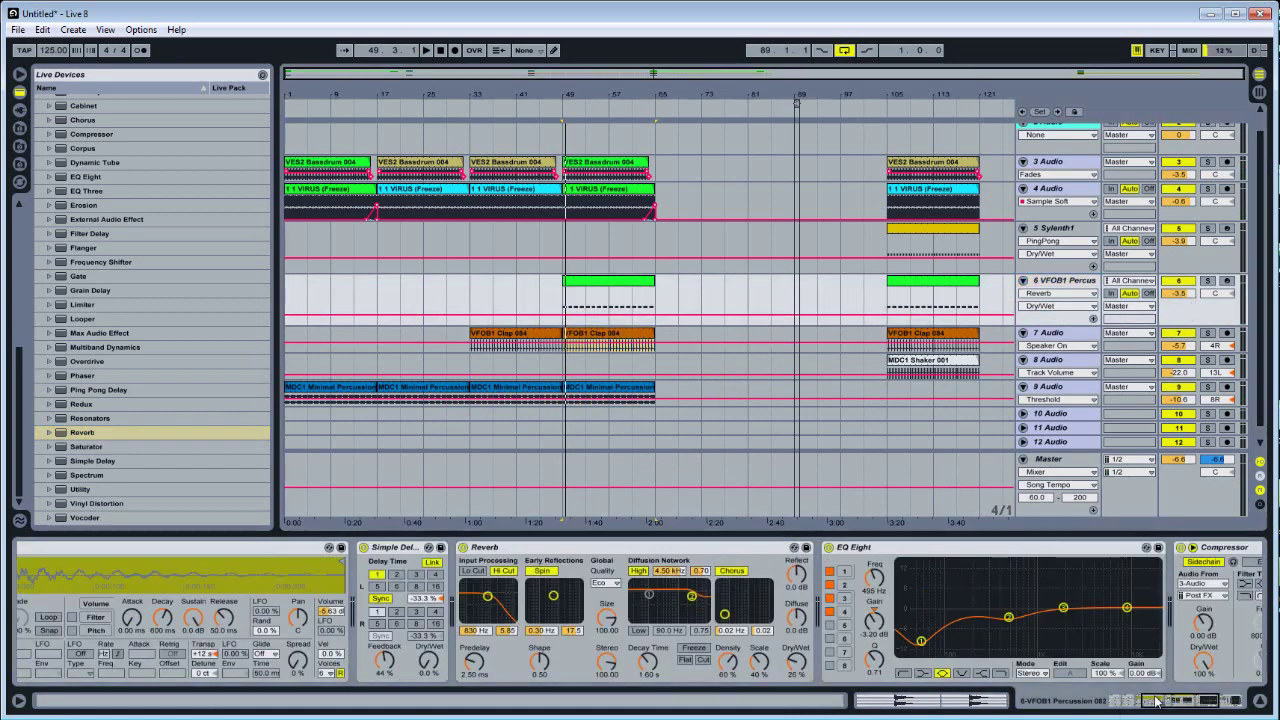
pyautogui.click(631, 281)
pyautogui.hotkey('ctrl', 'd')
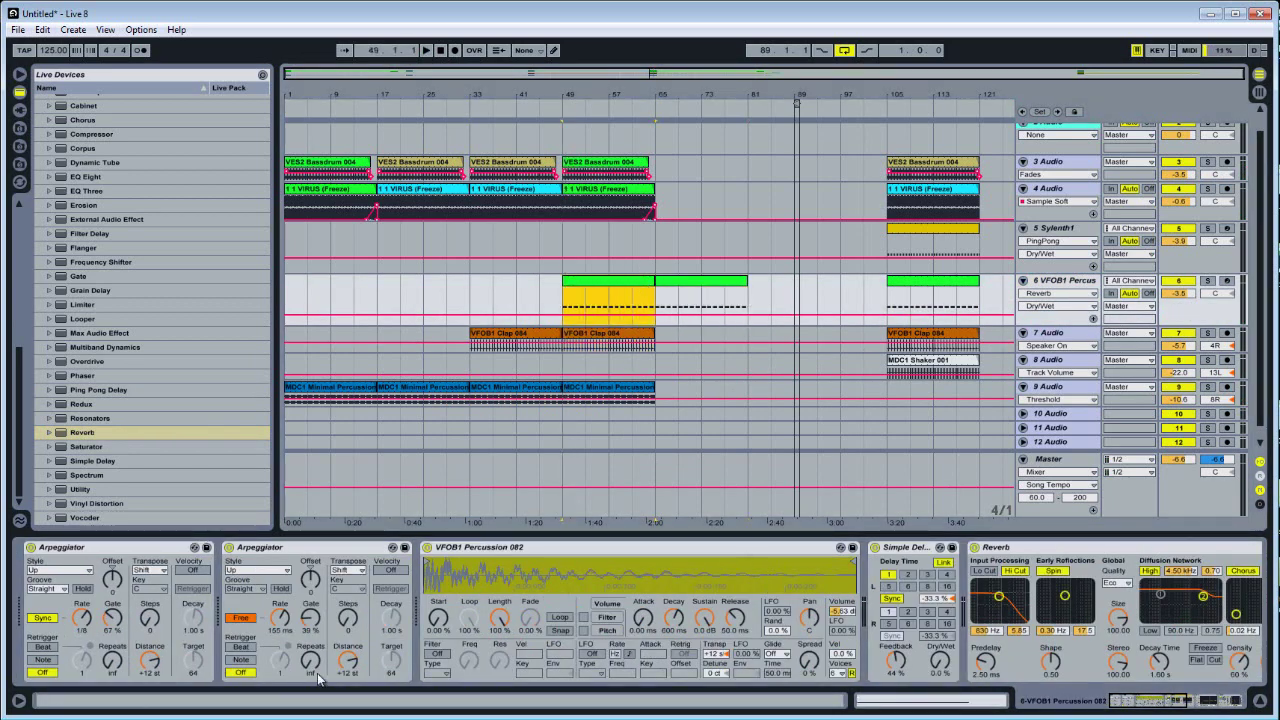
# Step: Enable the filter in VFOB1 Percussion 082 at 30 Hz and try a Filter Freq automation ramp over the bar 49 clip
pyautogui.click(466, 660)
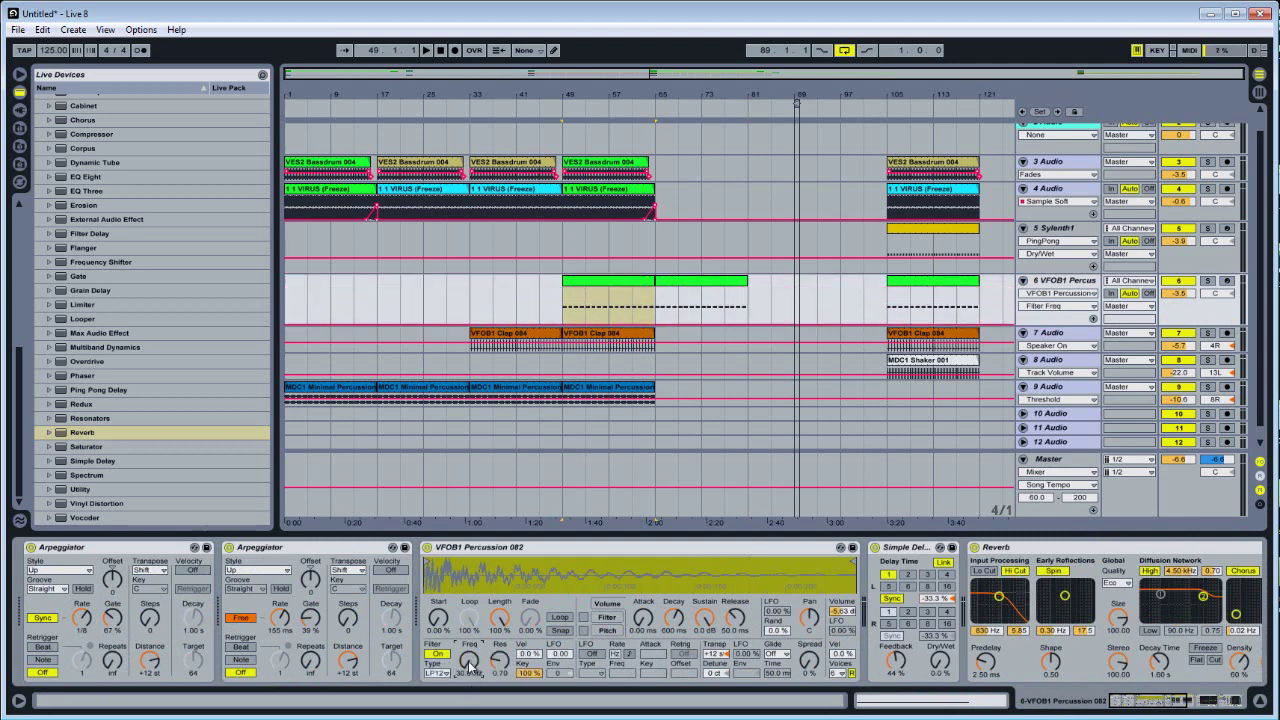
pyautogui.click(640, 305)
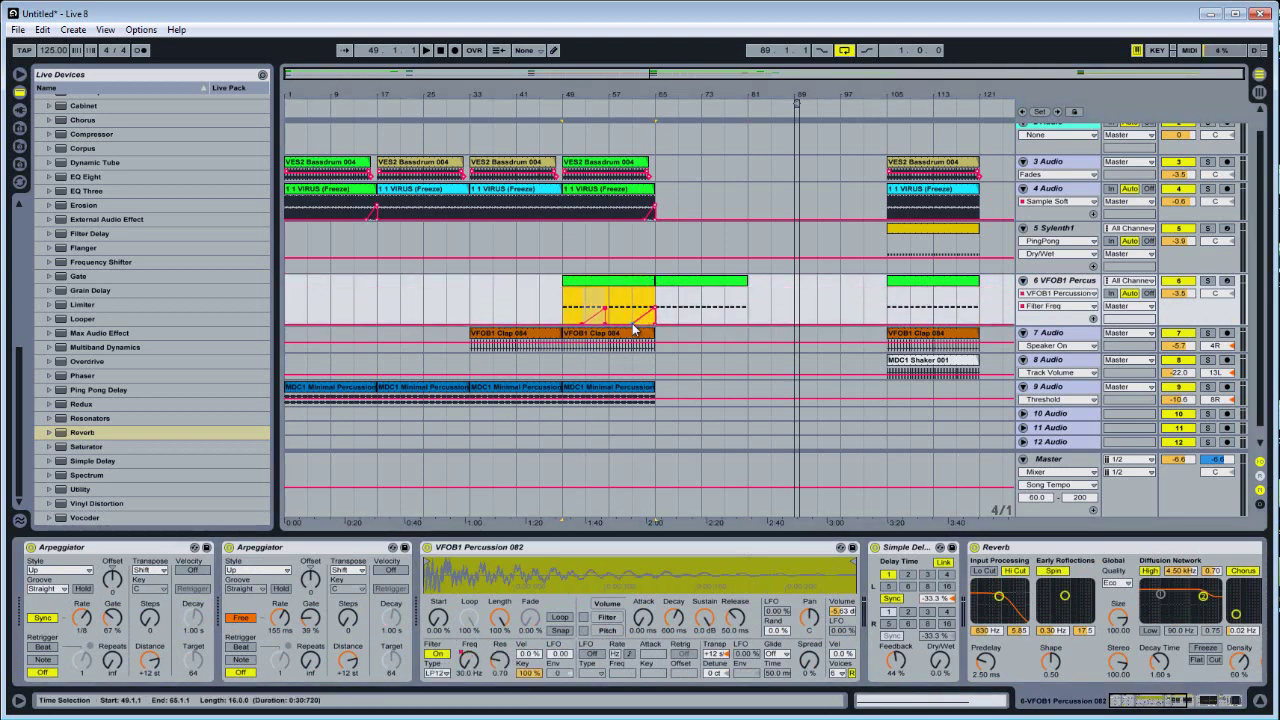
pyautogui.click(633, 326)
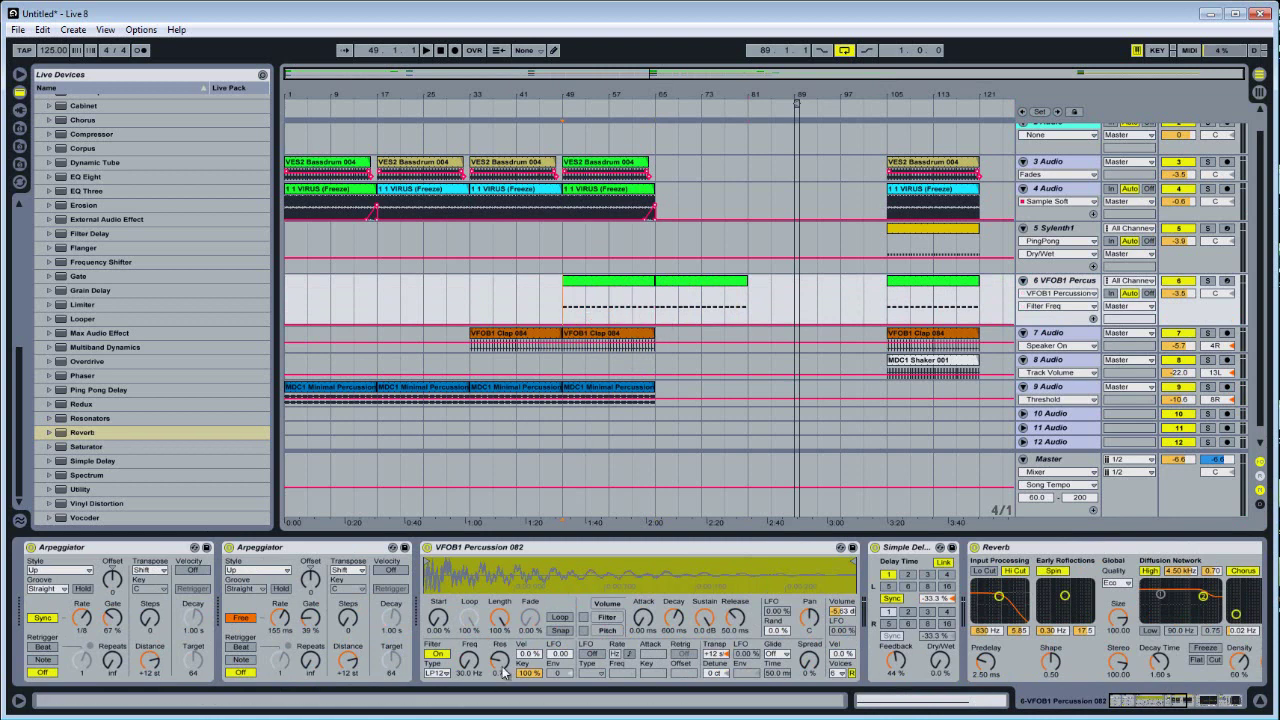
# Step: Insert another Reverb directly after the Simple Delay in track 6's device chain
pyautogui.click(905, 548)
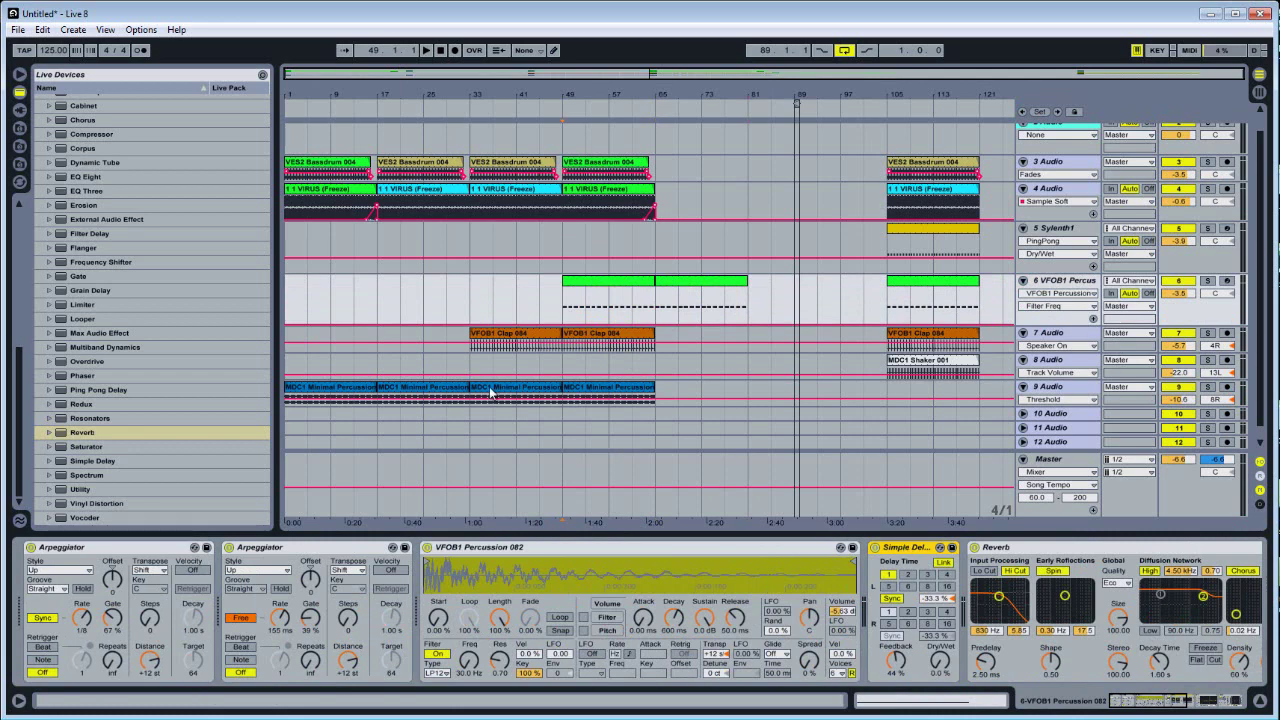
pyautogui.click(84, 432)
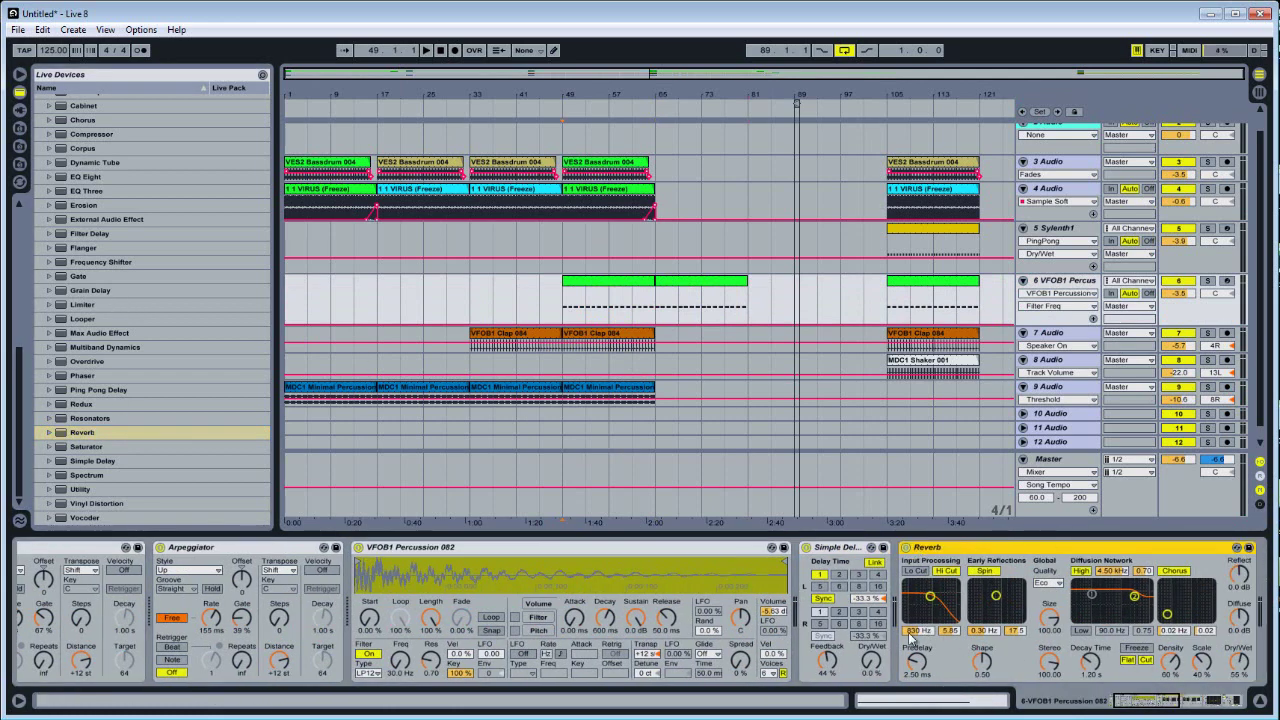
pyautogui.moveTo(1148, 716)
pyautogui.mouseDown()
pyautogui.moveTo(1200, 714)
pyautogui.moveTo(1138, 712)
pyautogui.mouseUp()
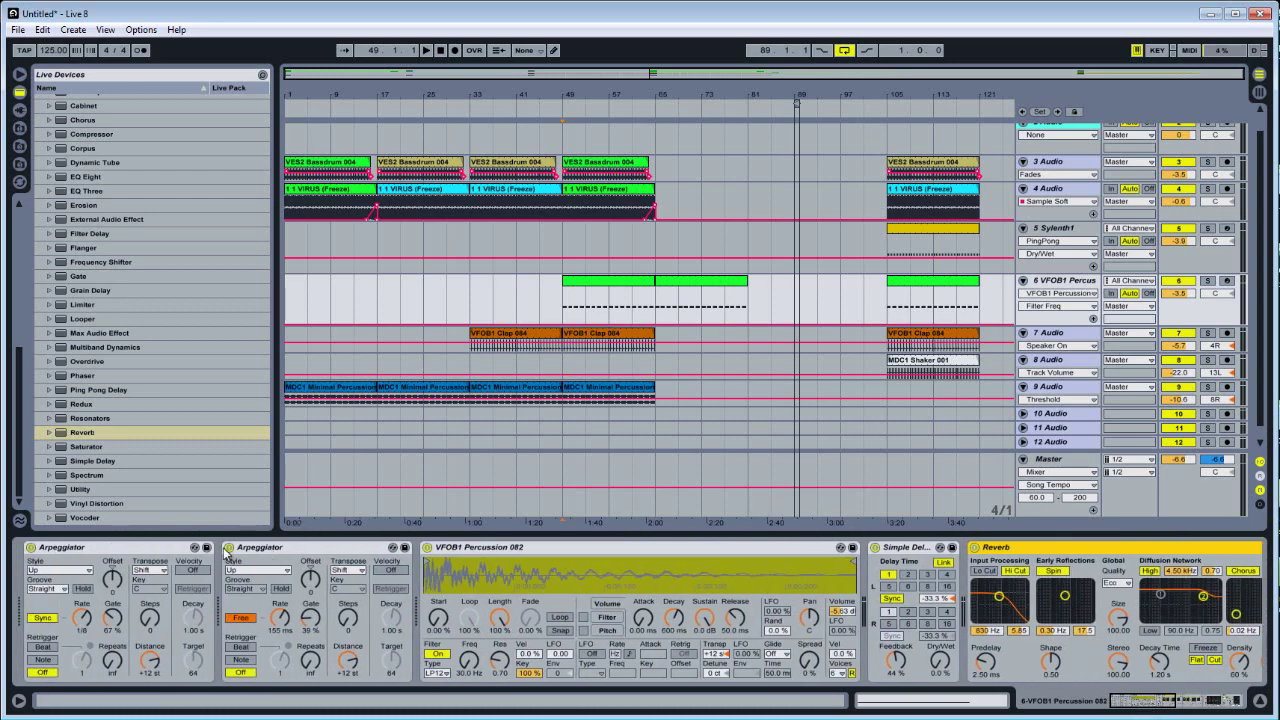
# Step: Group track 6's devices from the first Arpeggiator through the new Reverb into an Instrument Rack and show its macro controls
pyautogui.click(143, 553)
pyautogui.rightClick(143, 553)
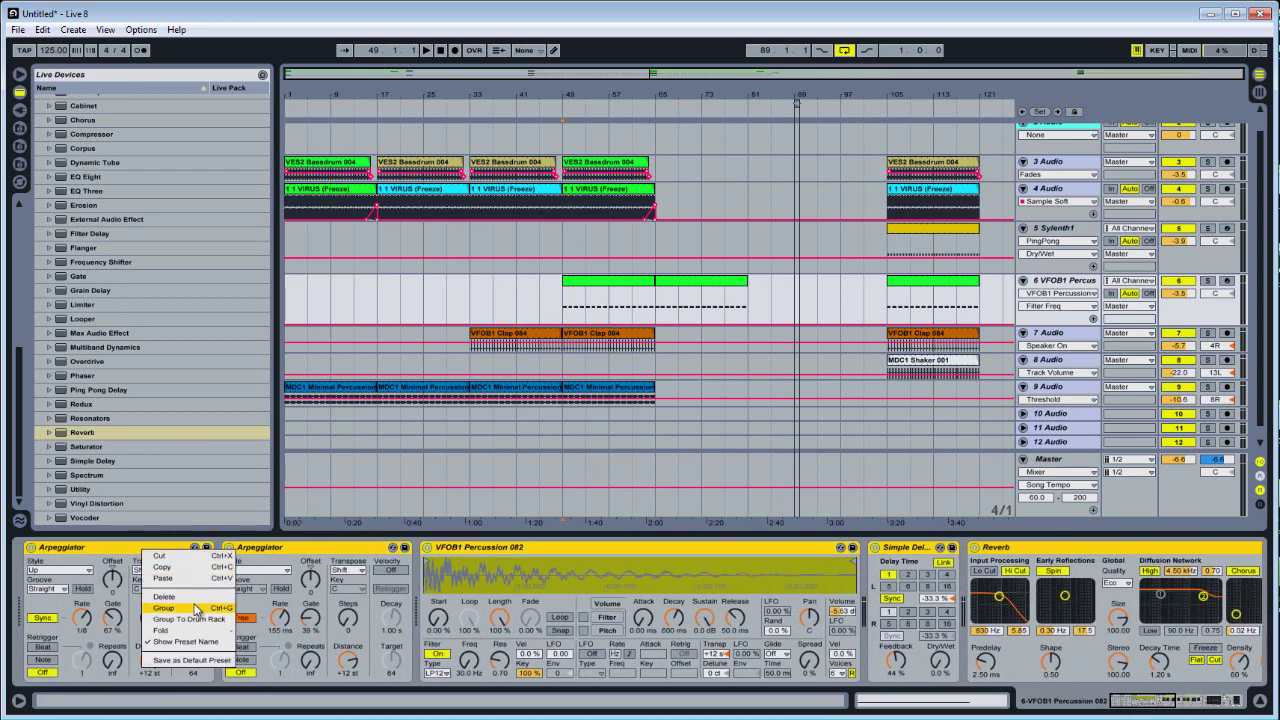
pyautogui.click(196, 609)
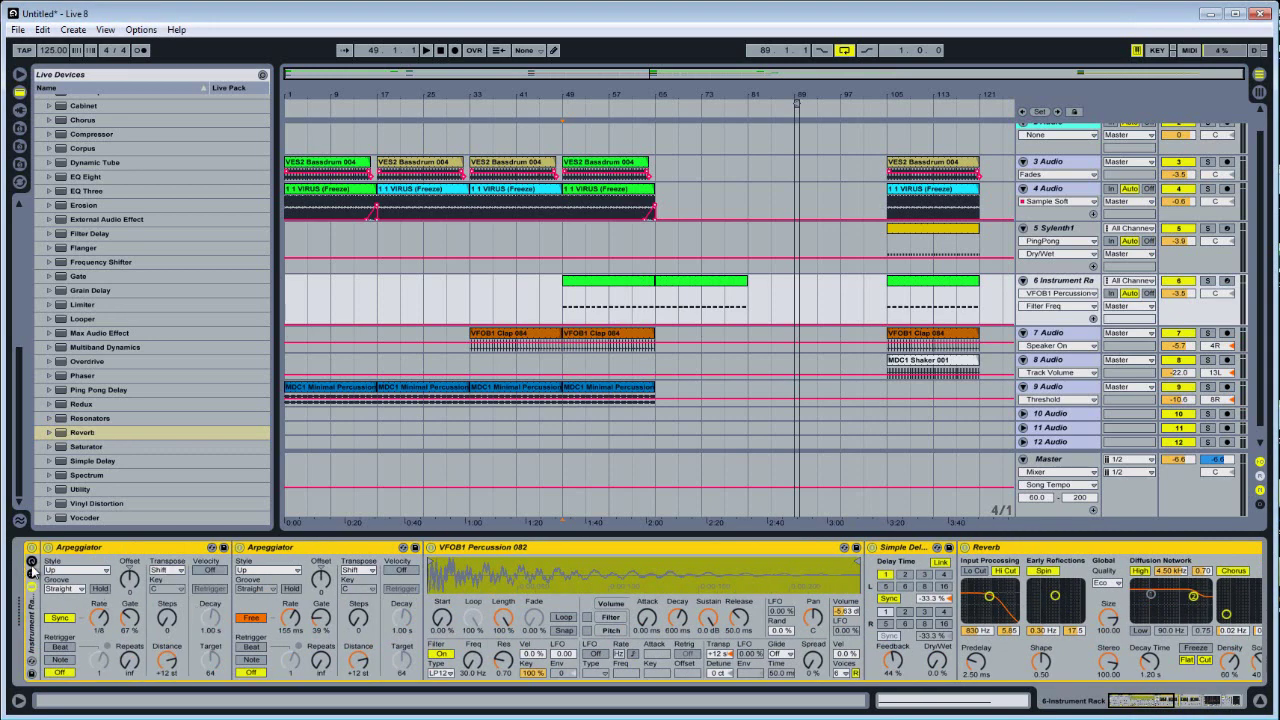
pyautogui.click(32, 569)
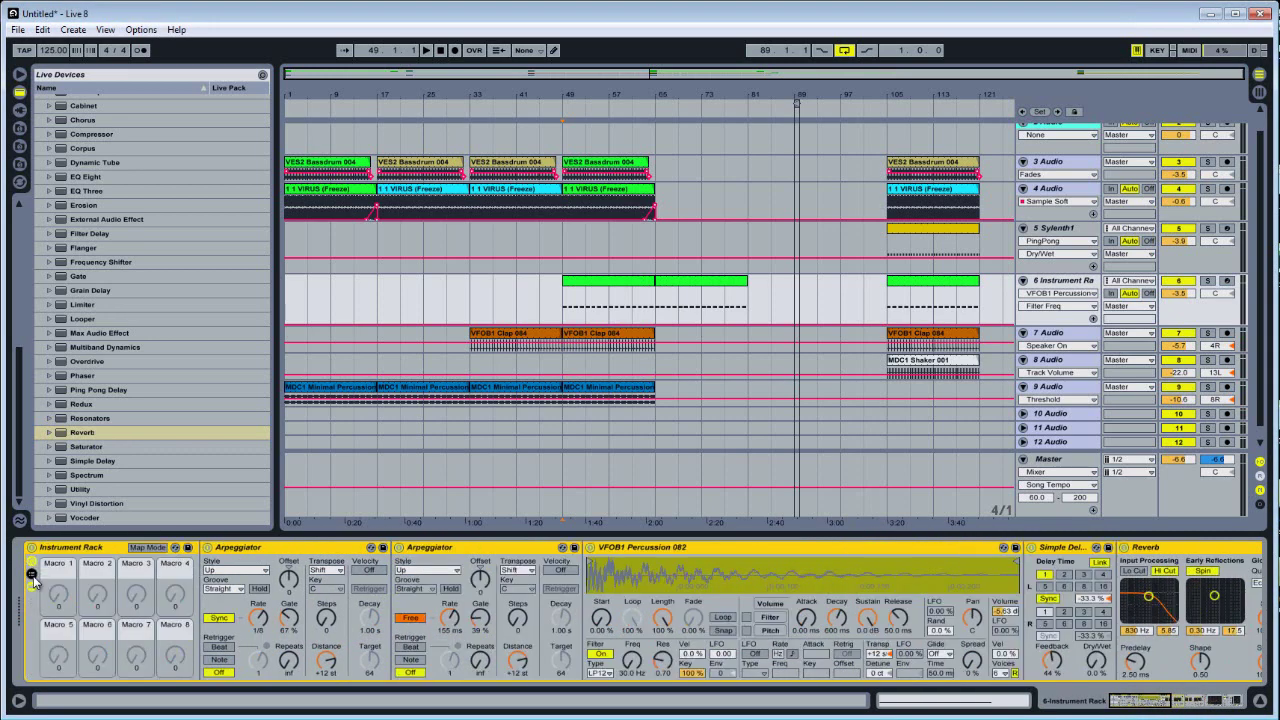
pyautogui.click(32, 578)
pyautogui.click(32, 578)
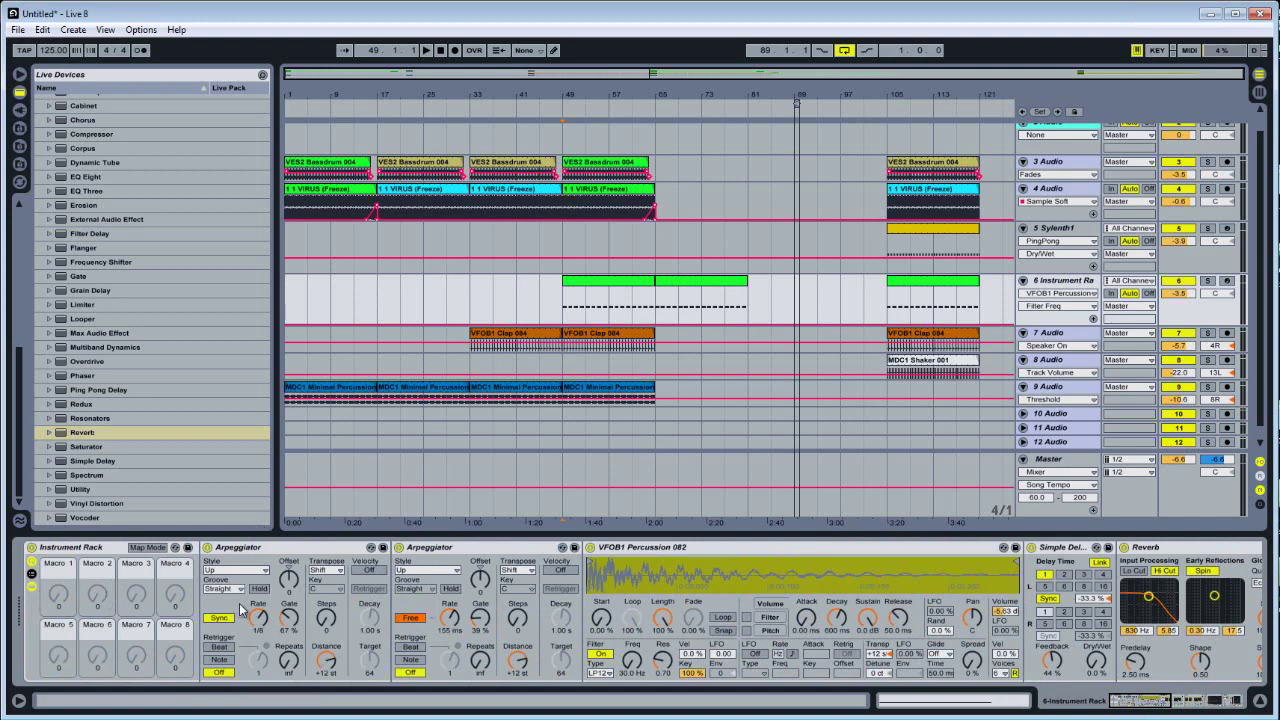
# Step: Map the second Arpeggiator's free rate to Macro 1 and the first Arpeggiator's synced rate to Macro 2
pyautogui.rightClick(450, 618)
pyautogui.click(477, 535)
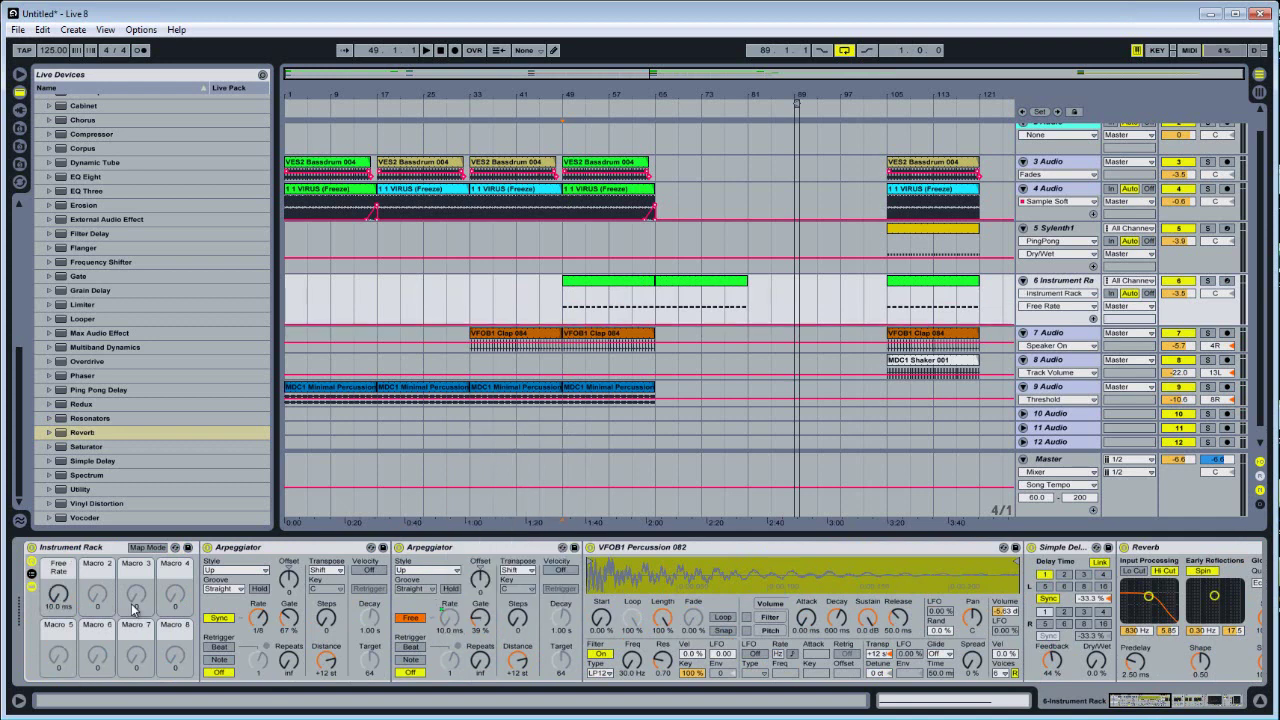
pyautogui.rightClick(262, 618)
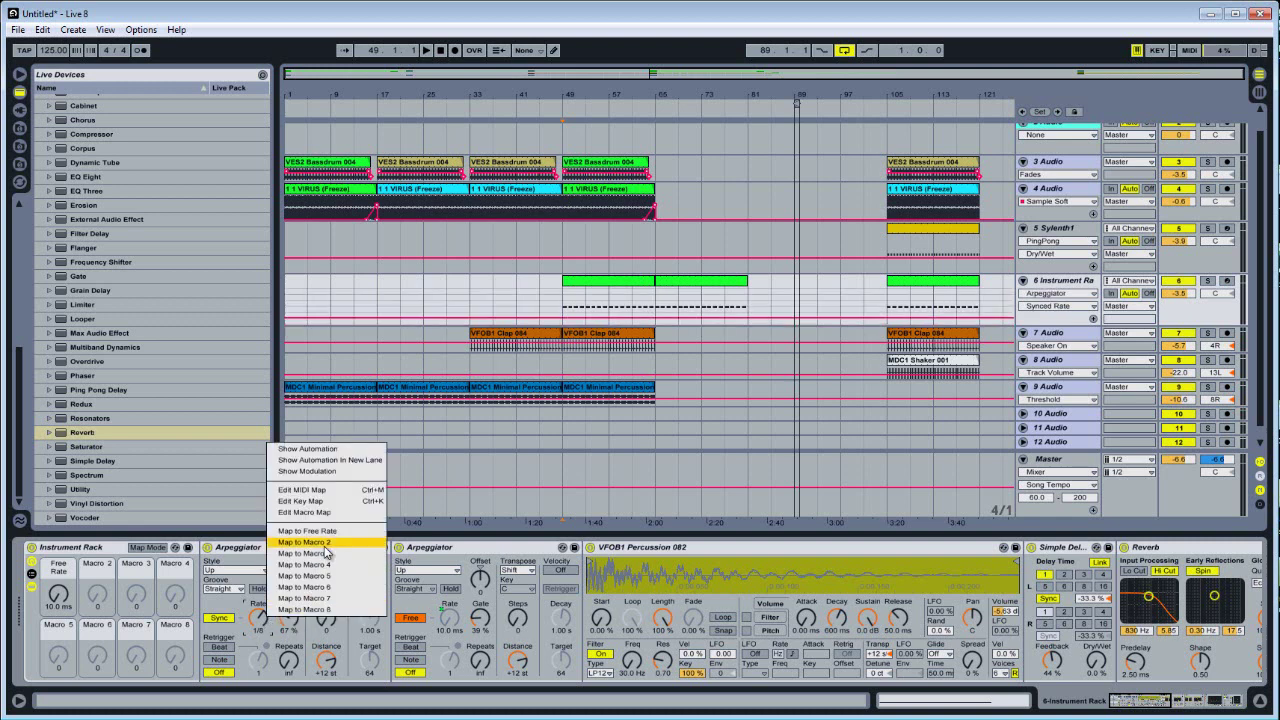
pyautogui.click(300, 546)
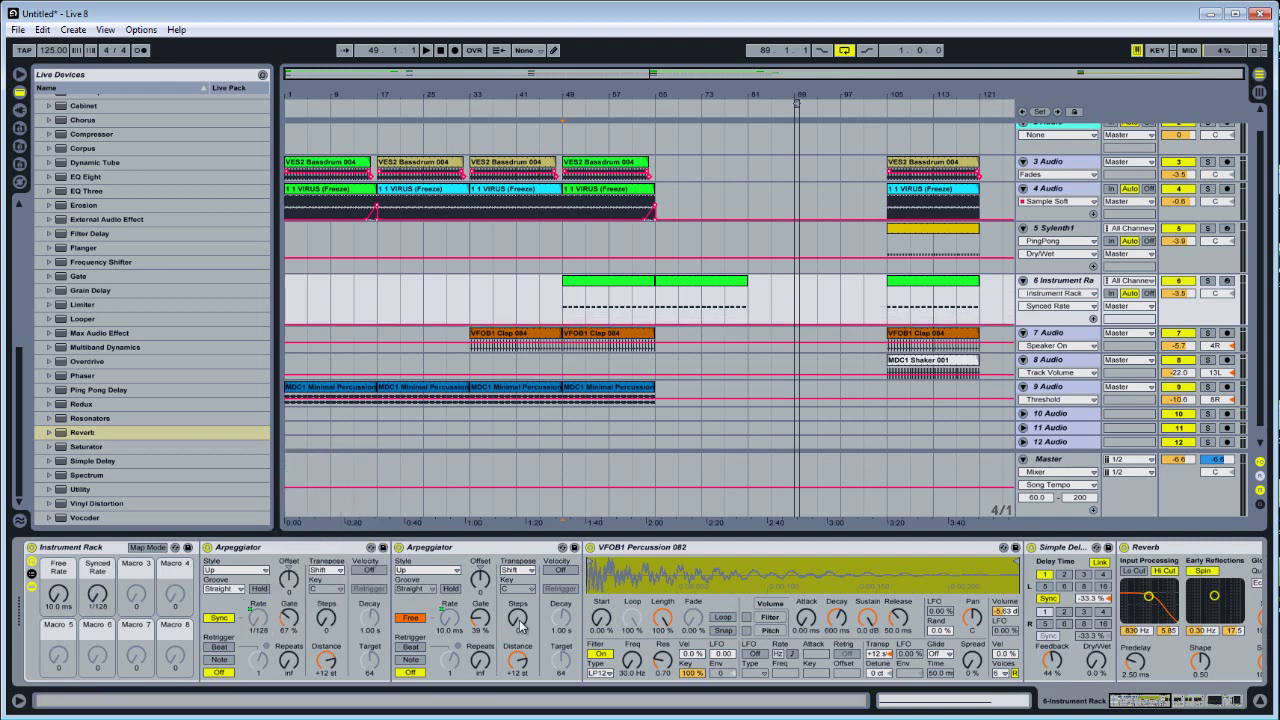
# Step: Map the first Arpeggiator's transpose steps to Macro 4 and the second Arpeggiator's gate to Macro 3
pyautogui.rightClick(326, 618)
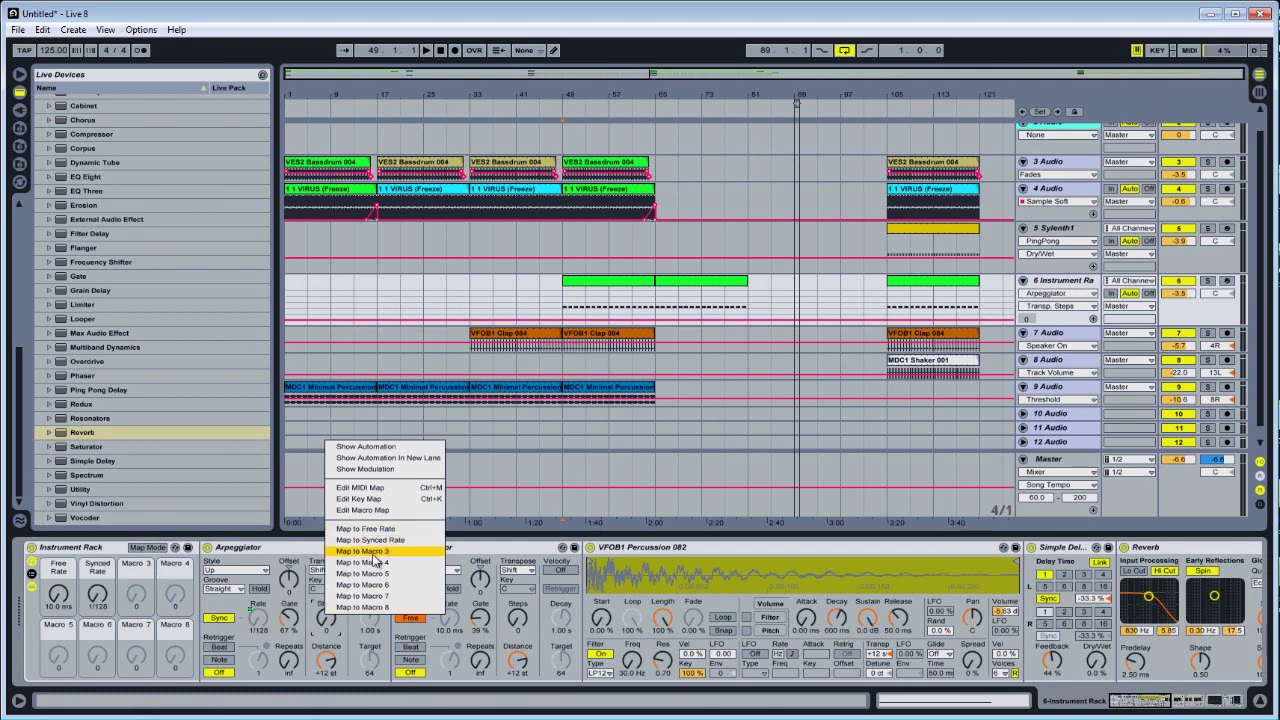
pyautogui.click(374, 564)
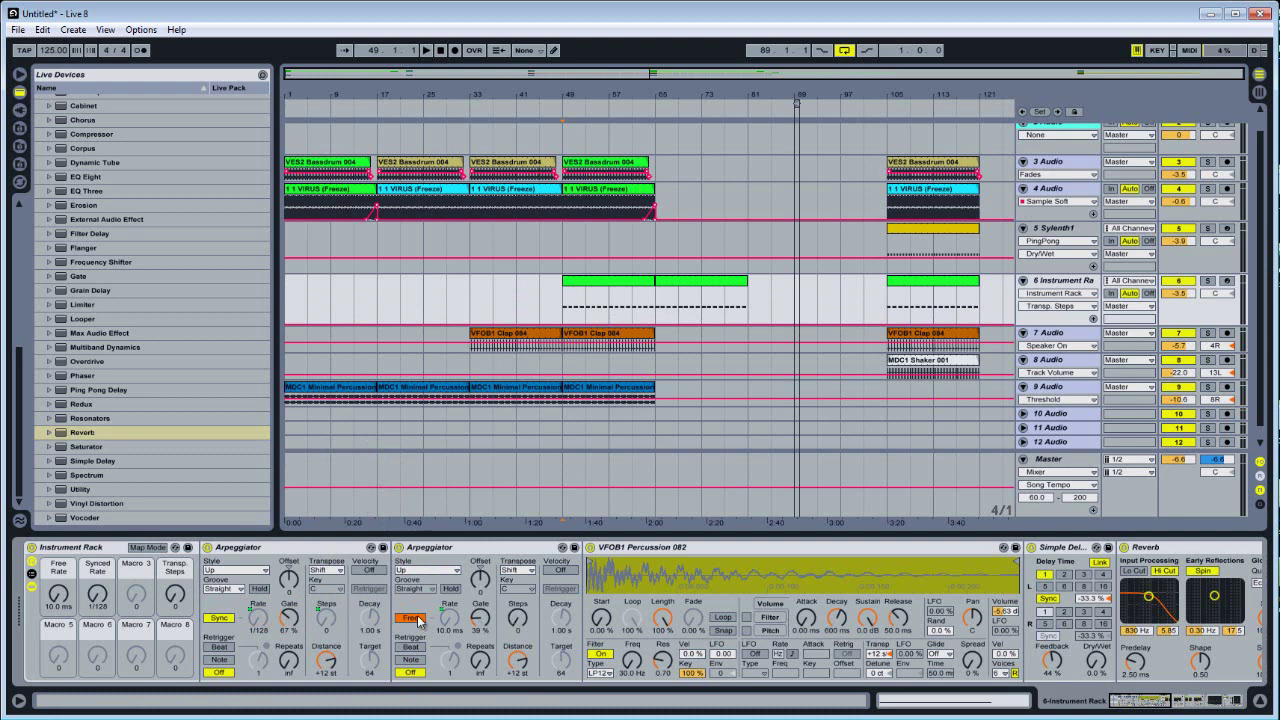
pyautogui.rightClick(481, 620)
pyautogui.click(538, 556)
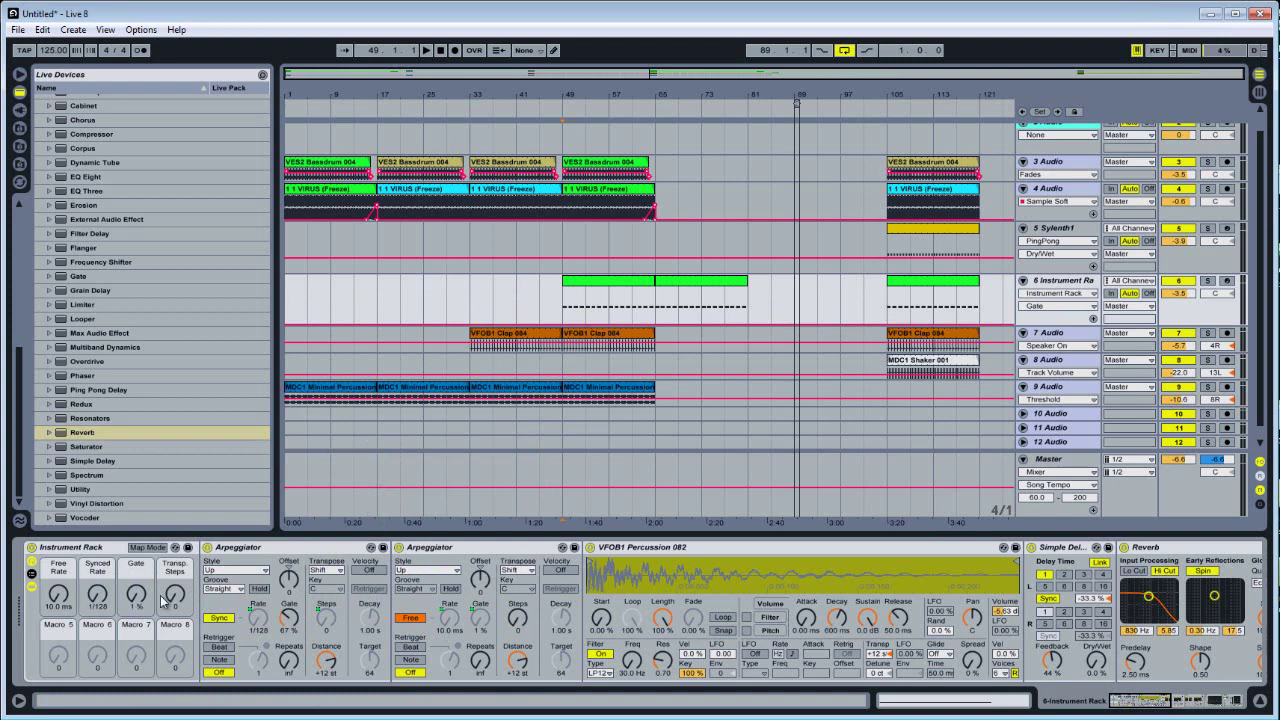
# Step: Solo track 6 and play its percussion clip from bar 65
pyautogui.click(737, 283)
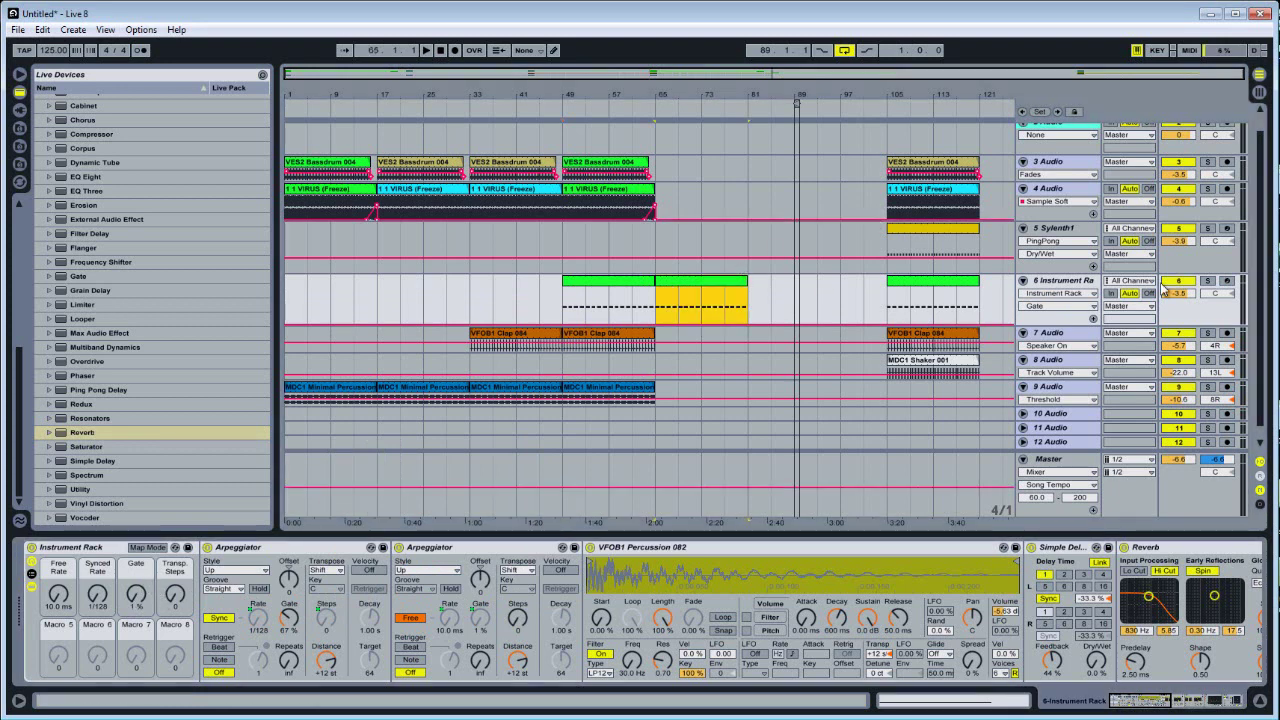
pyautogui.click(1210, 283)
pyautogui.click(698, 281)
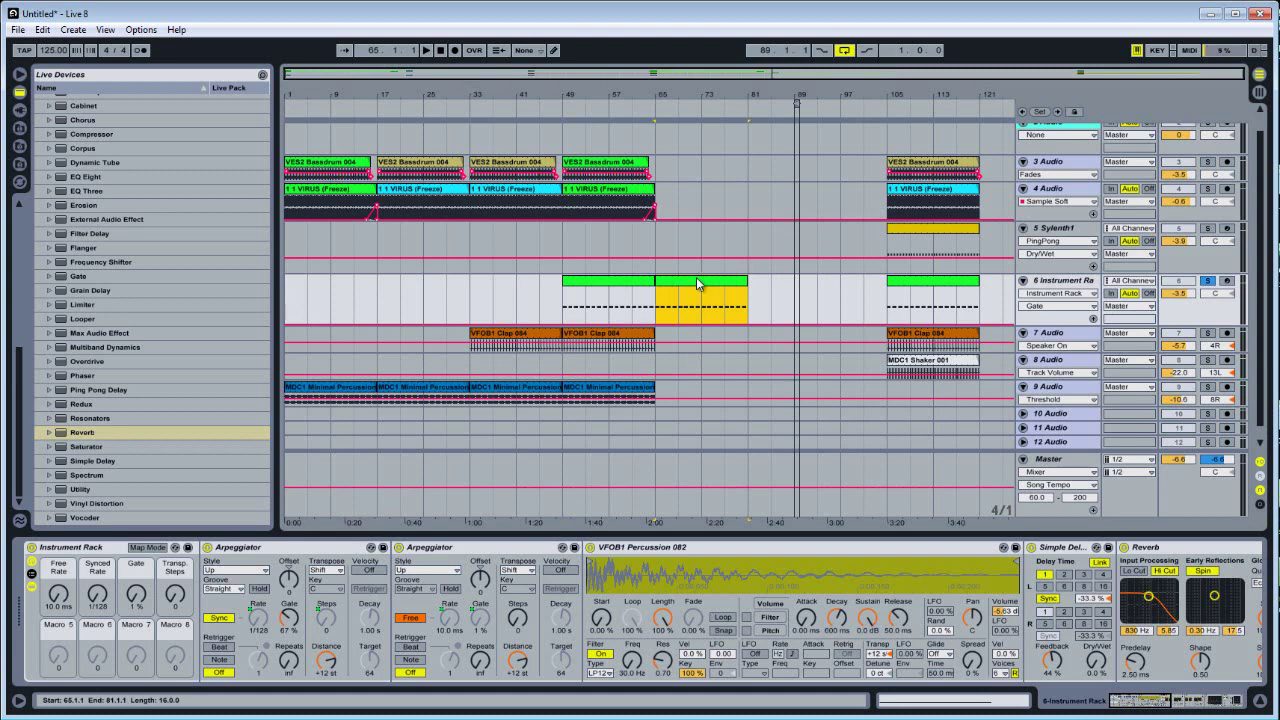
pyautogui.press('space')
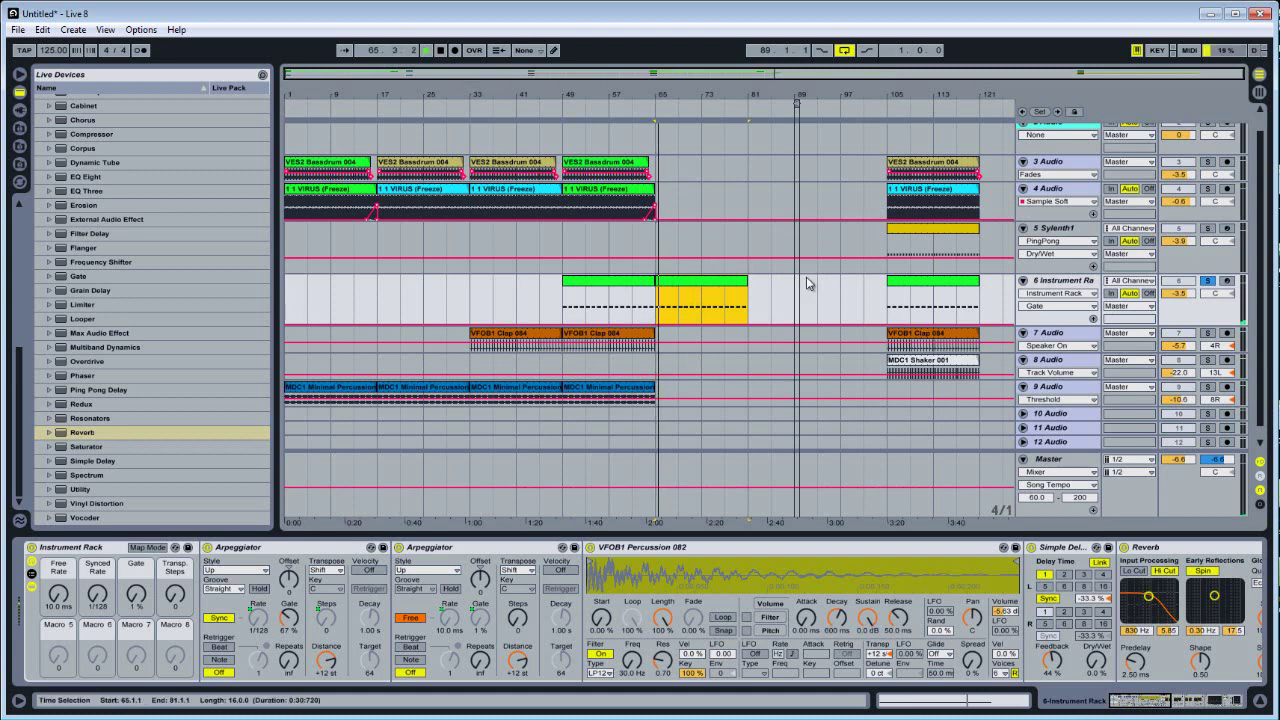
# Step: Try the Free Rate macro on track 6's Instrument Rack, and undo that change together with all four macro mappings
pyautogui.press('space')
pyautogui.moveTo(58, 594)
pyautogui.mouseDown()
pyautogui.moveTo(54, 584)
pyautogui.moveTo(53, 596)
pyautogui.mouseUp()
pyautogui.press('space')
pyautogui.hotkey('ctrl', 'z')
pyautogui.hotkey('ctrl', 'z')
pyautogui.hotkey('ctrl', 'z')
pyautogui.hotkey('ctrl', 'z')
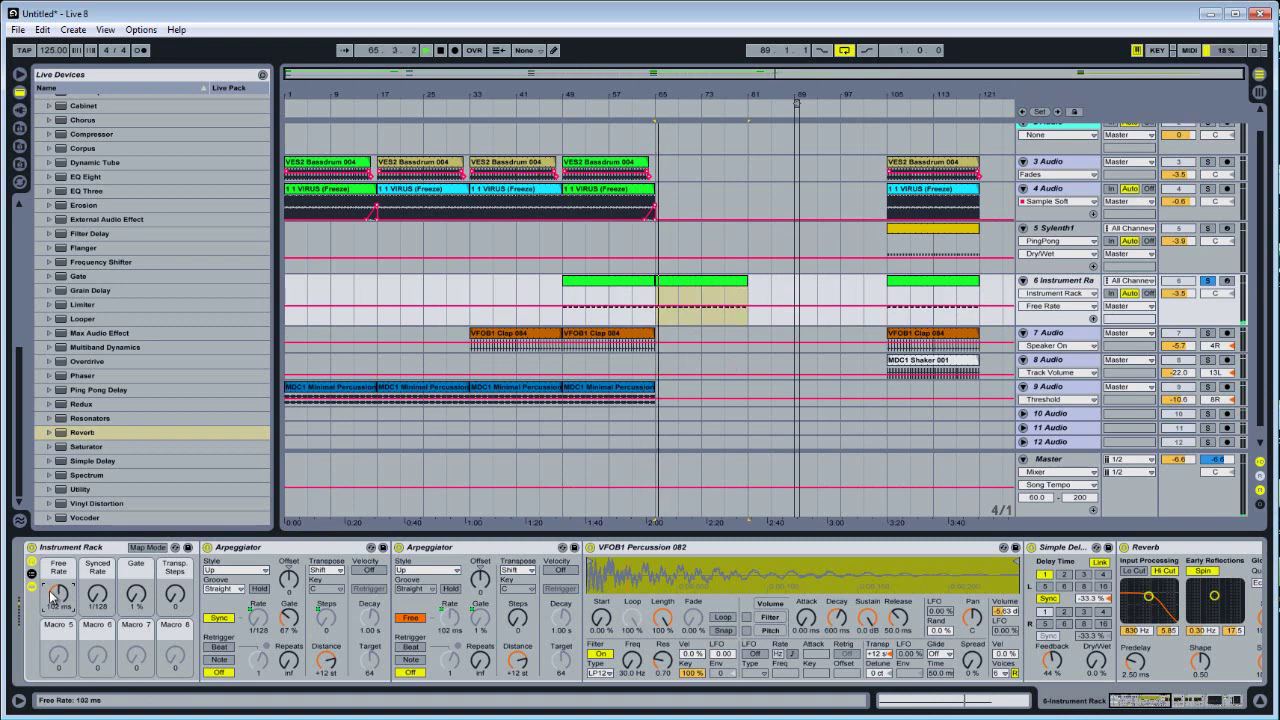
pyautogui.hotkey('ctrl', 'z')
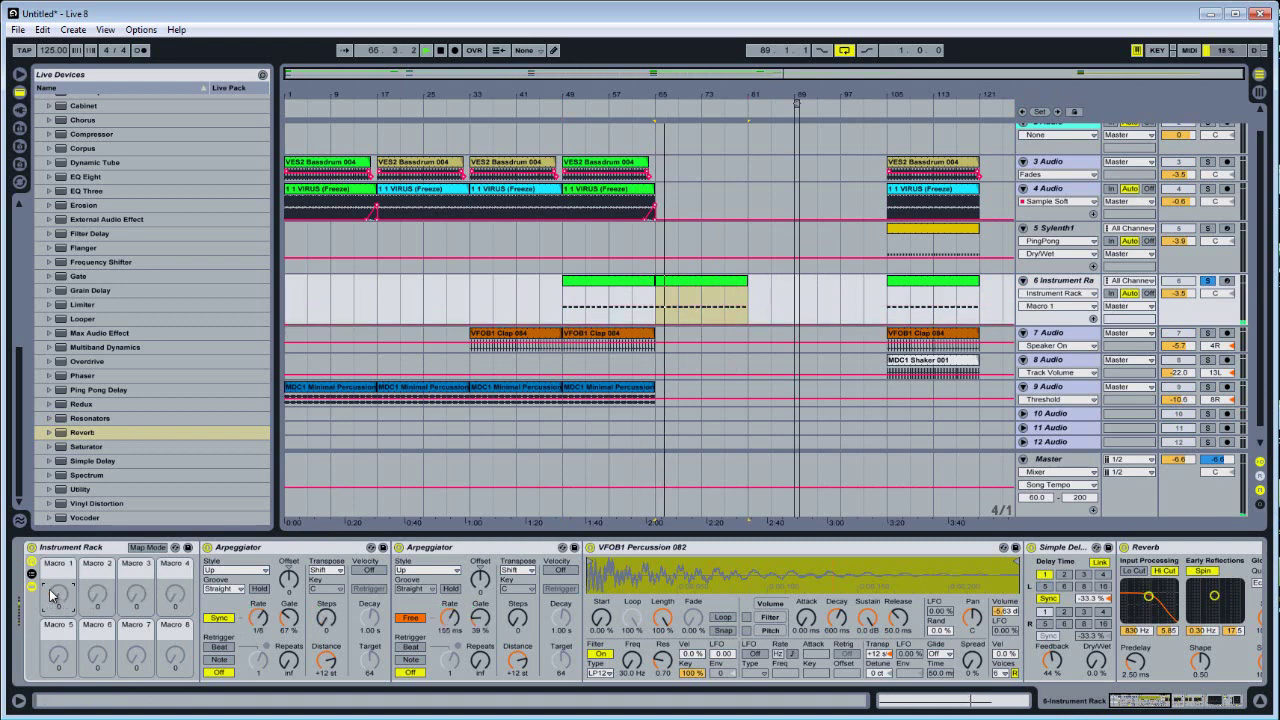
# Step: Map the second Arpeggiator's free rate to Macro 1 and set the macro to 155 ms
pyautogui.rightClick(457, 617)
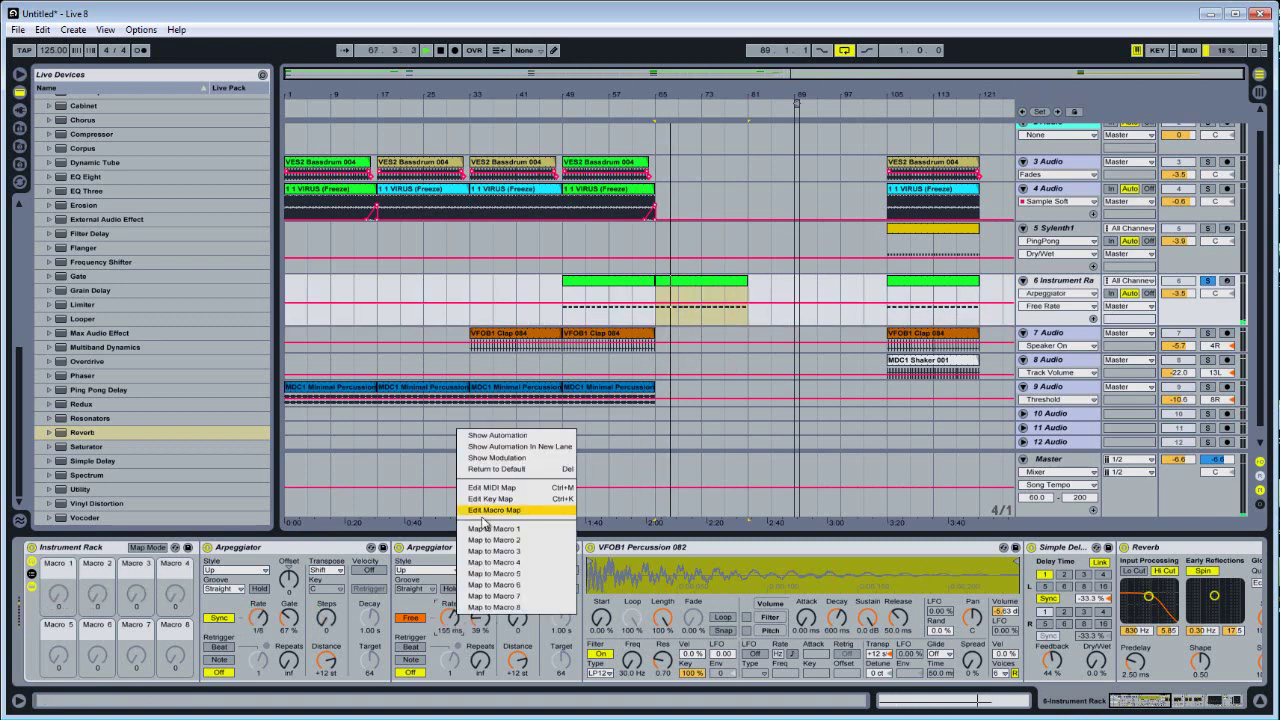
pyautogui.click(490, 529)
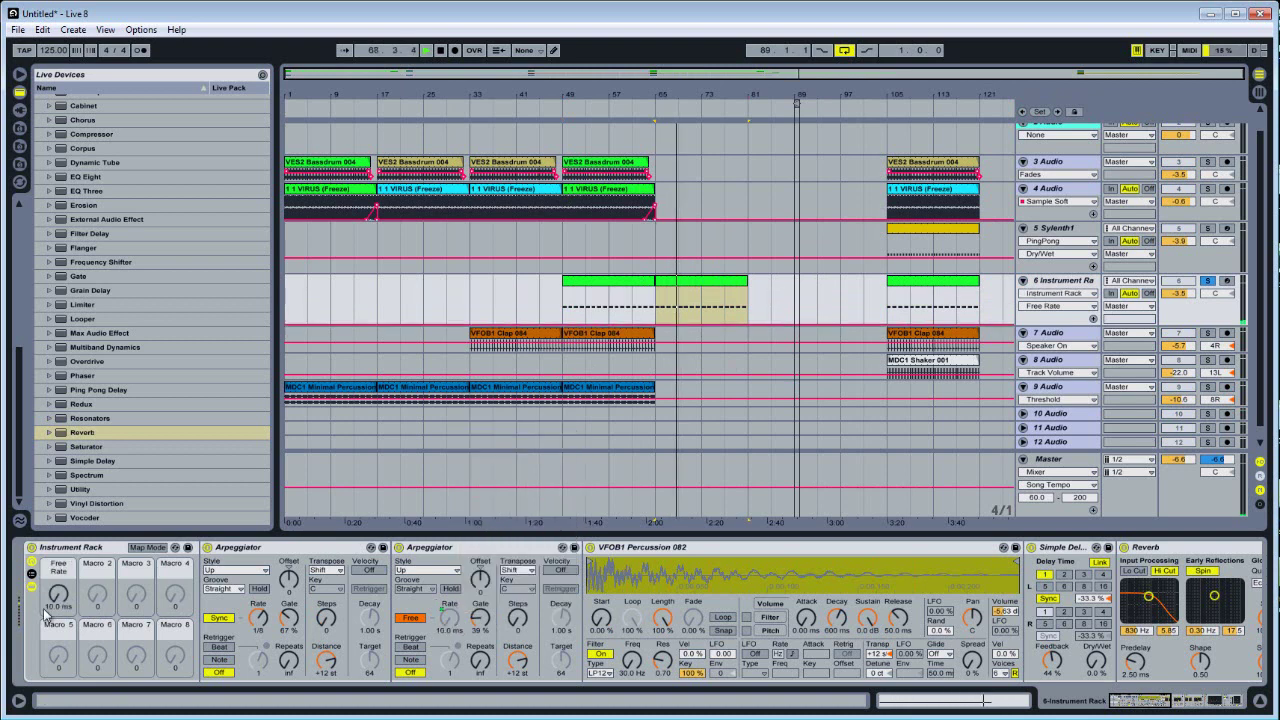
pyautogui.moveTo(58, 603); pyautogui.dragTo(61, 614)
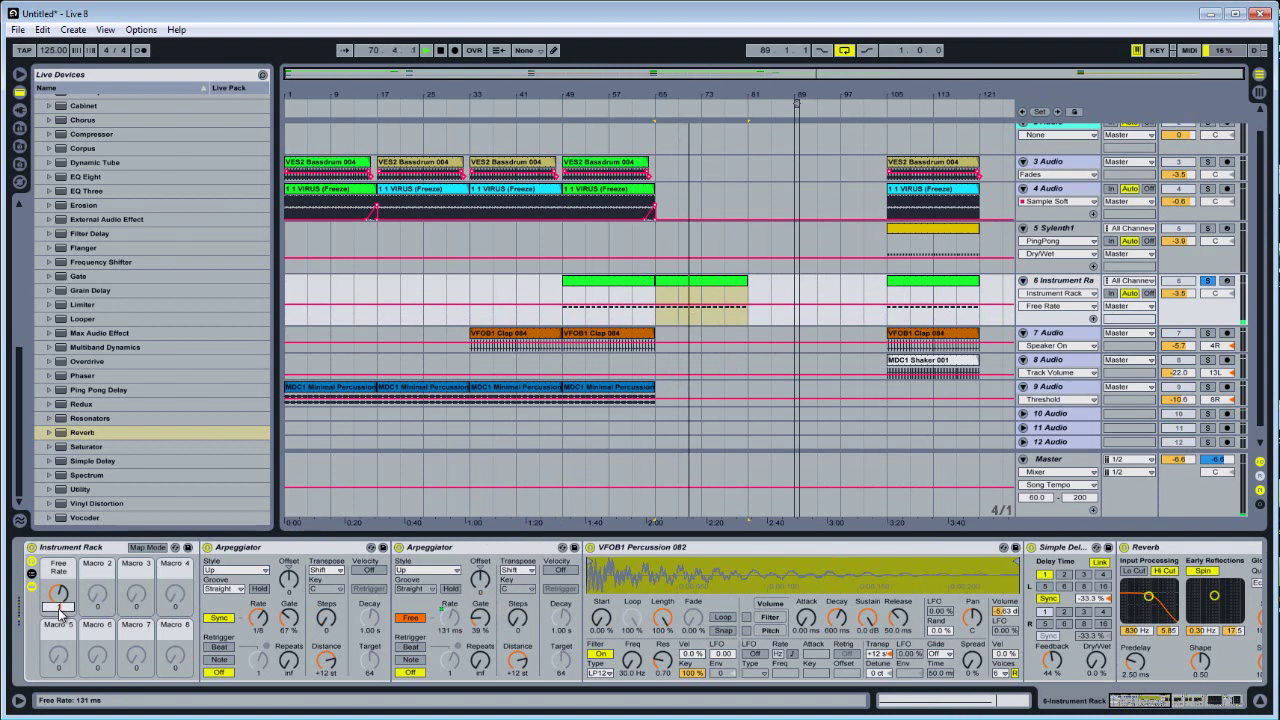
# Step: Play track 6's percussion clip from bar 65 and show the track's device chain
pyautogui.click(697, 285)
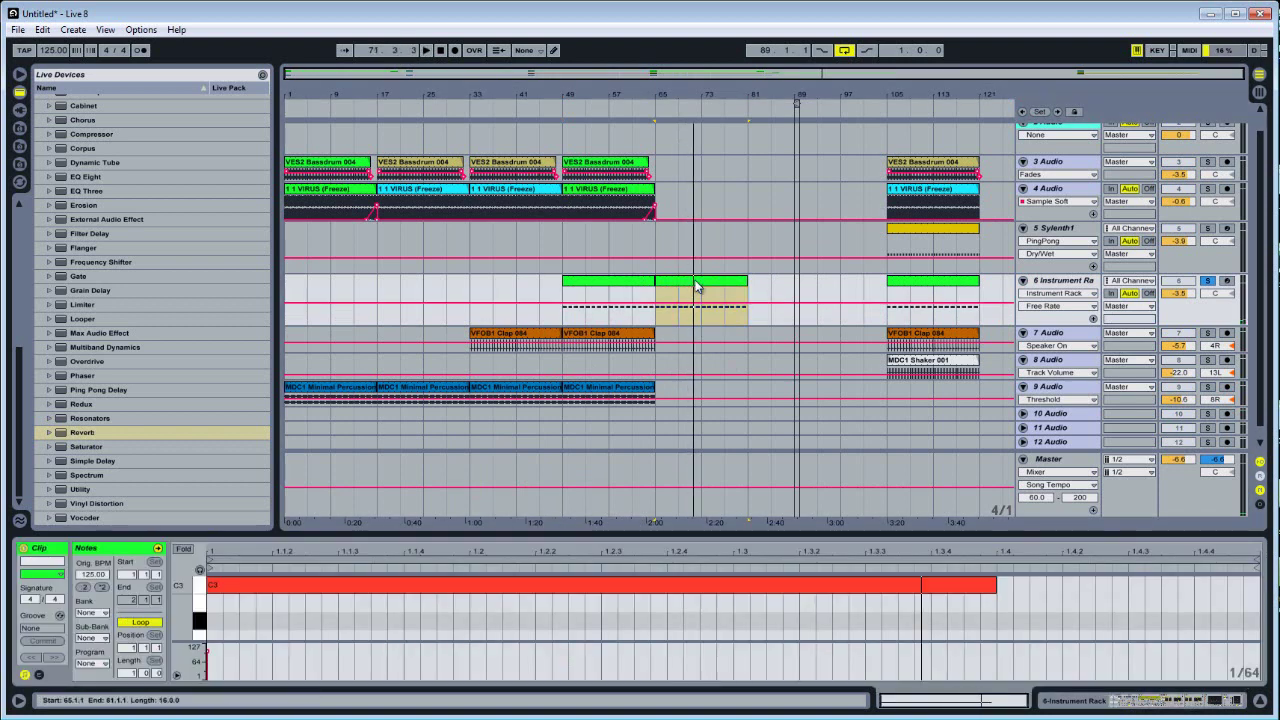
pyautogui.press('space')
pyautogui.click(1225, 303)
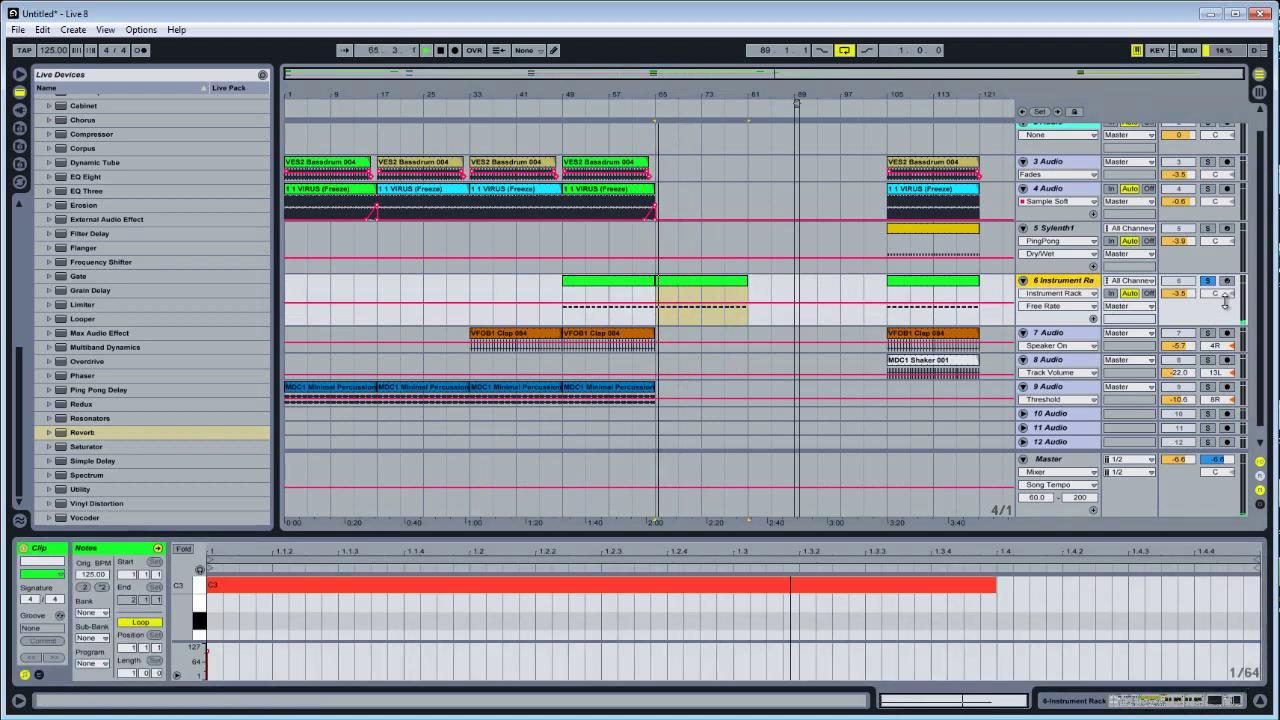
pyautogui.hotkey('shift', 'Tab')
# Step: Map the VFOB1 Percussion 082 filter frequency to Macro 5 and set it to 18.5 kHz
pyautogui.click(631, 663)
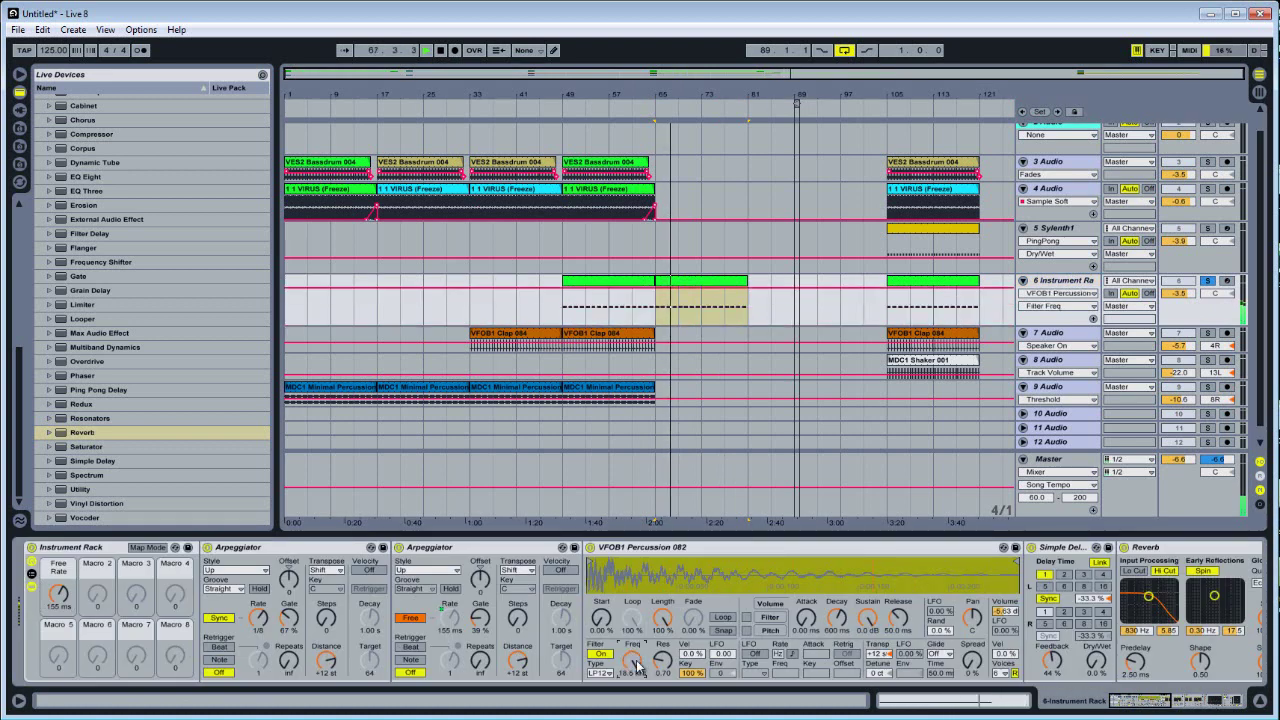
pyautogui.rightClick(633, 662)
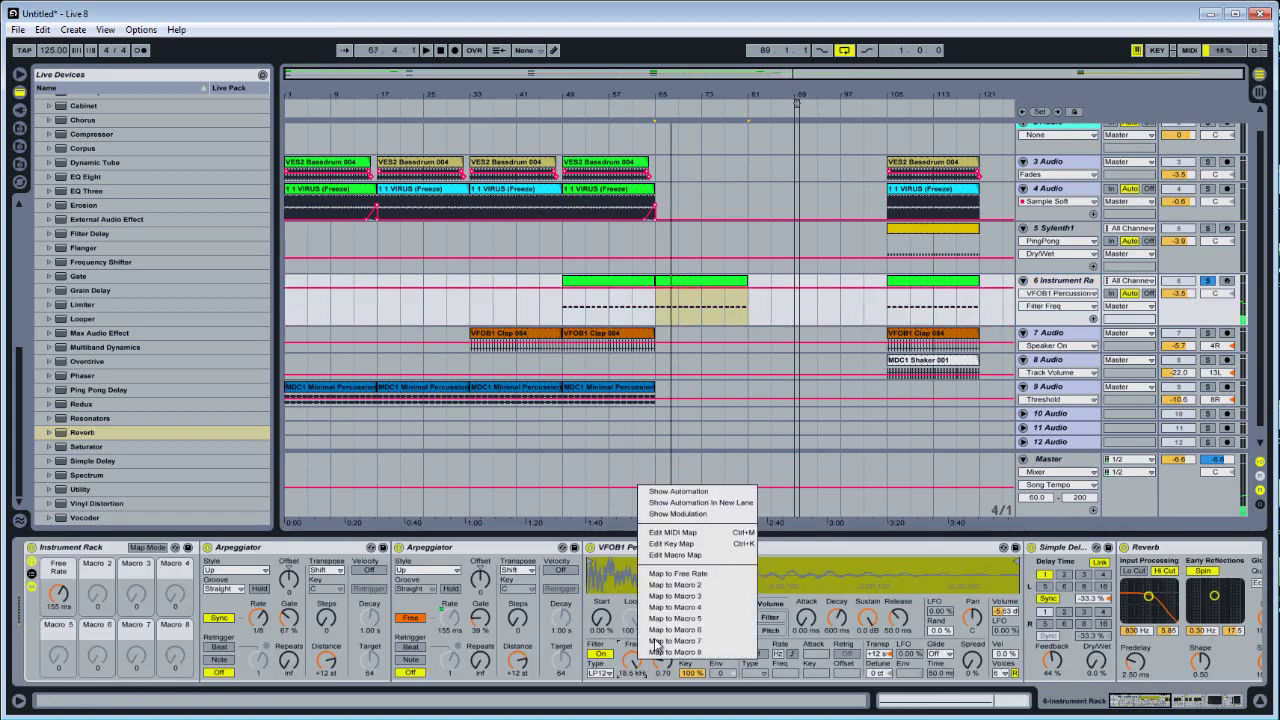
pyautogui.click(708, 620)
pyautogui.moveTo(58, 657); pyautogui.dragTo(58, 570)
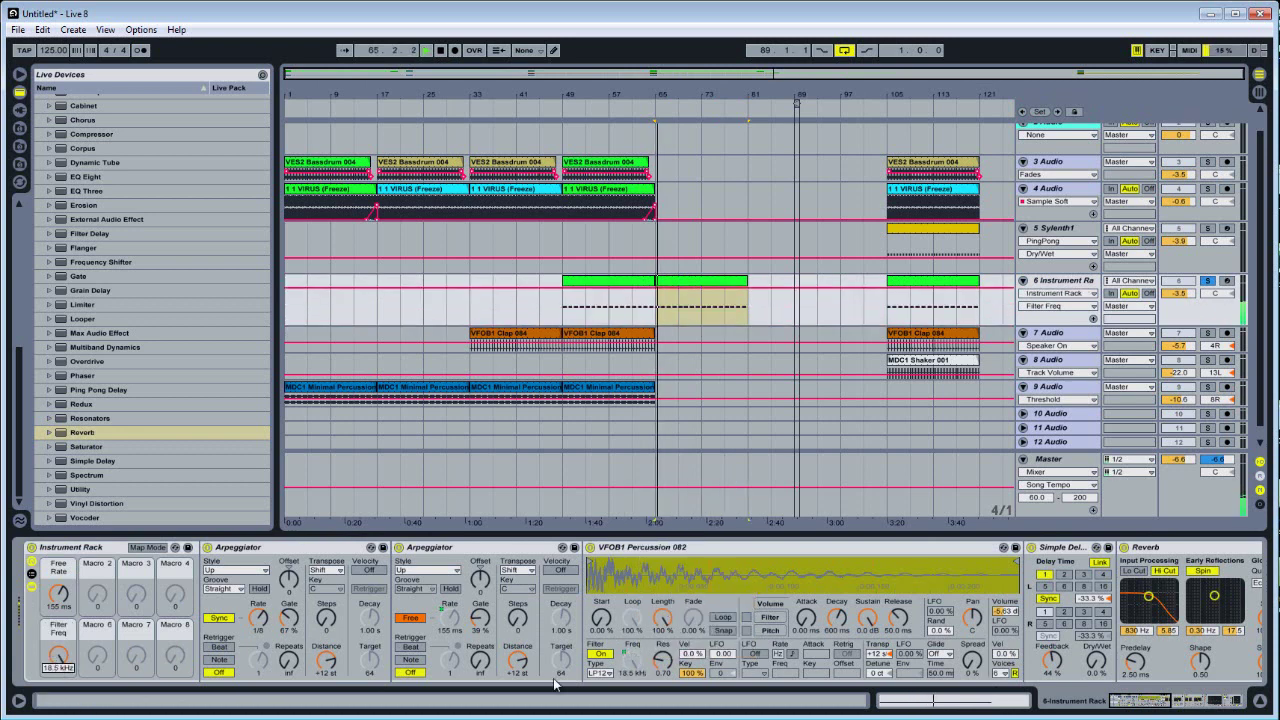
# Step: Map the Simple Delay's Dry/Wet to Macro 8 and keep the macro at 0 %
pyautogui.rightClick(1097, 667)
pyautogui.click(1155, 660)
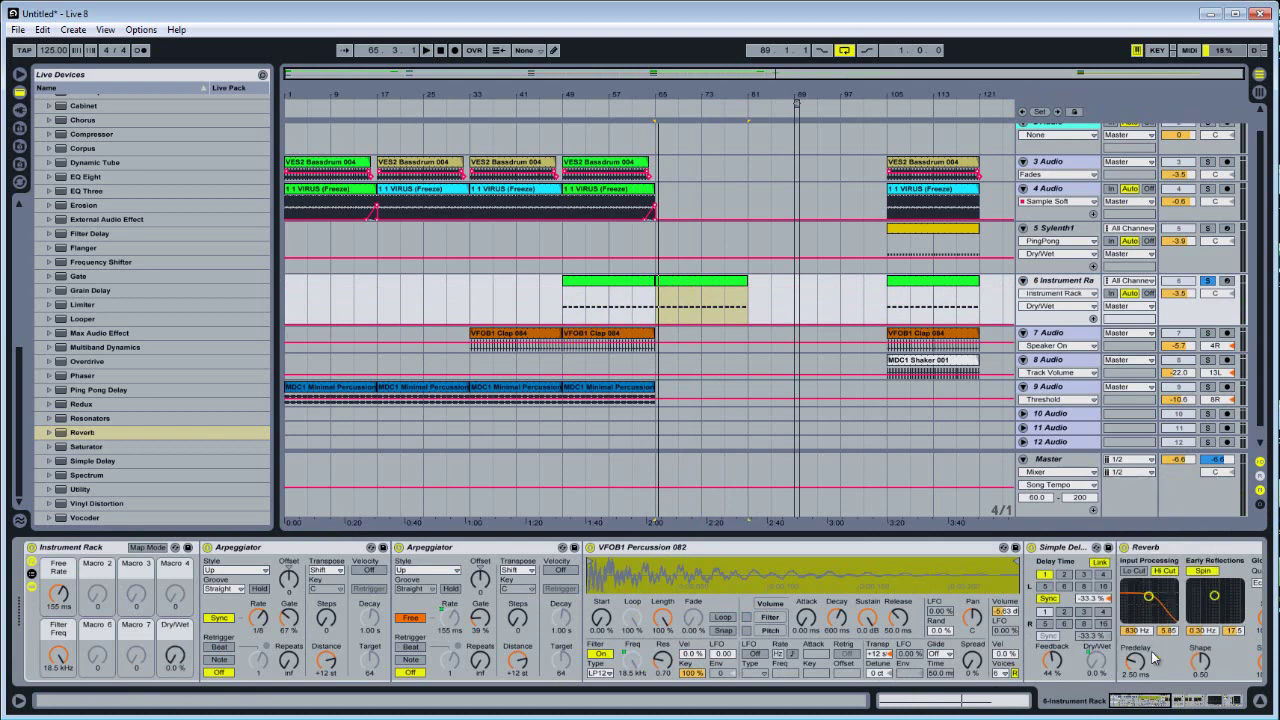
pyautogui.moveTo(188, 676)
pyautogui.mouseDown()
pyautogui.moveTo(184, 650)
pyautogui.moveTo(188, 678)
pyautogui.mouseUp()
# Step: Map the first Arpeggiator's synced rate to Macro 2 and set the macro to 1/8
pyautogui.click(261, 621)
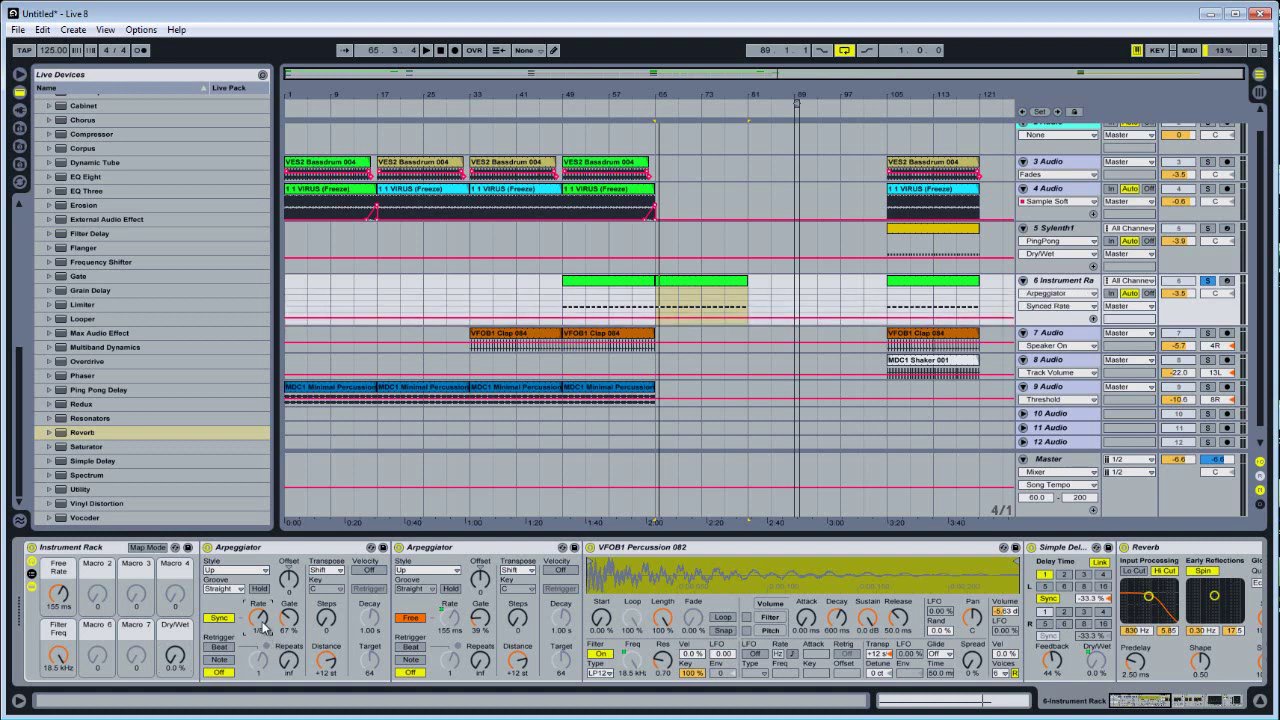
pyautogui.rightClick(261, 621)
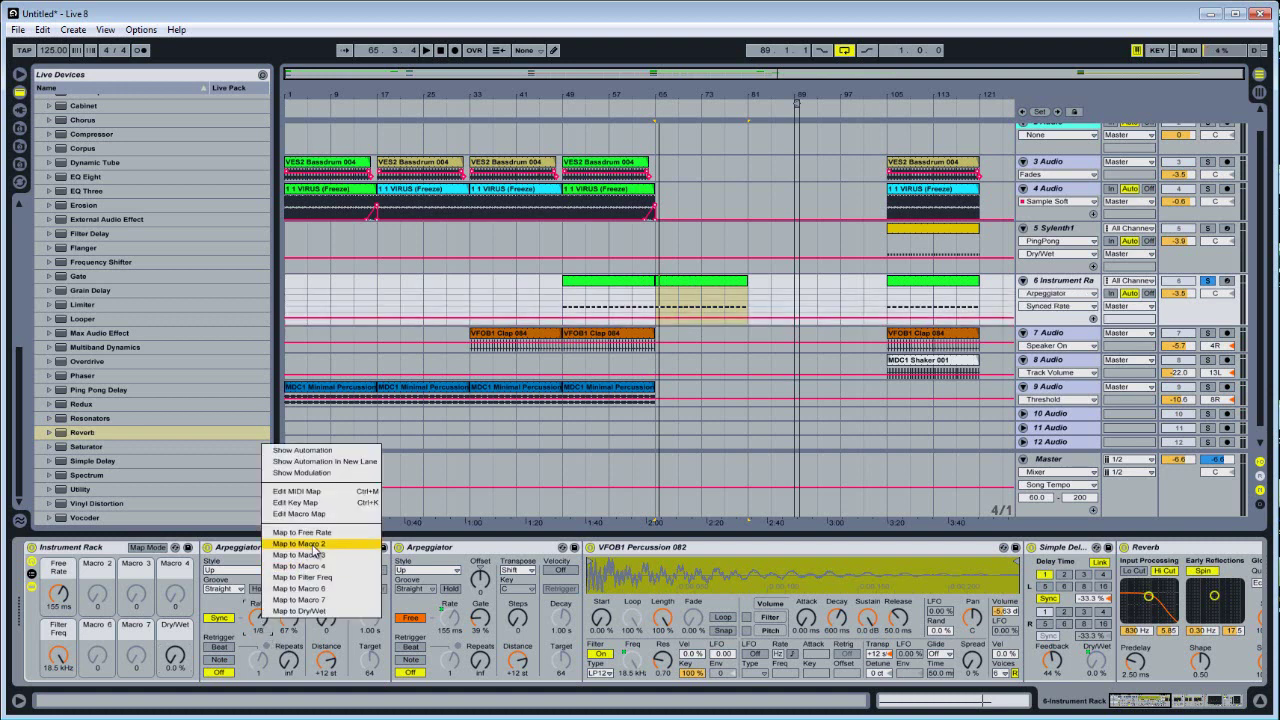
pyautogui.click(313, 545)
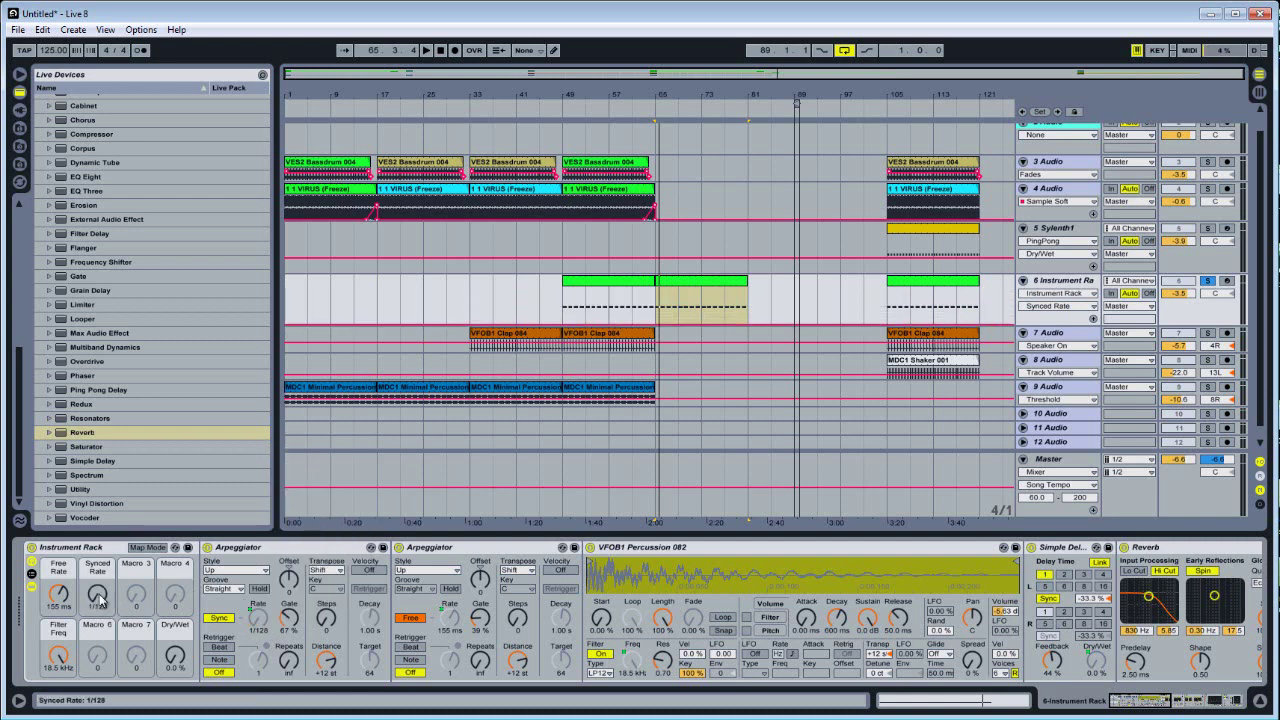
pyautogui.rightClick(258, 622)
pyautogui.click(333, 547)
pyautogui.moveTo(107, 606); pyautogui.dragTo(96, 598)
pyautogui.press('space')
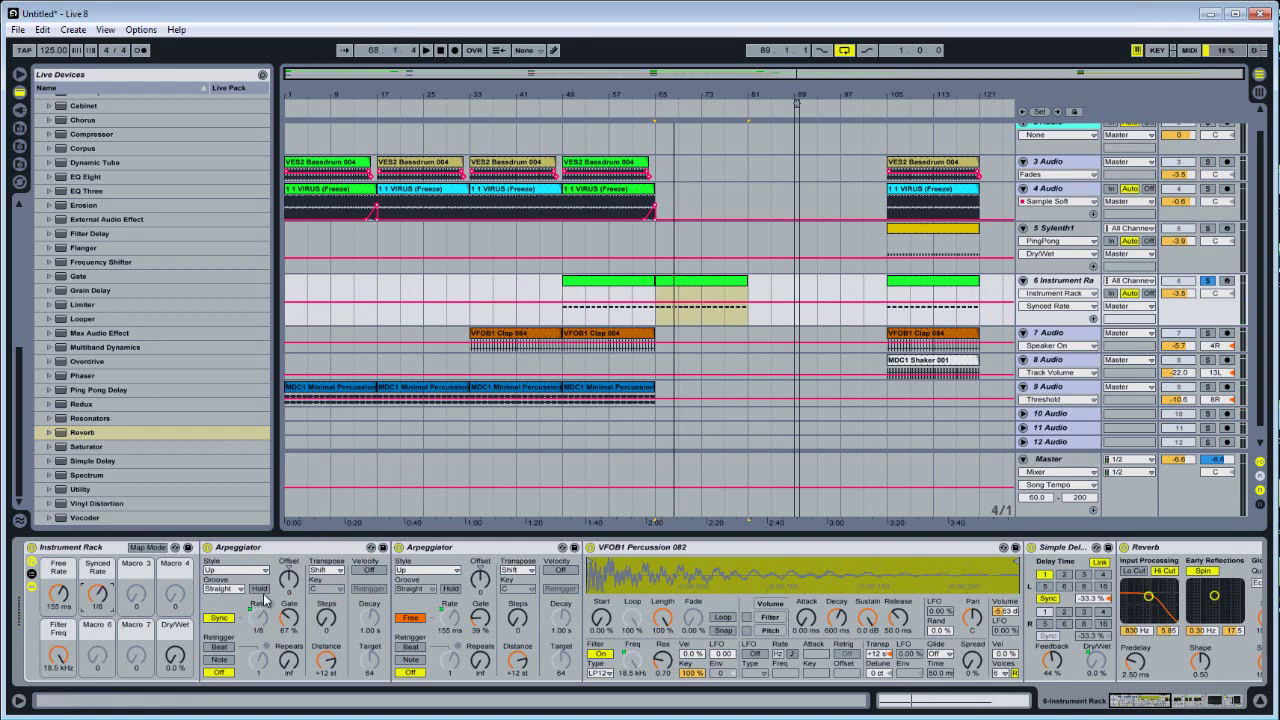
# Step: Map the second Arpeggiator's gate to Macro 4 and set the macro to 39 %
pyautogui.rightClick(482, 624)
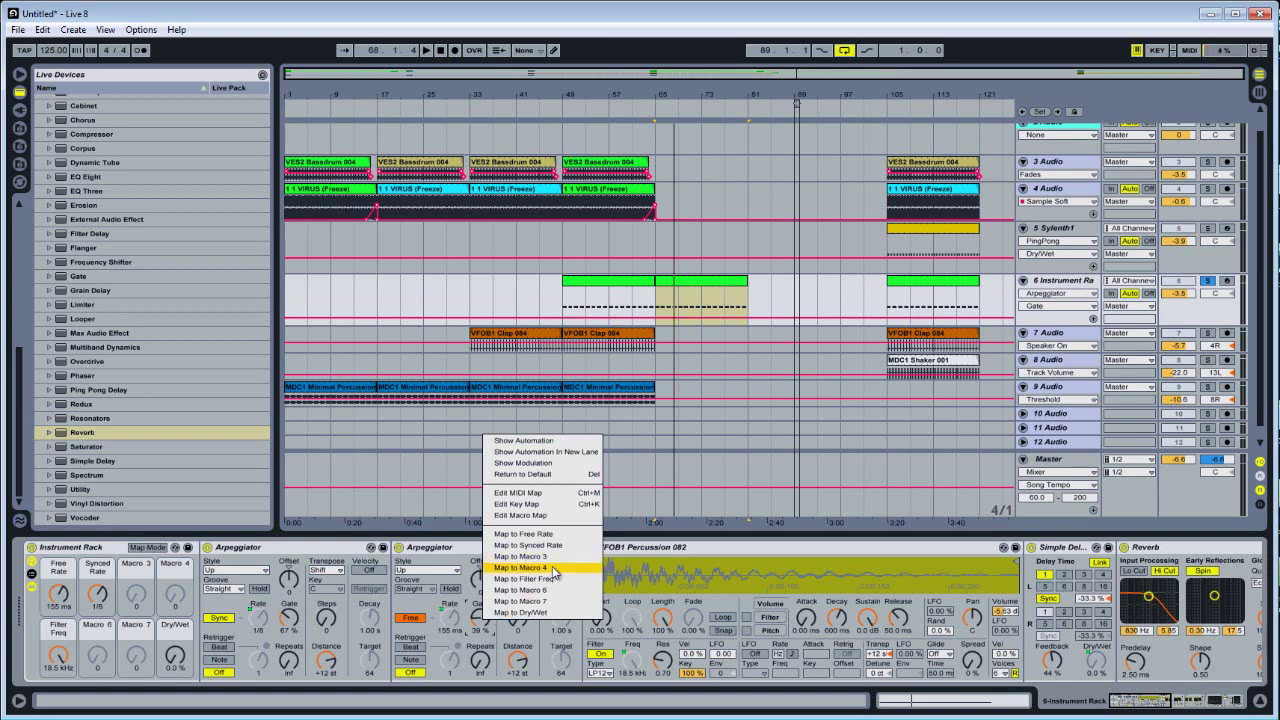
pyautogui.click(549, 567)
pyautogui.scroll(-6, 182, 606)
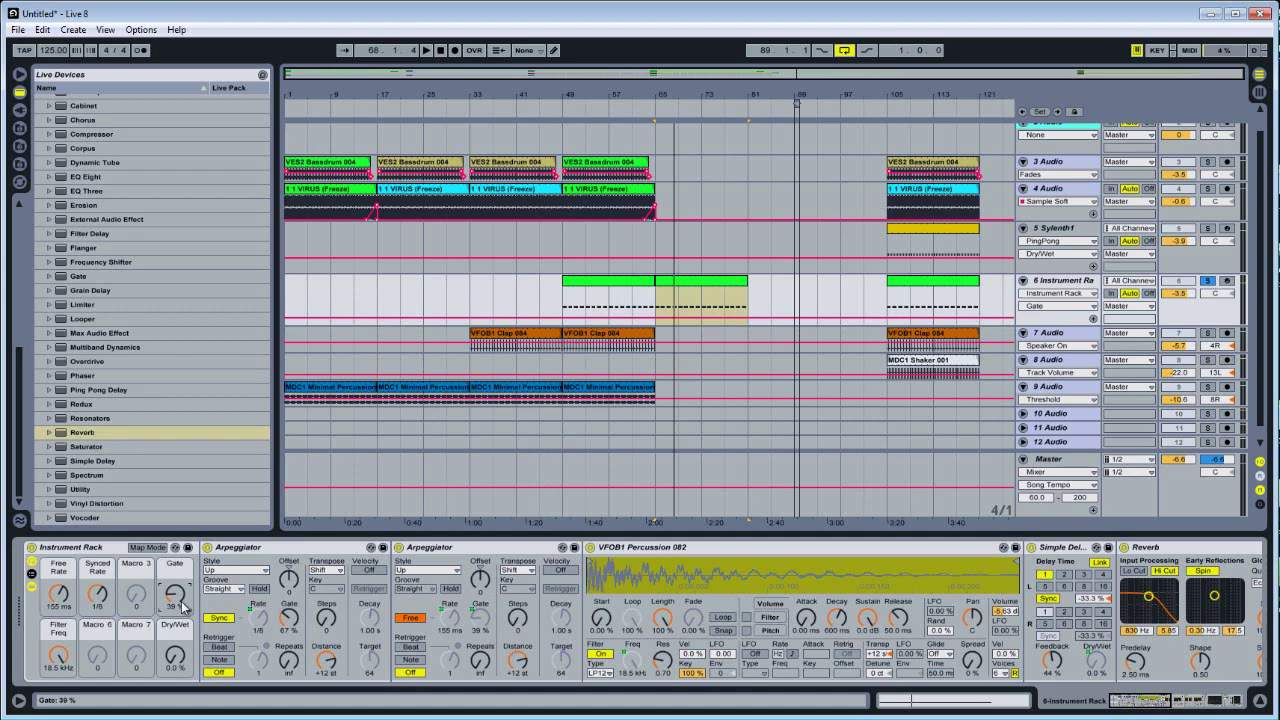
# Step: Collapse both Arpeggiators, the VFOB1 Percussion 082 instrument and the Simple Delay in the rack
pyautogui.click(336, 548)
pyautogui.doubleClick(336, 548)
pyautogui.doubleClick(308, 550)
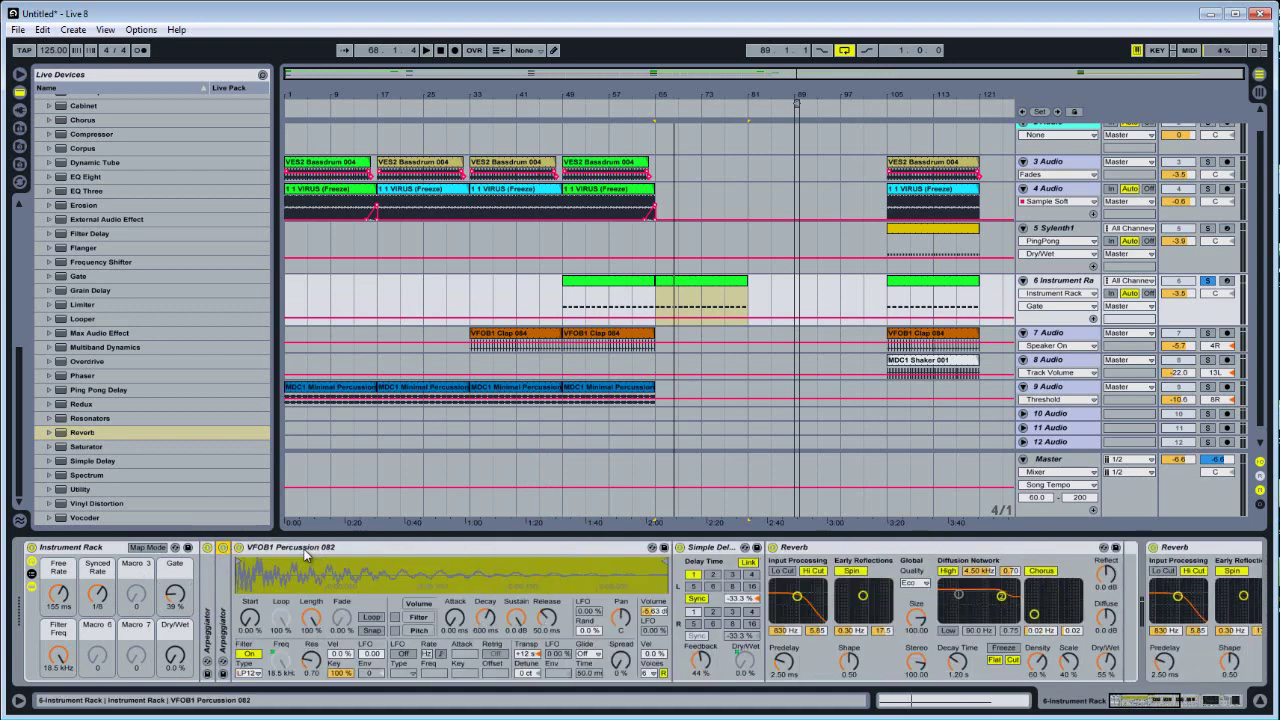
pyautogui.doubleClick(310, 549)
pyautogui.doubleClick(288, 551)
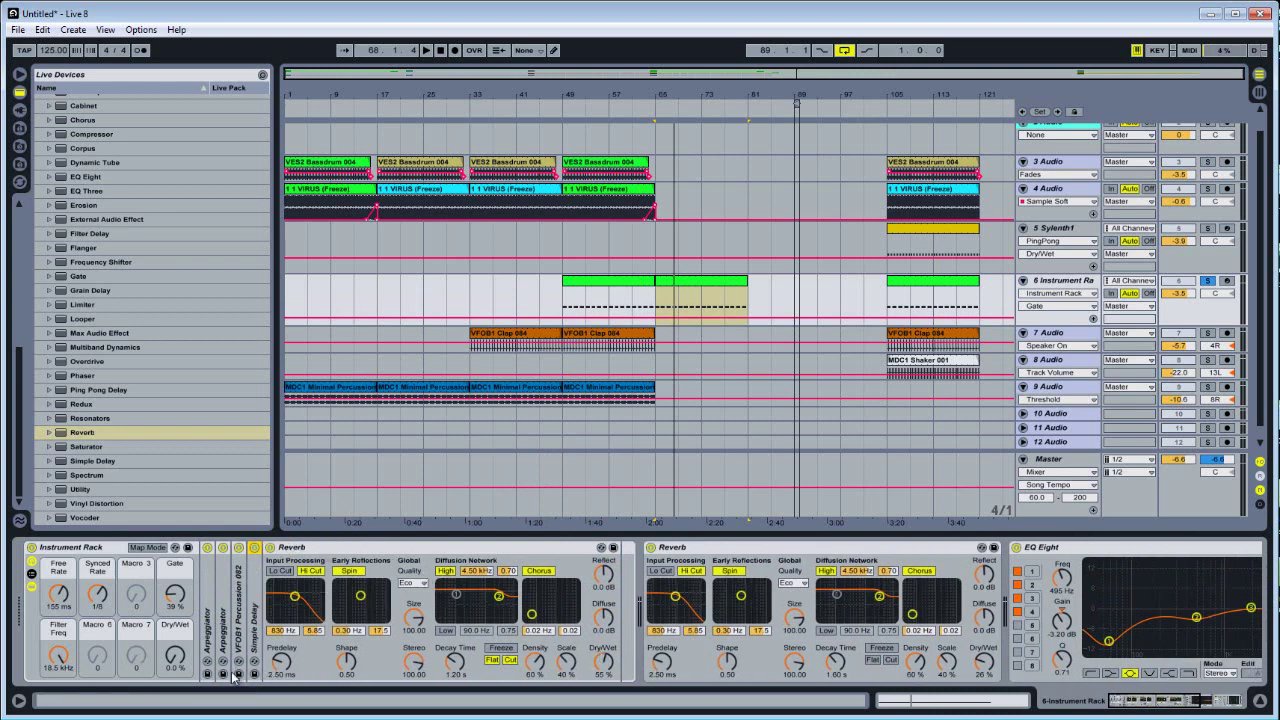
# Step: With Cut off in the first Reverb, map its Dry/Wet at 0 % to Macro 7 and rename that macro freeze
pyautogui.click(510, 660)
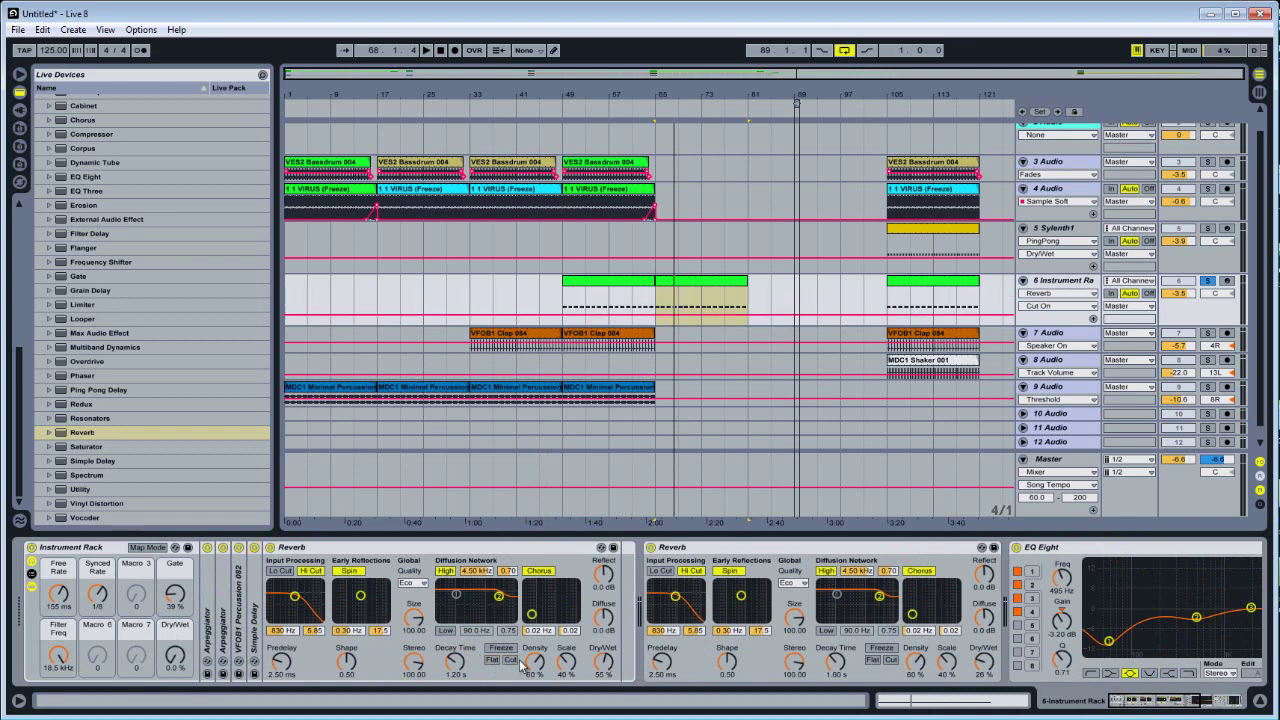
pyautogui.click(619, 667)
pyautogui.rightClick(619, 667)
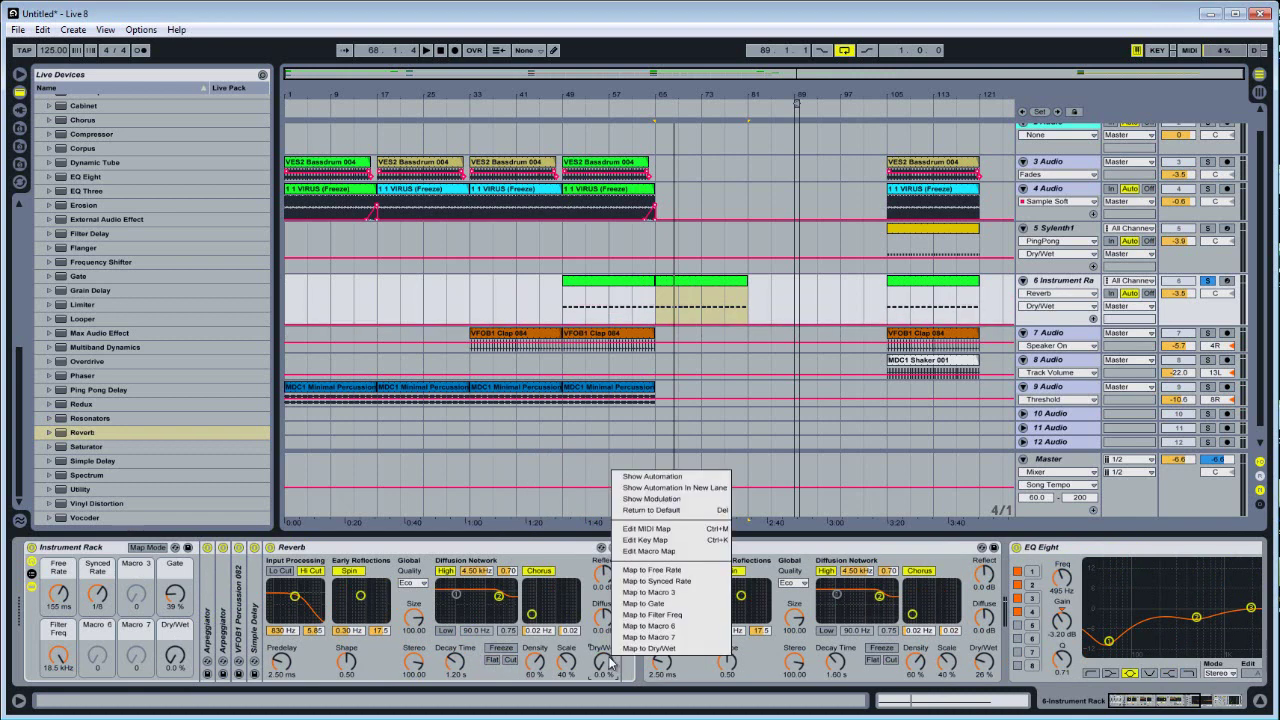
pyautogui.click(662, 637)
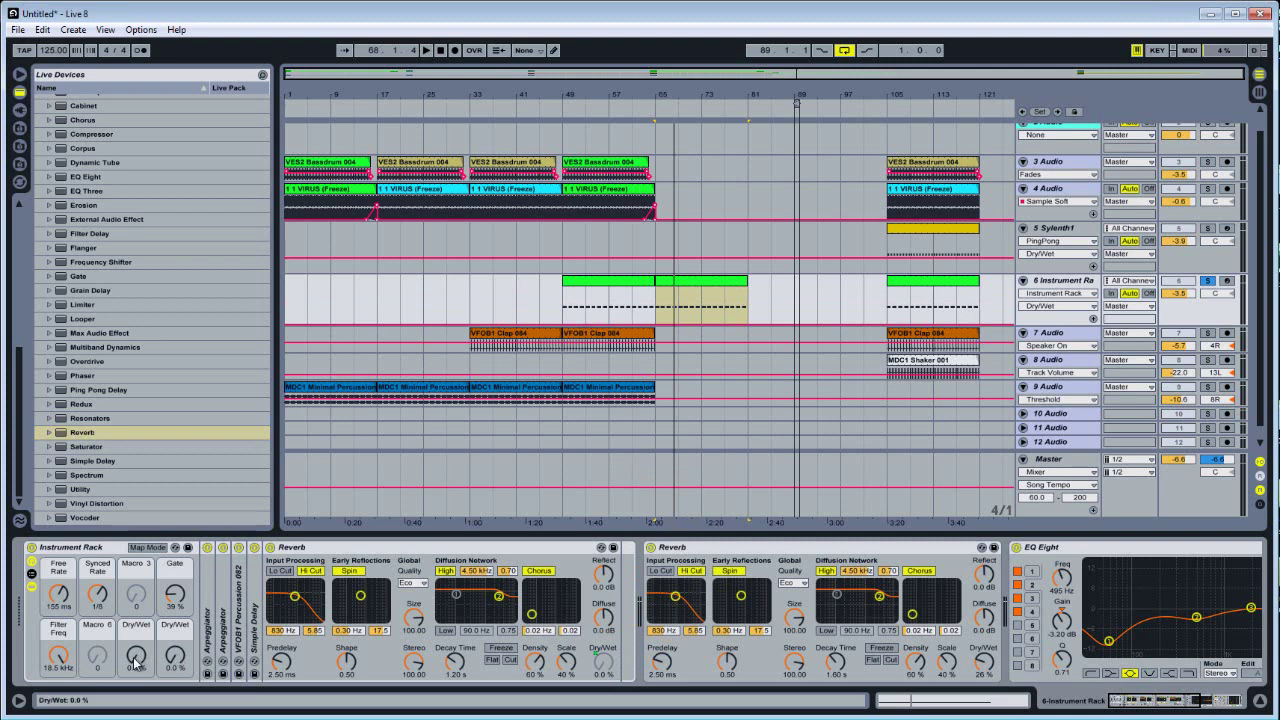
pyautogui.rightClick(140, 632)
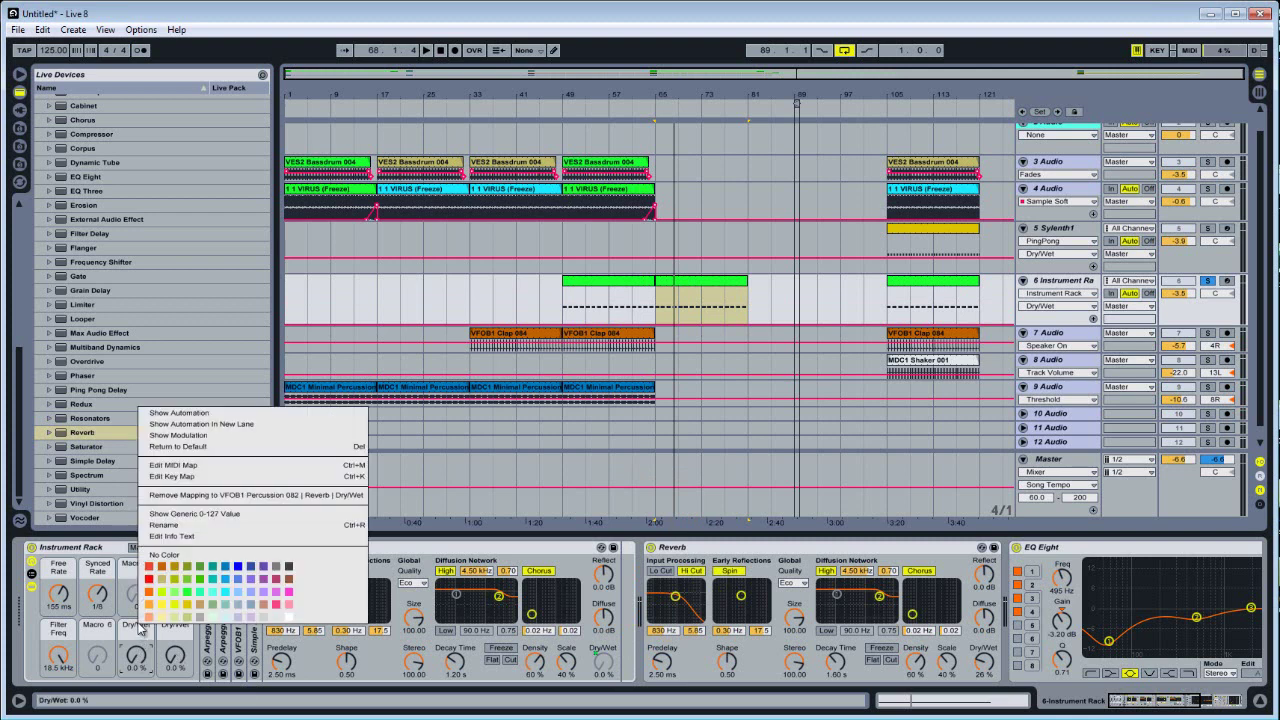
pyautogui.click(182, 525)
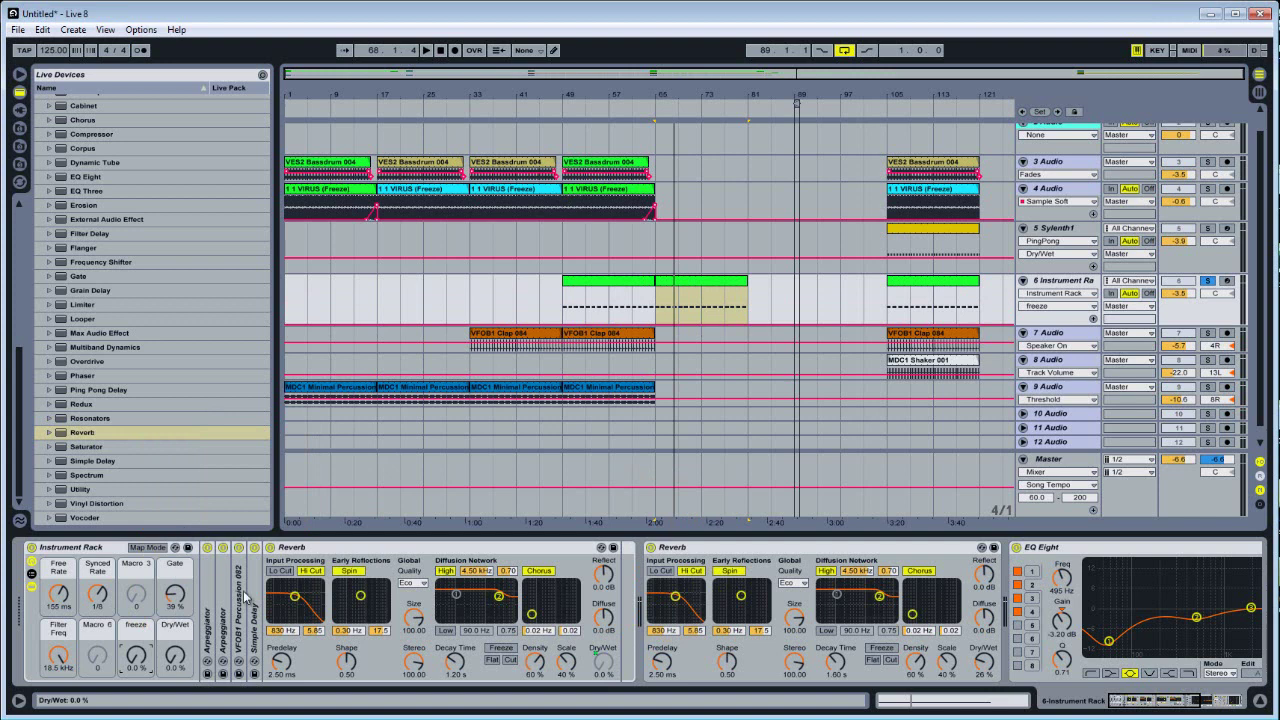
# Step: Turn on Freeze in the first Reverb and turn off its Hi Cut, Spin, High shelf and Chorus
pyautogui.click(500, 647)
pyautogui.click(312, 571)
pyautogui.click(349, 571)
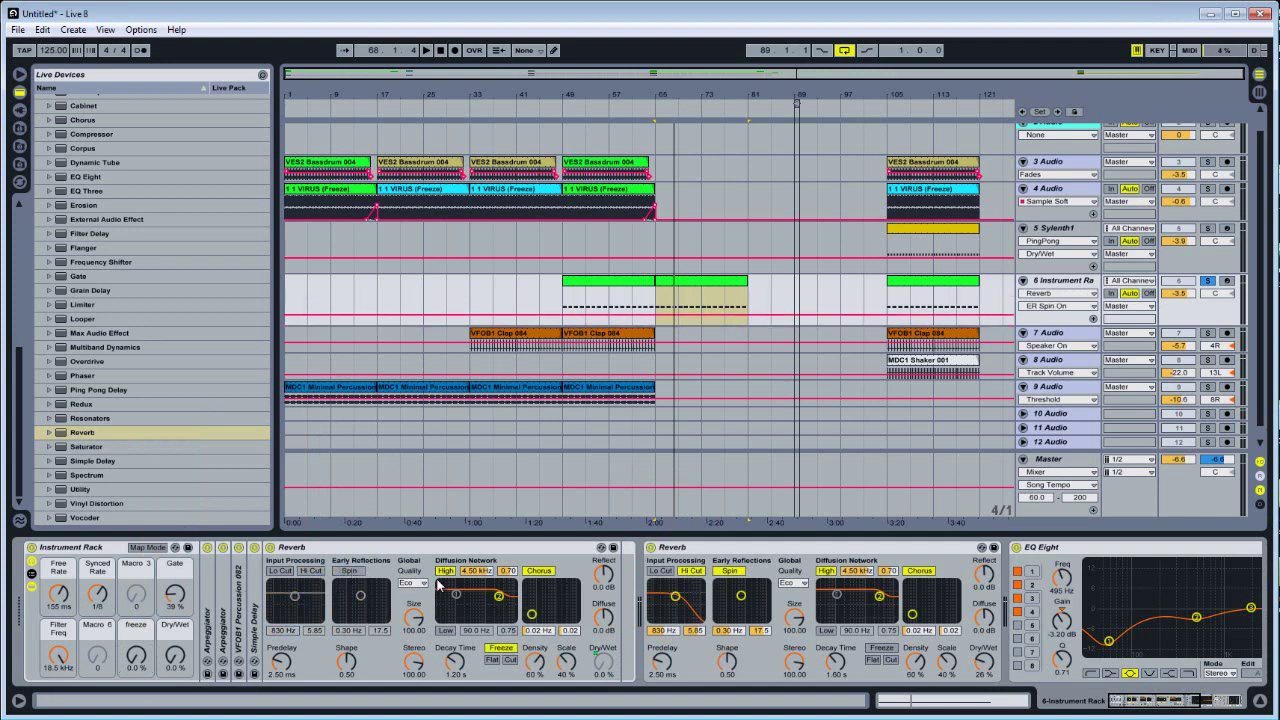
pyautogui.click(446, 571)
pyautogui.click(538, 571)
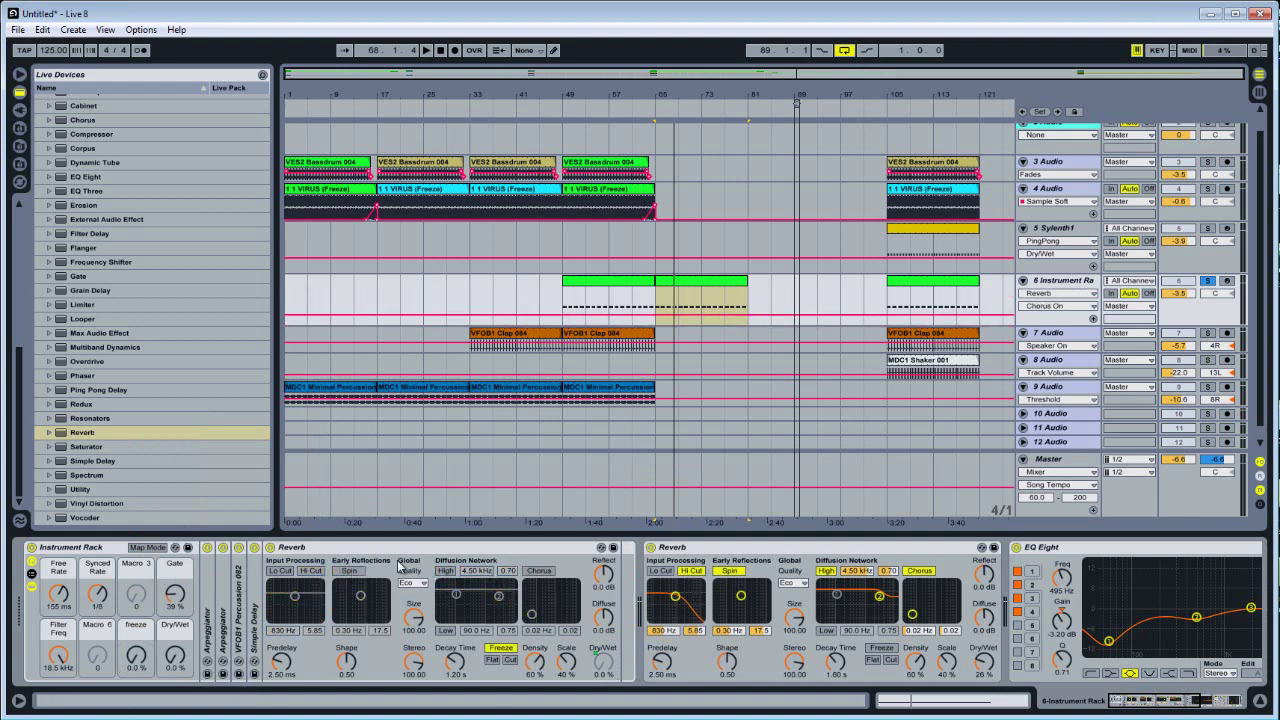
# Step: Collapse the first Reverb and set the freeze macro to 27 % while the percussion clip plays
pyautogui.moveTo(399, 566); pyautogui.dragTo(262, 610)
pyautogui.press('space')
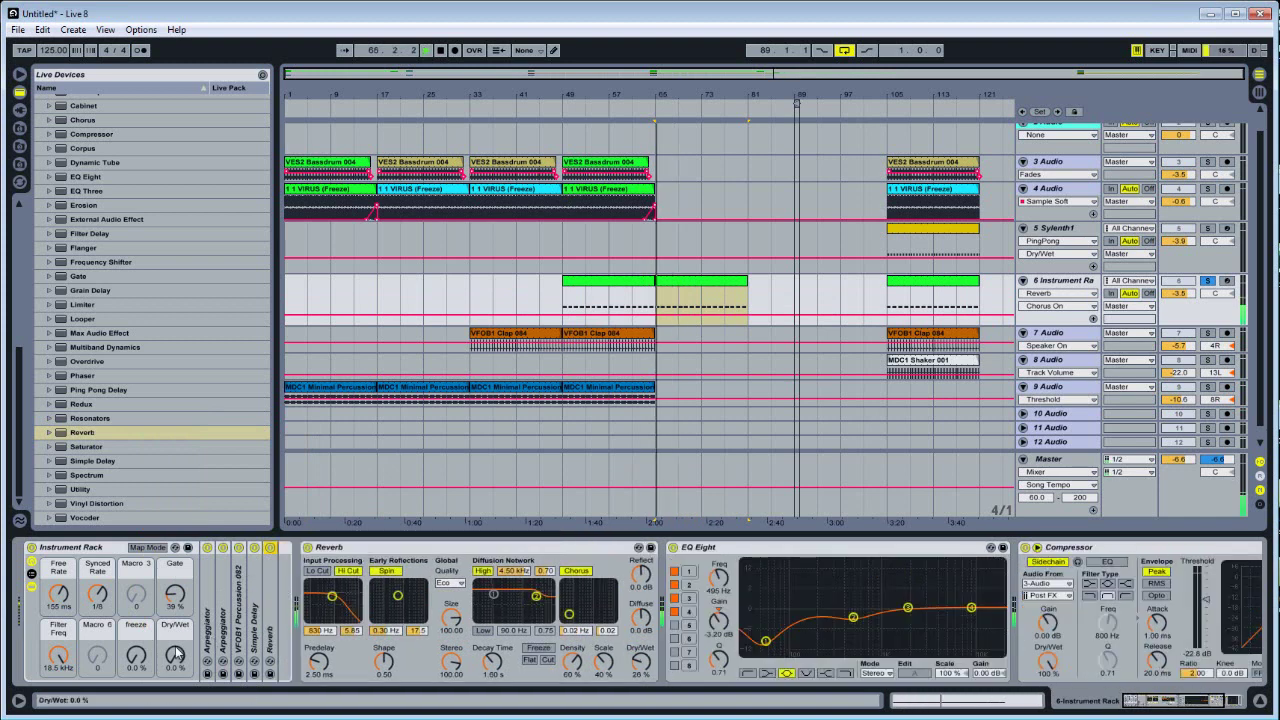
pyautogui.moveTo(136, 668); pyautogui.dragTo(143, 656)
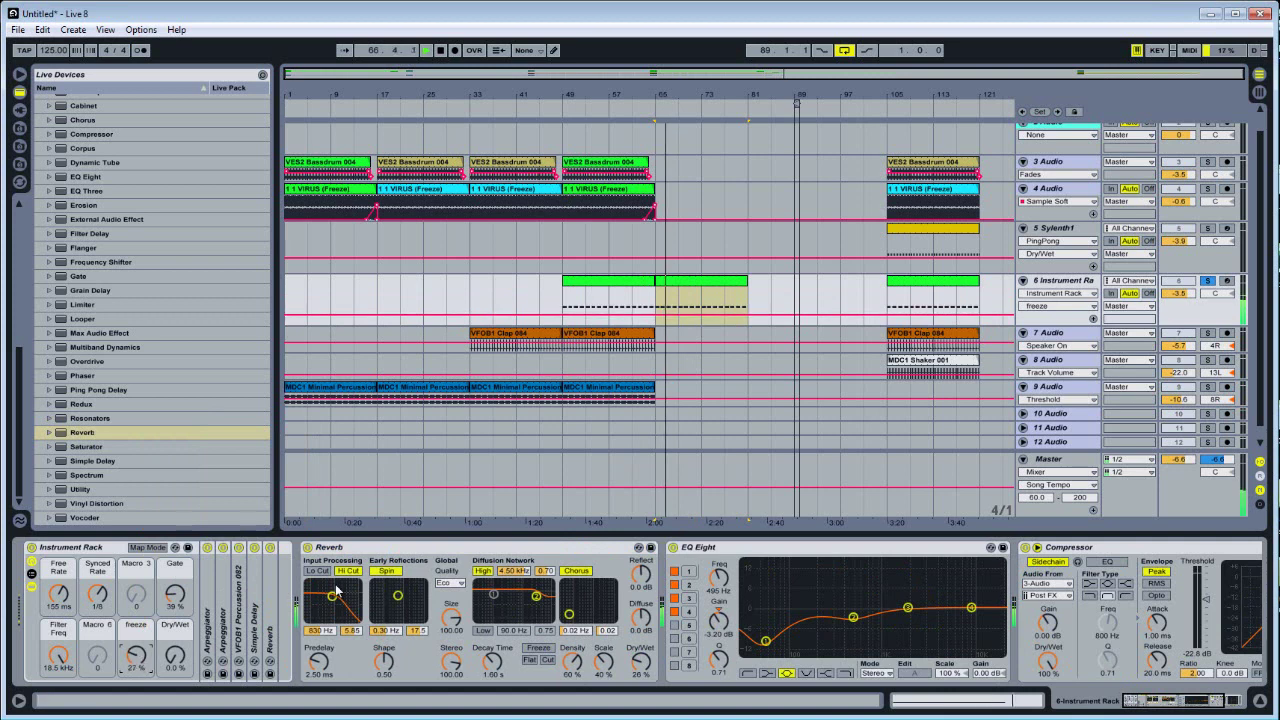
# Step: Expand the first Reverb and enable its diffusion shelves, setting High to 16.0 kHz and Low to 20.0 Hz, both at 0.20
pyautogui.click(270, 594)
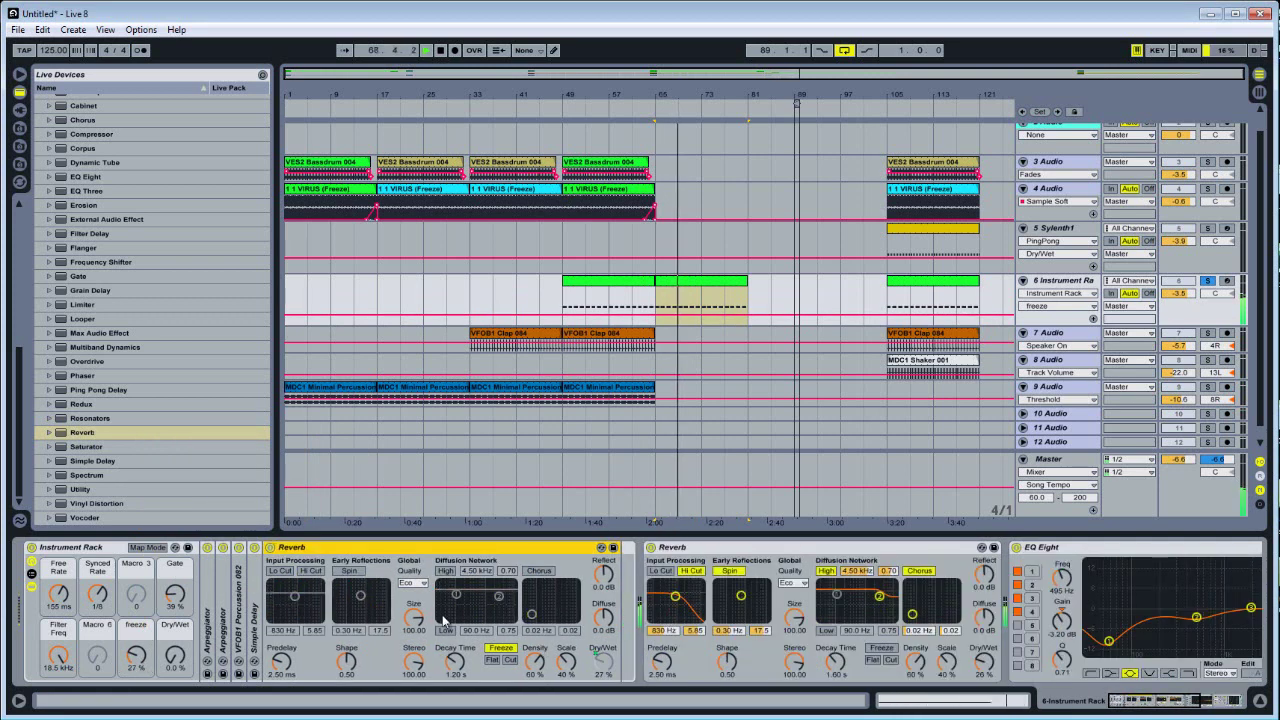
pyautogui.click(465, 587)
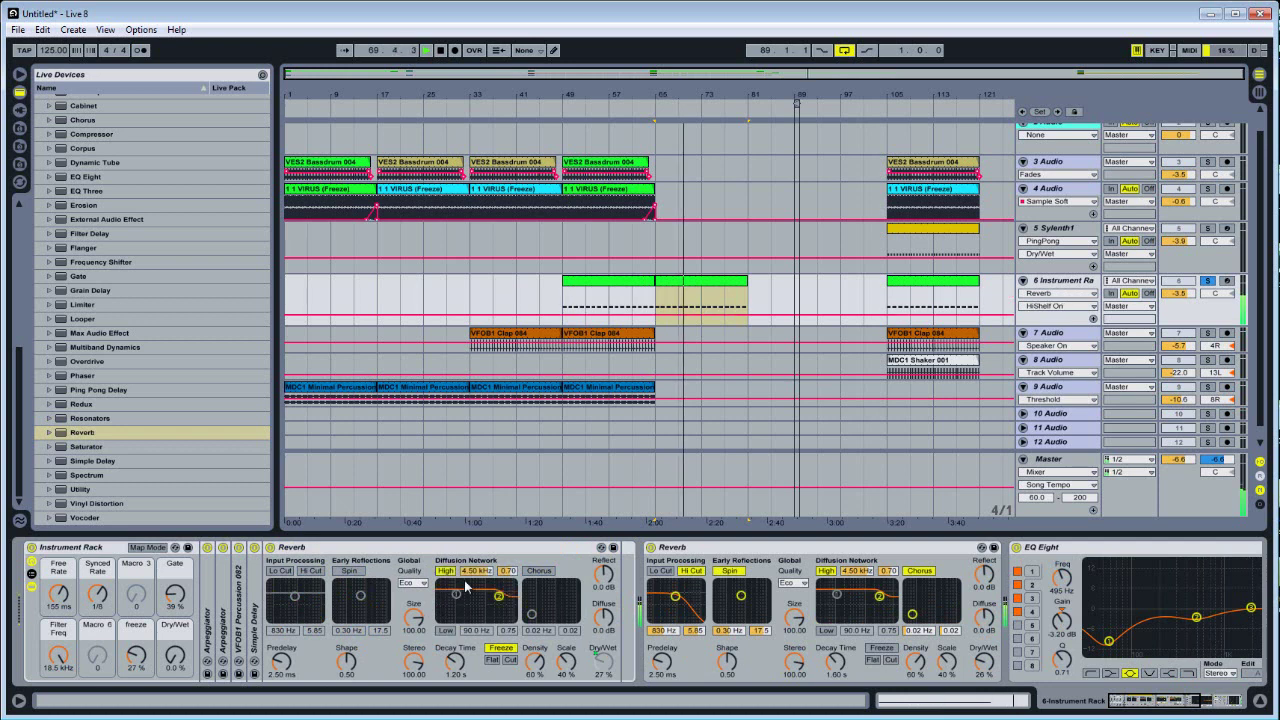
pyautogui.moveTo(498, 596); pyautogui.dragTo(443, 624)
pyautogui.click(445, 629)
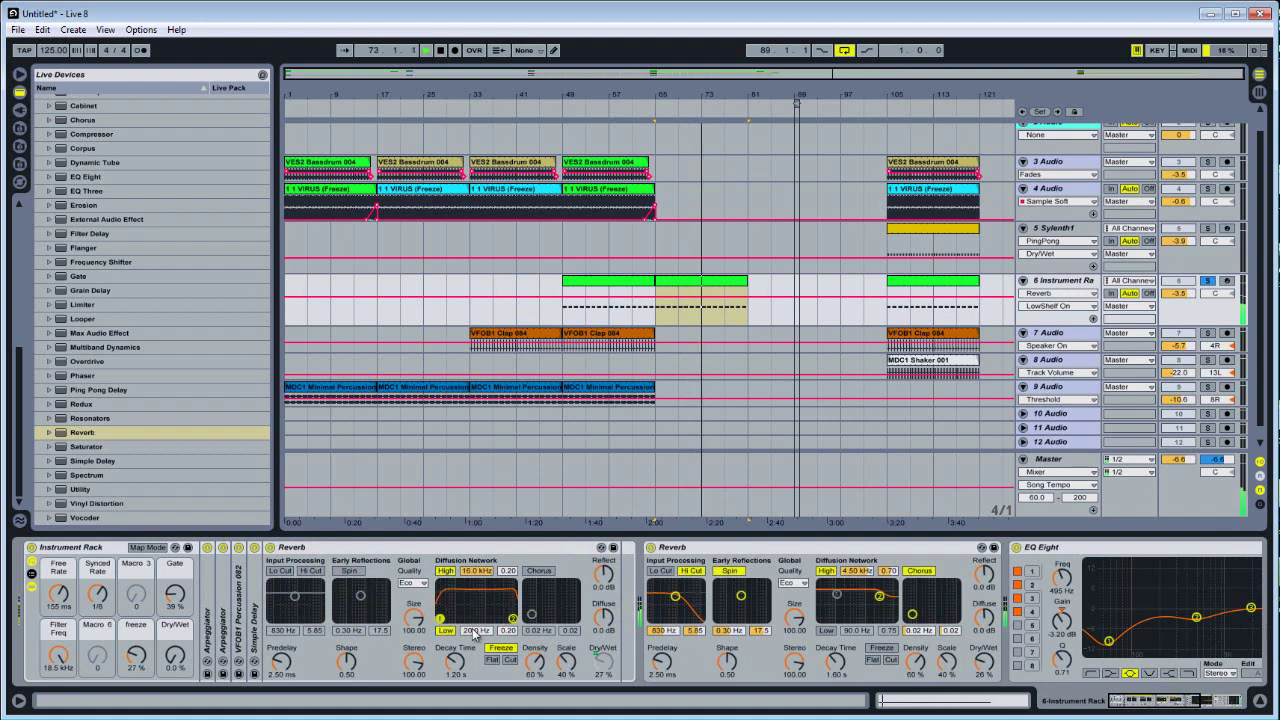
# Step: Map the first Reverb's low shelf frequency to Macro 6 at 20.0 Hz and set the freeze macro to 0 %
pyautogui.rightClick(461, 630)
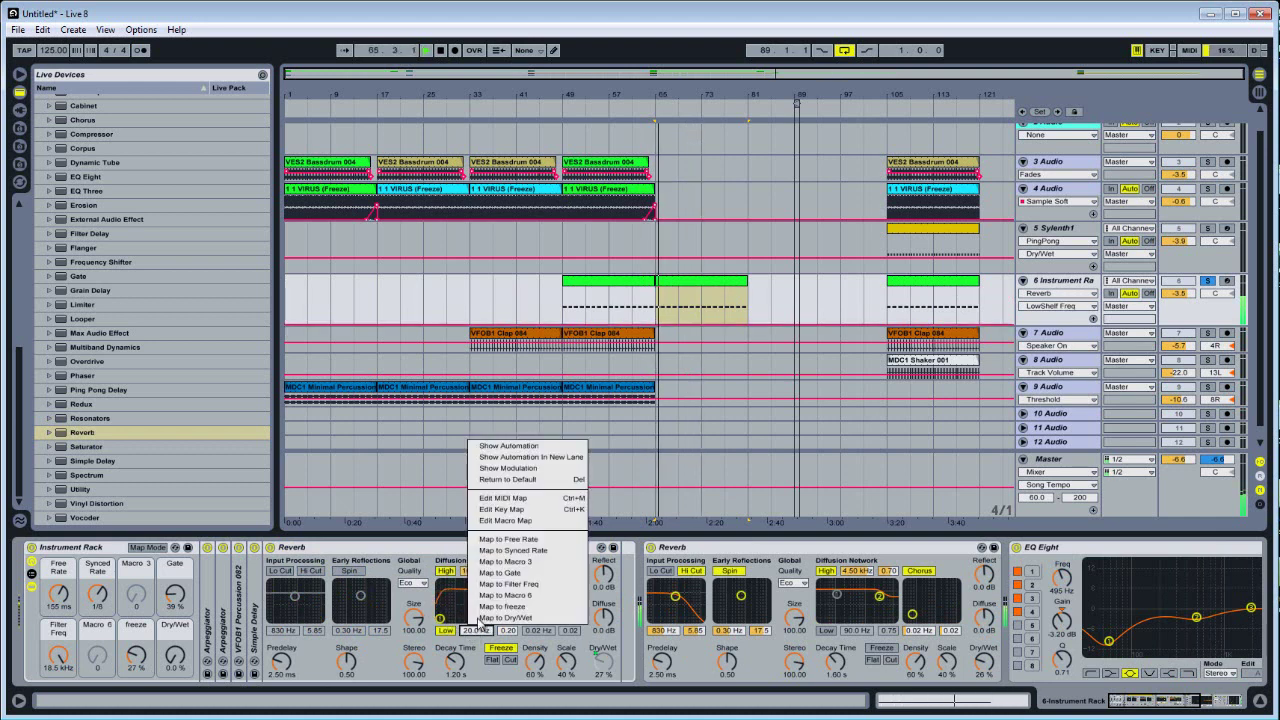
pyautogui.click(535, 597)
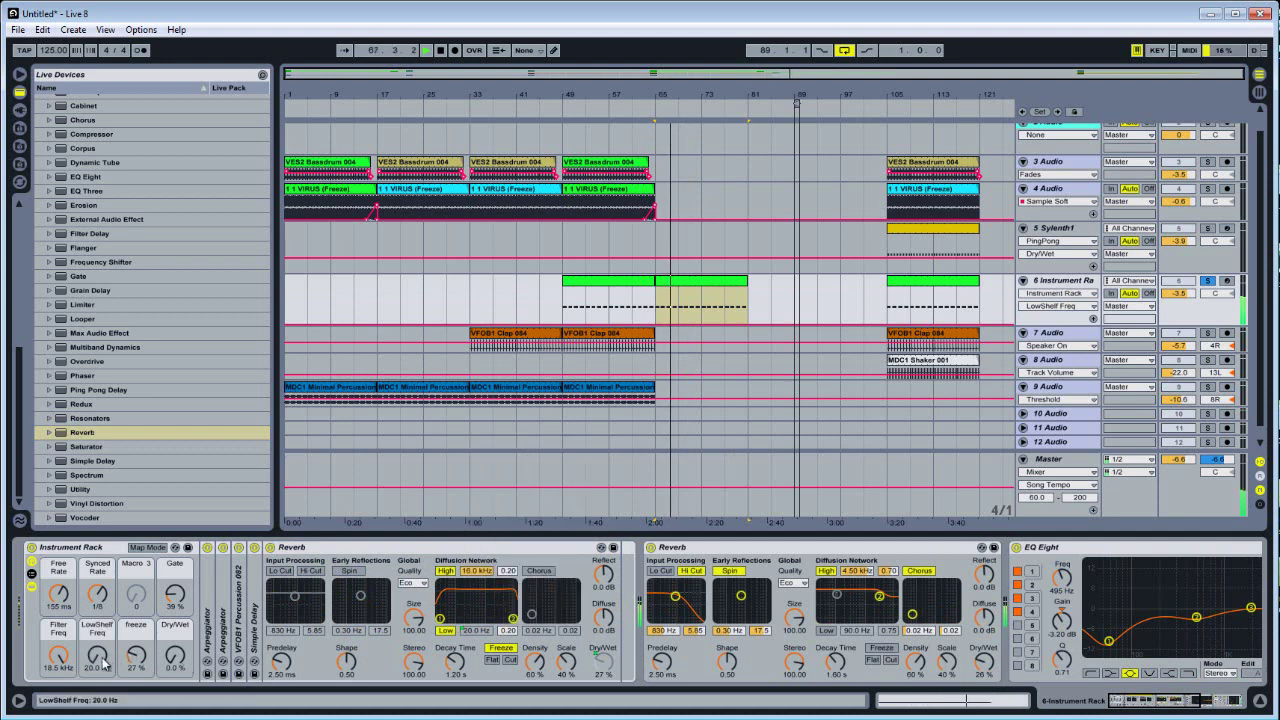
pyautogui.moveTo(104, 662); pyautogui.dragTo(104, 662)
pyautogui.click(136, 656)
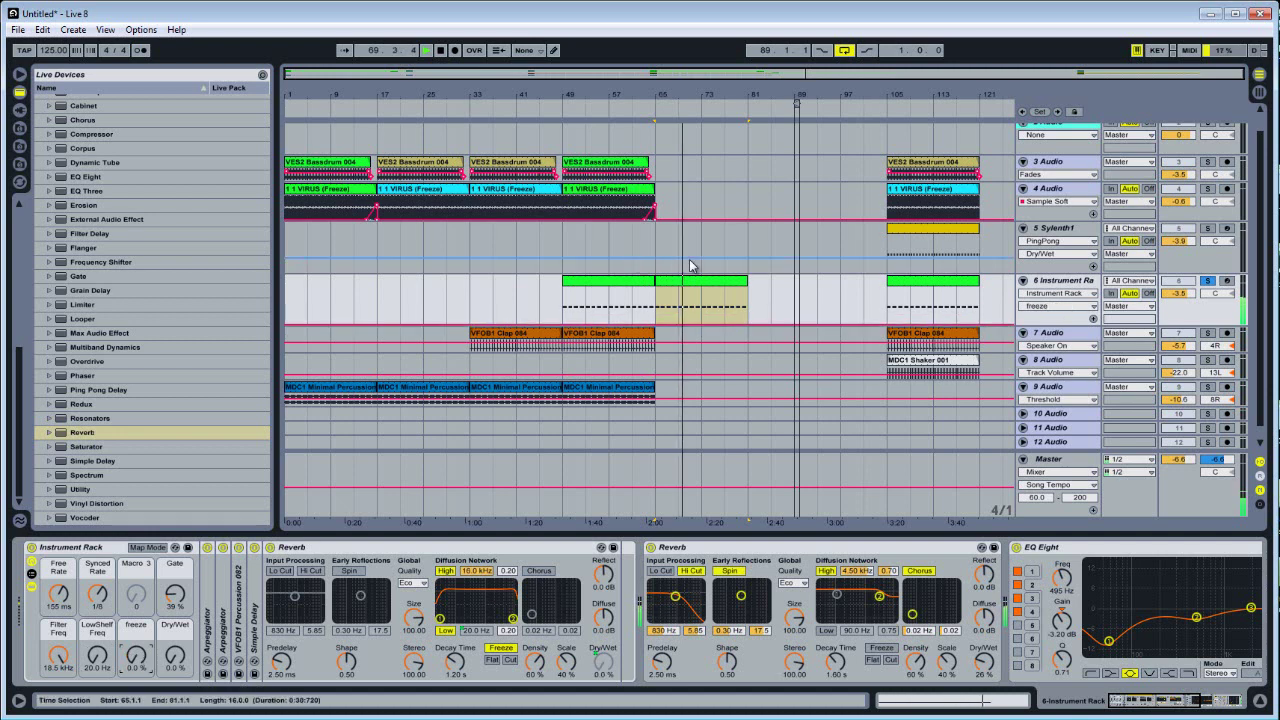
pyautogui.click(692, 290)
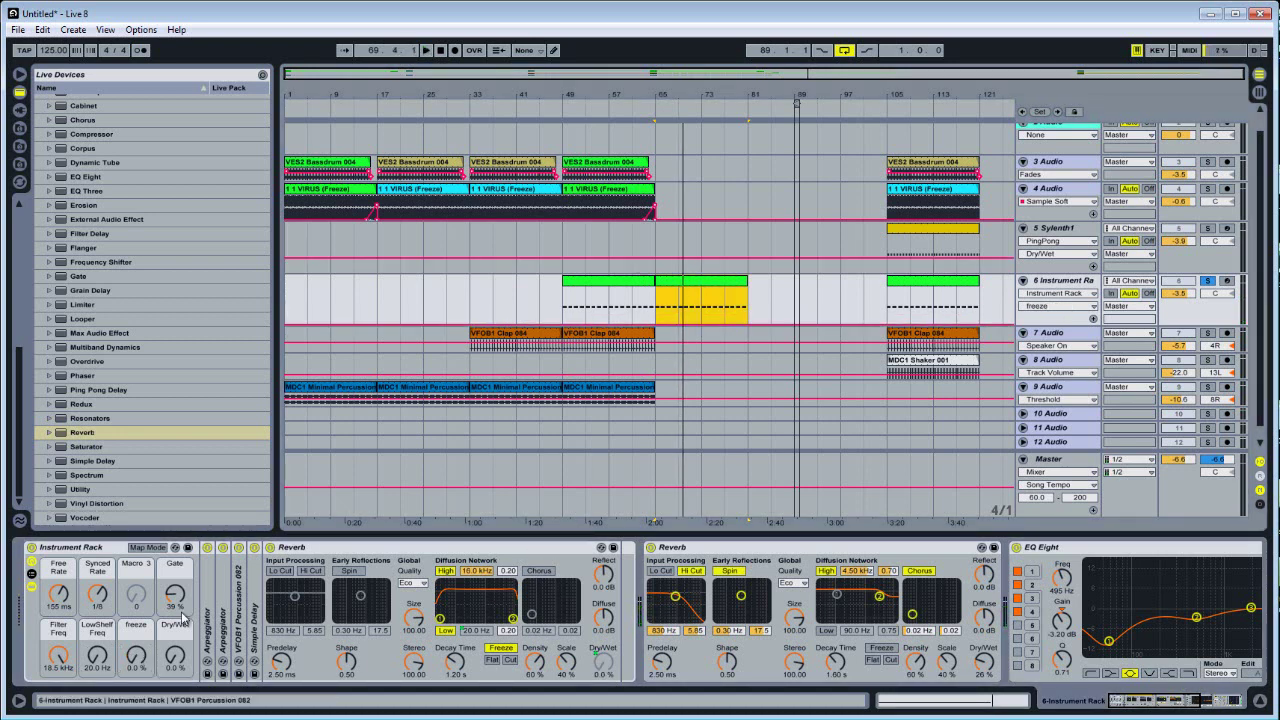
# Step: Collapse the first Reverb in the rack and duplicate the bar 49 VFOB1 Clap clip so it continues at bar 65
pyautogui.doubleClick(335, 548)
pyautogui.click(96, 549)
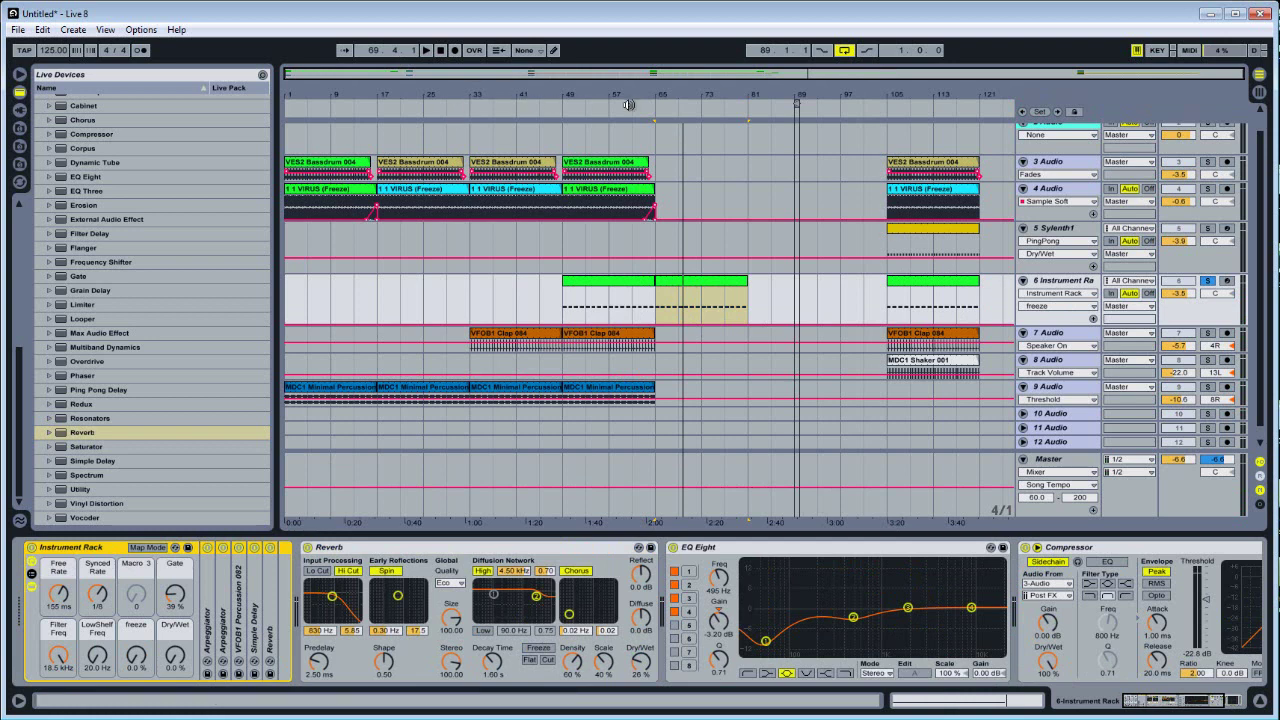
pyautogui.click(690, 98)
pyautogui.click(575, 336)
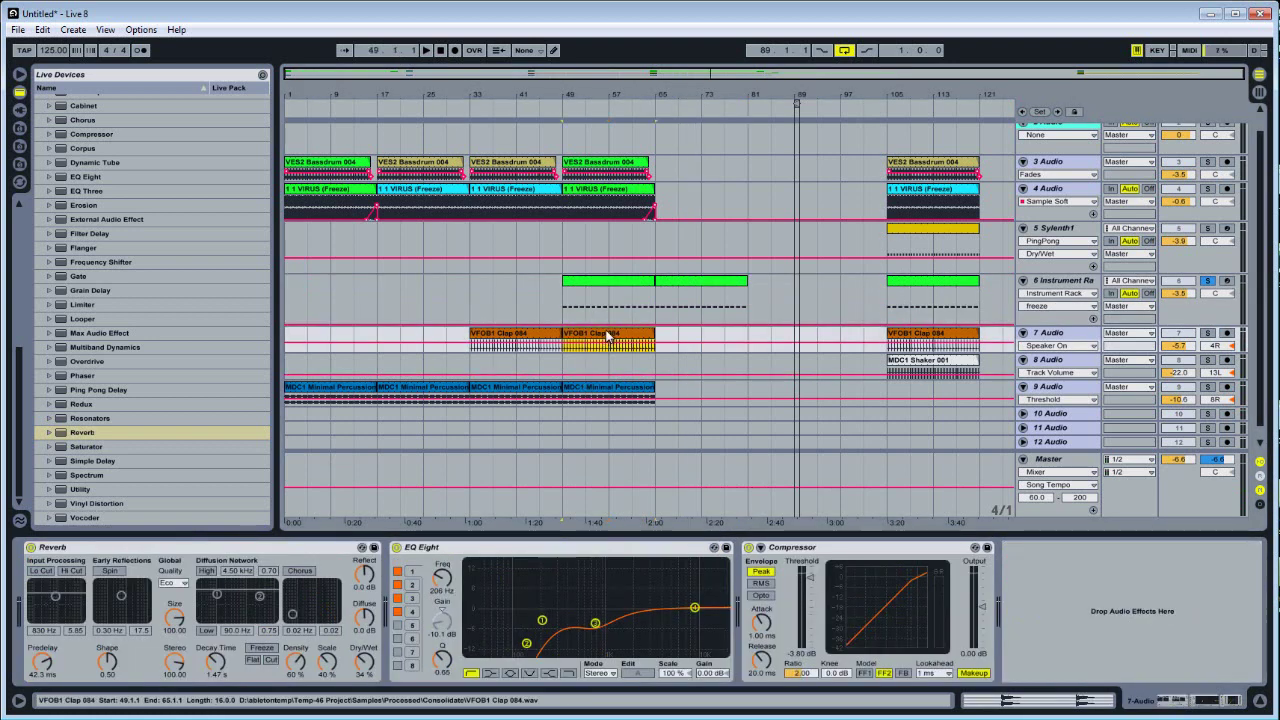
pyautogui.hotkey('ctrl', 'd')
# Step: Play the arrangement from bar 49 and turn off looping at the loop brace on bar 89
pyautogui.click(555, 114)
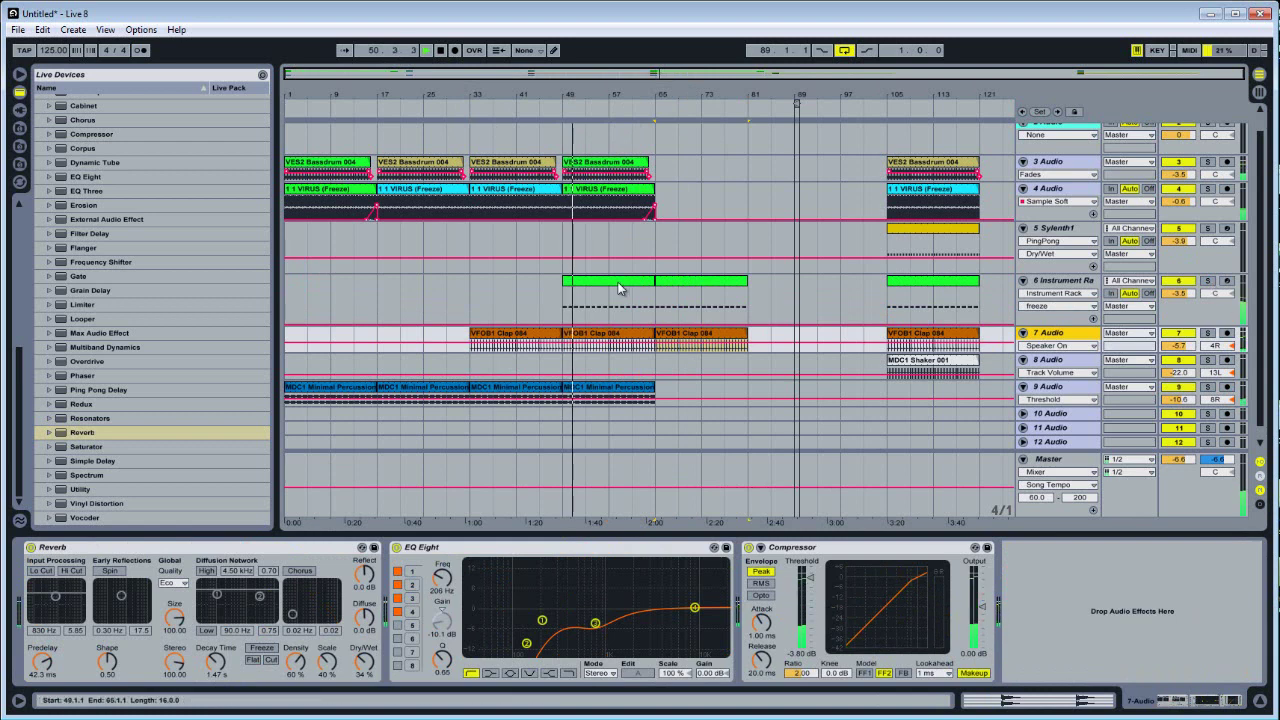
pyautogui.rightClick(798, 102)
pyautogui.click(808, 126)
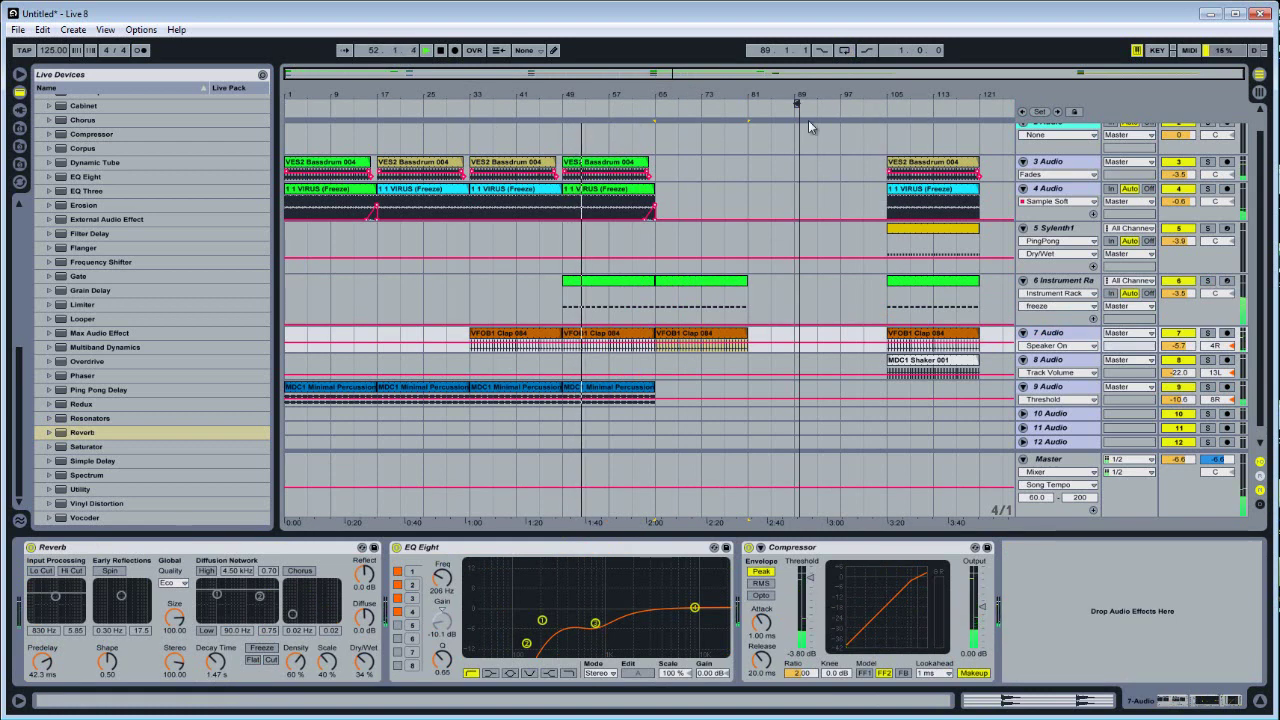
# Step: Save the Live Set as "unknown - freeze" in the beepbeep2 Project folder
pyautogui.click(18, 29)
pyautogui.click(50, 165)
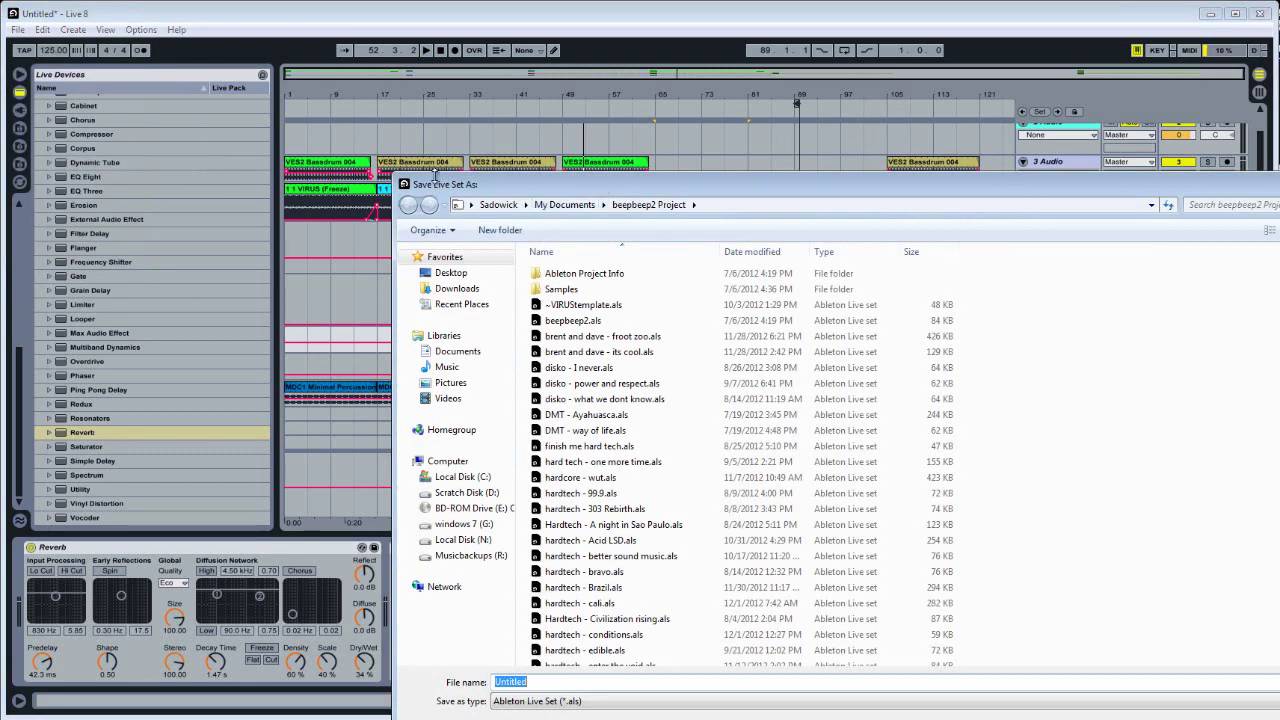
pyautogui.moveTo(486, 182); pyautogui.dragTo(489, 257)
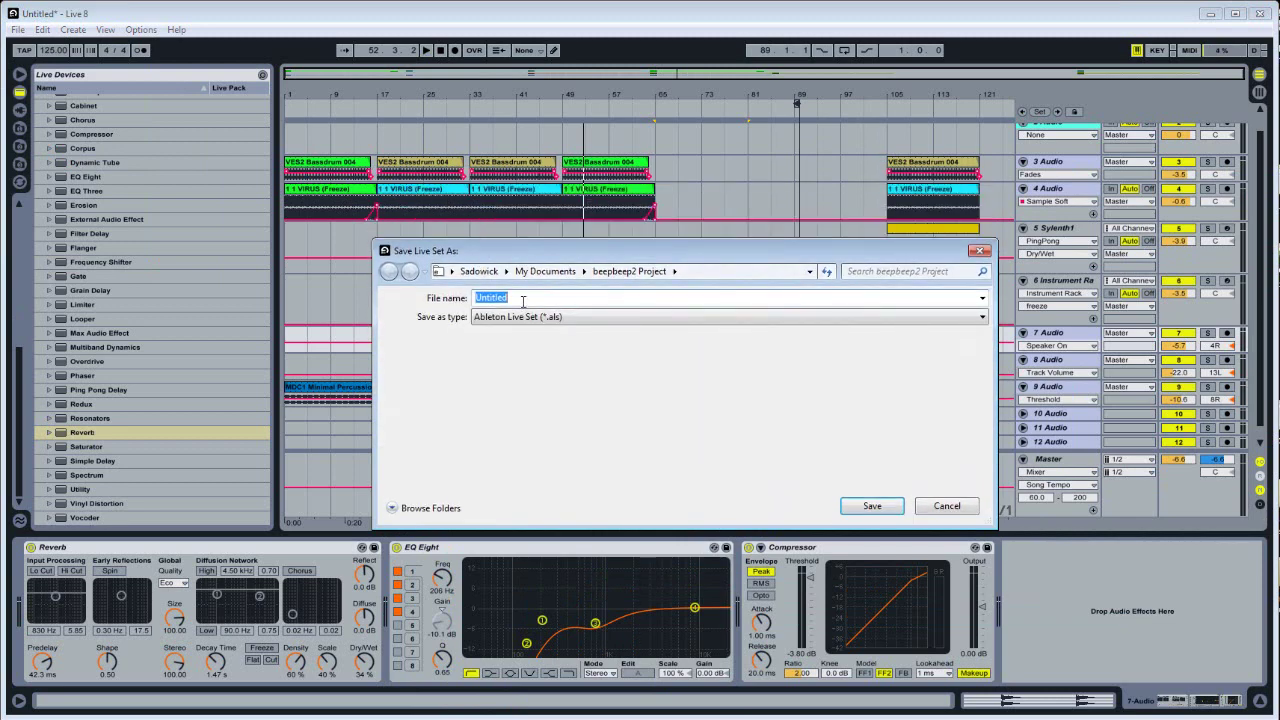
pyautogui.write('ukno')
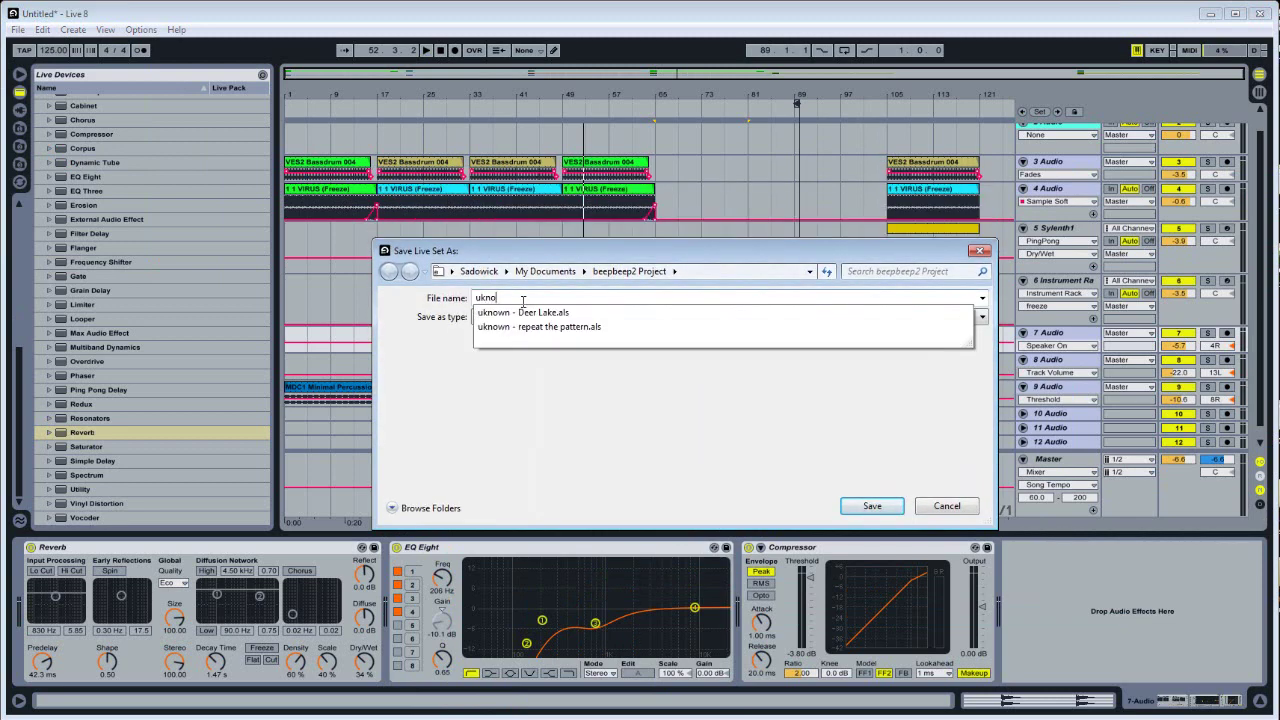
pyautogui.press('BackSpace')
pyautogui.press('BackSpace')
pyautogui.write('nk')
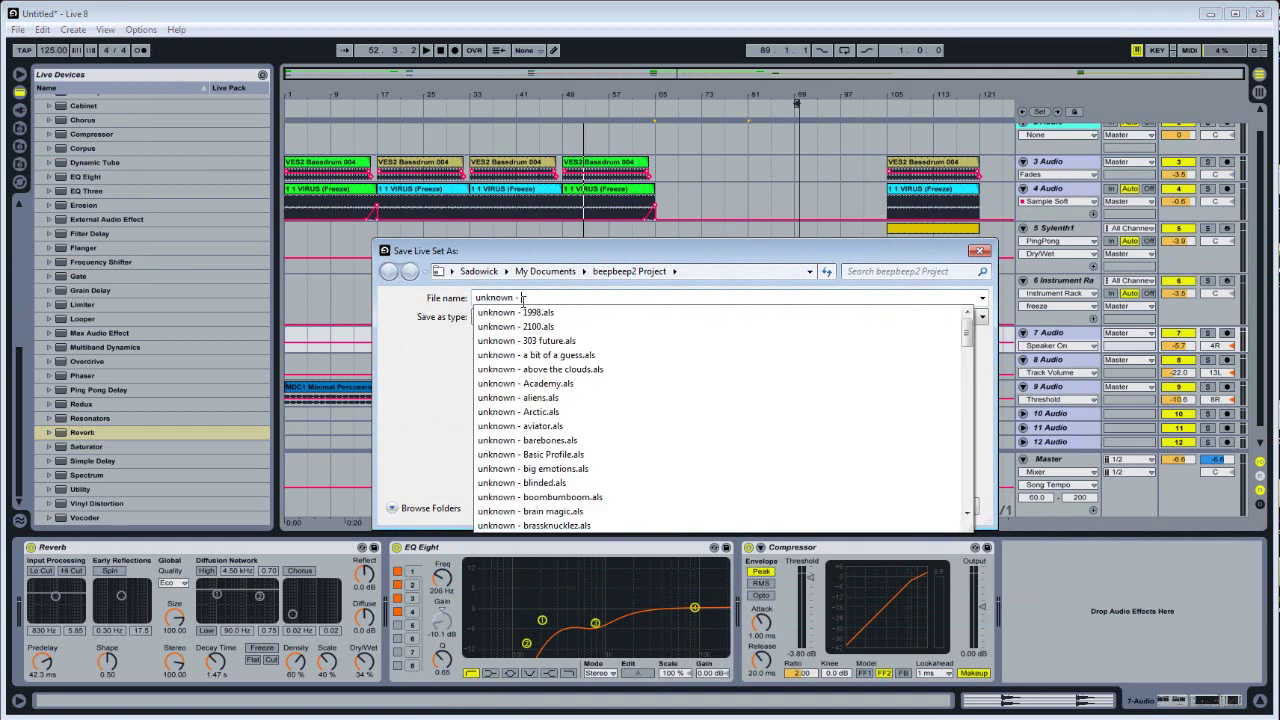
pyautogui.write('nown - freeze')
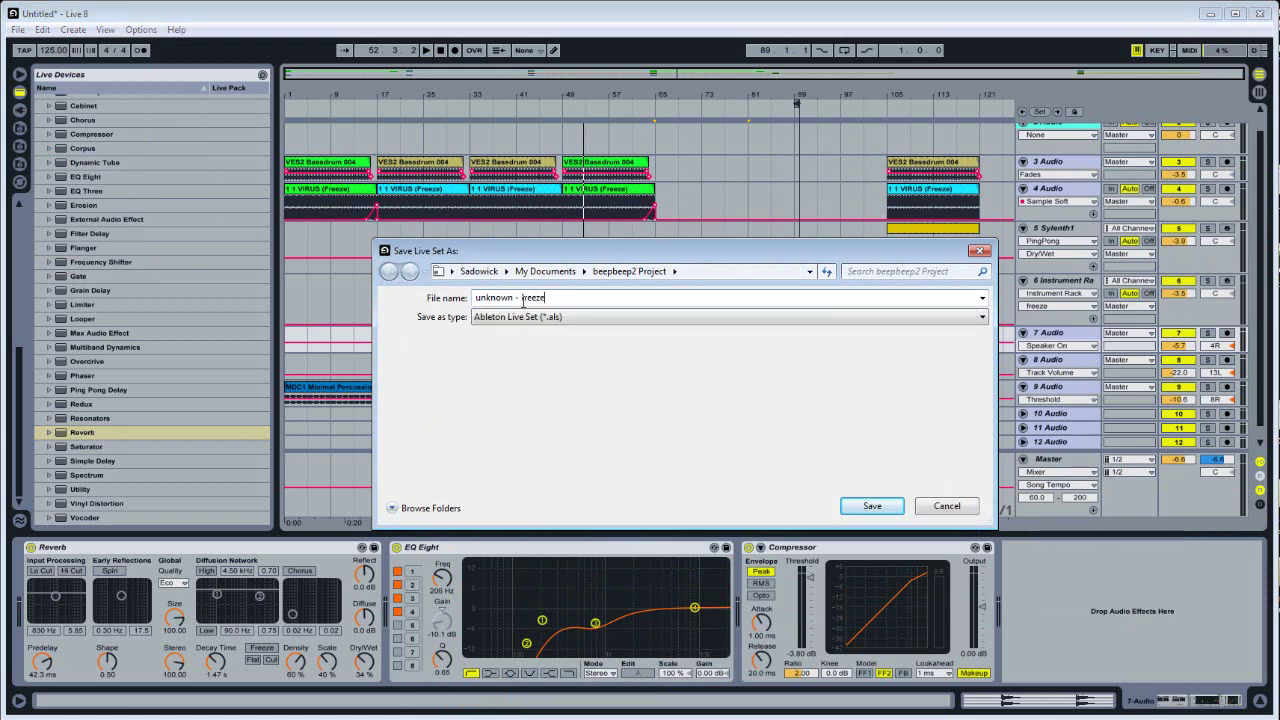
pyautogui.press('Return')
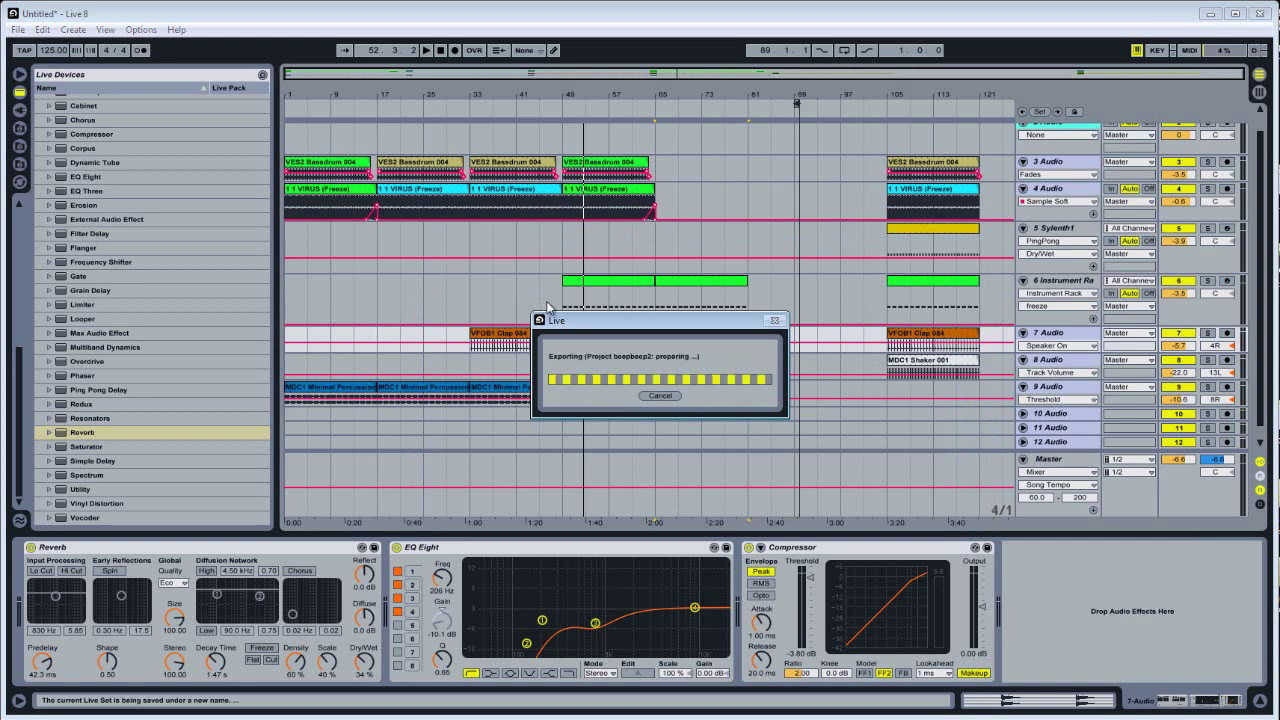
pyautogui.click(679, 402)
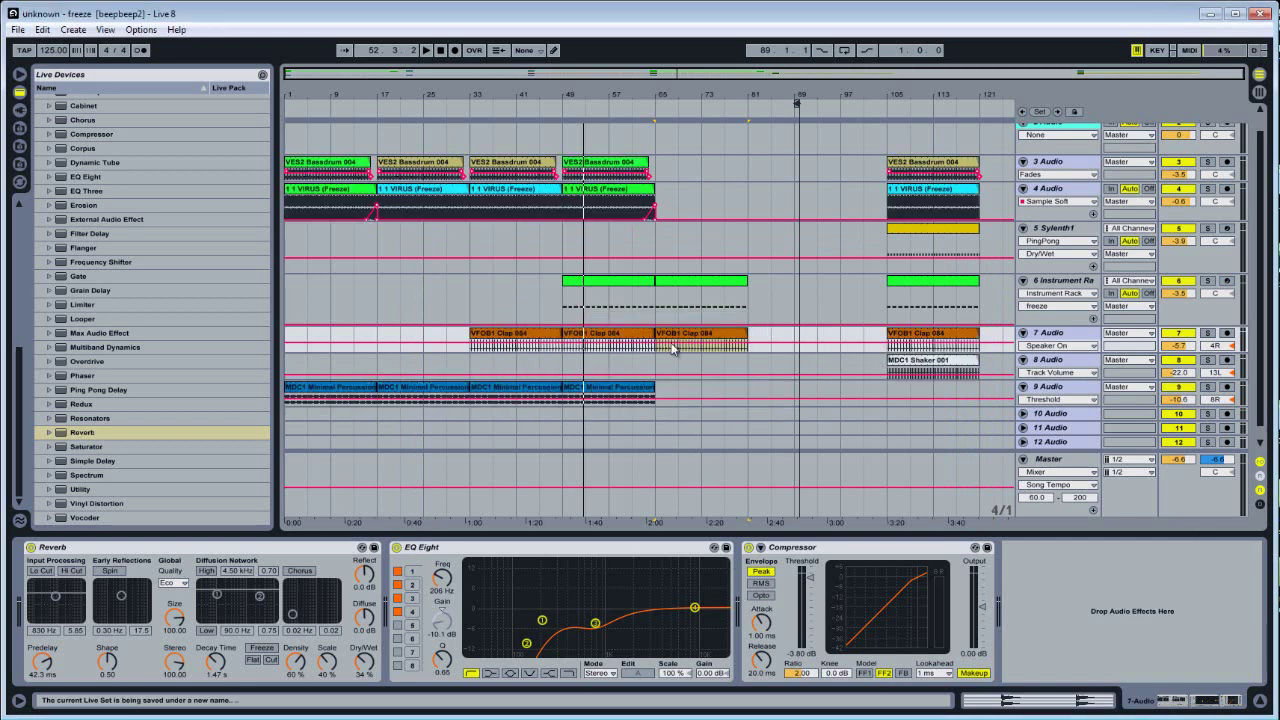
# Step: Play from about bar 61 and duplicate the last MDC1 Minimal Percussion clip on track 9 into bars 65 to 81
pyautogui.click(636, 104)
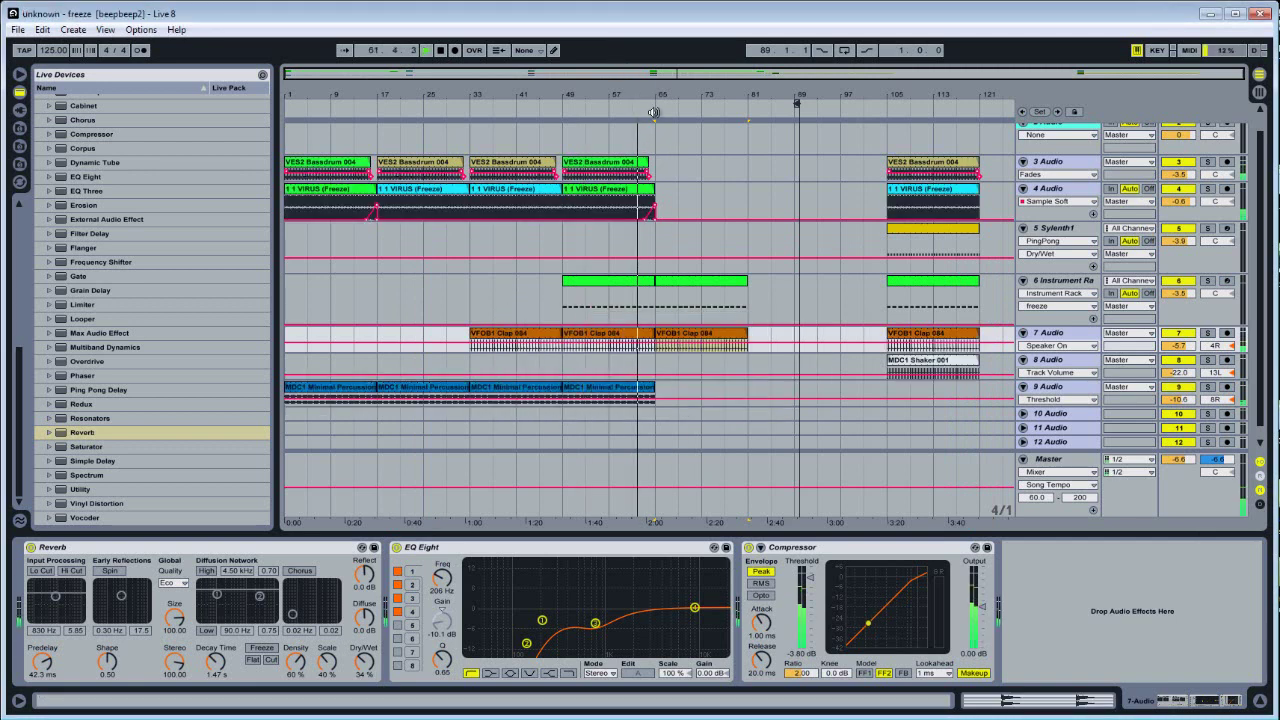
pyautogui.click(1236, 318)
pyautogui.click(608, 386)
pyautogui.hotkey('ctrl', 'd')
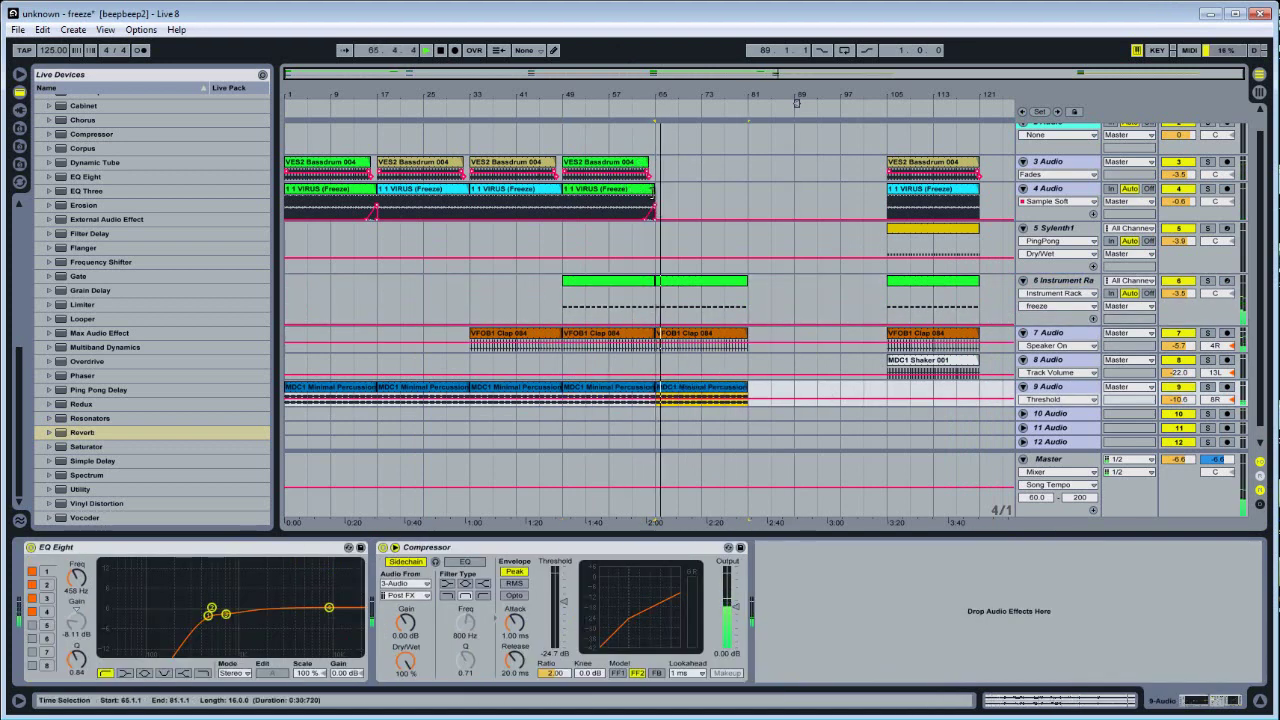
pyautogui.press('space')
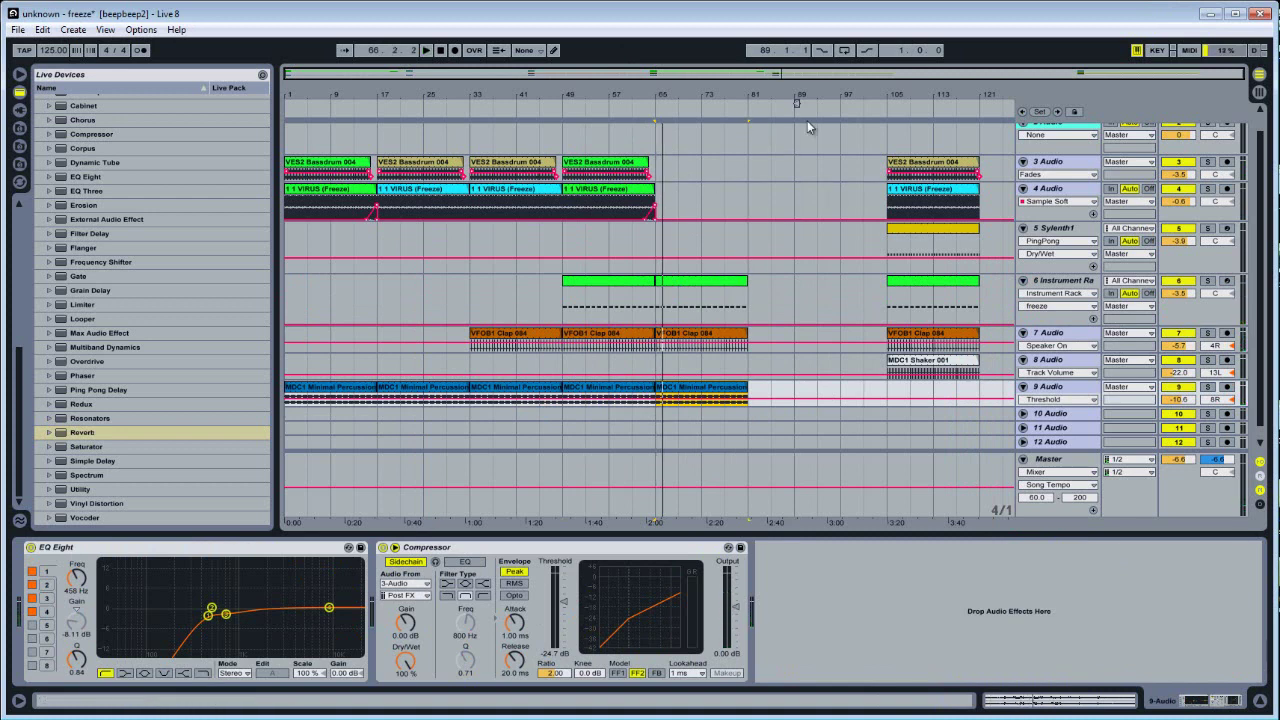
# Step: Move the clips at bar 105 on tracks 3 through 8 together to start at bar 149
pyautogui.click(906, 168)
pyautogui.hotkey('shift', 'Down')
pyautogui.hotkey('shift', 'Down')
pyautogui.hotkey('shift', 'Down')
pyautogui.hotkey('shift', 'Down')
pyautogui.hotkey('shift', 'Down')
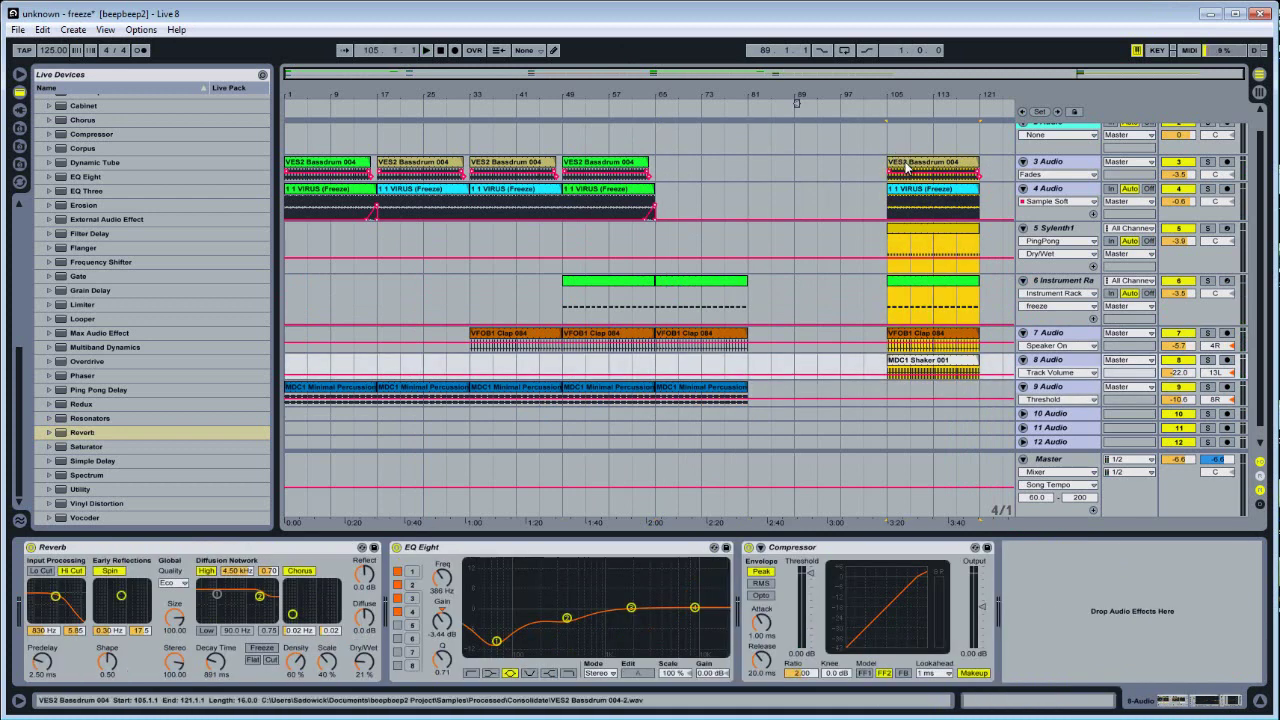
pyautogui.moveTo(906, 168); pyautogui.dragTo(1009, 168)
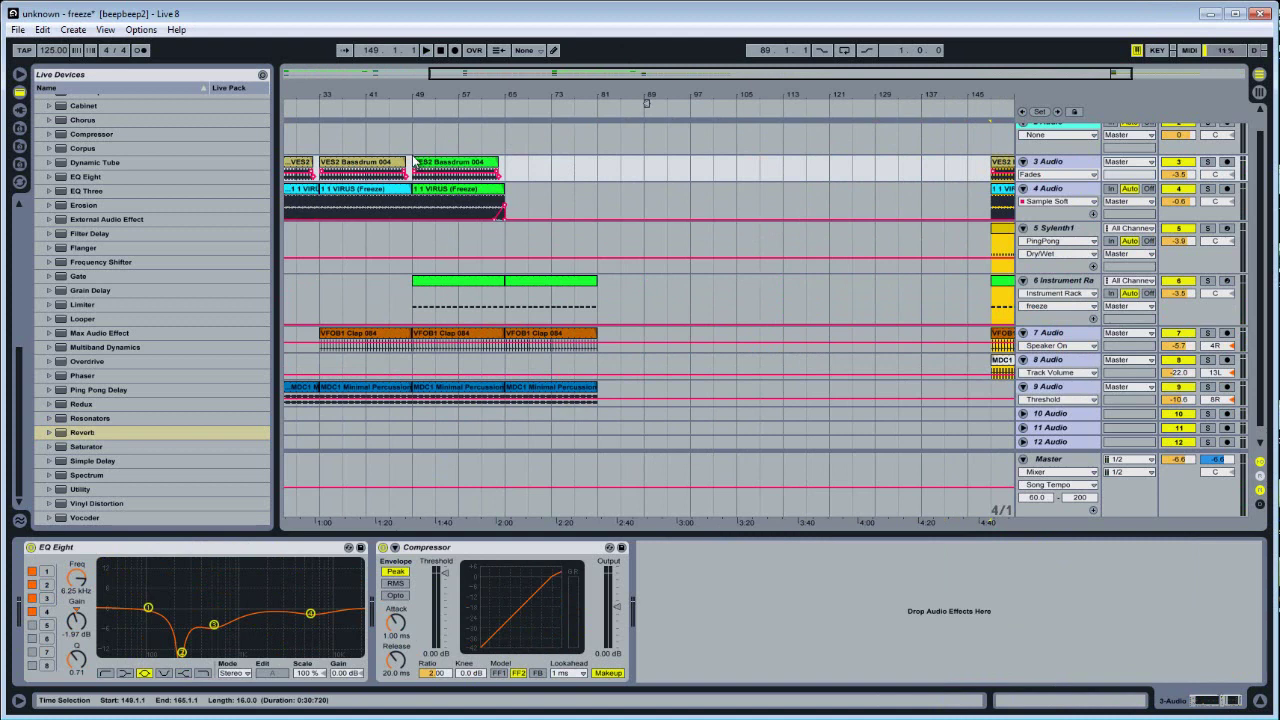
# Step: Paste a copy of the VES2 Bassdrum 004 clip at bar 82 on the 4 Audio track and play from bar 81
pyautogui.moveTo(411, 136); pyautogui.dragTo(322, 136)
pyautogui.click(604, 154)
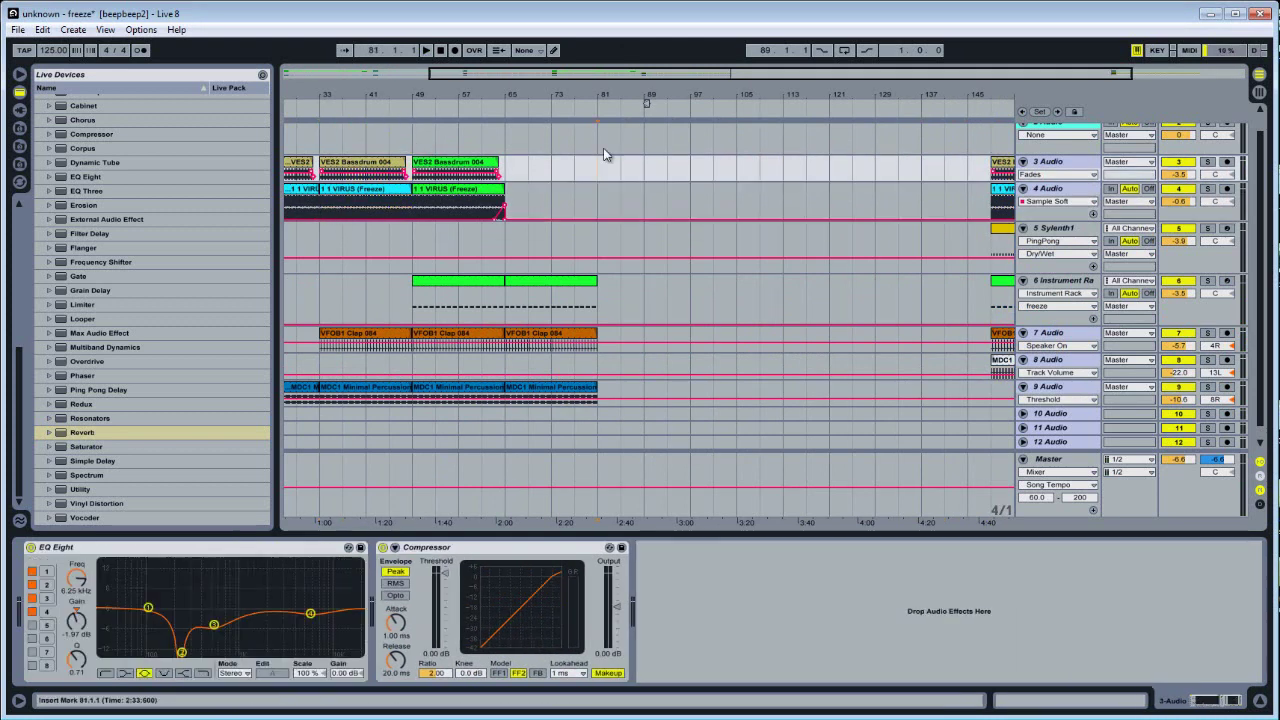
pyautogui.hotkey('ctrl', 'v')
pyautogui.press('+')
pyautogui.press('+')
pyautogui.press('+')
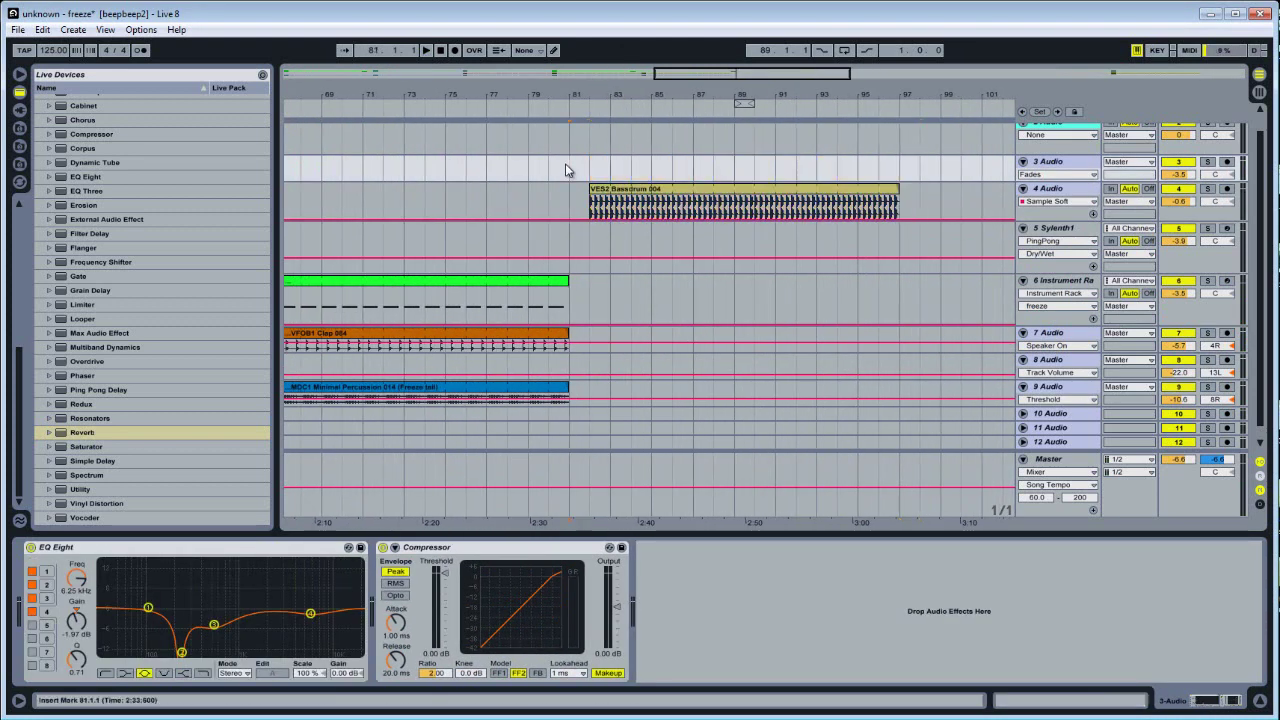
pyautogui.press('space')
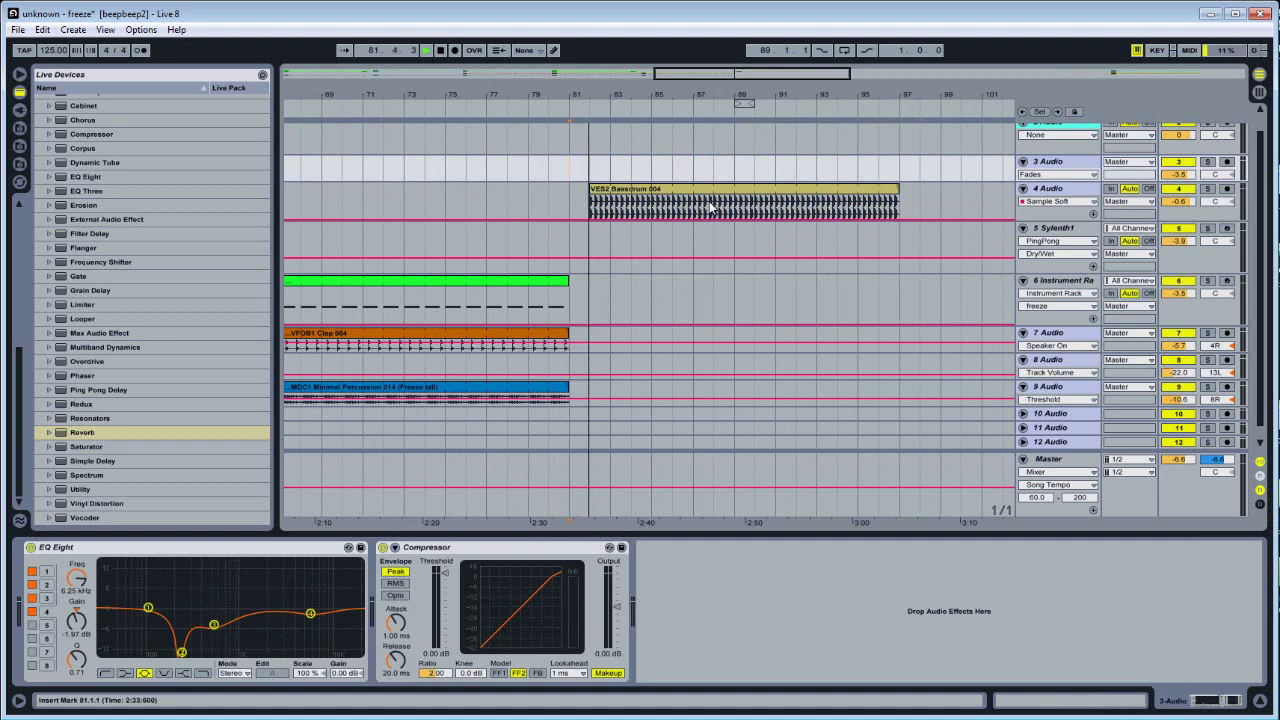
# Step: Move the pasted bassdrum clip from track 4 up to track 3, starting at bar 82
pyautogui.press('-')
pyautogui.press('-')
pyautogui.press('-')
pyautogui.press('space')
pyautogui.click(660, 190)
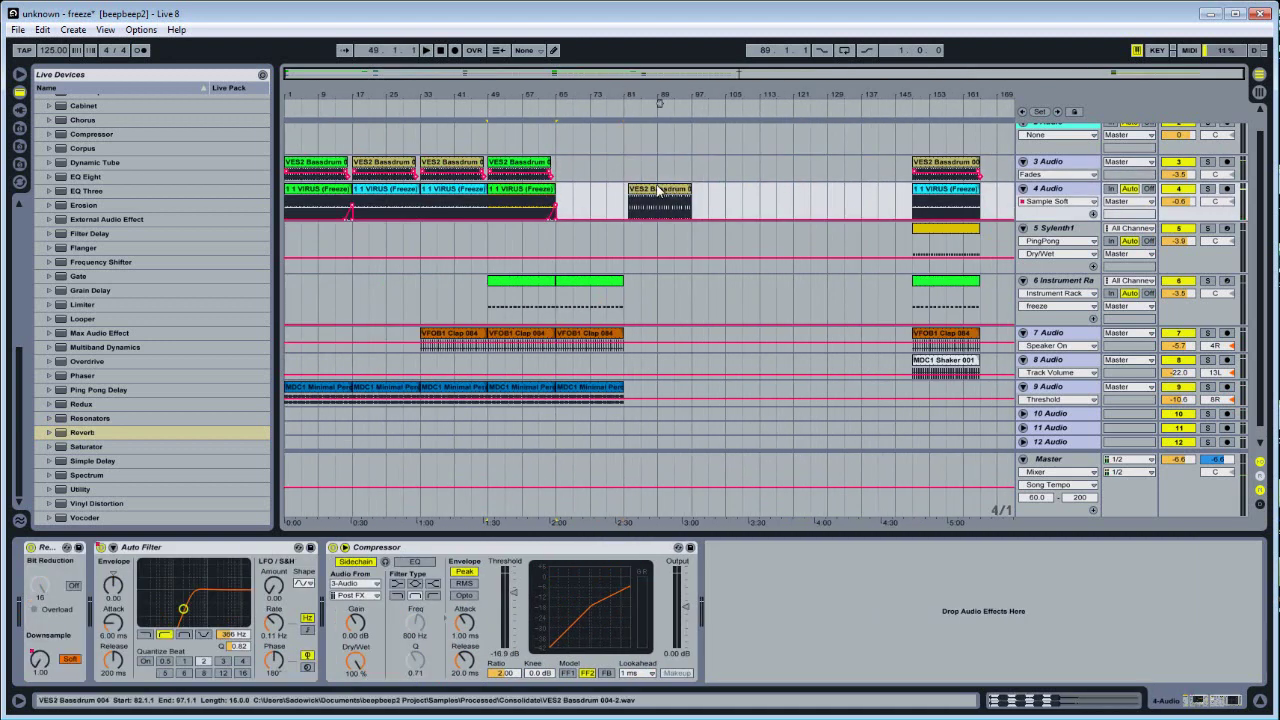
pyautogui.moveTo(660, 190); pyautogui.dragTo(622, 155)
pyautogui.press('space')
# Step: Copy the 1 1 VIRUS (Freeze) clip and the track 6 percussion clip so both start at bar 82
pyautogui.click(500, 190)
pyautogui.press('space')
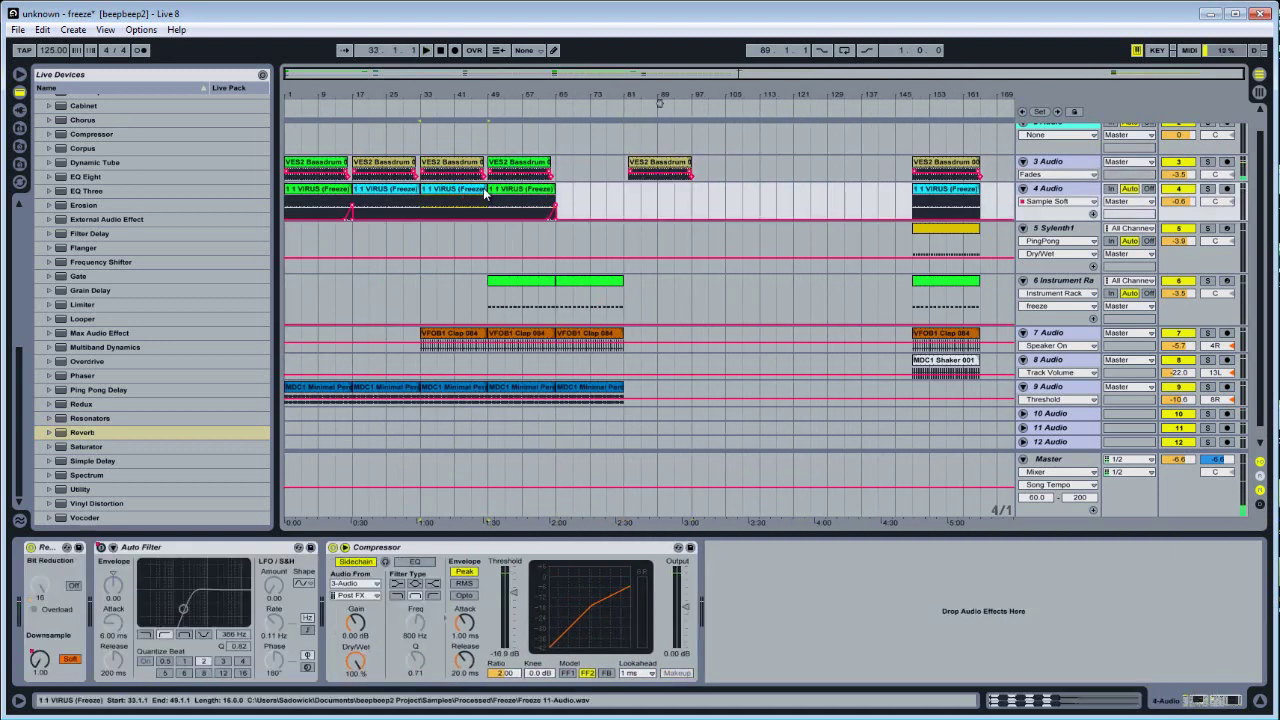
pyautogui.moveTo(626, 90); pyautogui.dragTo(622, 125)
pyautogui.moveTo(643, 294); pyautogui.dragTo(426, 292)
pyautogui.hotkey('ctrl', 'd')
pyautogui.press('space')
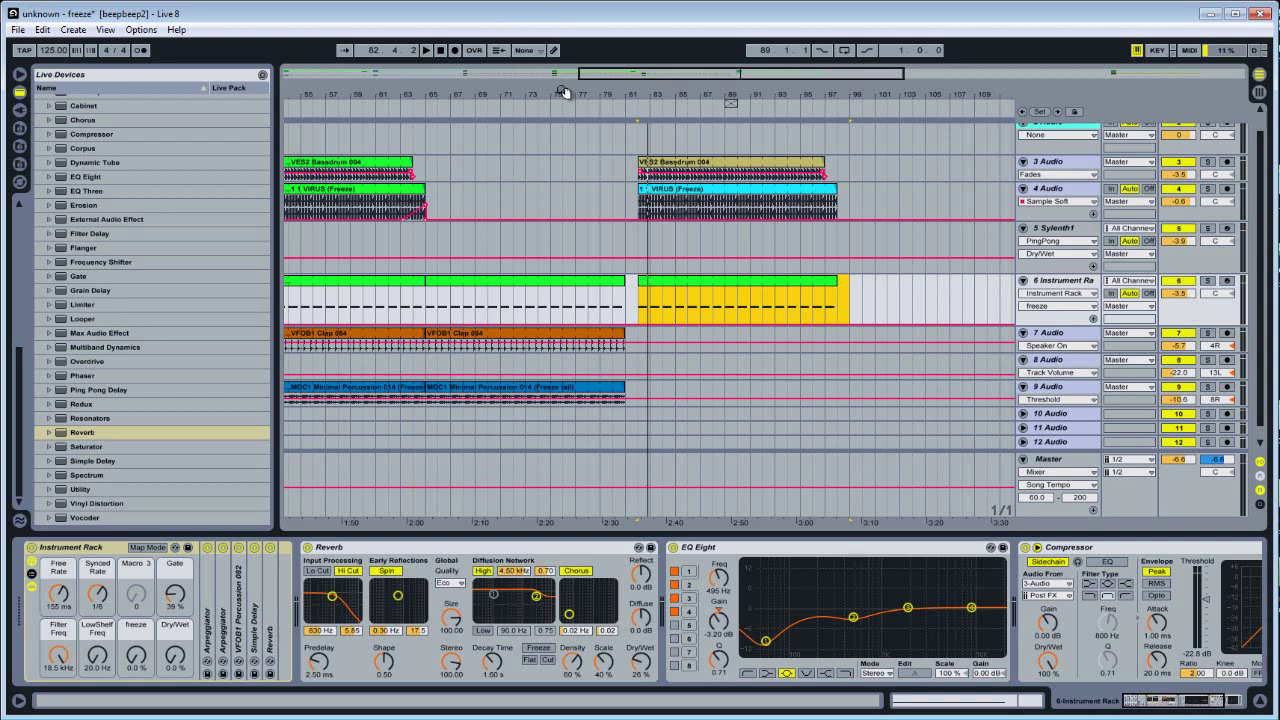
# Step: Automate the freeze macro on track 6, rising from about bar 70 to a peak at bar 81 and falling to zero at bar 82
pyautogui.moveTo(563, 91); pyautogui.dragTo(563, 82)
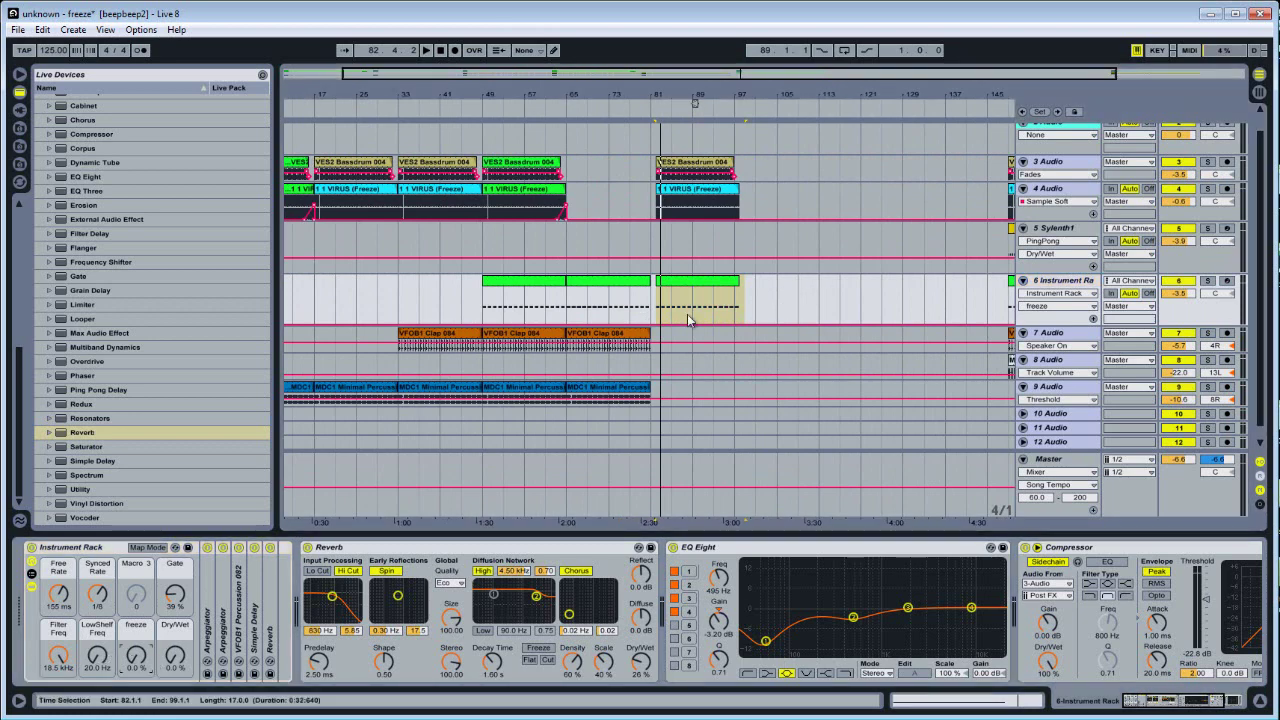
pyautogui.moveTo(646, 100); pyautogui.dragTo(660, 118)
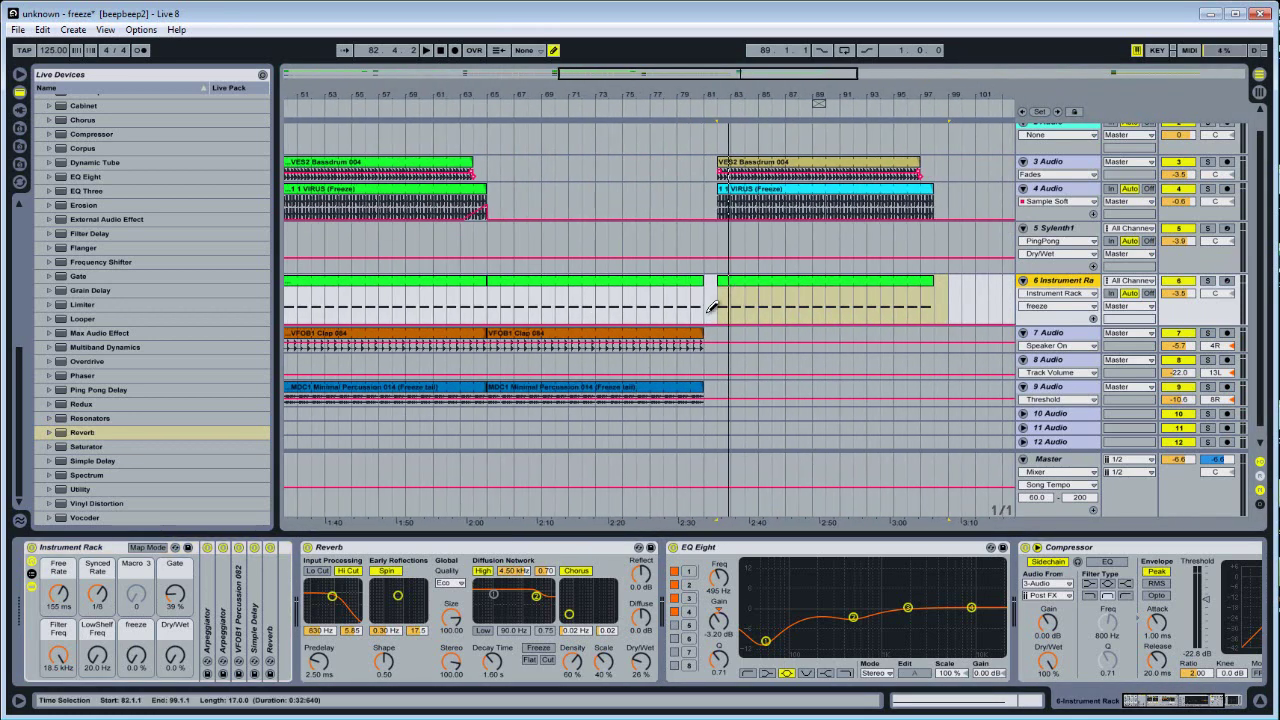
pyautogui.hotkey('ctrl', 'z')
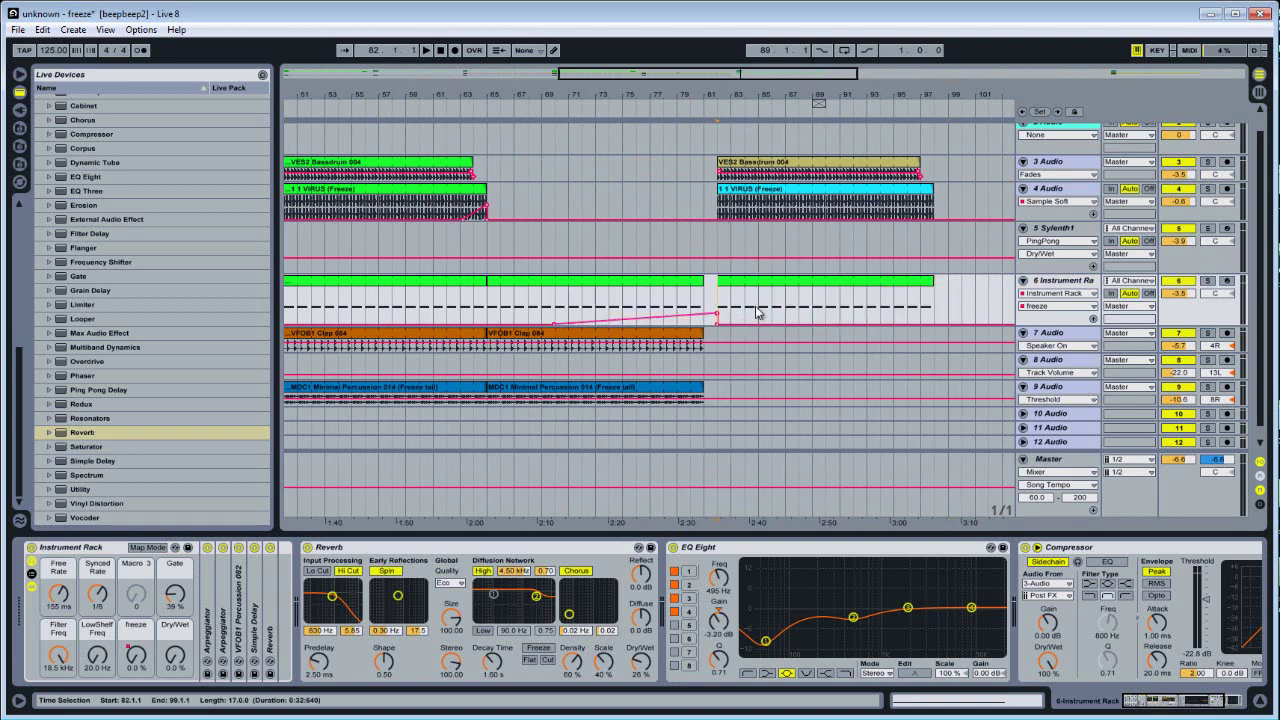
pyautogui.press('space')
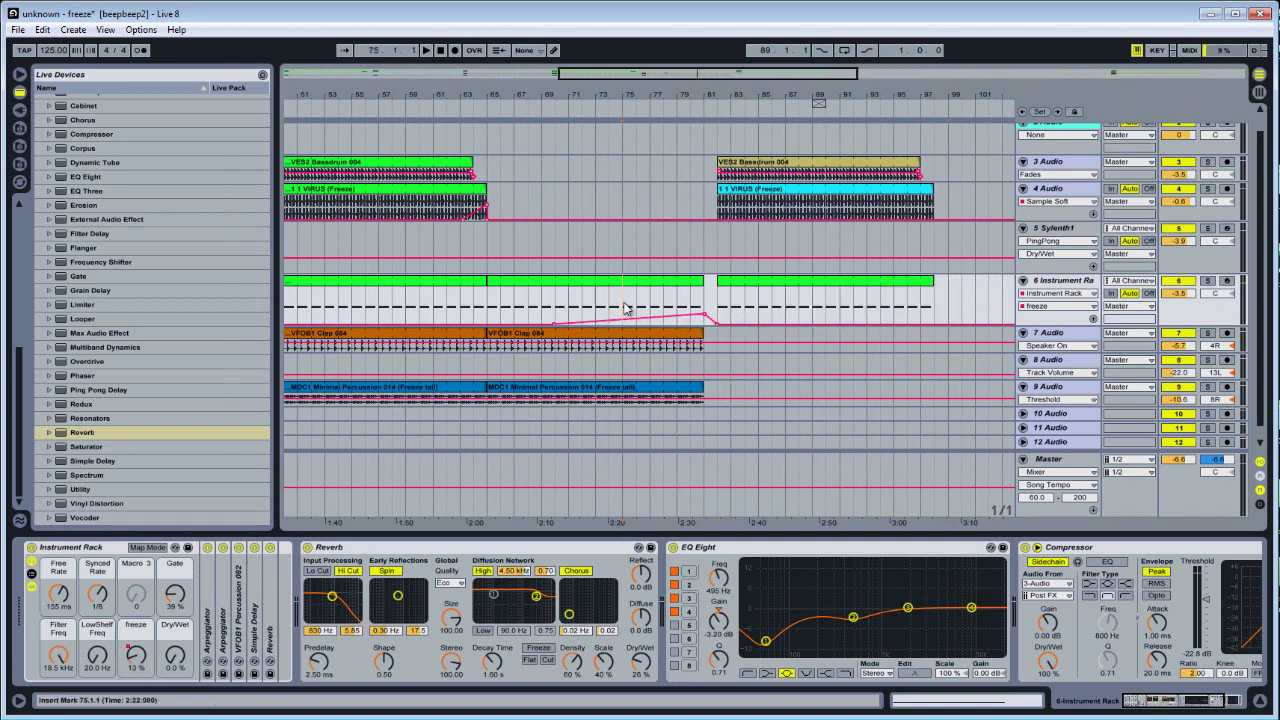
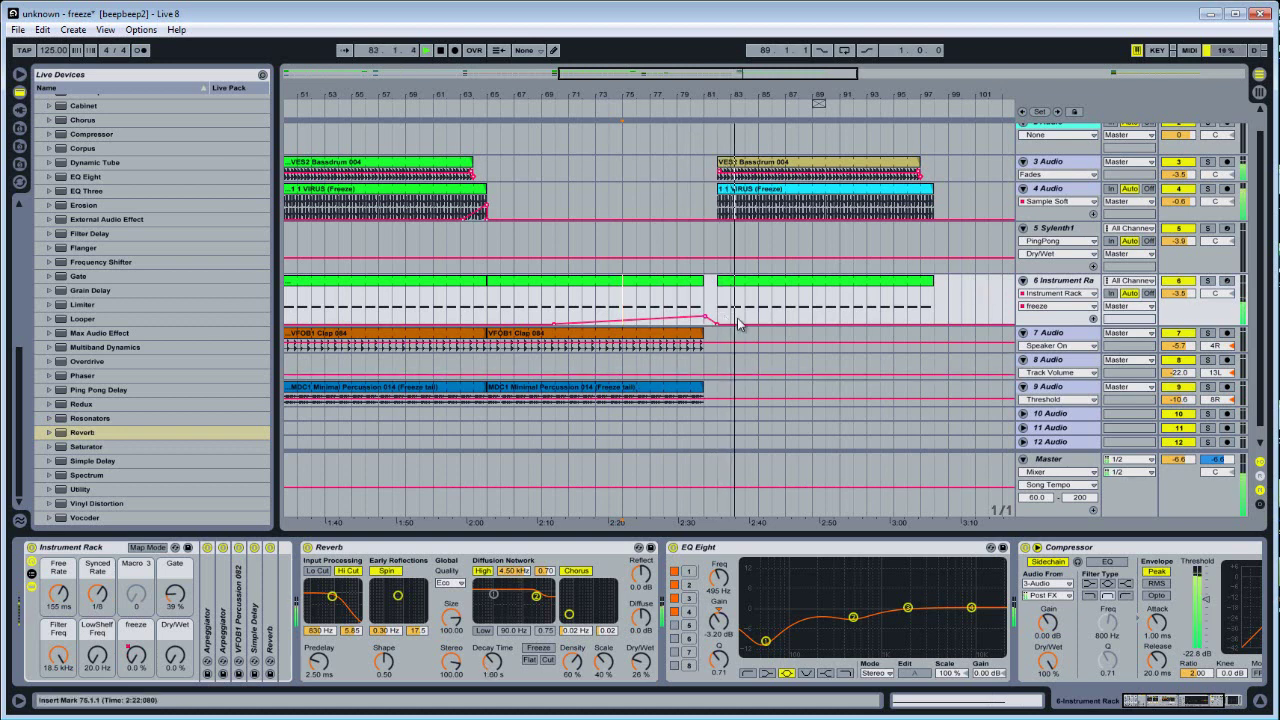
# Step: Audition the percussion clip from bar 65 and lower the freeze automation peak at bar 81 to 17 %
pyautogui.click(700, 280)
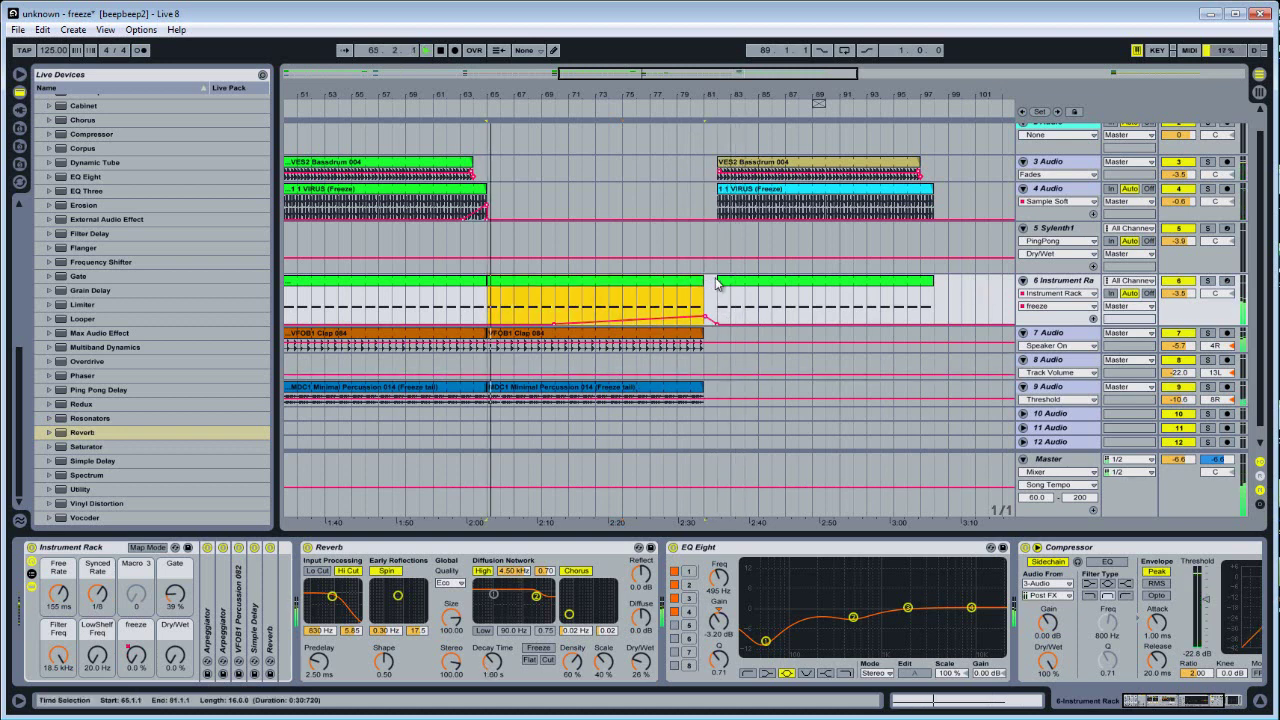
pyautogui.click(647, 668)
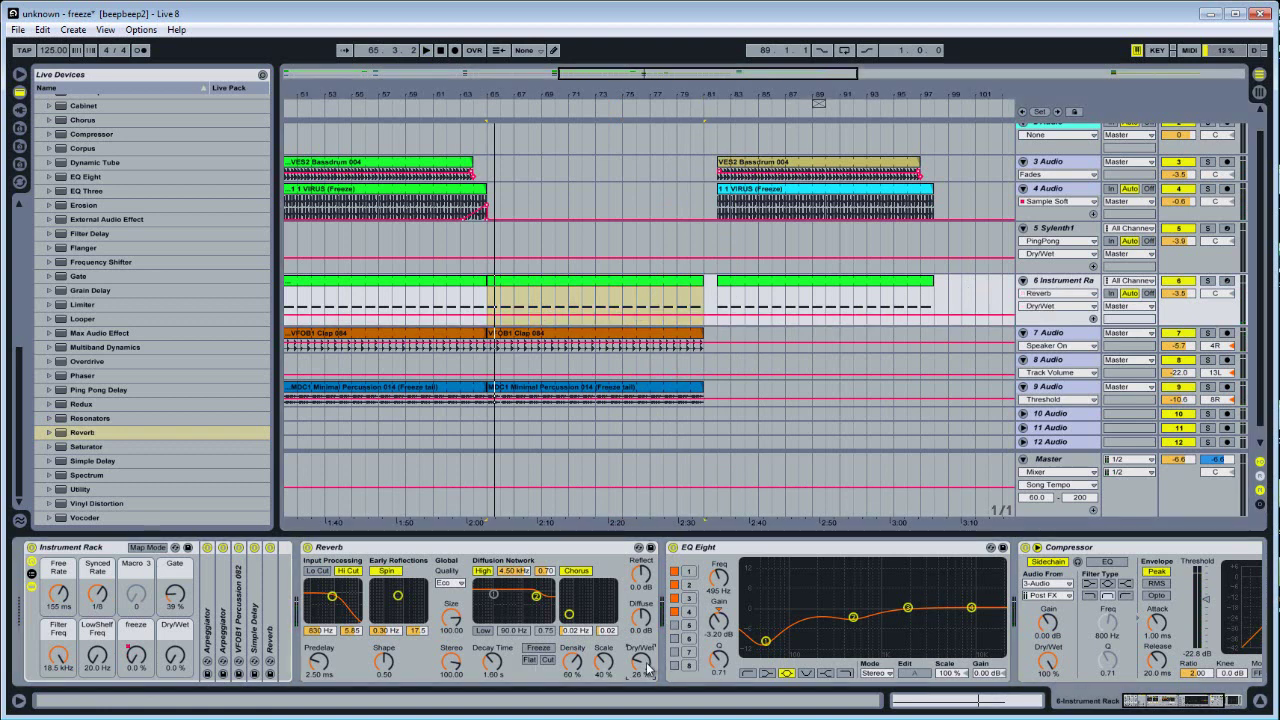
pyautogui.click(615, 279)
pyautogui.click(482, 107)
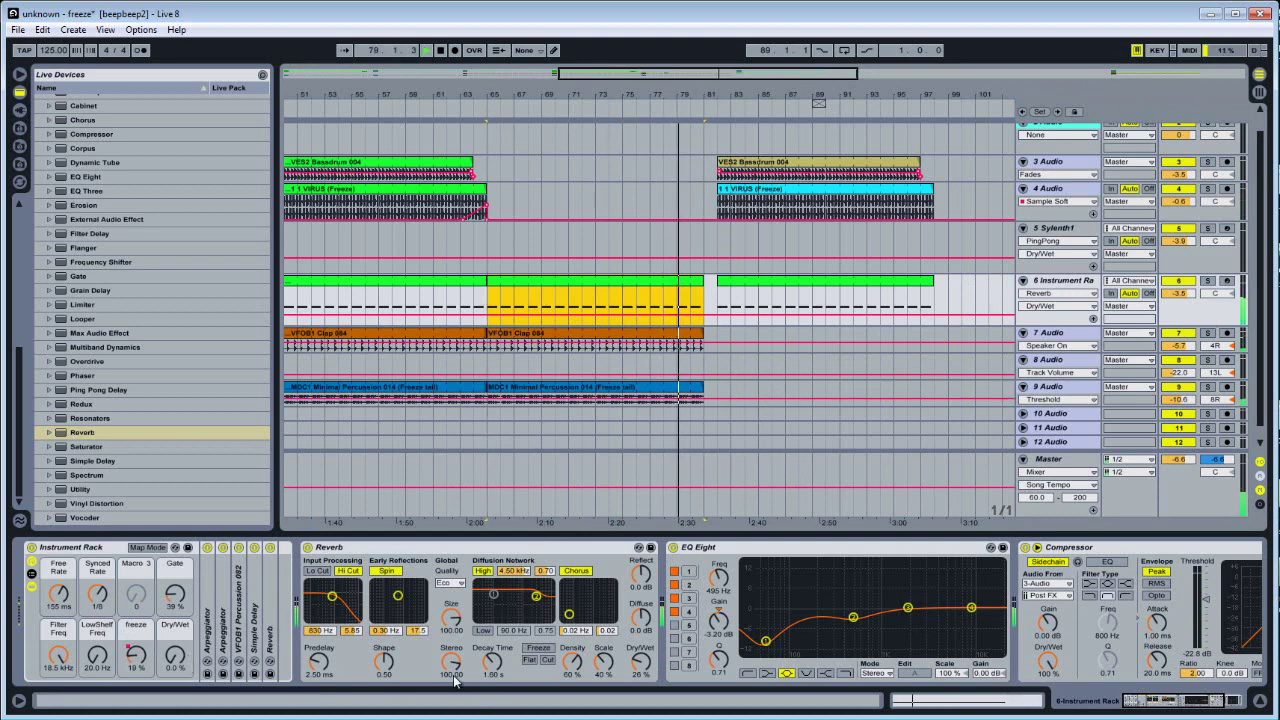
pyautogui.click(140, 662)
pyautogui.click(706, 321)
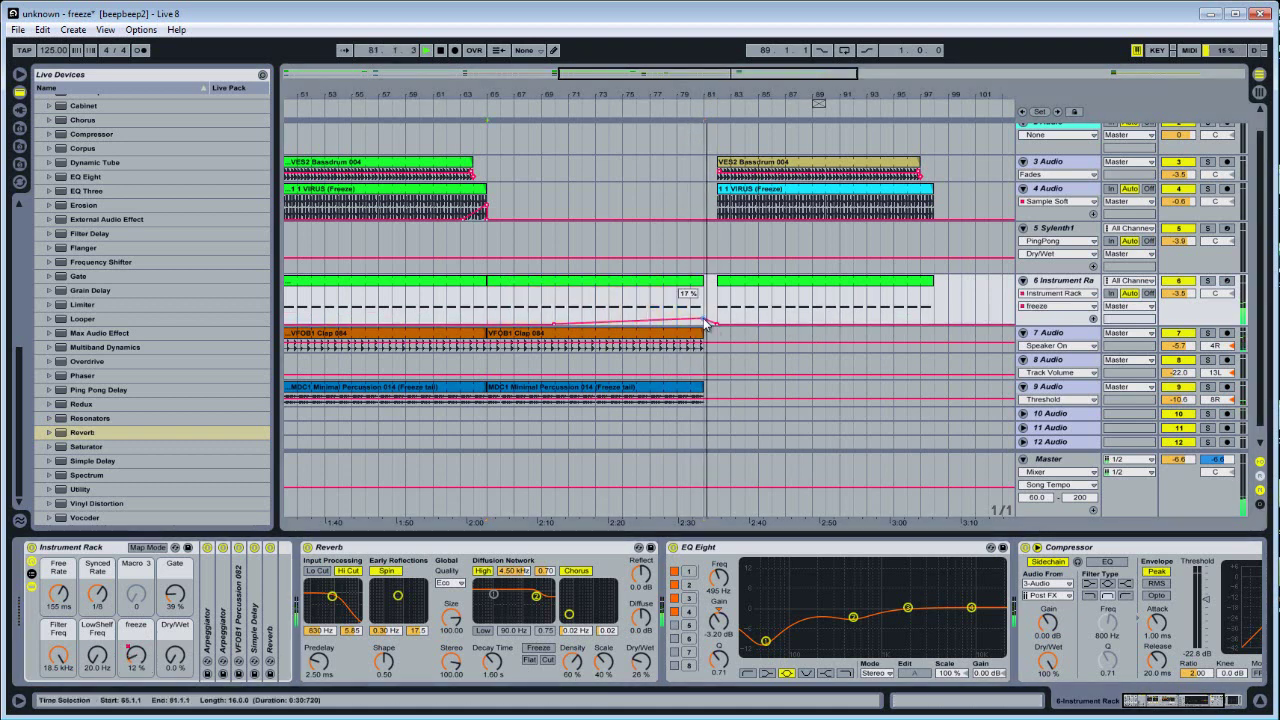
# Step: Automate the Filter Freq macro on track 6, rising from a low value at bar 49 to 18.5 kHz around bar 61
pyautogui.click(59, 657)
pyautogui.moveTo(514, 100); pyautogui.dragTo(511, 95)
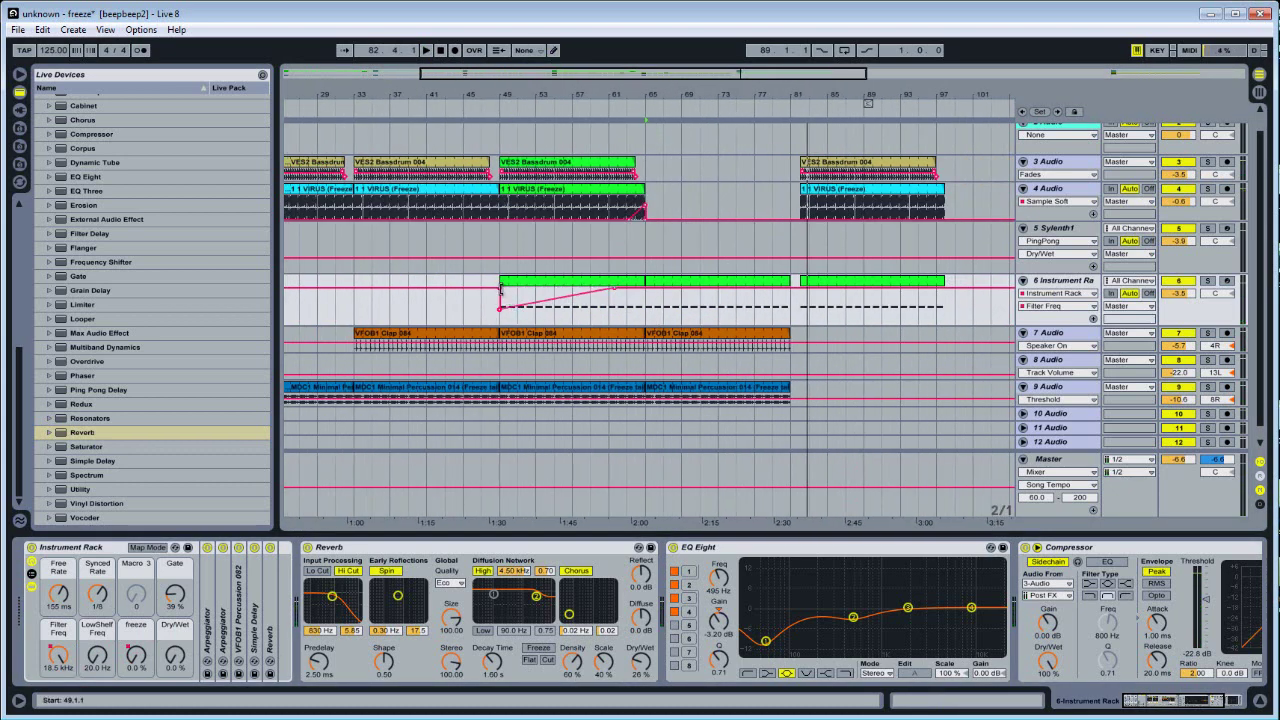
pyautogui.click(499, 289)
# Step: Automate the Synced Rate macro on track 6 with raised two-bar steps at bars 51, 55, 59 and 63
pyautogui.click(92, 598)
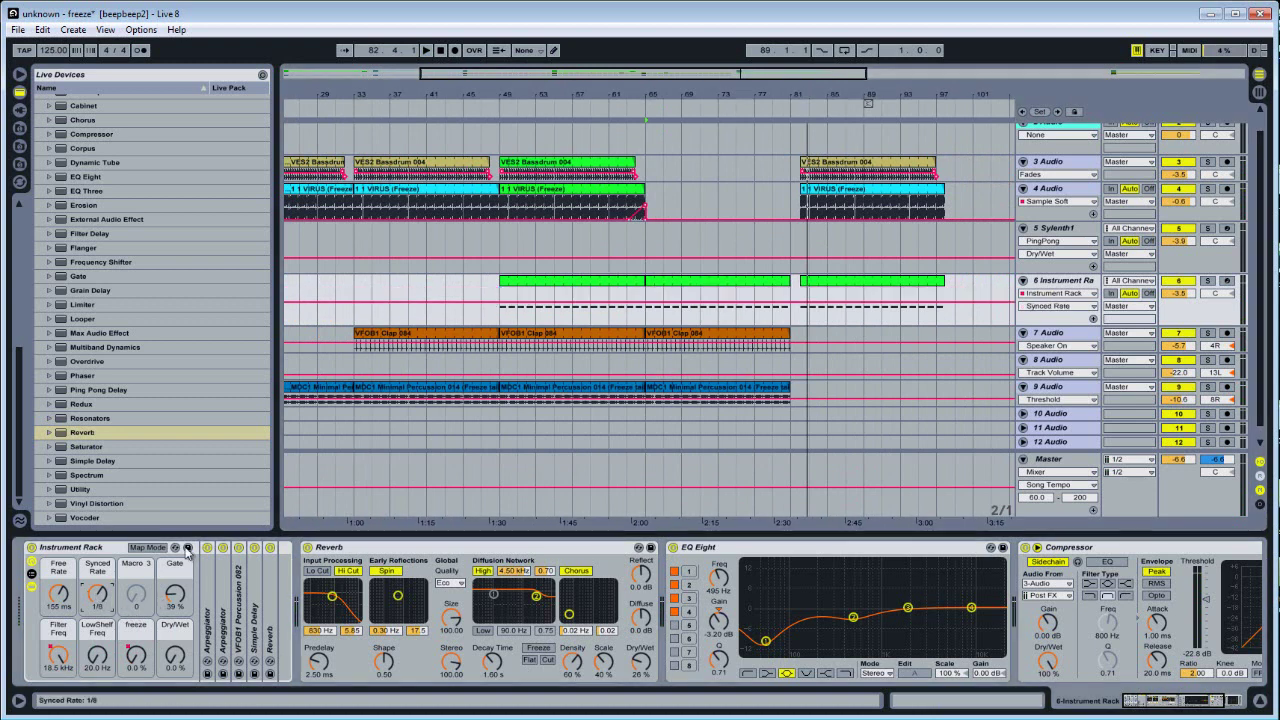
pyautogui.click(564, 284)
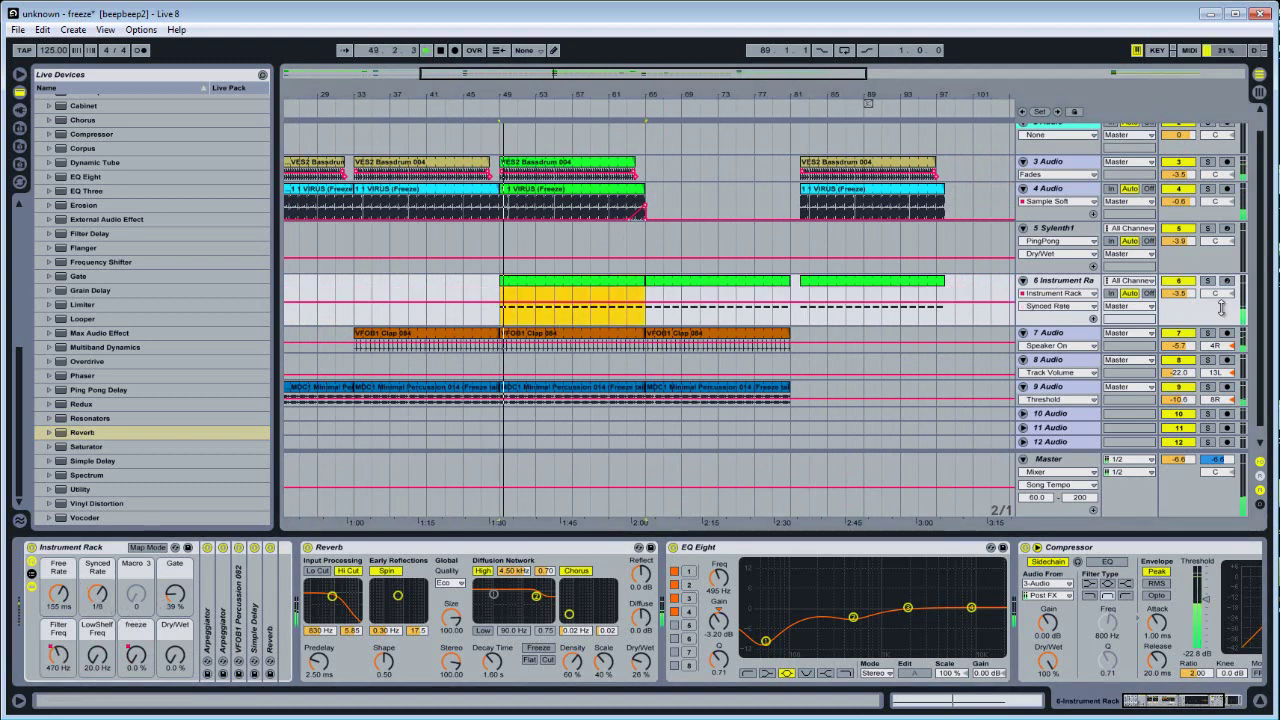
pyautogui.moveTo(1221, 306); pyautogui.dragTo(1221, 346)
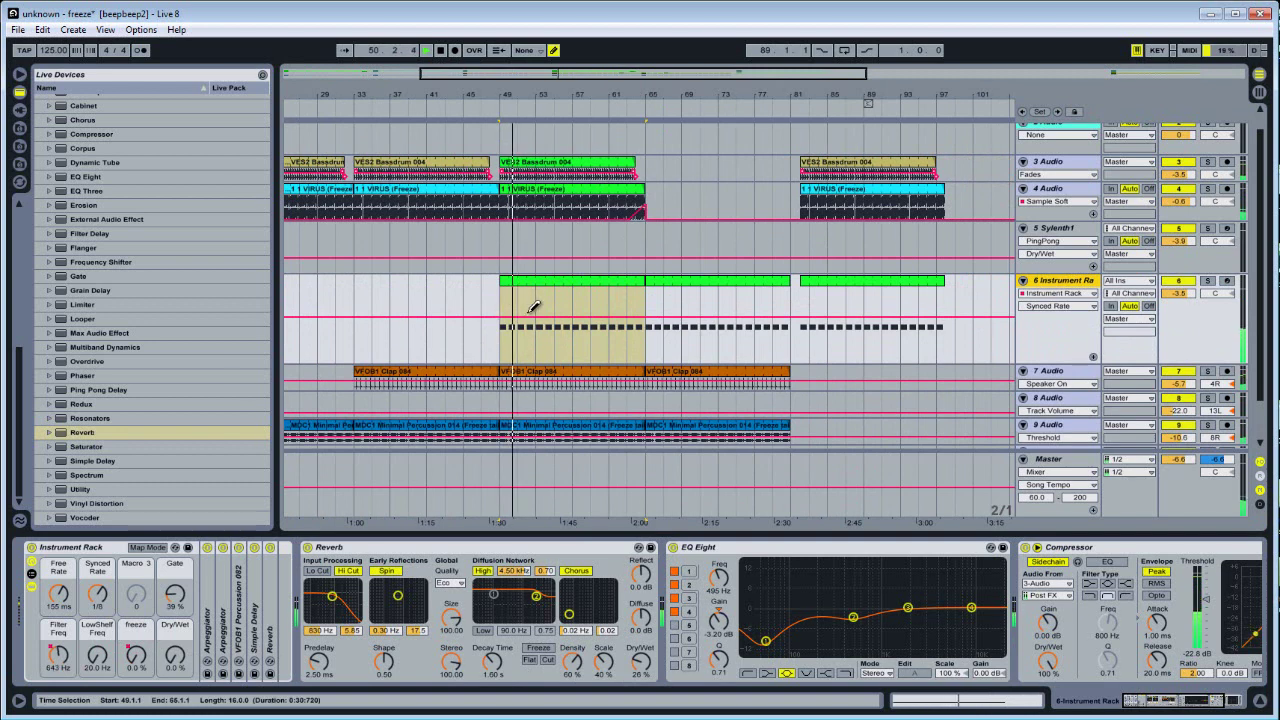
pyautogui.click(533, 307)
pyautogui.moveTo(531, 306); pyautogui.dragTo(531, 299)
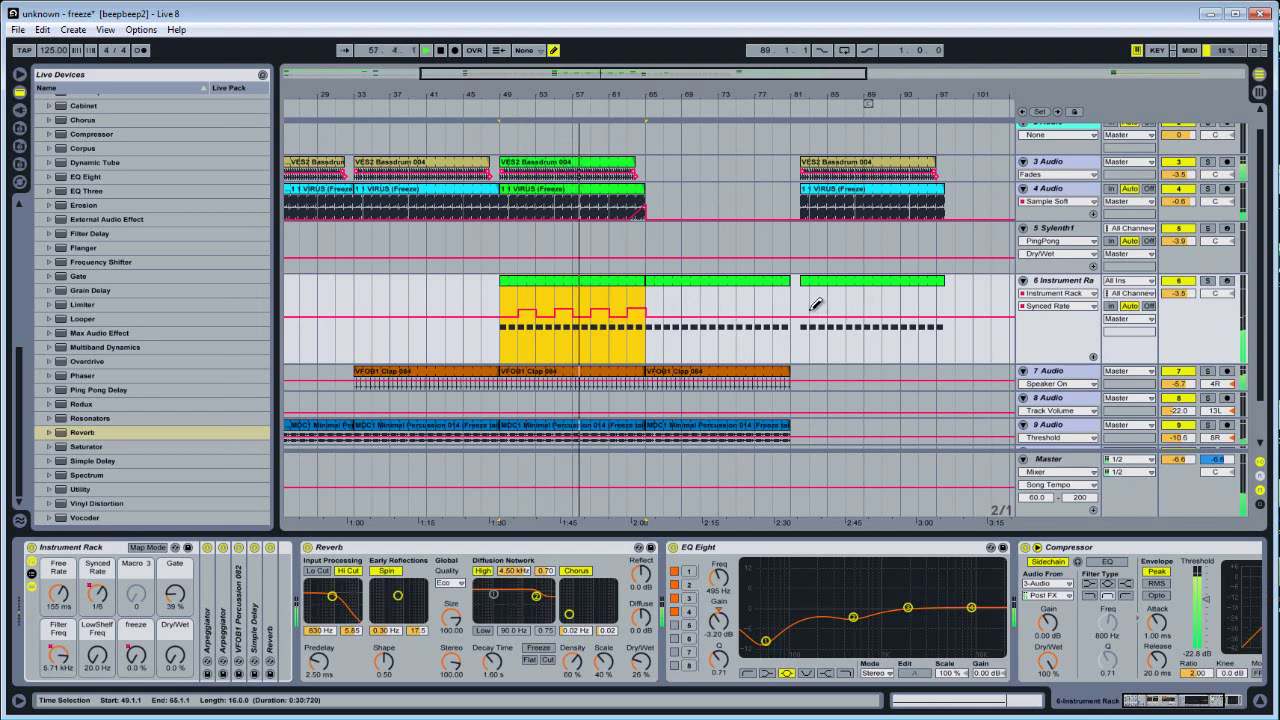
# Step: Add raised two-bar Synced Rate automation steps on track 6 at about bars 84, 88, 92 and 96
pyautogui.moveTo(814, 94); pyautogui.dragTo(777, 97)
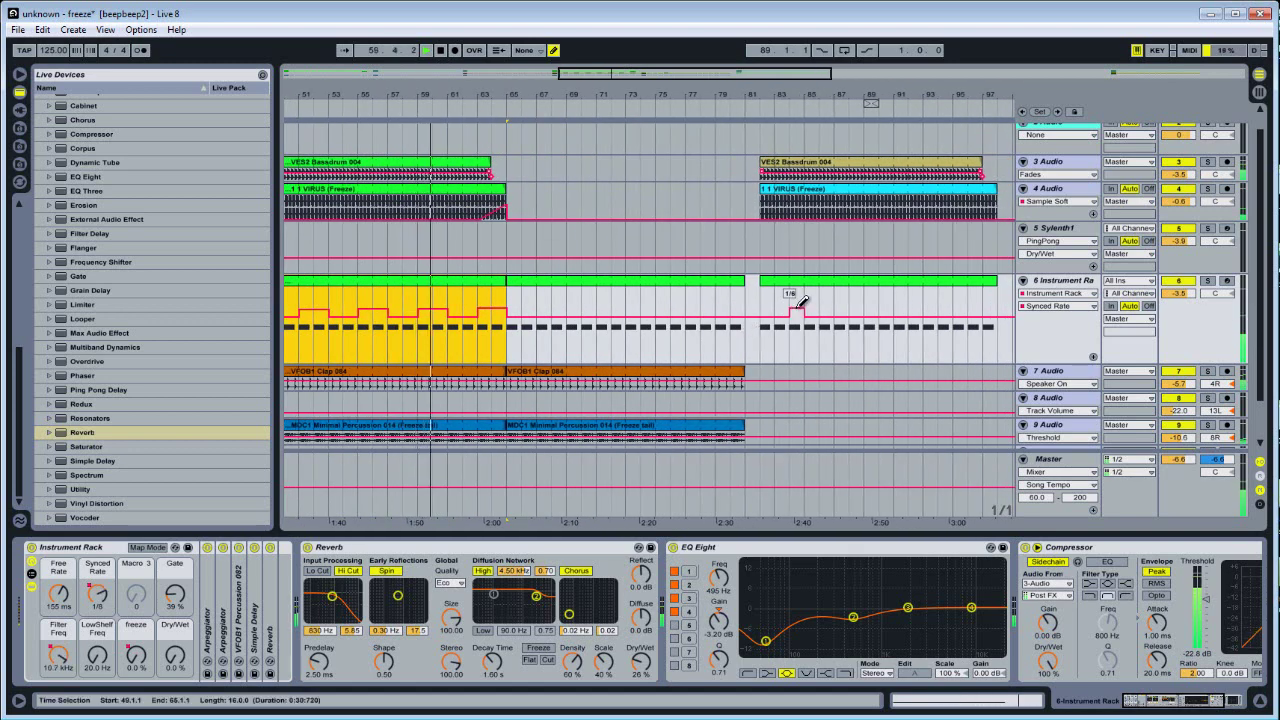
pyautogui.click(810, 310)
pyautogui.click(858, 309)
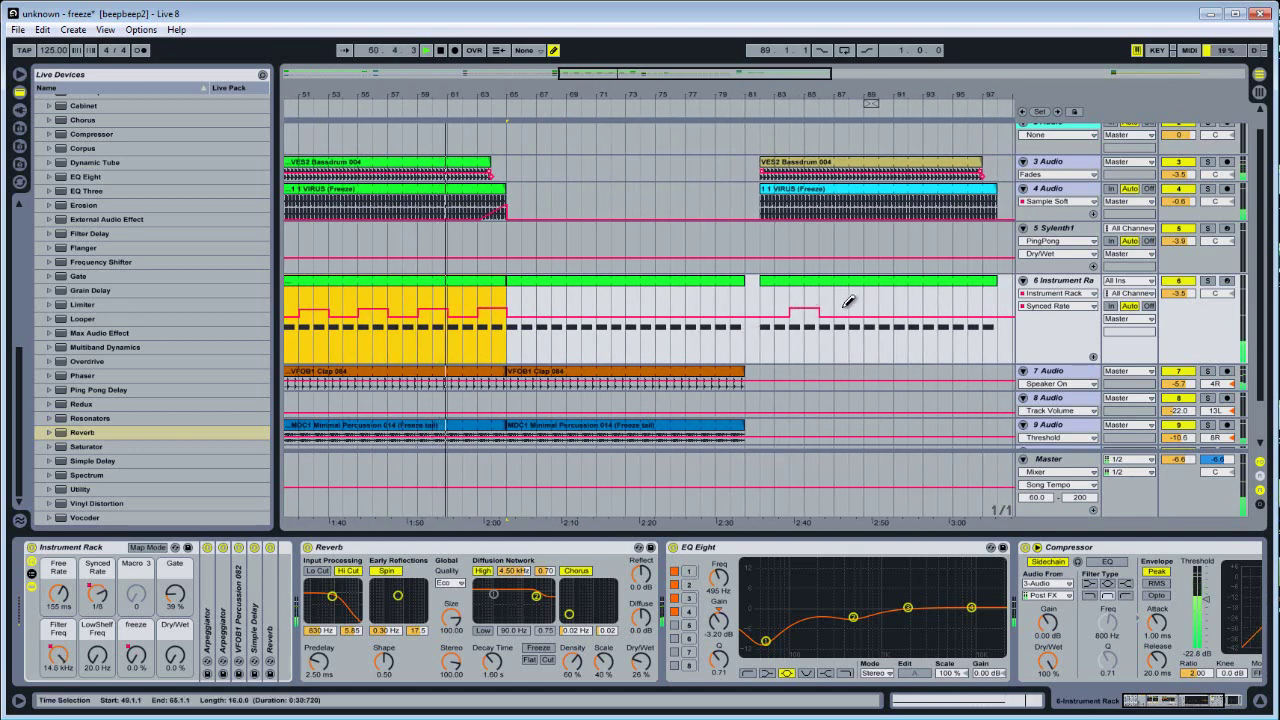
pyautogui.click(870, 309)
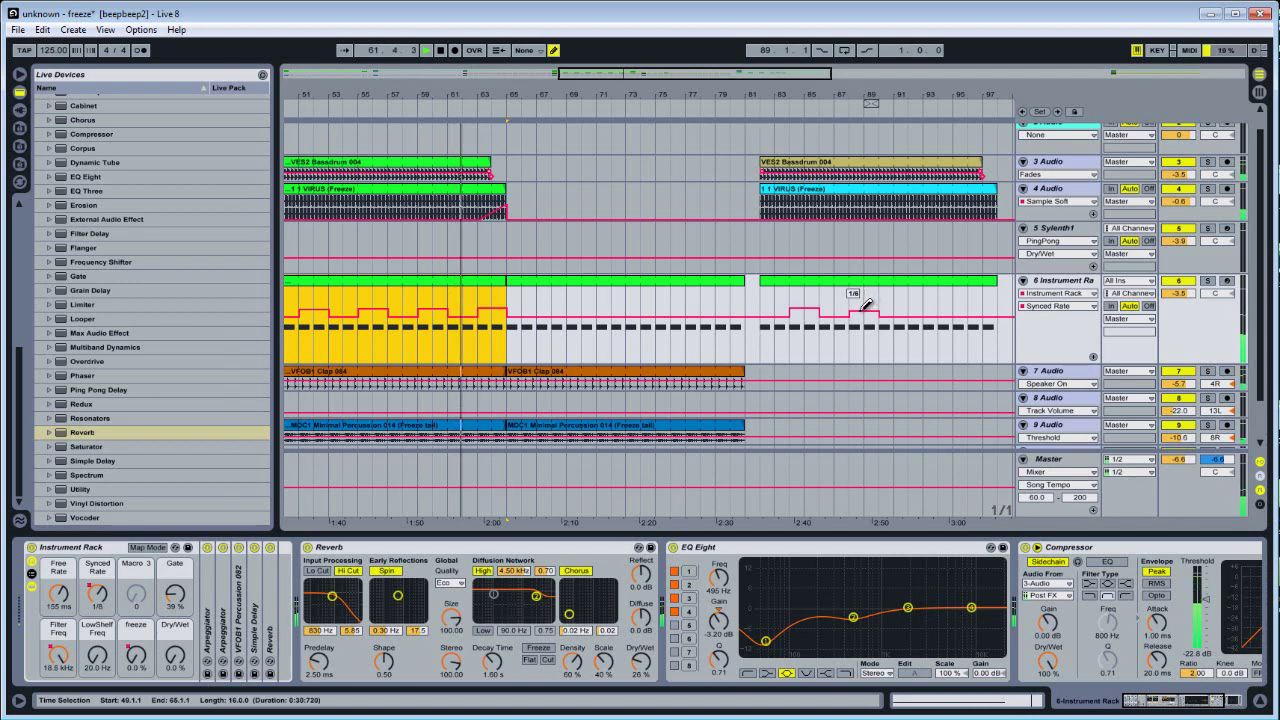
pyautogui.click(920, 306)
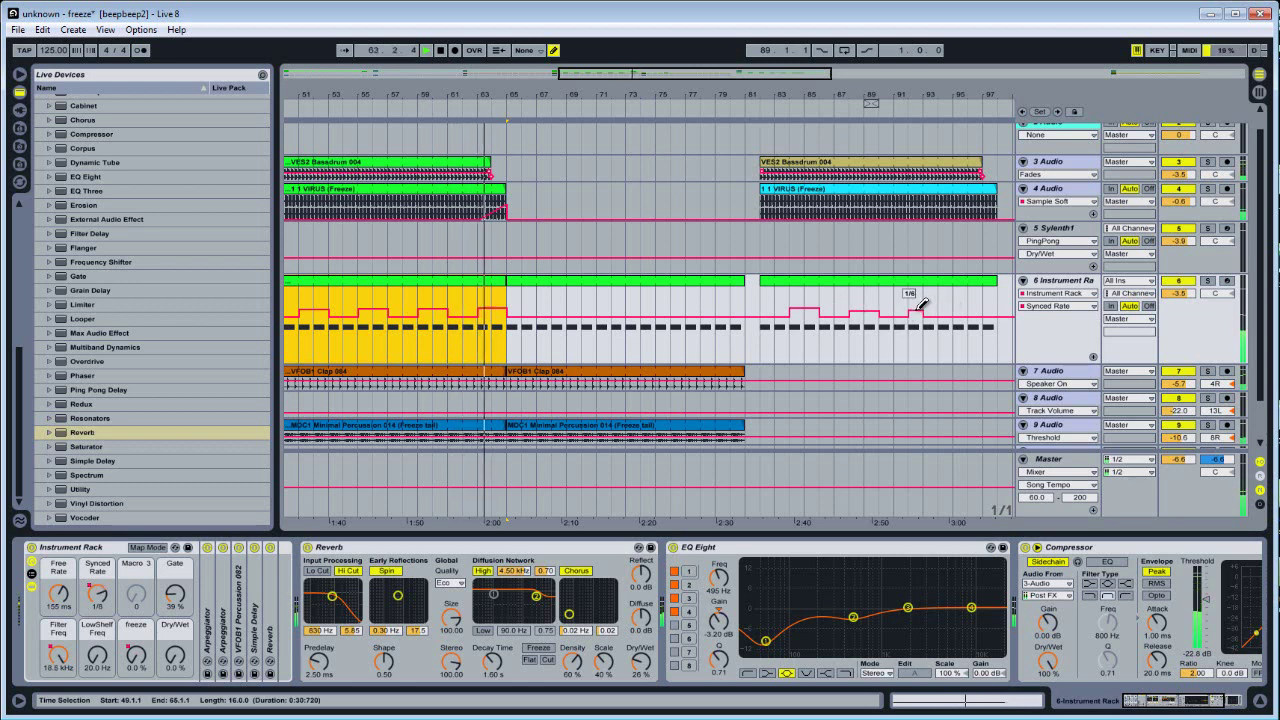
pyautogui.click(980, 308)
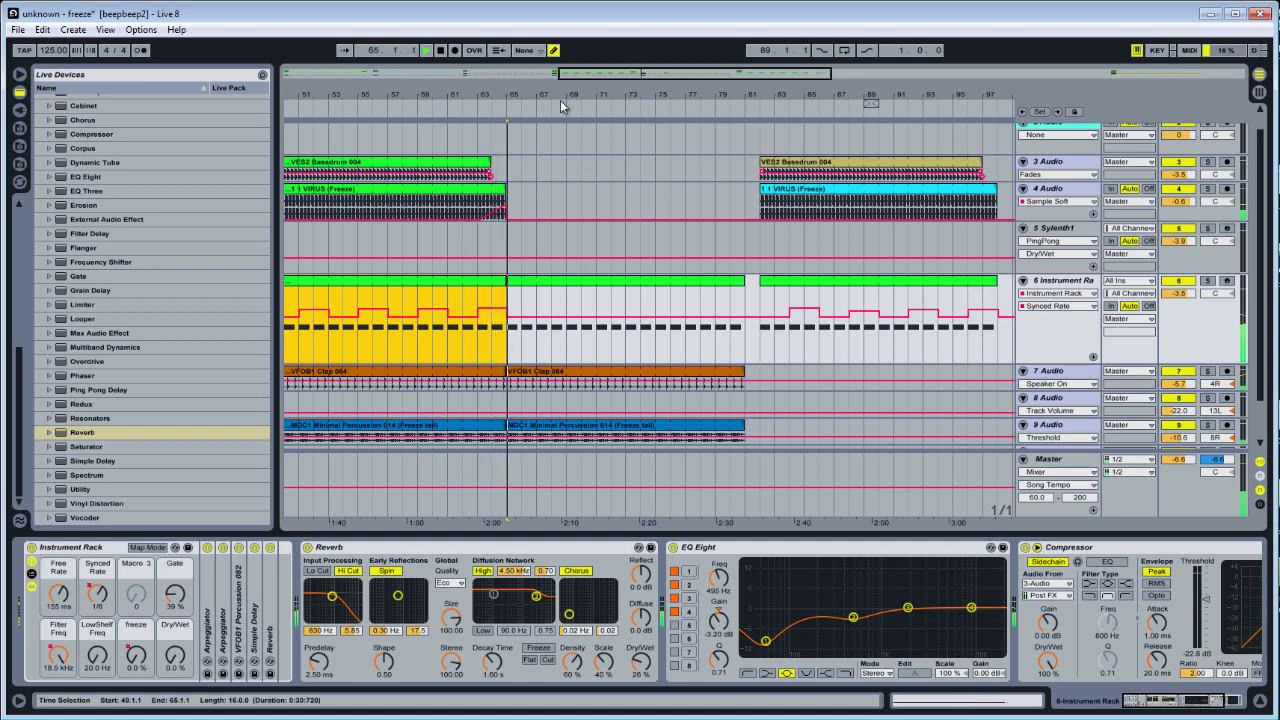
# Step: Automate the LowShelf Freq macro on track 6, rising from about bar 71 to a peak at bar 81 and falling to its minimum at bar 82
pyautogui.moveTo(563, 97); pyautogui.dragTo(553, 240)
pyautogui.click(560, 282)
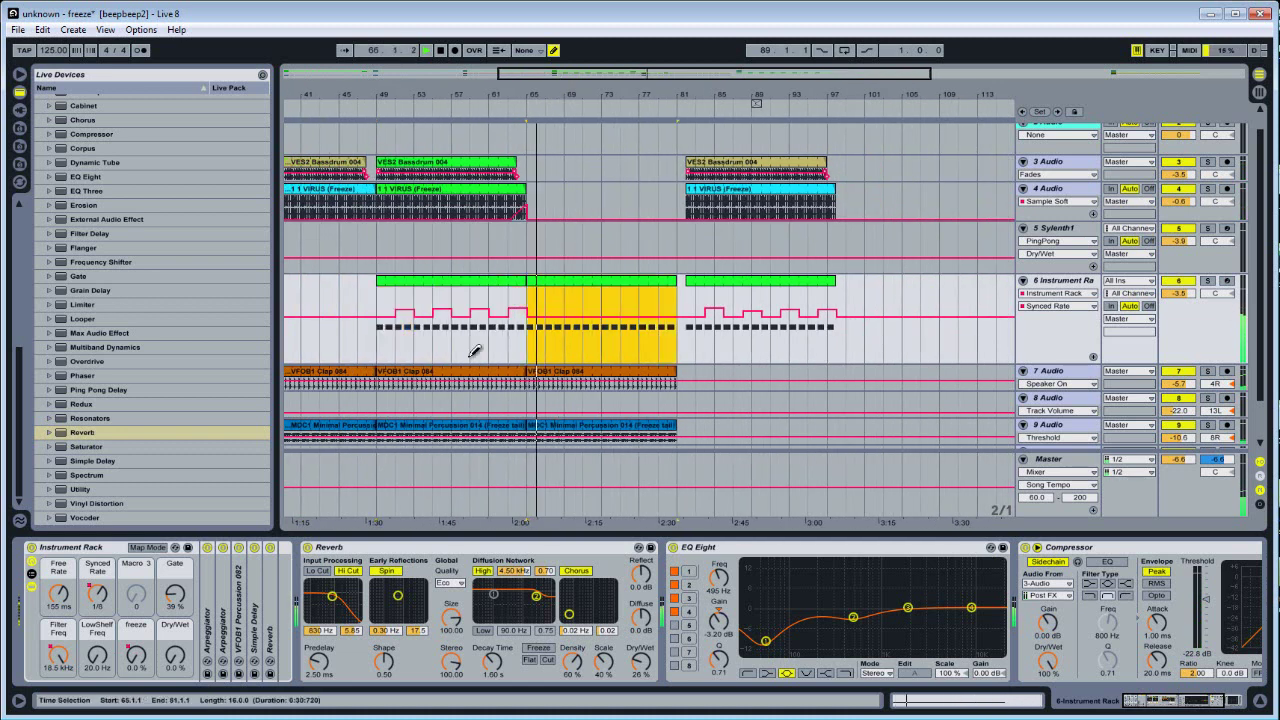
pyautogui.click(96, 656)
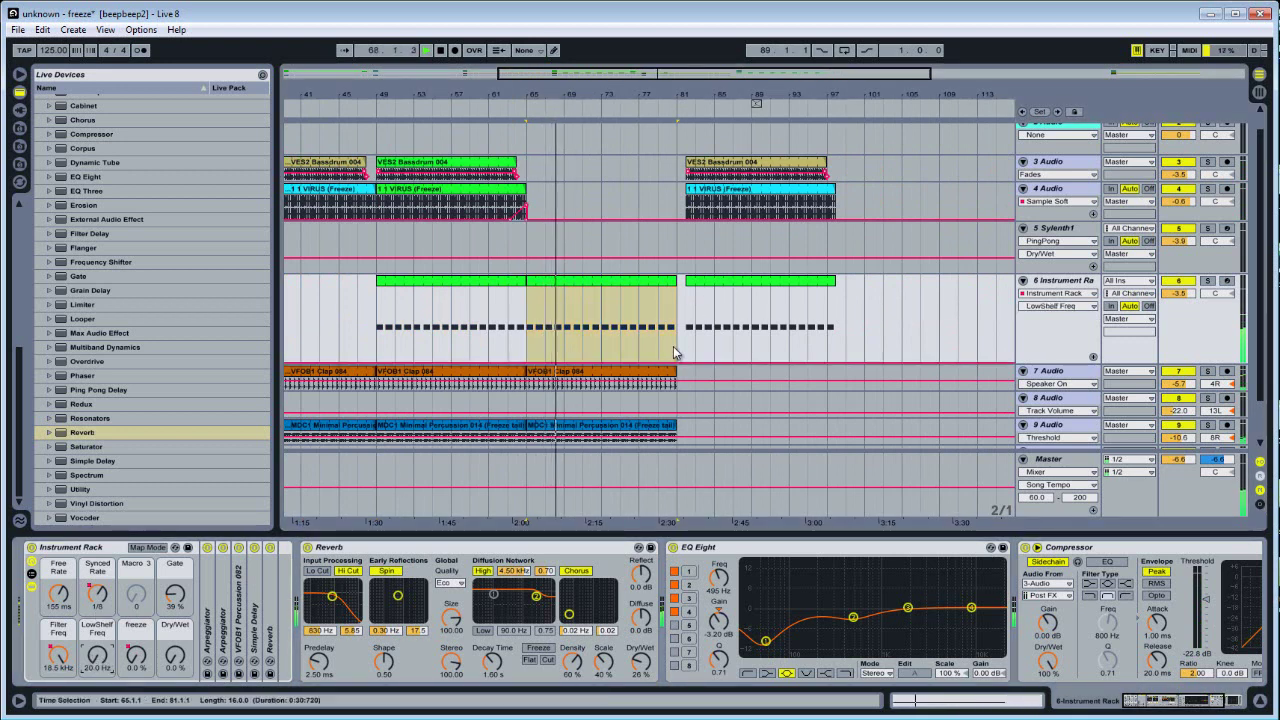
pyautogui.click(670, 352)
pyautogui.click(657, 364)
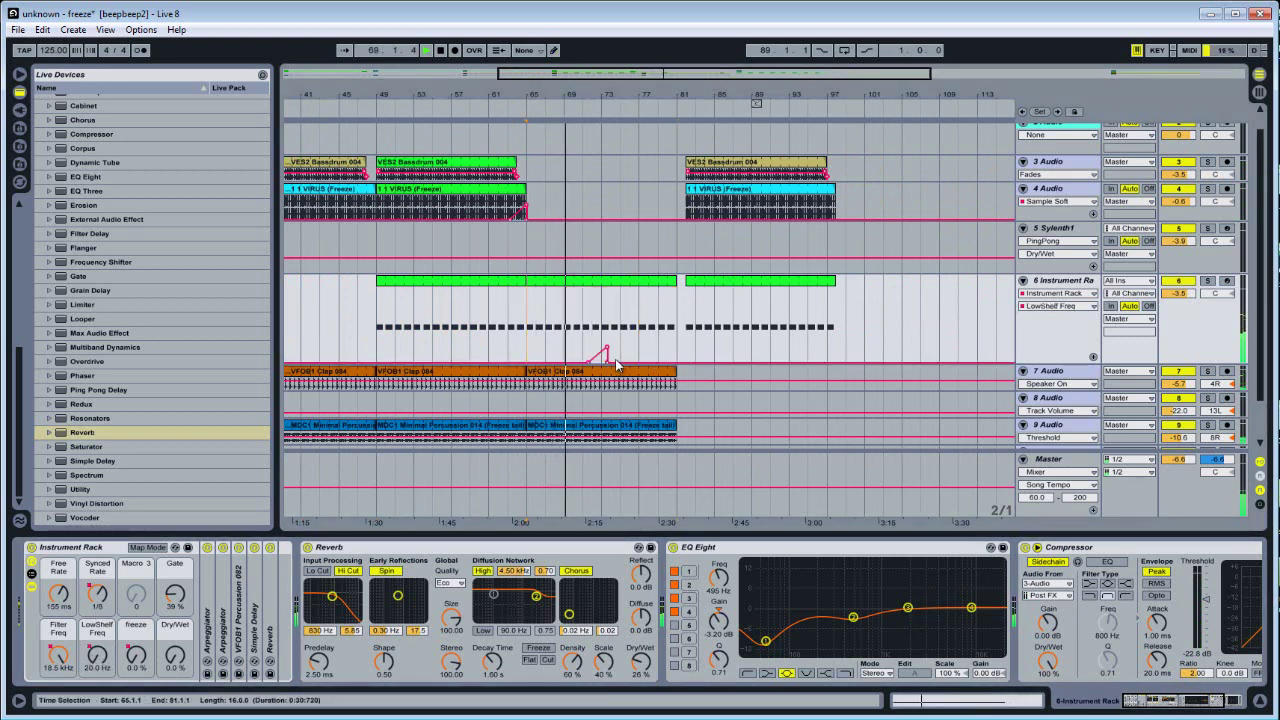
pyautogui.click(657, 364)
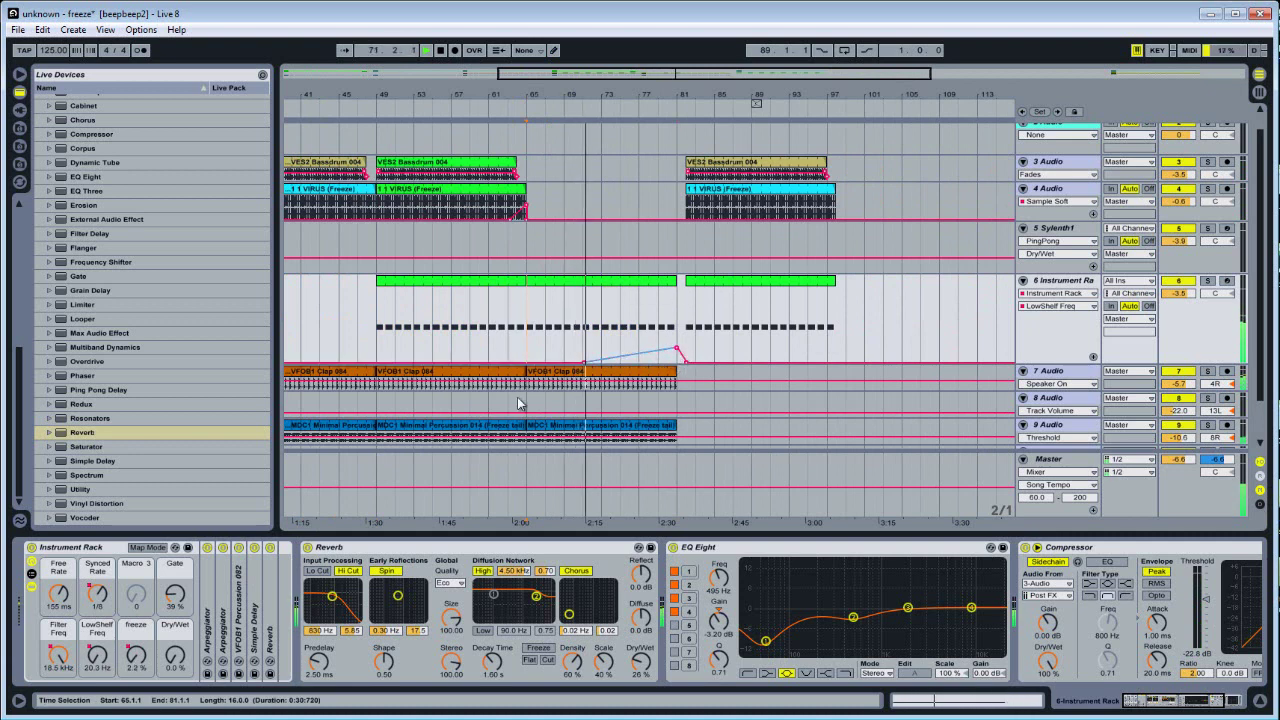
# Step: Automate the Free Rate macro on track 6, falling from about bar 73 to bar 81 and jumping back to 155 ms there
pyautogui.click(60, 597)
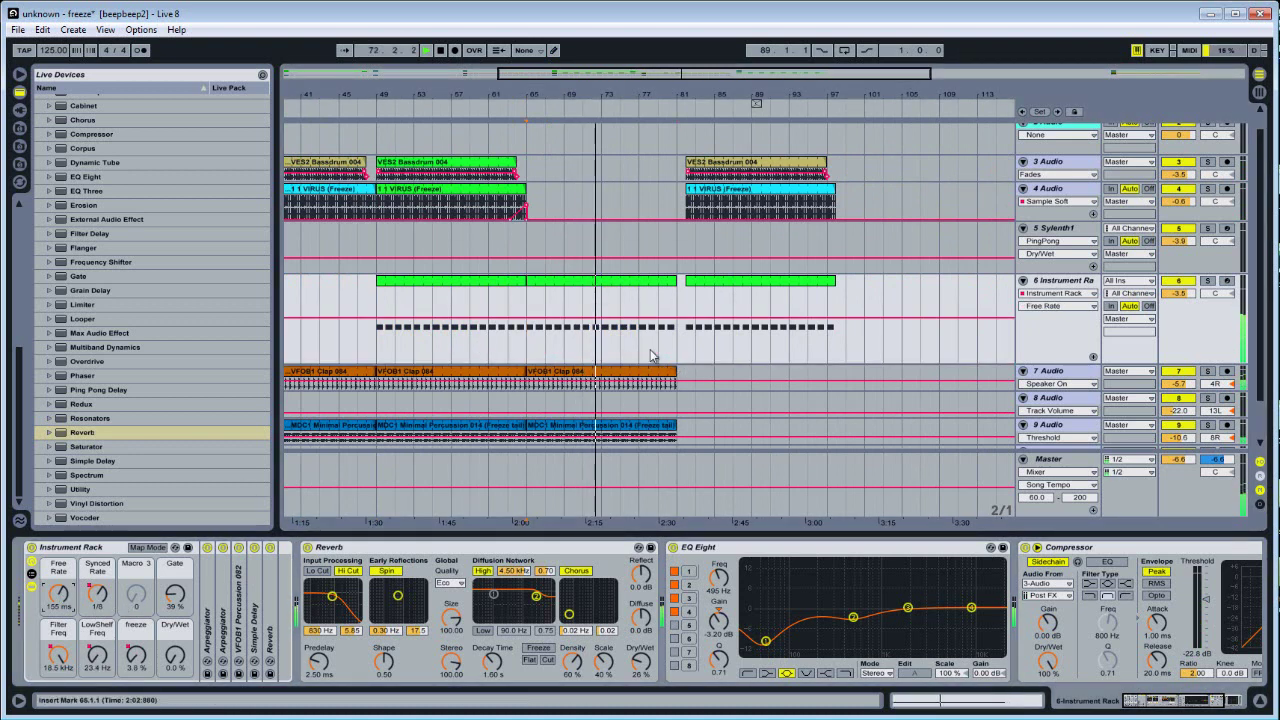
pyautogui.hotkey('ctrl', 'b')
pyautogui.click(667, 321)
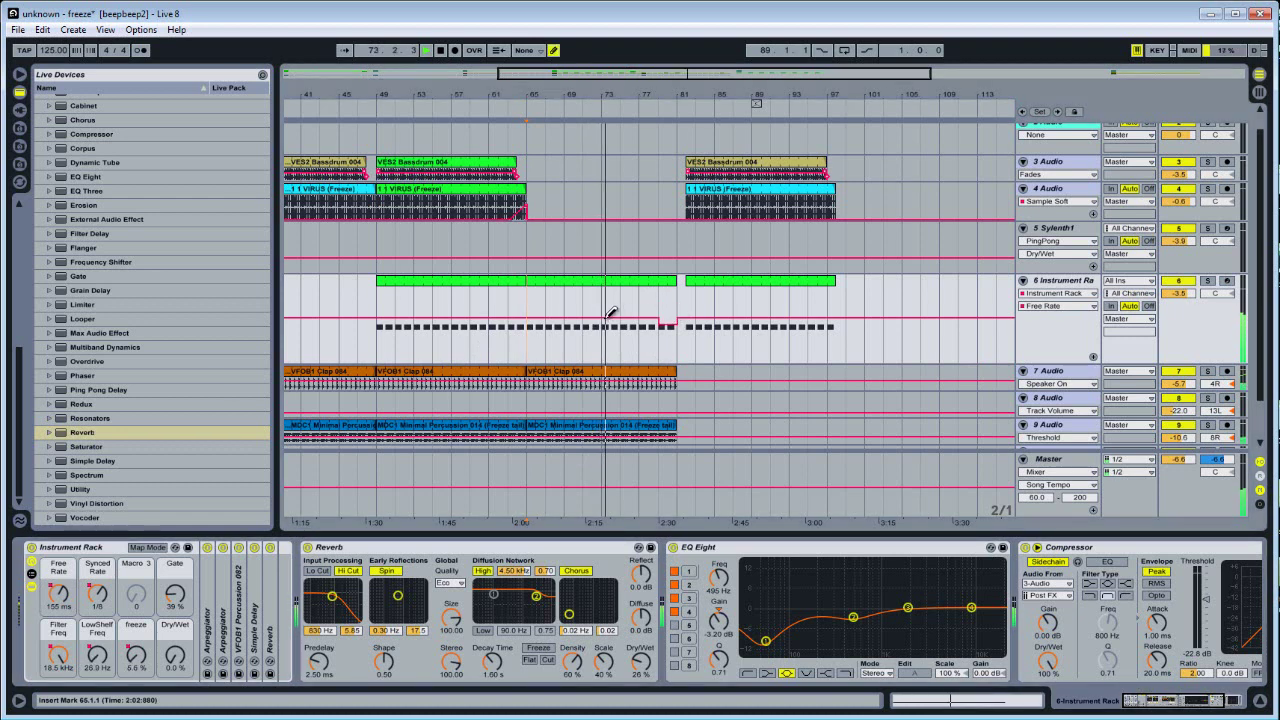
pyautogui.hotkey('ctrl', 'b')
pyautogui.click(658, 321)
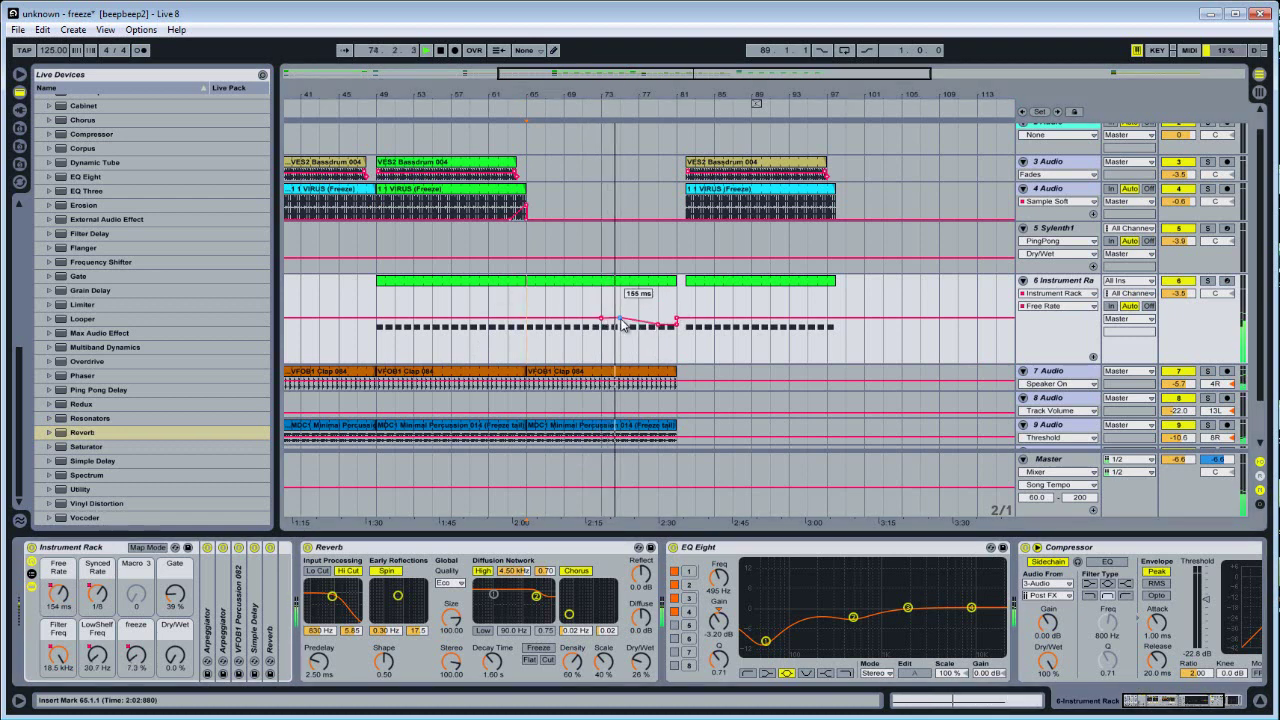
pyautogui.click(620, 318)
pyautogui.moveTo(605, 330); pyautogui.dragTo(680, 332)
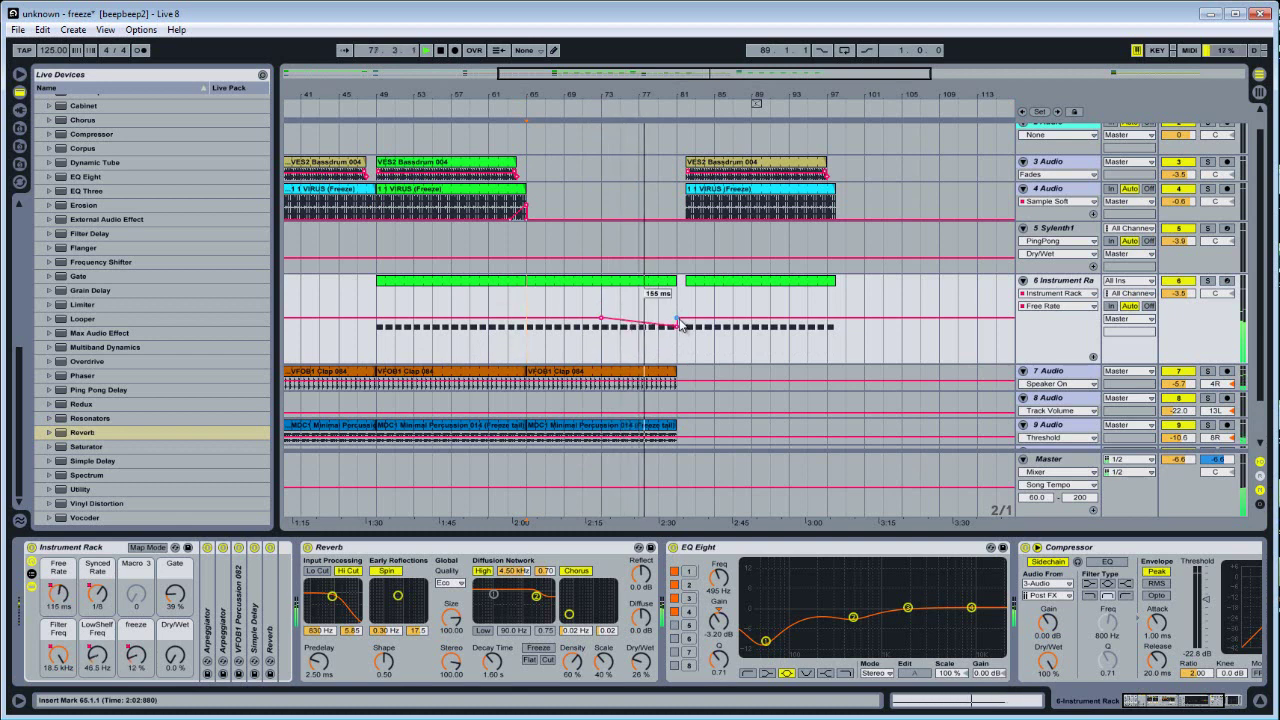
# Step: Recolor the two track 6 clips between bars 49 and 81 light blue
pyautogui.moveTo(676, 290); pyautogui.dragTo(378, 288)
pyautogui.rightClick(471, 278)
pyautogui.click(558, 469)
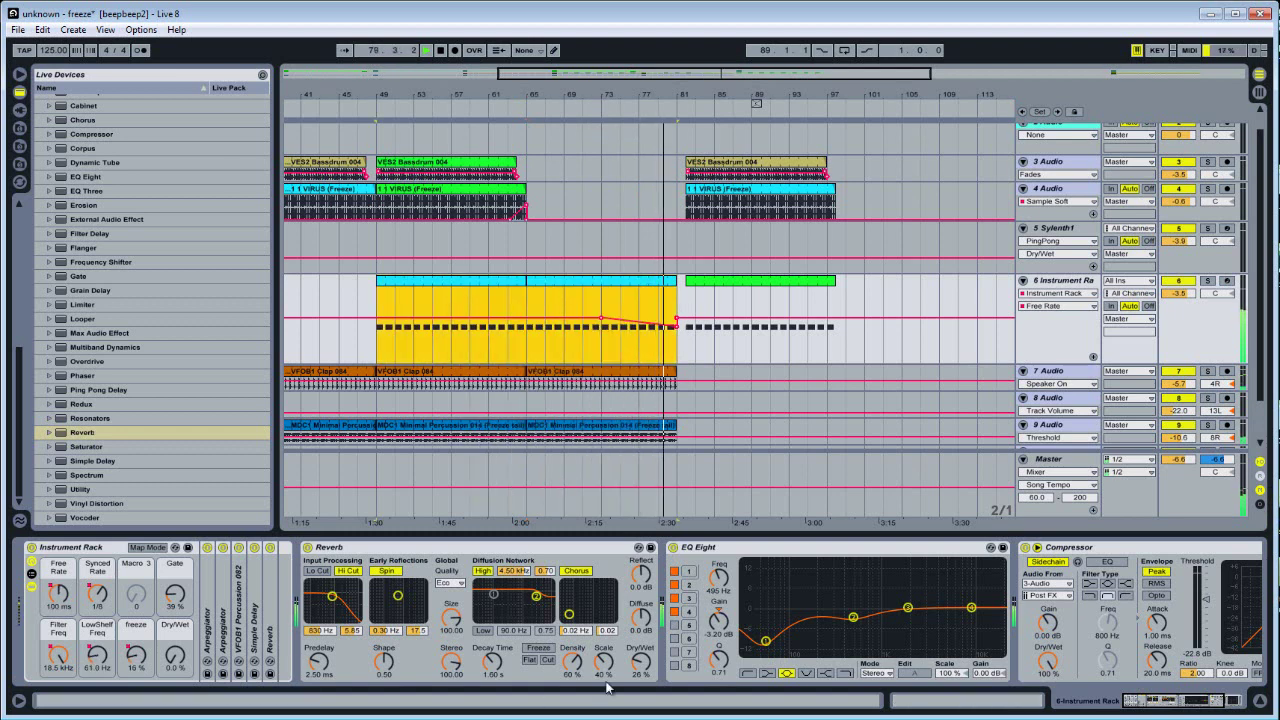
# Step: Review the freeze and Filter Freq automation on track 6 and raise the LowShelf Freq peak at bar 81
pyautogui.click(135, 655)
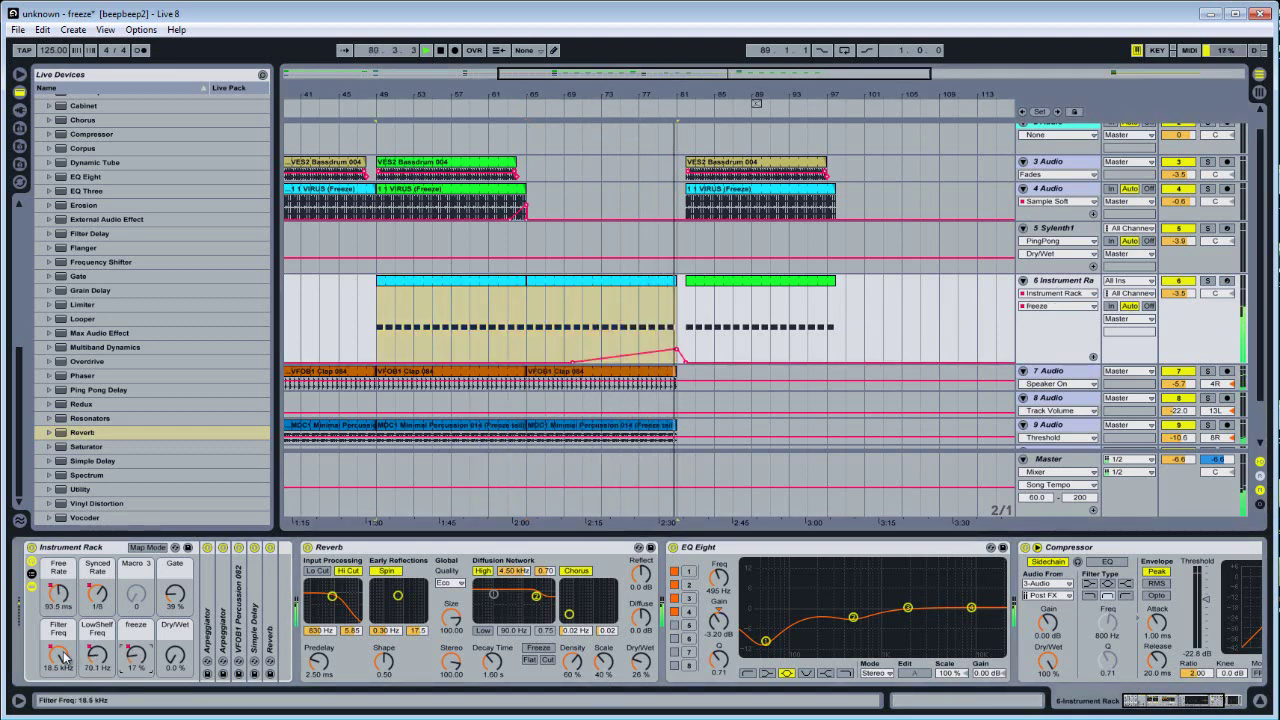
pyautogui.click(60, 655)
pyautogui.click(97, 655)
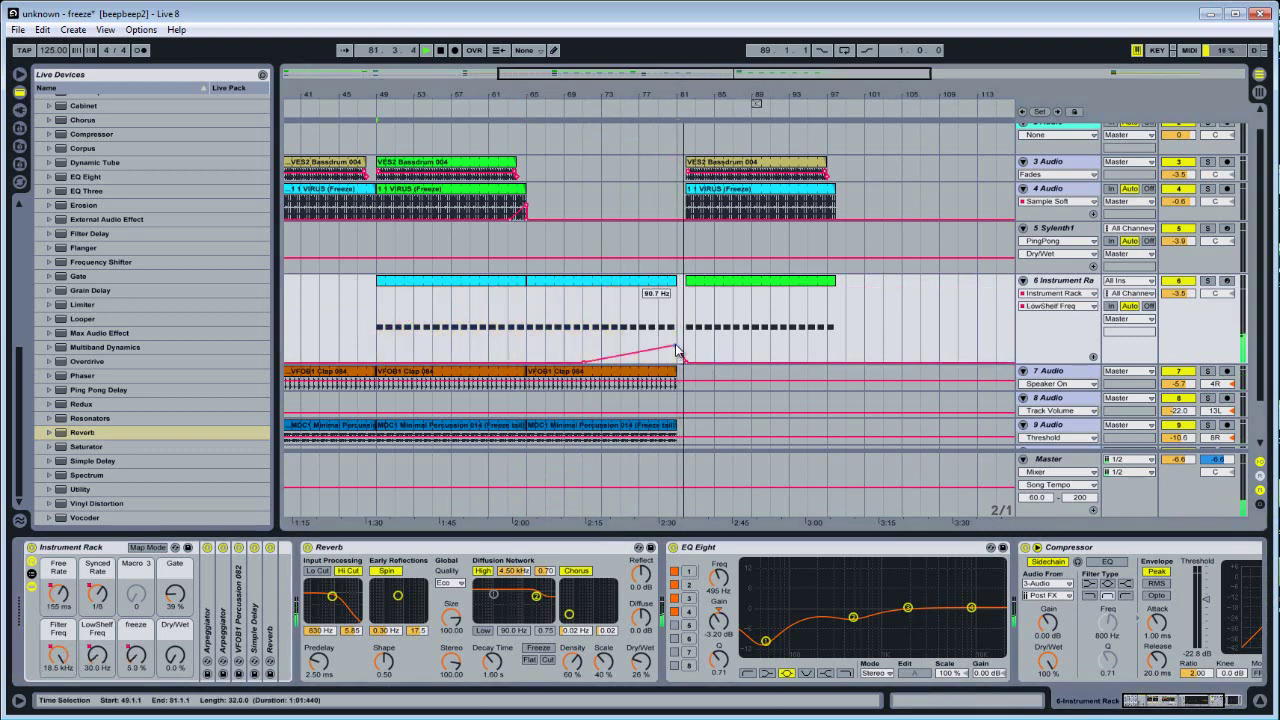
pyautogui.moveTo(676, 352); pyautogui.dragTo(675, 326)
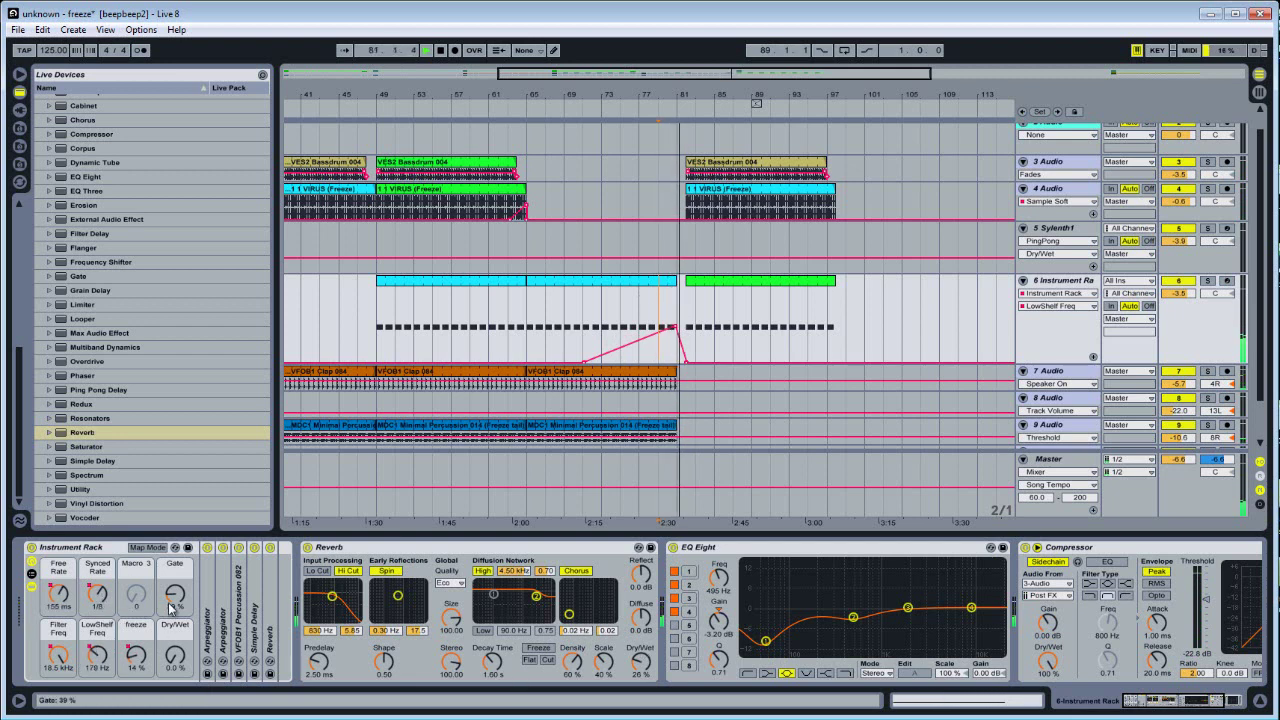
# Step: Automate the Dry/Wet macro on track 6, rising from about bar 71 to a peak at bar 81 and dropping to 0 % just after
pyautogui.click(175, 656)
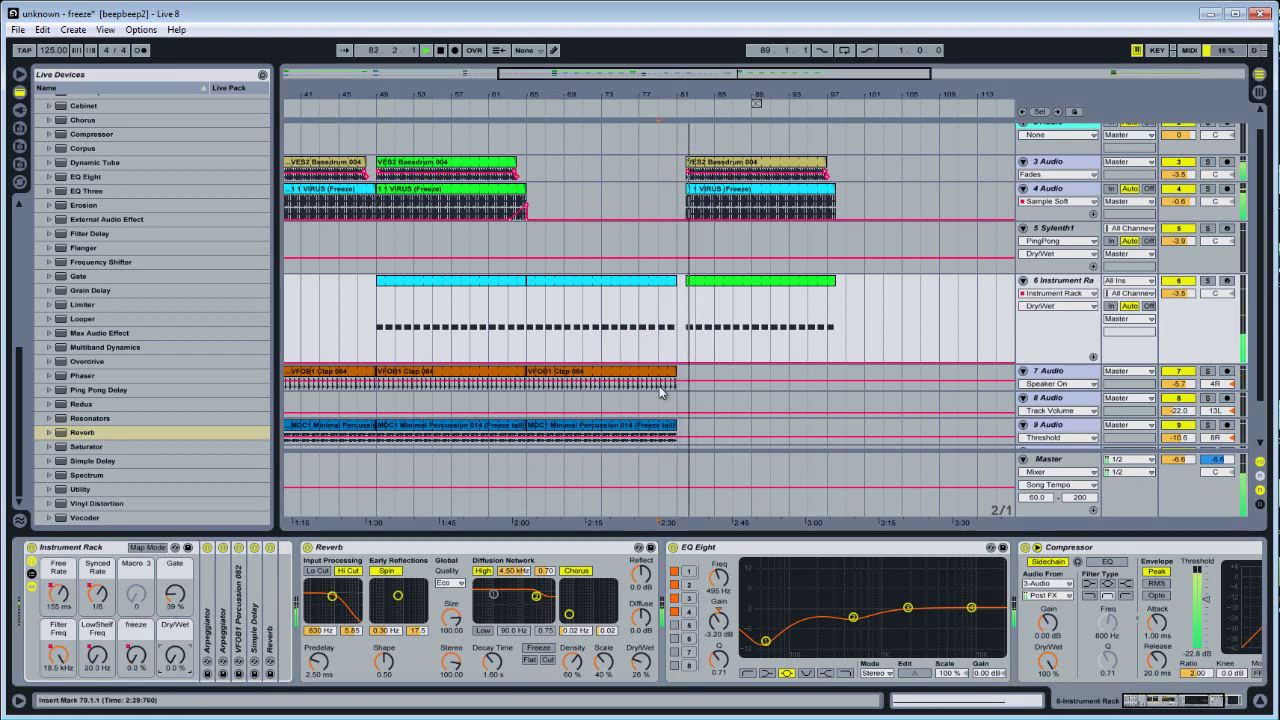
pyautogui.click(676, 334)
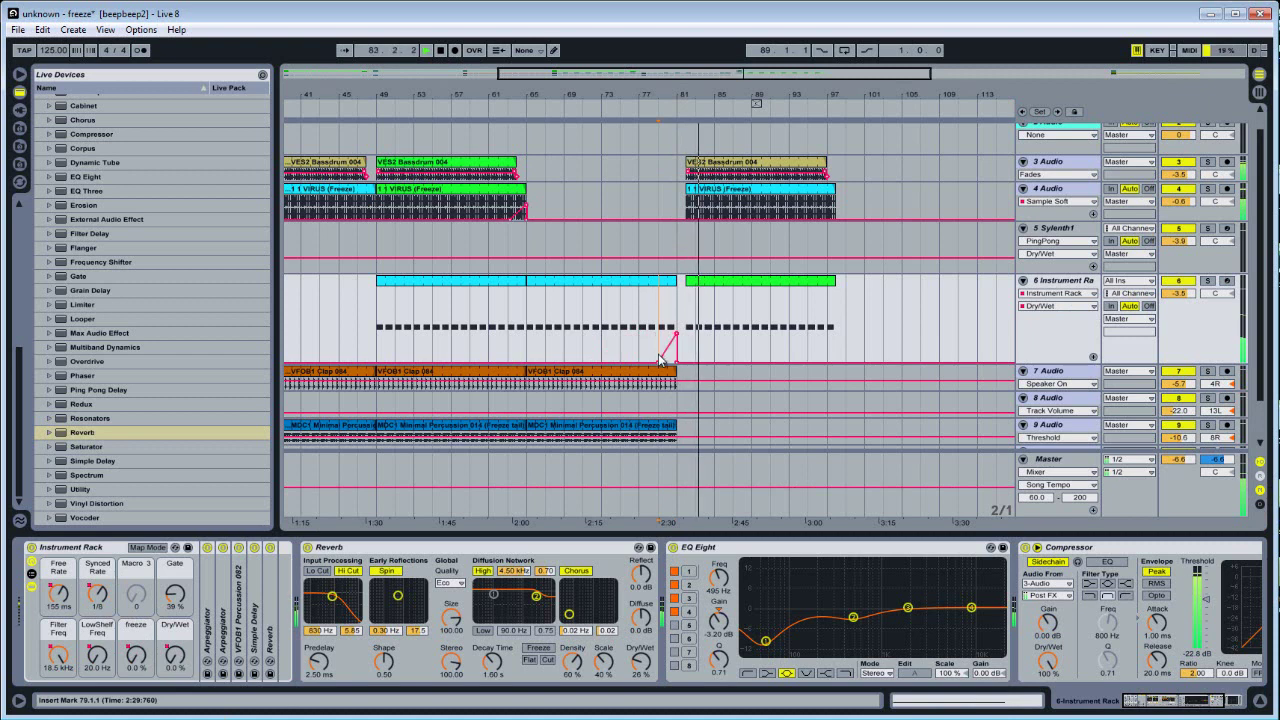
pyautogui.moveTo(661, 360)
pyautogui.mouseDown()
pyautogui.moveTo(676, 344)
pyautogui.moveTo(681, 368)
pyautogui.mouseUp()
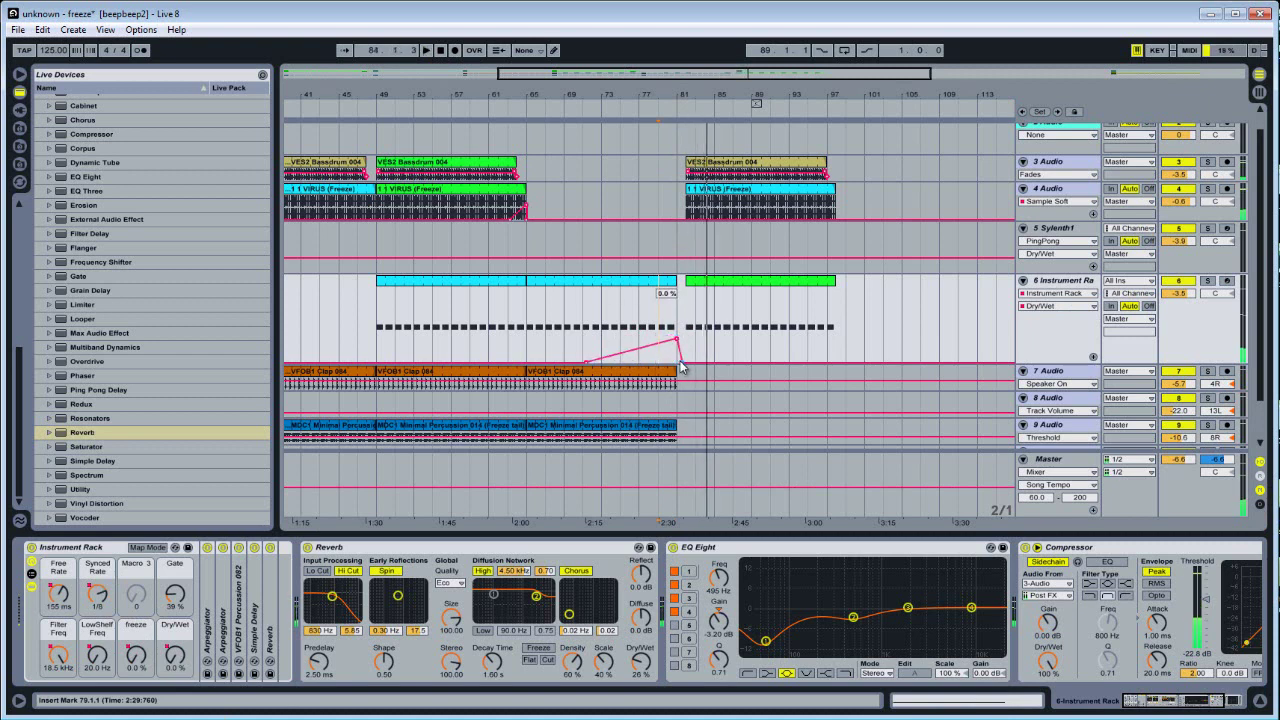
pyautogui.press('space')
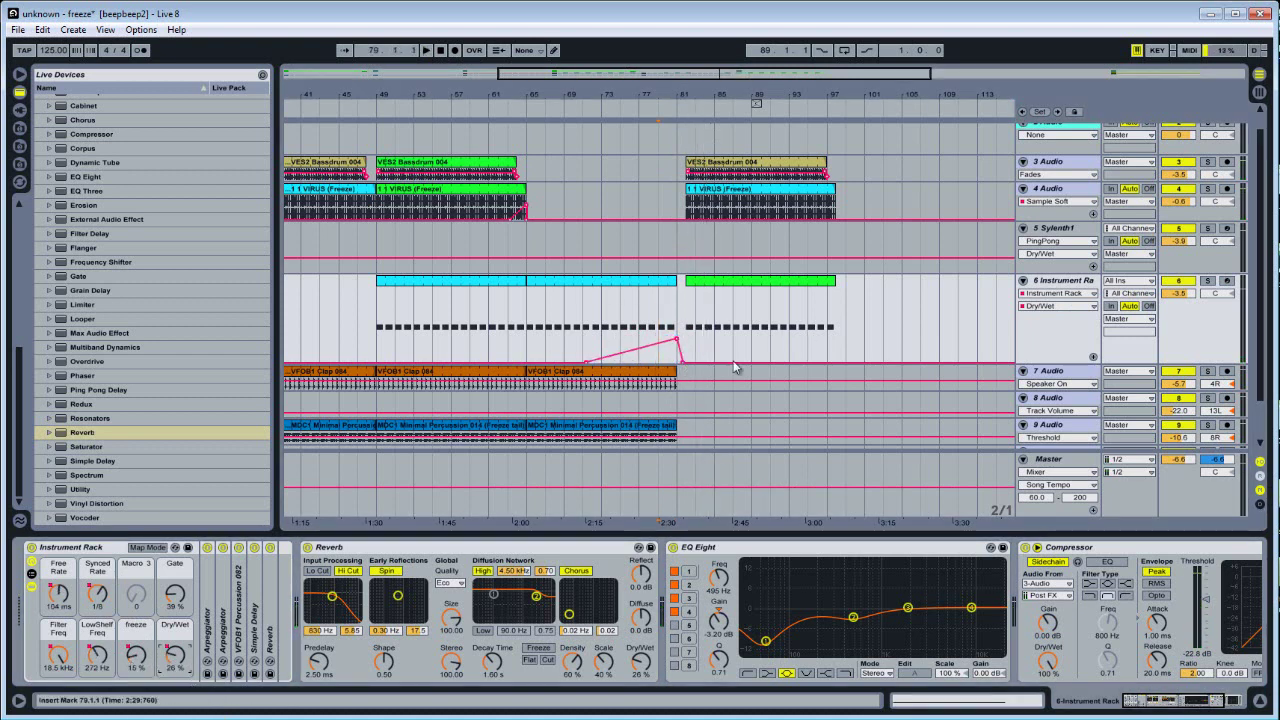
# Step: Delete the freeze Reverb from the end of track 6's Instrument Rack chain and audition the transition from bar 79
pyautogui.click(268, 628)
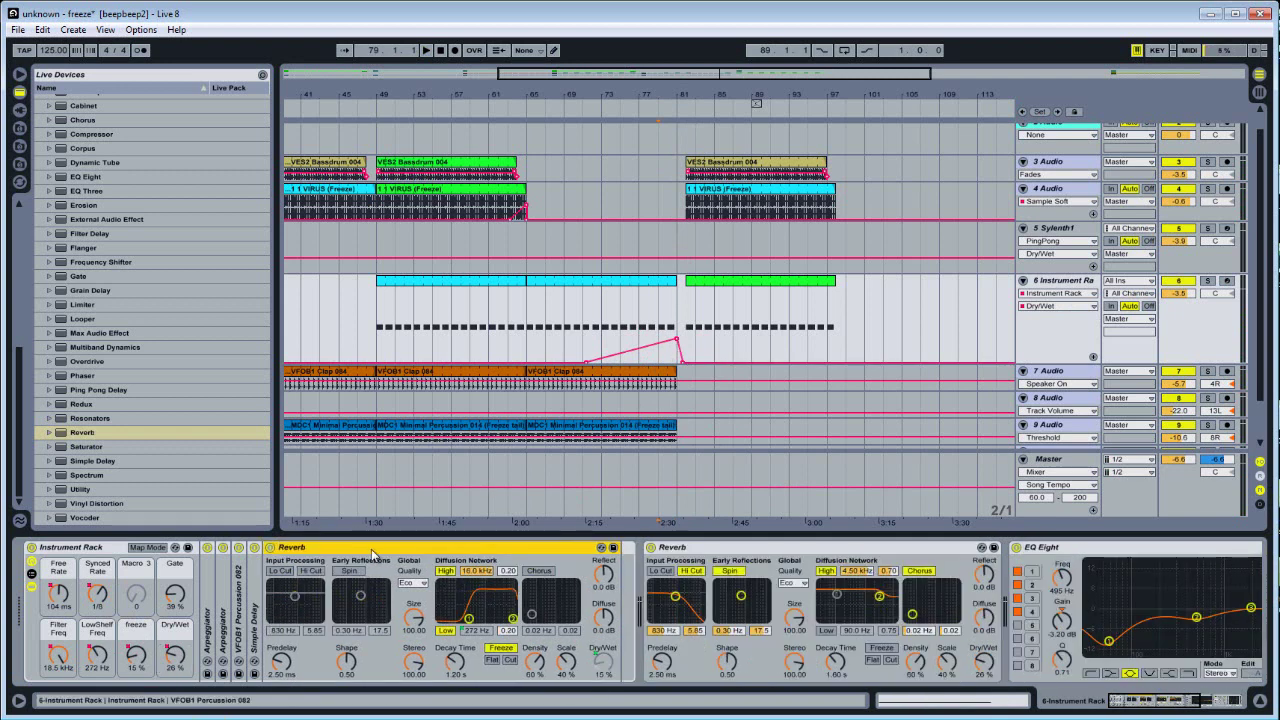
pyautogui.rightClick(373, 553)
pyautogui.click(388, 553)
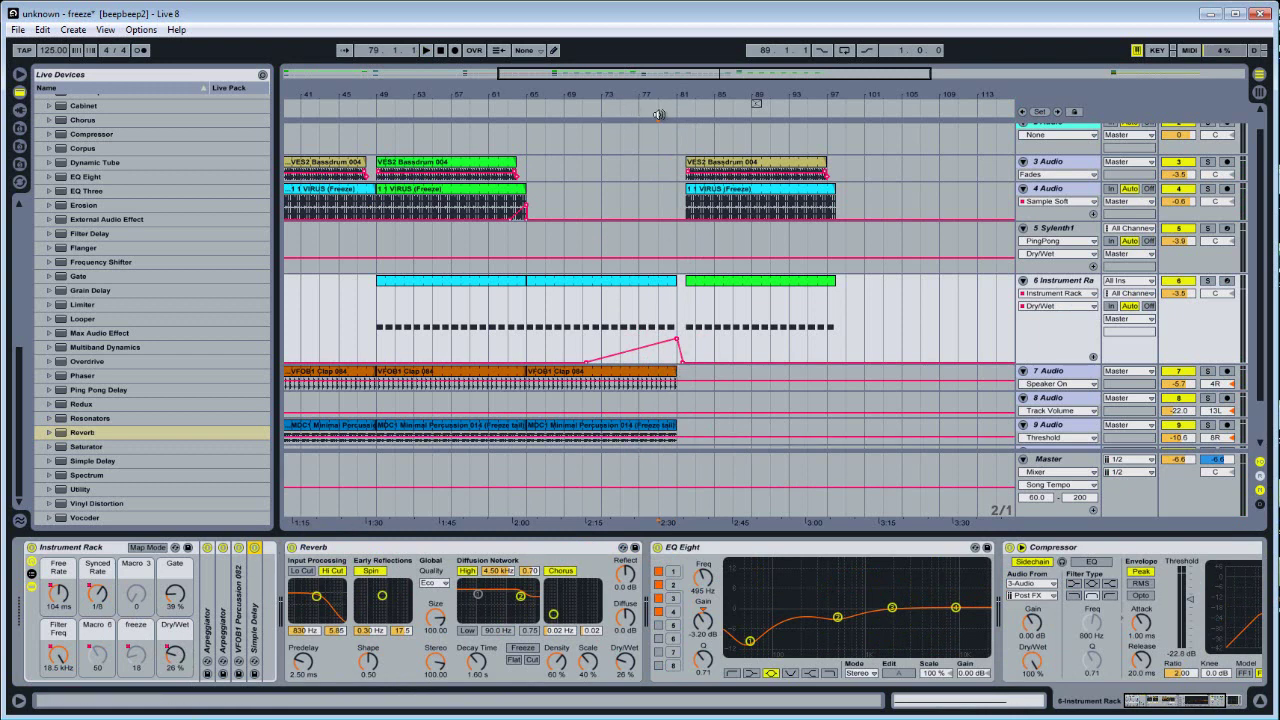
pyautogui.click(658, 114)
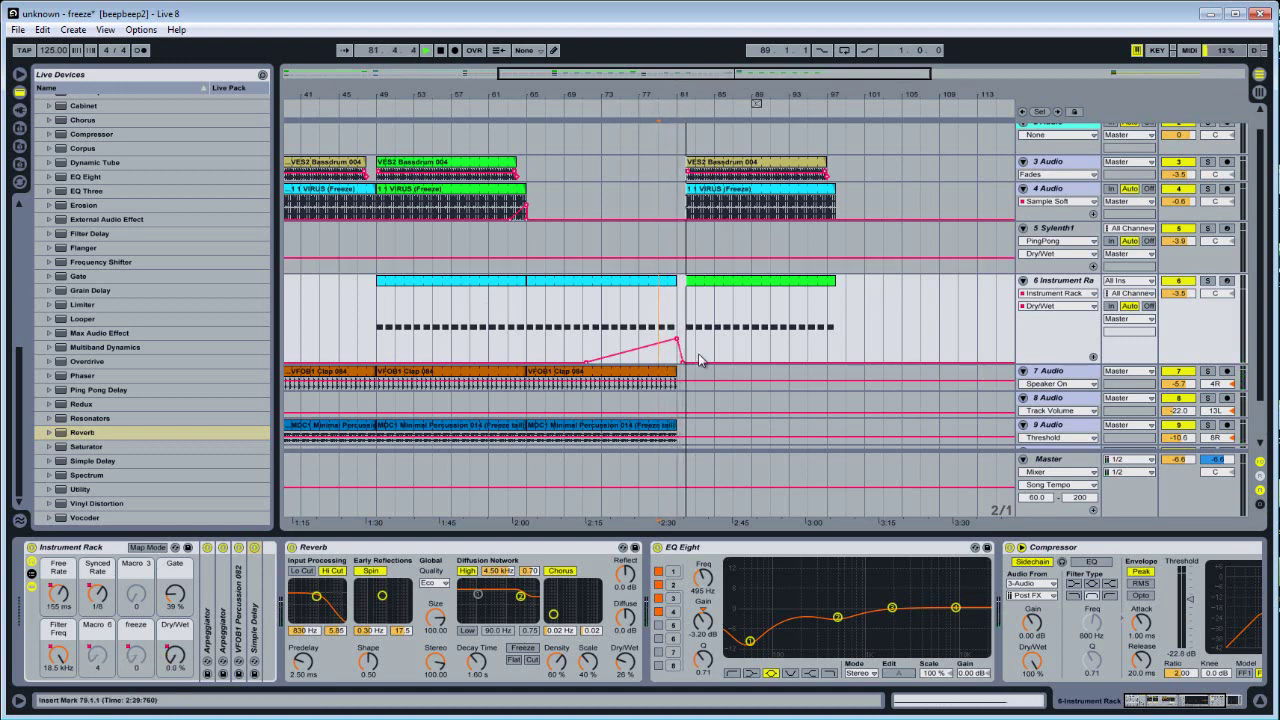
# Step: Duplicate the bass drum, VIRUS and track 6 clips of bars 82 to 98 so the copies start at bar 98
pyautogui.moveTo(848, 320); pyautogui.dragTo(702, 178)
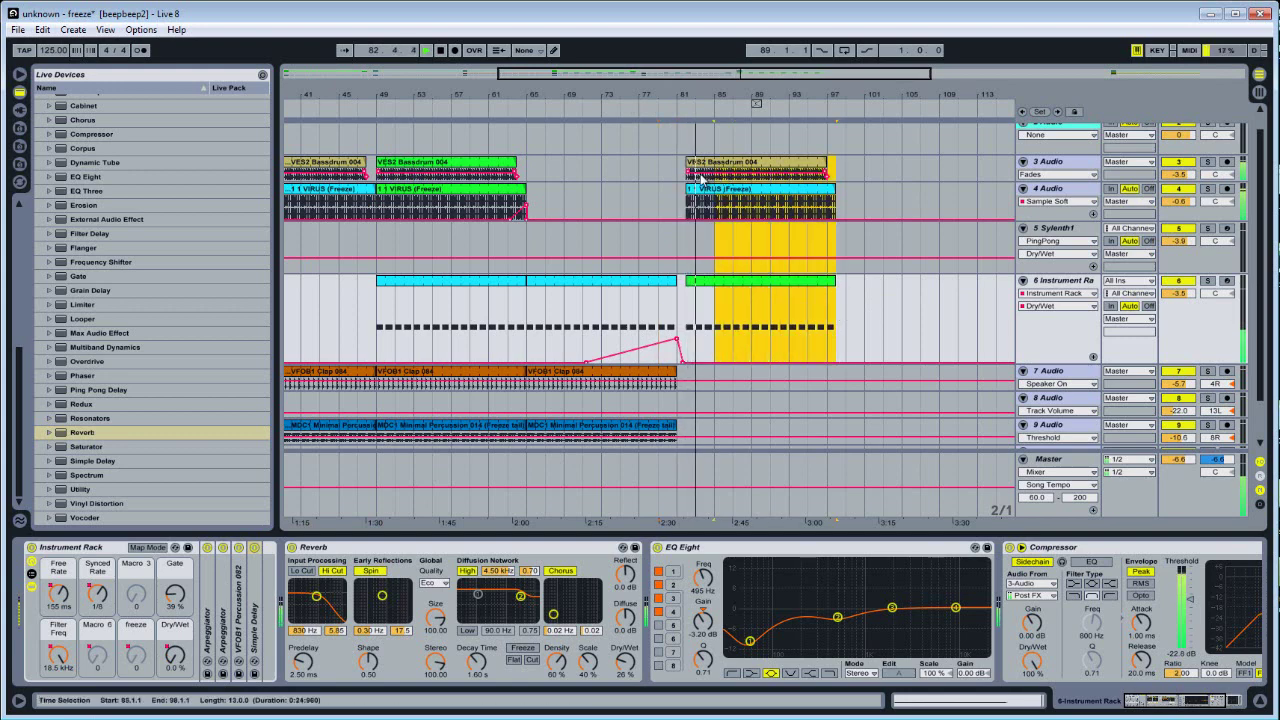
pyautogui.hotkey('ctrl', 'd')
pyautogui.moveTo(760, 86); pyautogui.dragTo(762, 93)
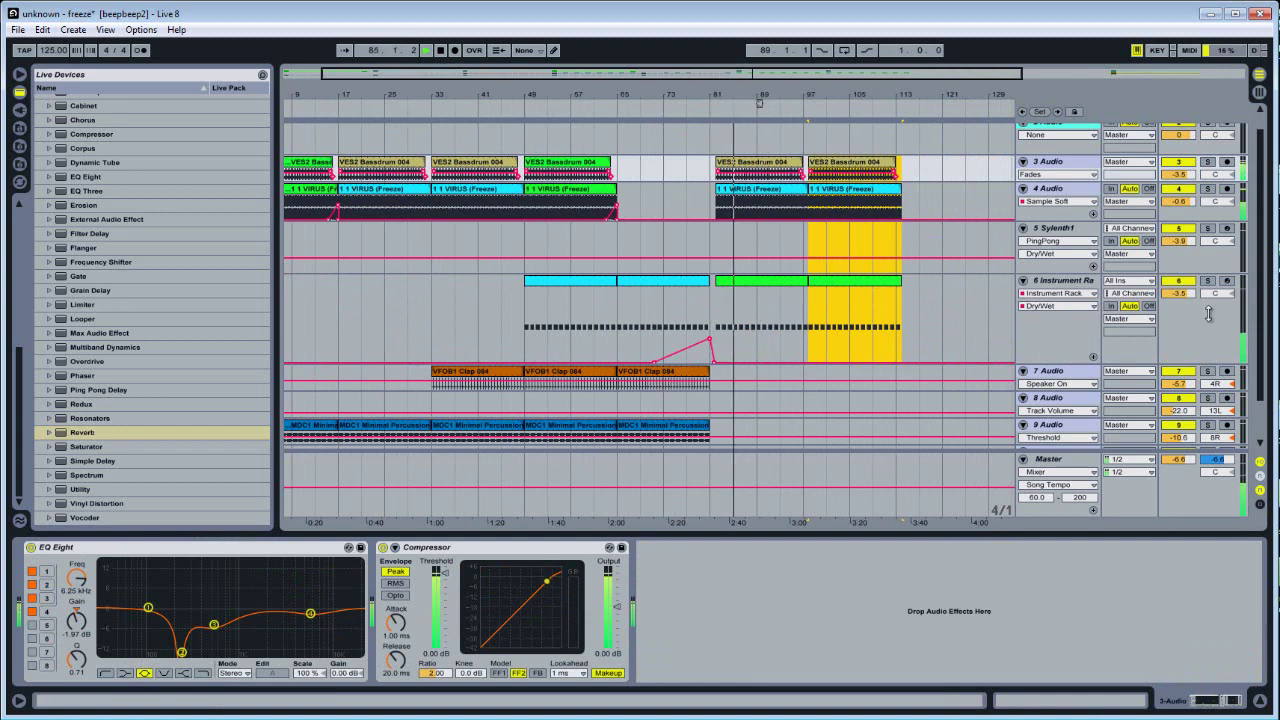
# Step: Automate the Dry/Wet macro on track 6 to rise from about bar 94 to a peak at bar 98 and drop straight to 0 %
pyautogui.click(1193, 323)
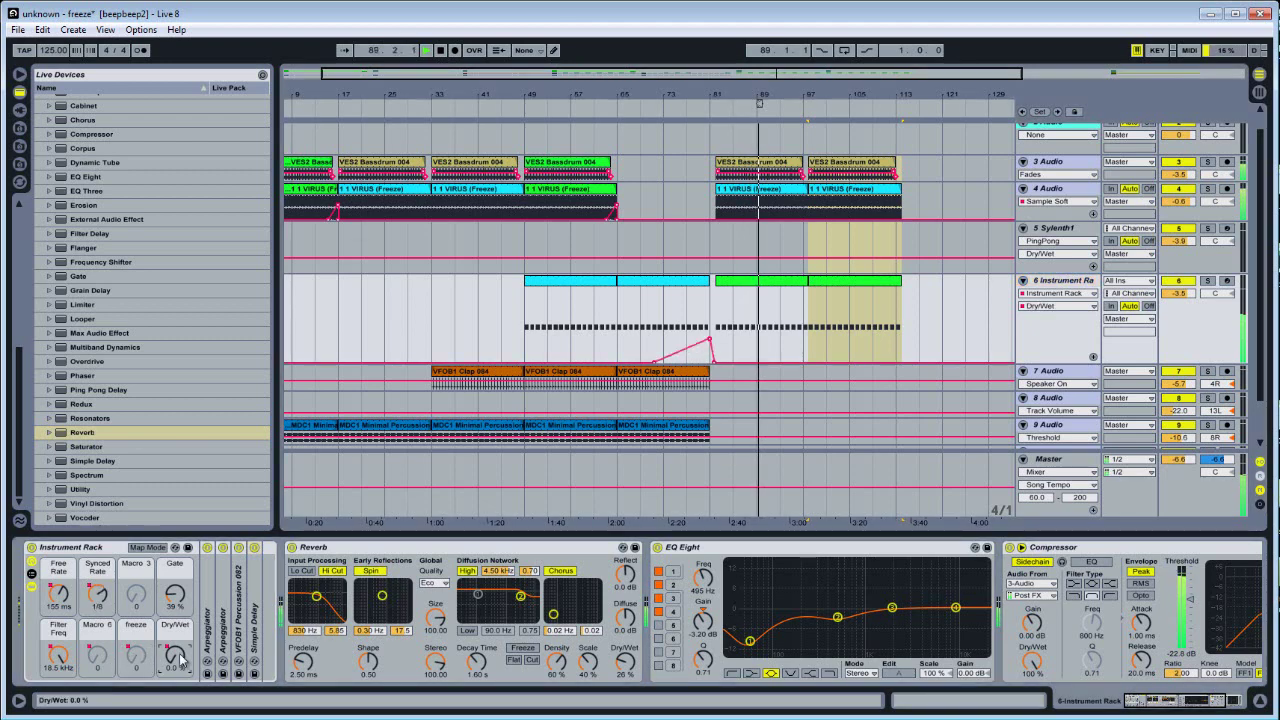
pyautogui.click(808, 334)
pyautogui.moveTo(805, 72)
pyautogui.mouseDown()
pyautogui.moveTo(820, 286)
pyautogui.moveTo(806, 331)
pyautogui.mouseUp()
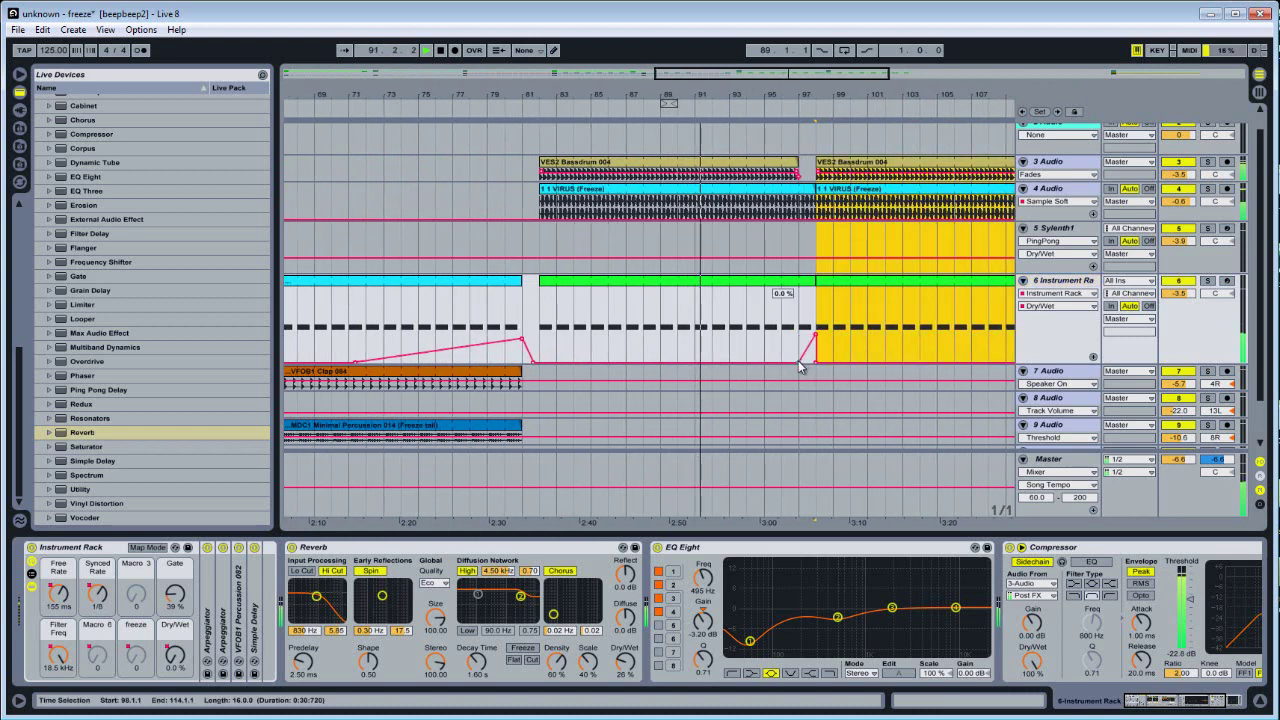
pyautogui.click(798, 360)
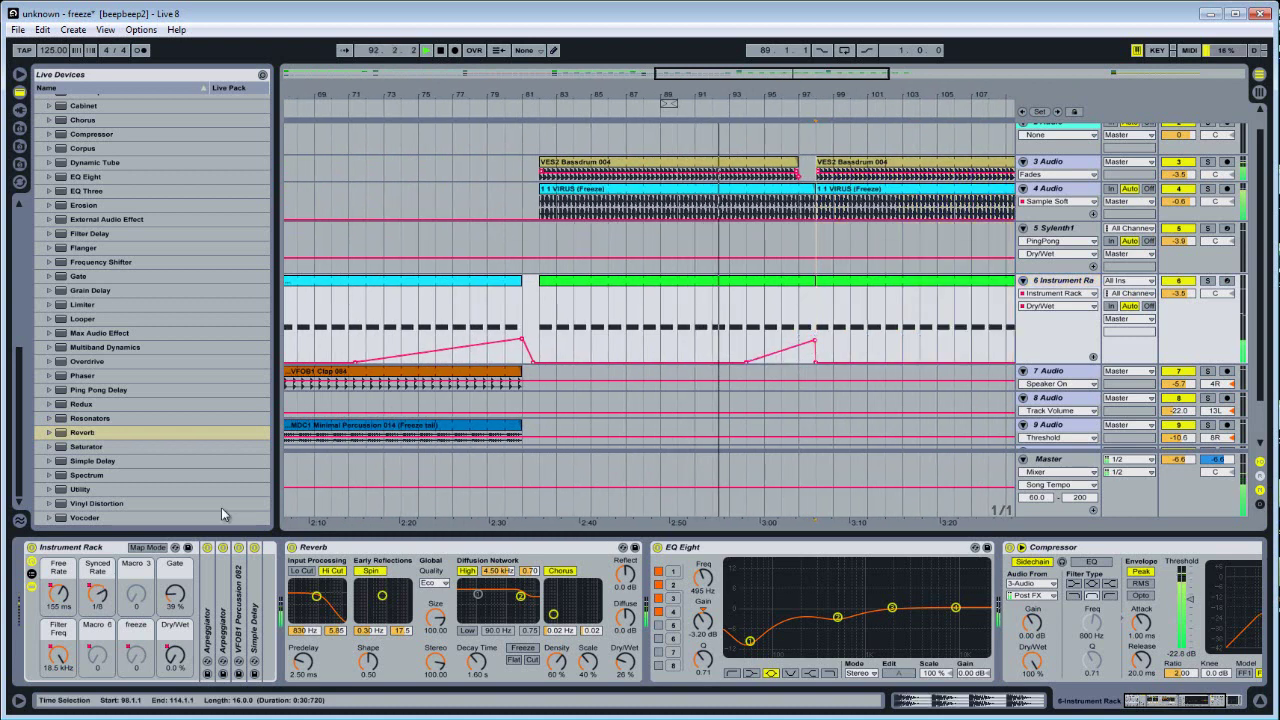
# Step: Copy the VFOB1 Clap clip of bars 65 to 81 on track 7 and paste it at bar 98
pyautogui.click(59, 593)
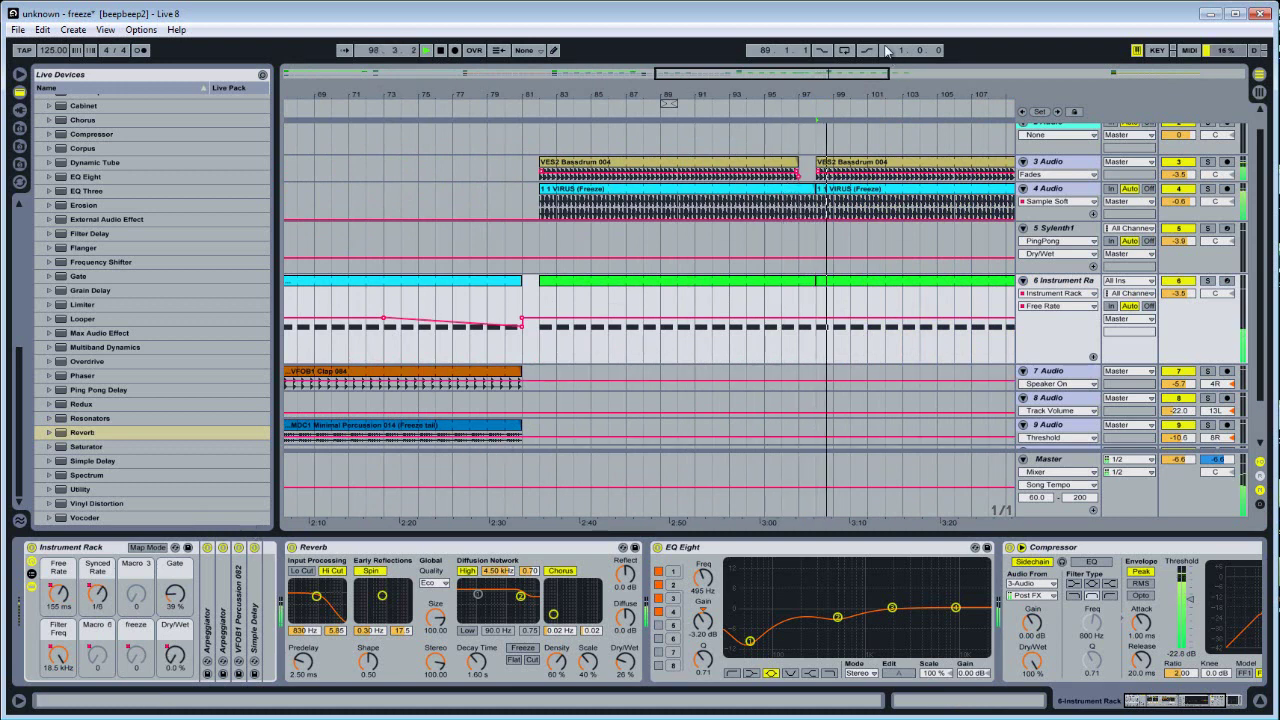
pyautogui.press('-')
pyautogui.click(450, 384)
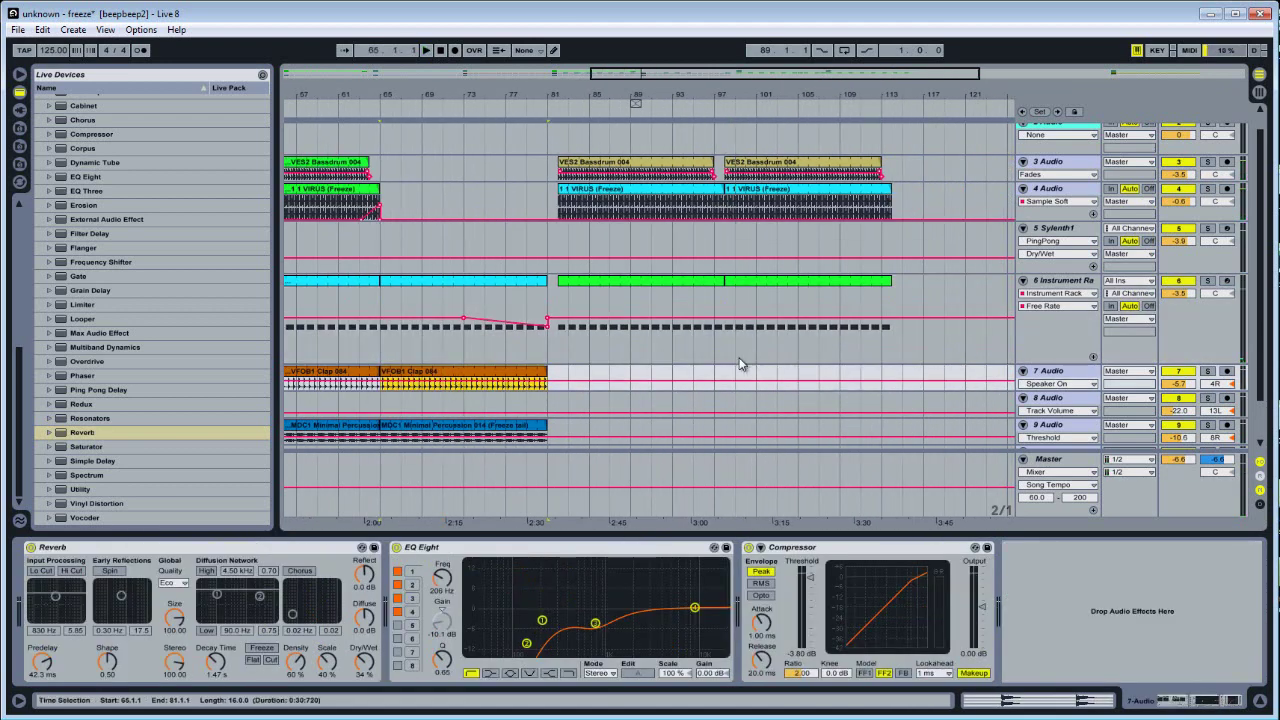
pyautogui.moveTo(745, 84); pyautogui.dragTo(745, 96)
pyautogui.click(709, 371)
pyautogui.hotkey('ctrl', 'v')
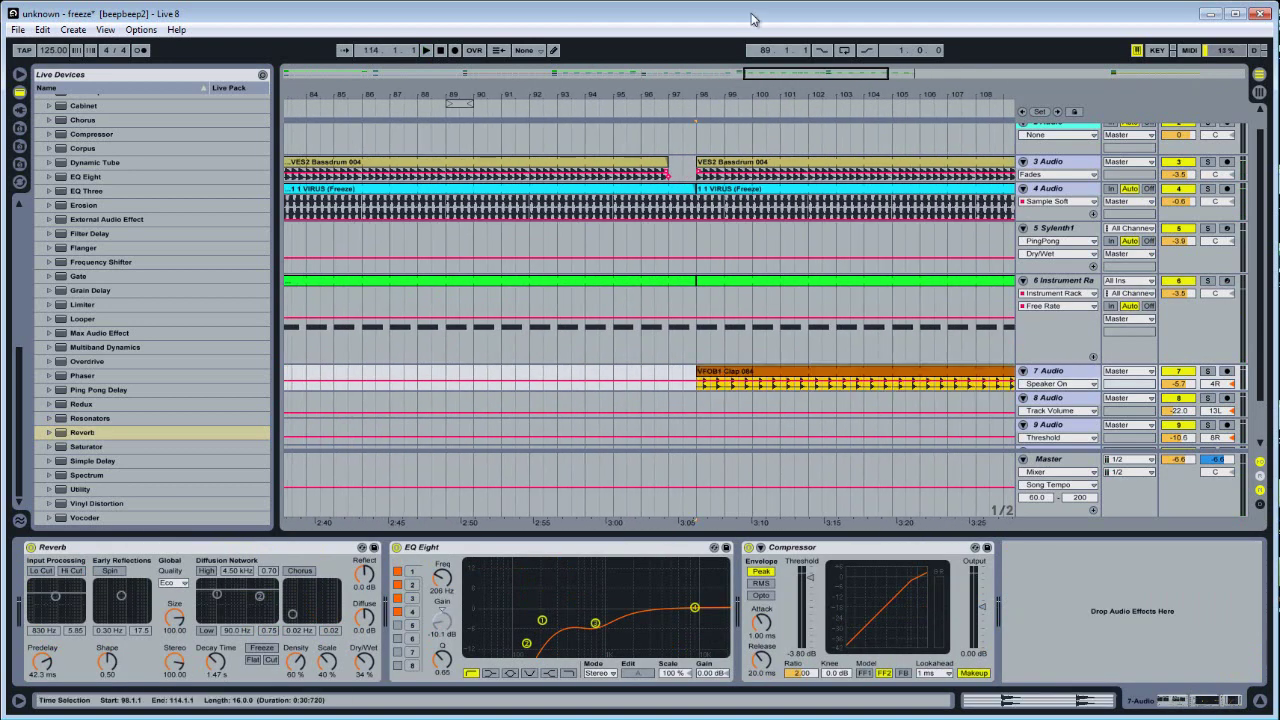
# Step: Audition the section from bar 98 and lower track 7's volume to -7.9 dB
pyautogui.press('space')
pyautogui.press('-')
pyautogui.press('-')
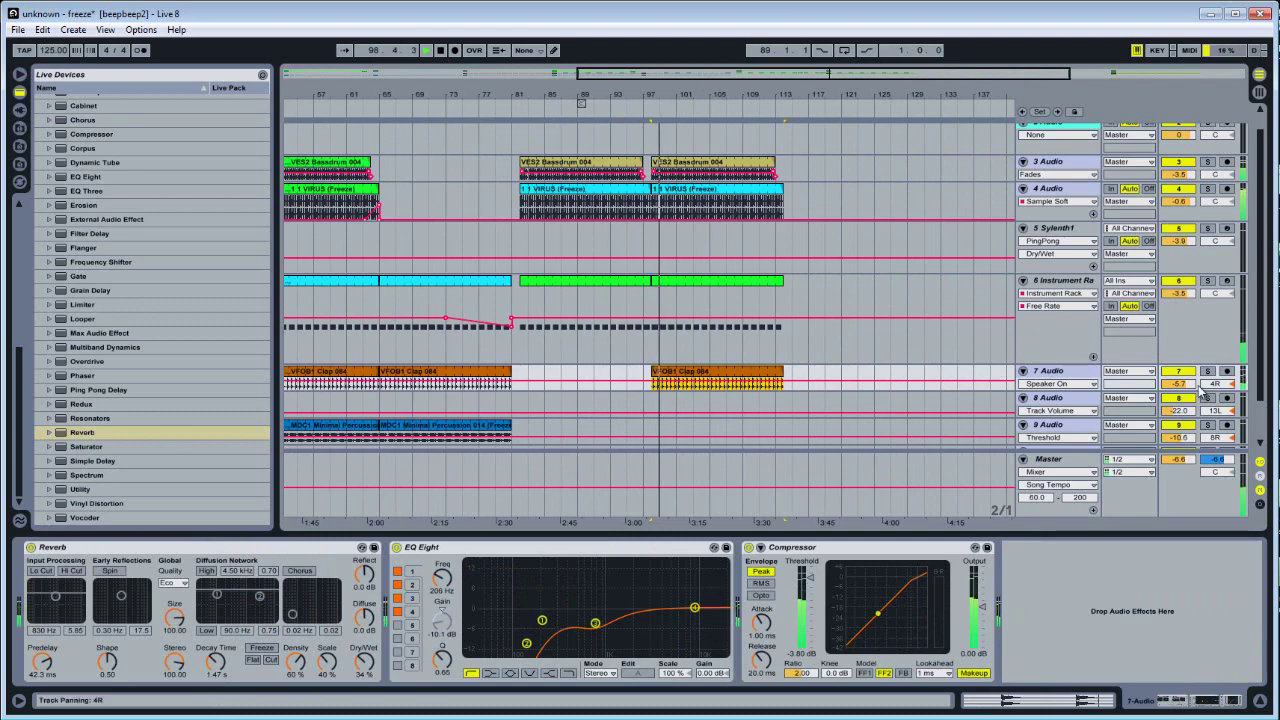
pyautogui.click(447, 420)
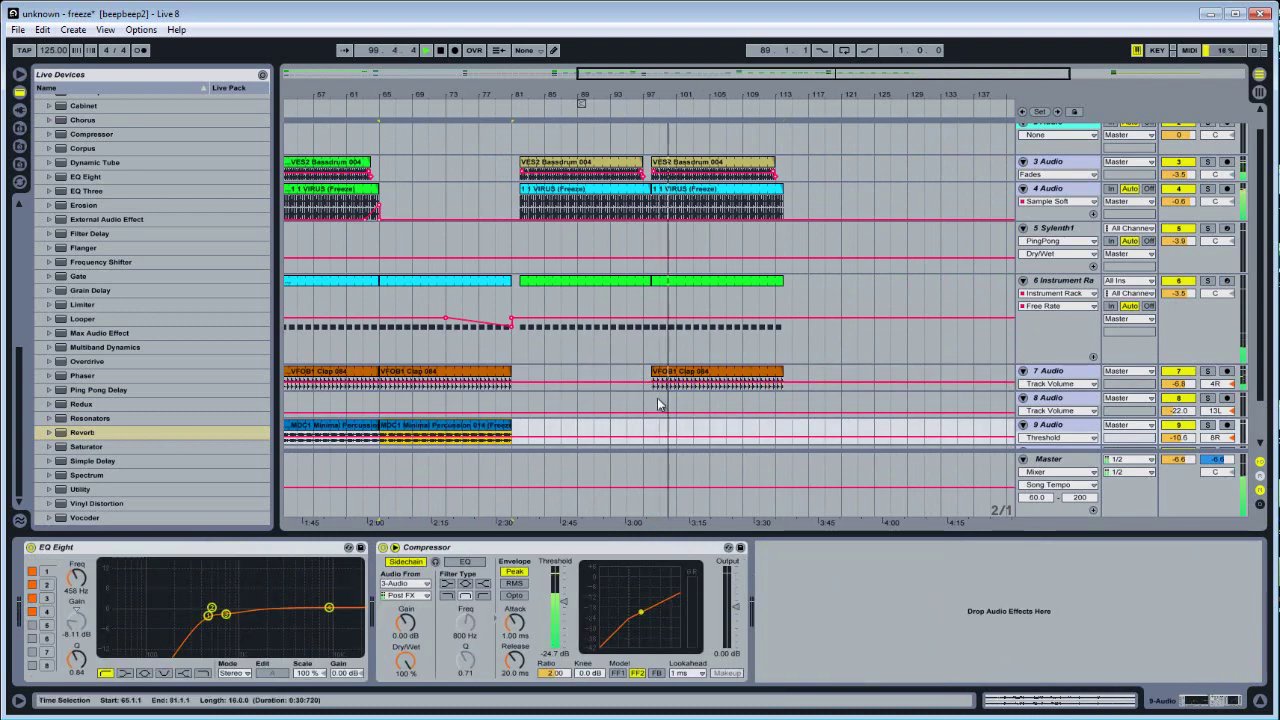
pyautogui.press('+')
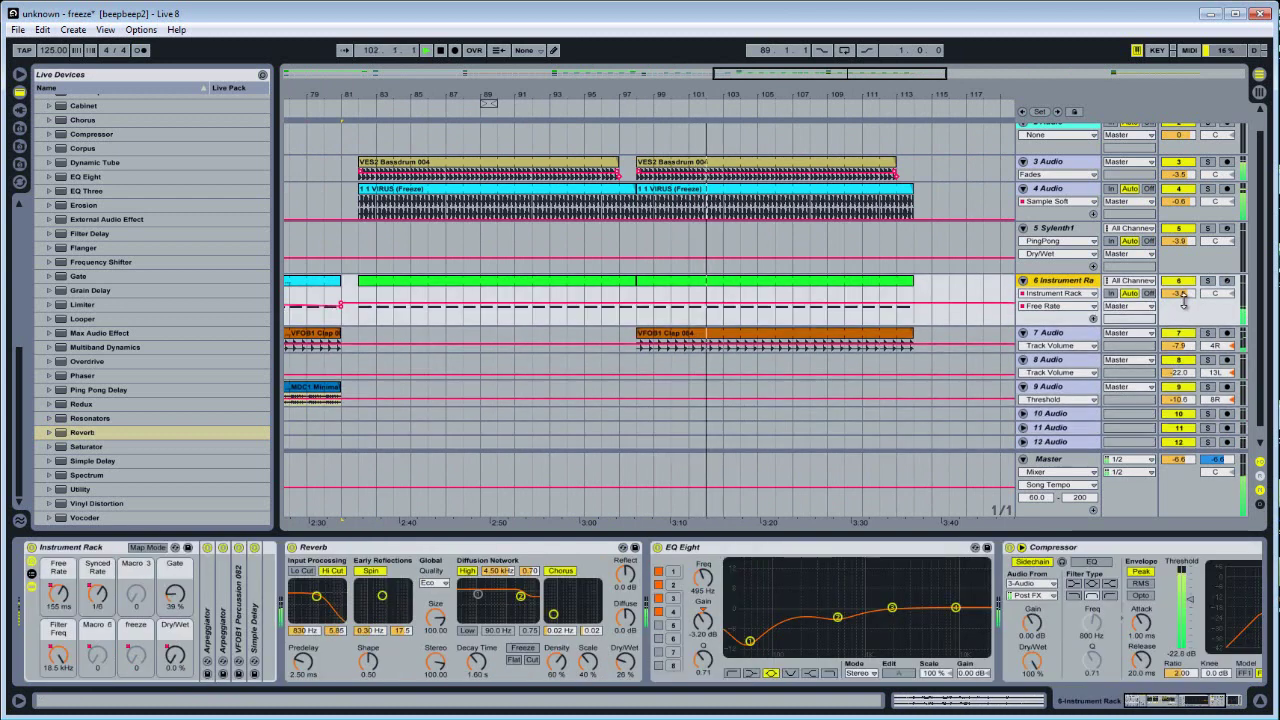
pyautogui.click(312, 280)
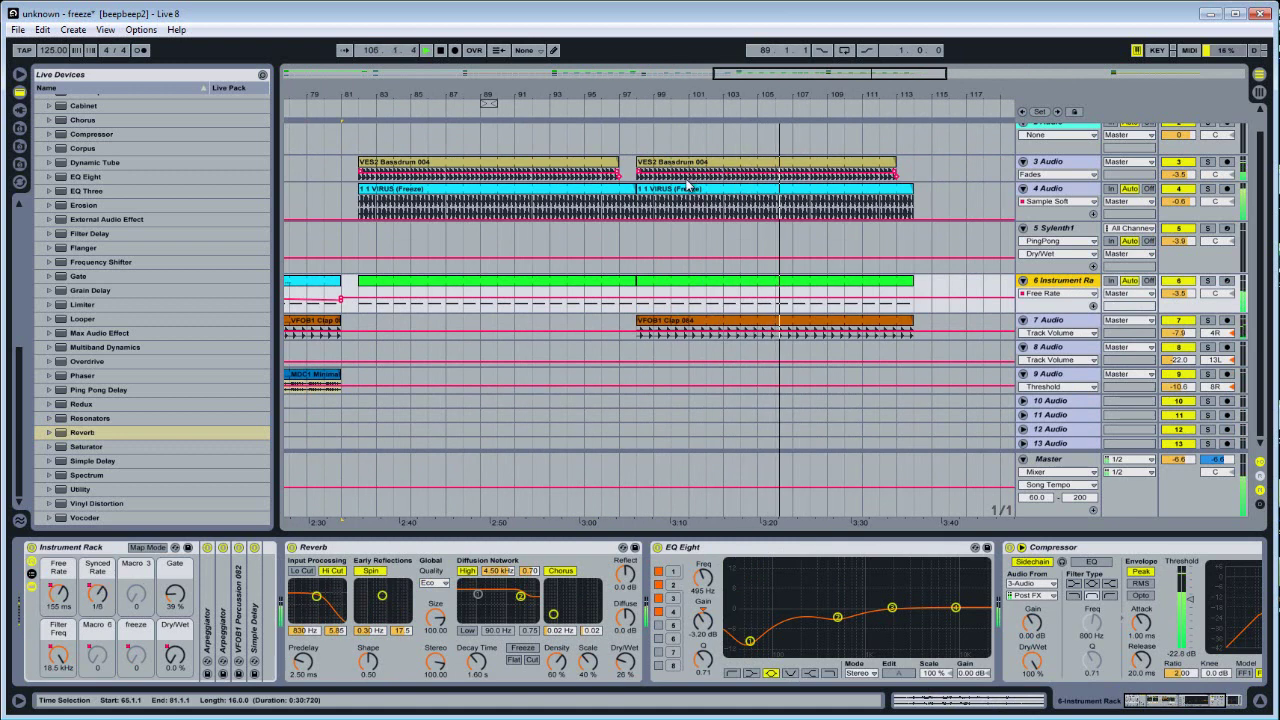
pyautogui.press('-')
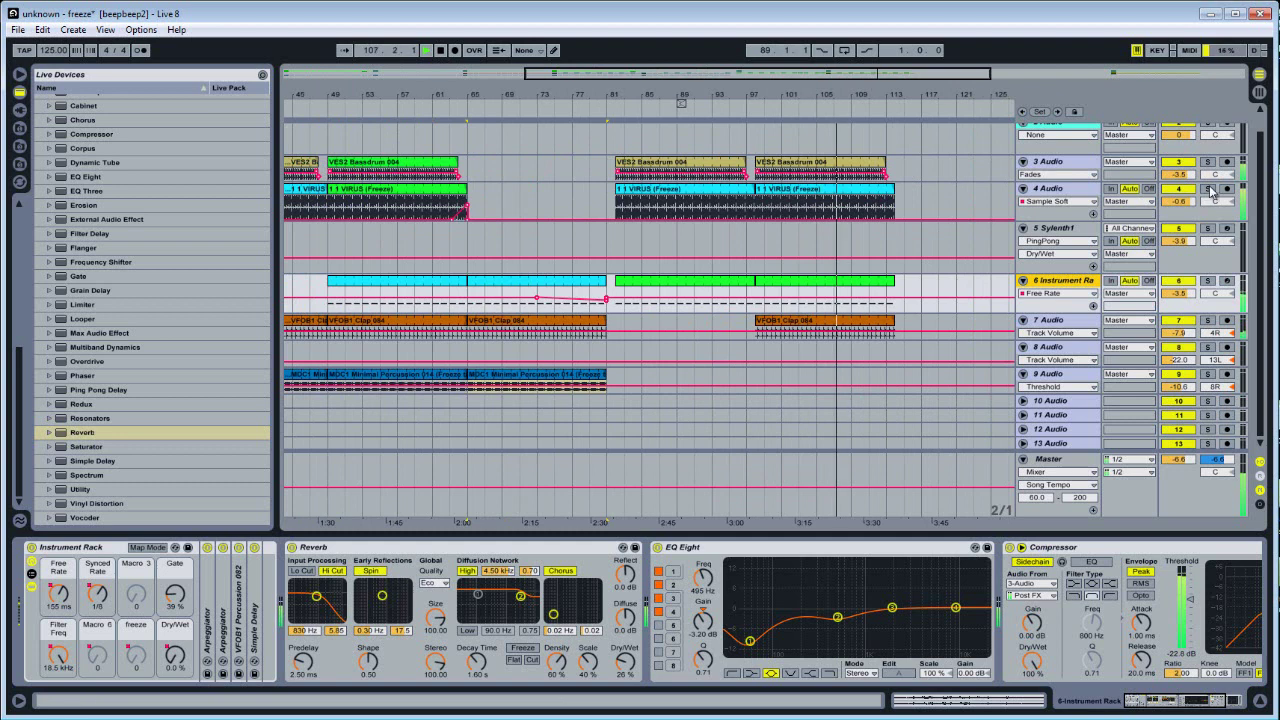
# Step: Insert an EQ Eight before track 4's Compressor, gently boosting the highs with band 4 and cutting 6.15 dB at 285 Hz with band 2
pyautogui.click(1209, 189)
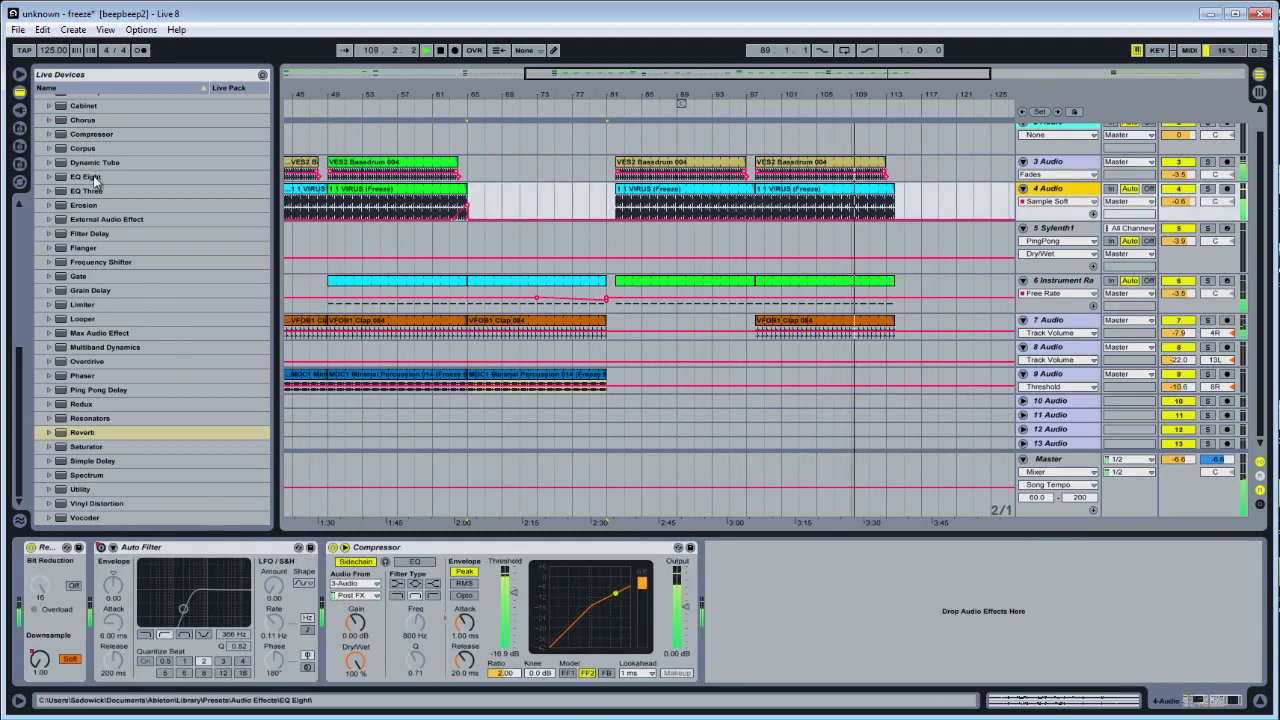
pyautogui.moveTo(86, 176); pyautogui.dragTo(380, 663)
pyautogui.moveTo(620, 587); pyautogui.dragTo(621, 599)
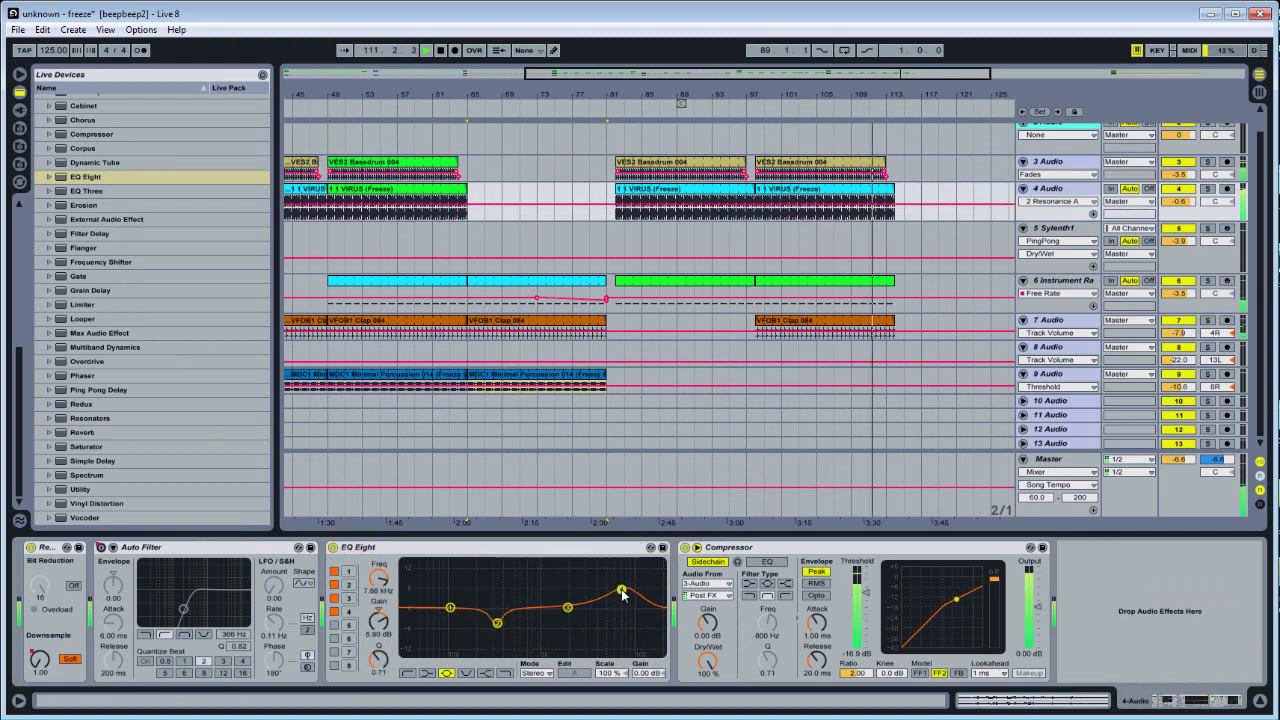
pyautogui.moveTo(497, 622); pyautogui.dragTo(492, 628)
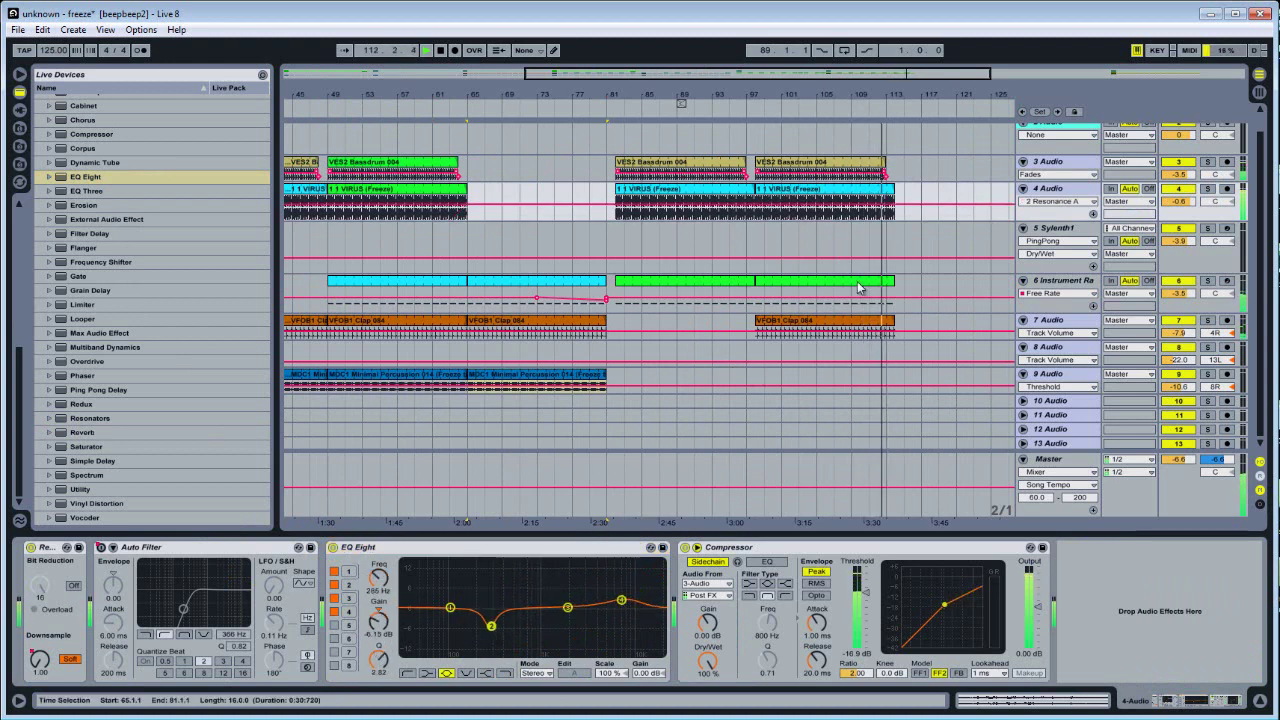
# Step: Duplicate the bass drum, VIRUS, track 6 and clap clips from bar 98 so the copies start at bar 115
pyautogui.moveTo(912, 86); pyautogui.dragTo(912, 92)
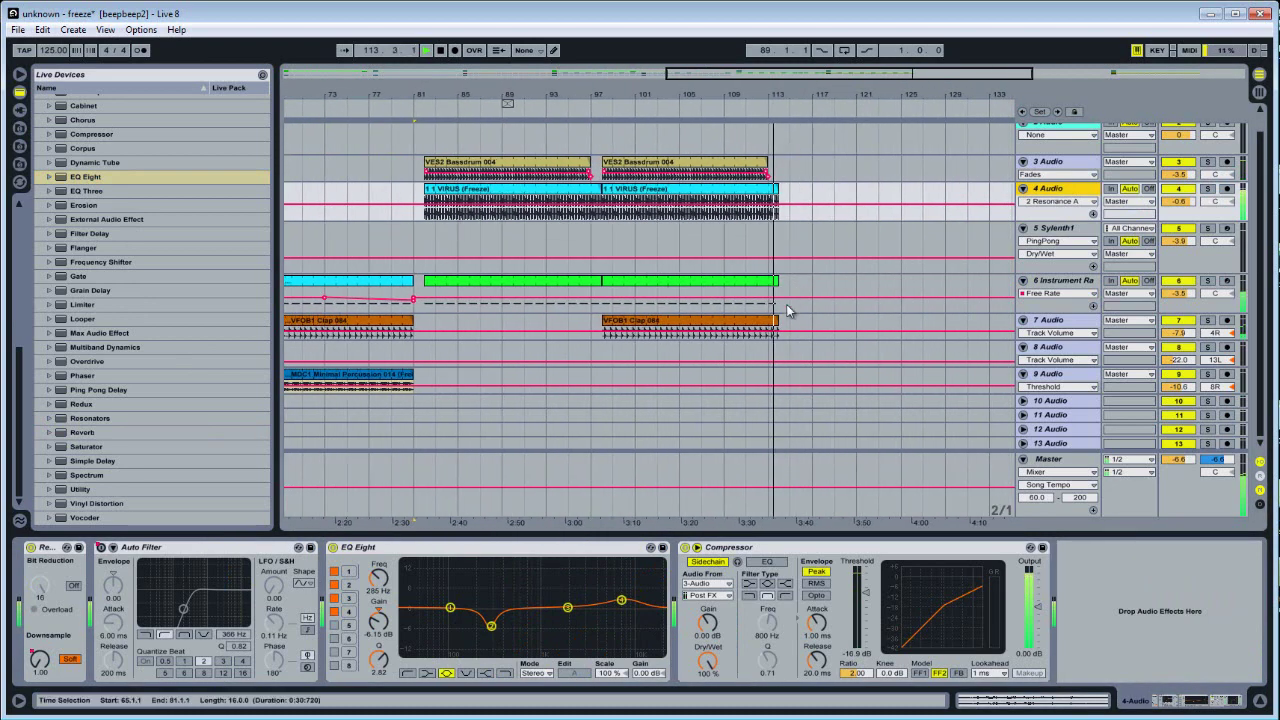
pyautogui.moveTo(786, 330); pyautogui.dragTo(603, 160)
pyautogui.hotkey('ctrl', 'd')
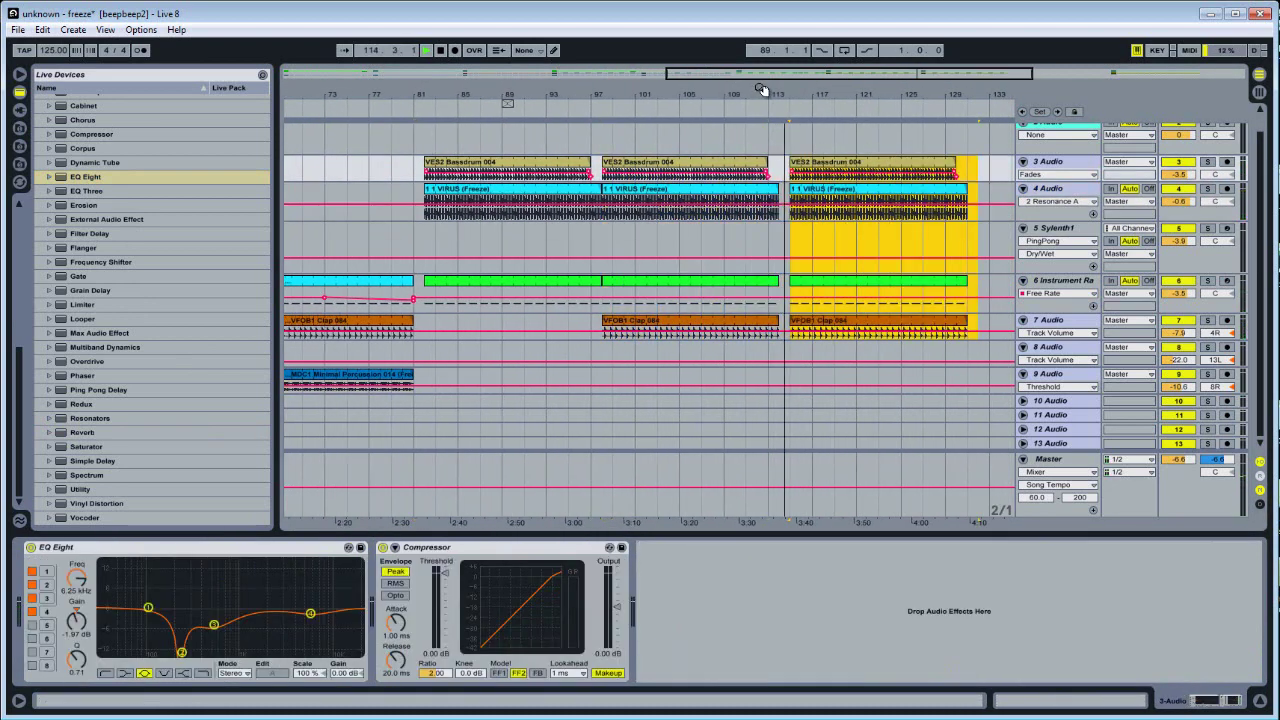
# Step: Automate track 6's Dry/Wet macro to rise from about bar 112 to a peak at bar 115 and drop to 0 %, then audition it
pyautogui.moveTo(718, 86); pyautogui.dragTo(712, 82)
pyautogui.click(1198, 308)
pyautogui.click(167, 667)
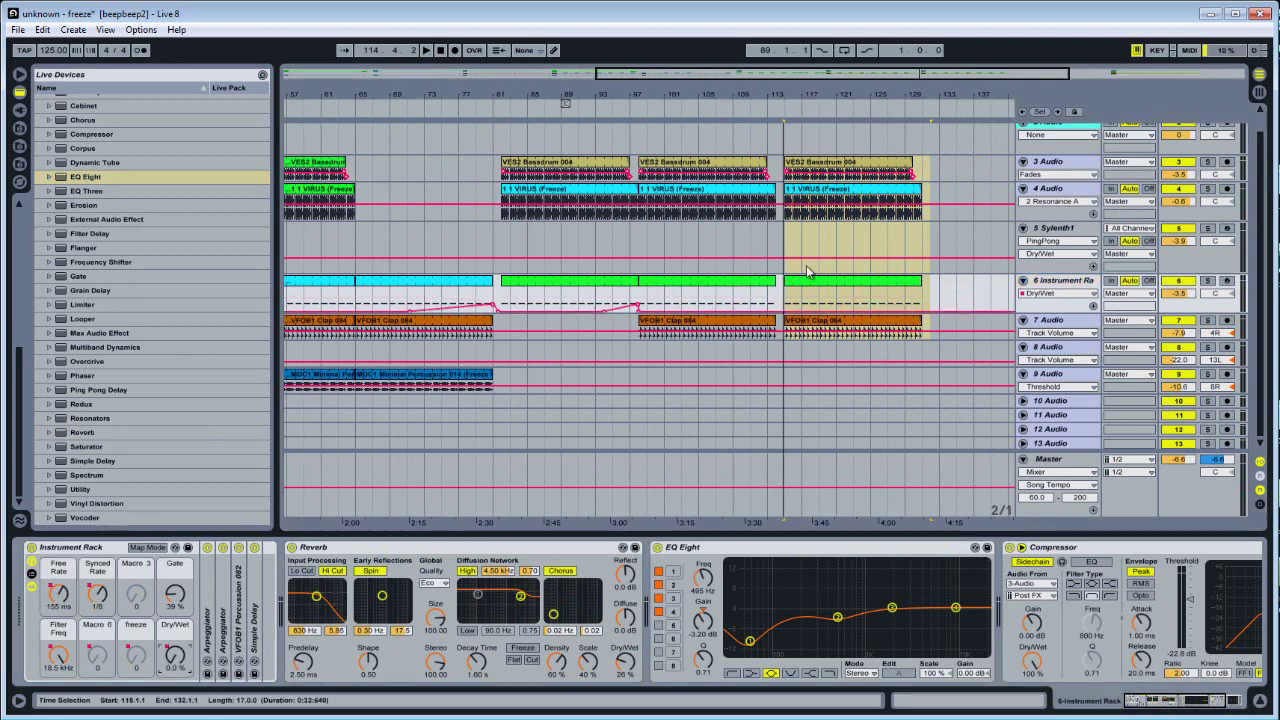
pyautogui.click(779, 297)
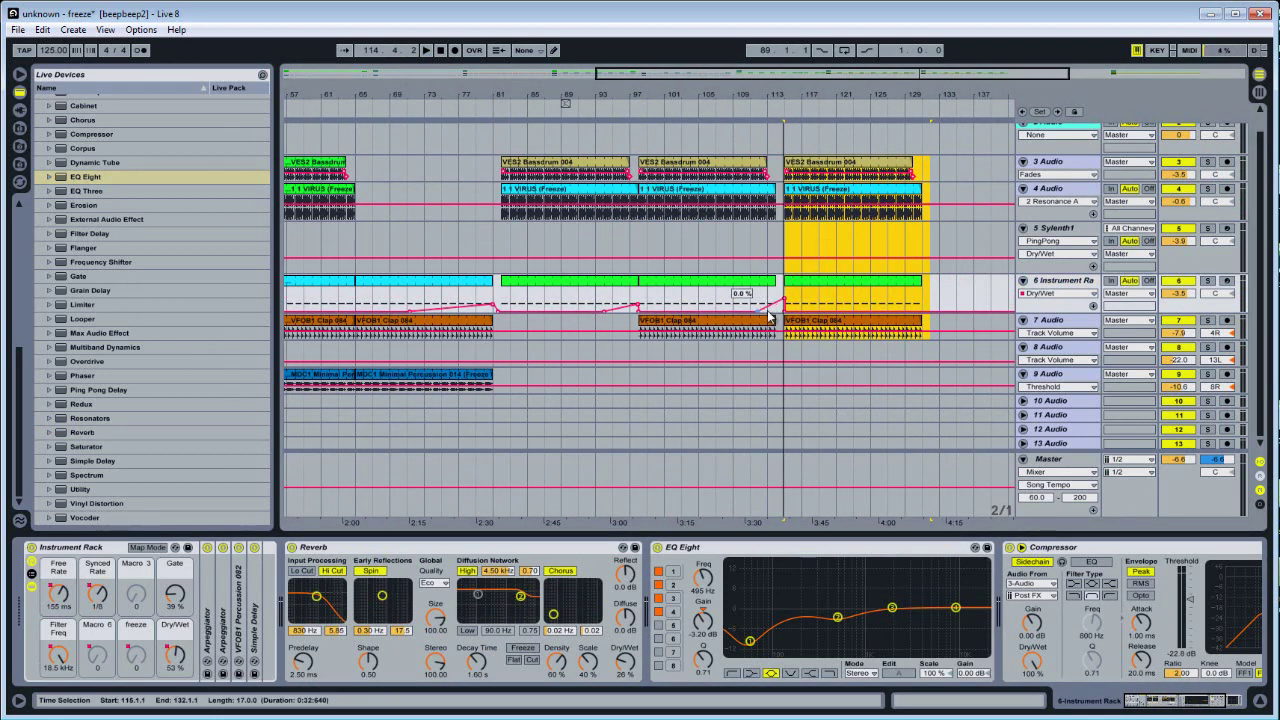
pyautogui.click(770, 317)
pyautogui.press('space')
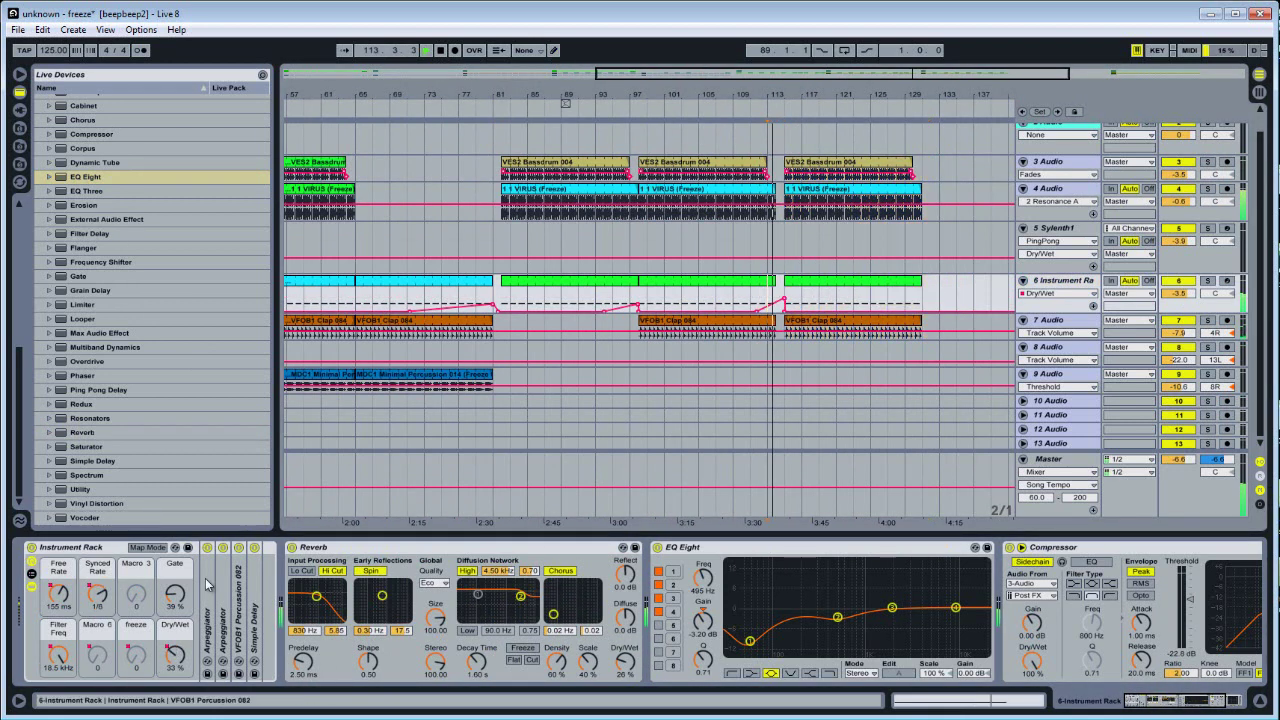
# Step: Clear the Synced Rate automation on track 6 from bar 117 to bar 133
pyautogui.click(97, 593)
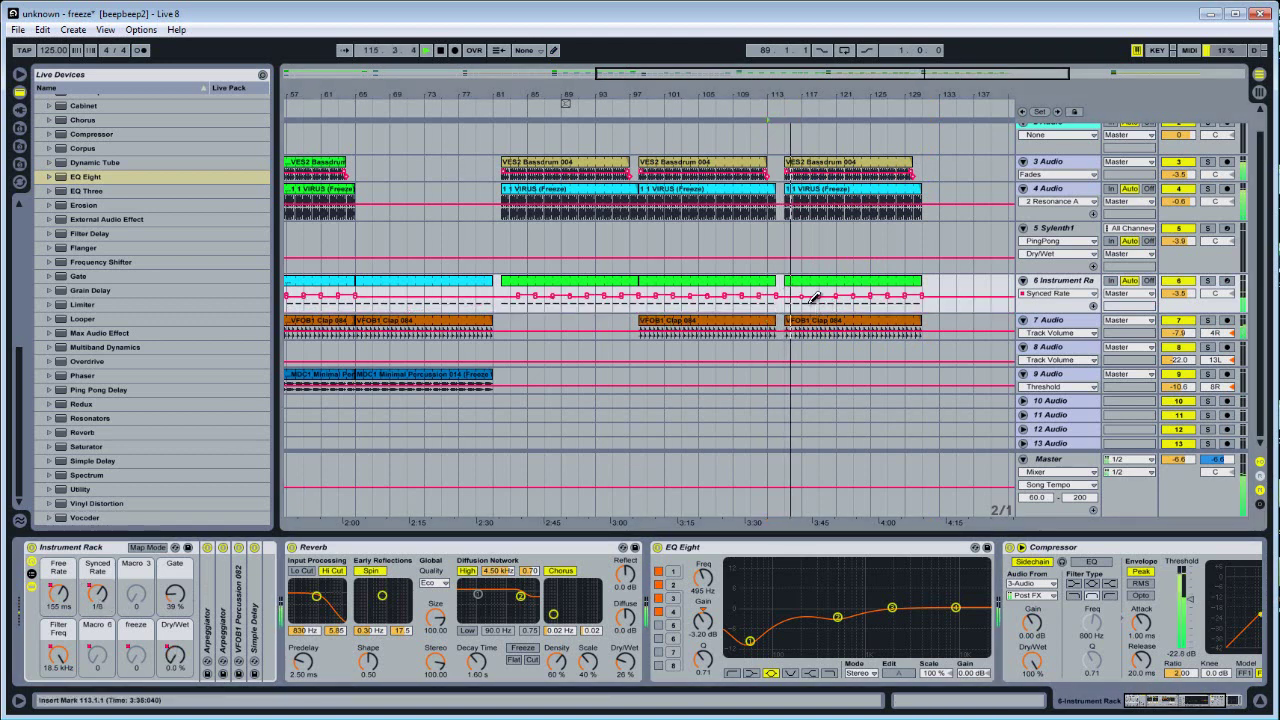
pyautogui.hotkey('ctrl', 'b')
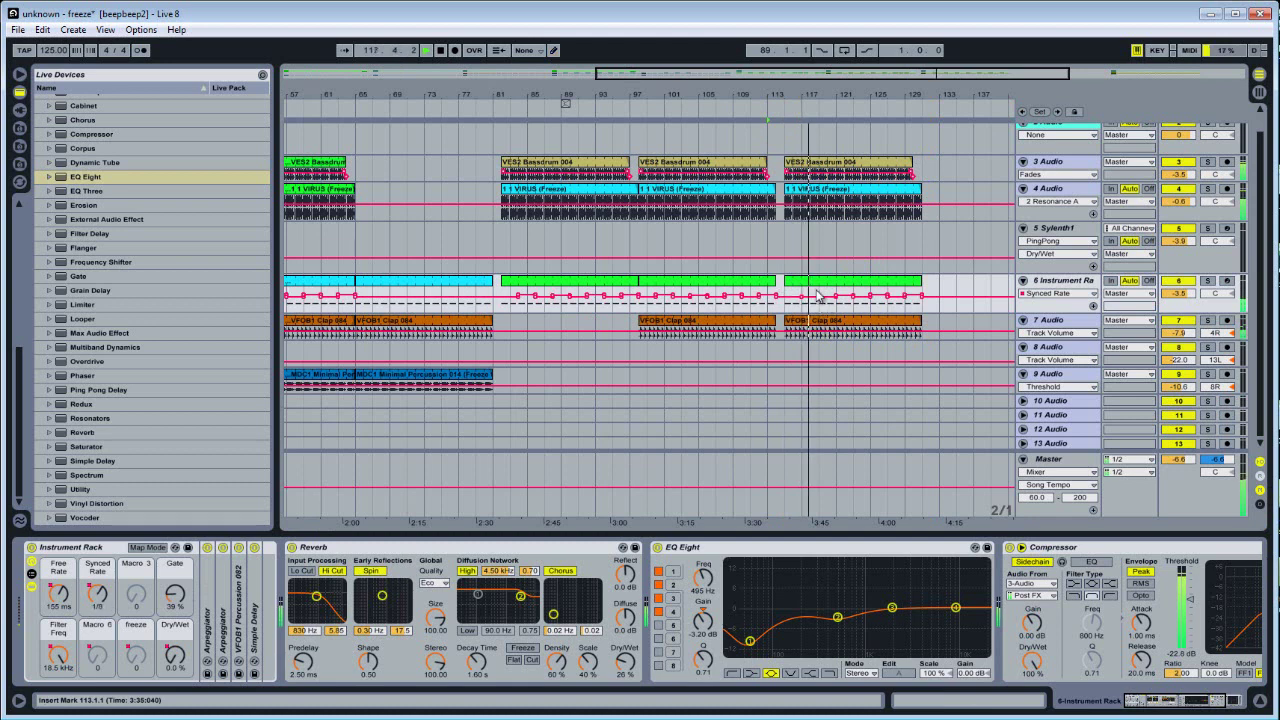
pyautogui.moveTo(803, 303); pyautogui.dragTo(936, 300)
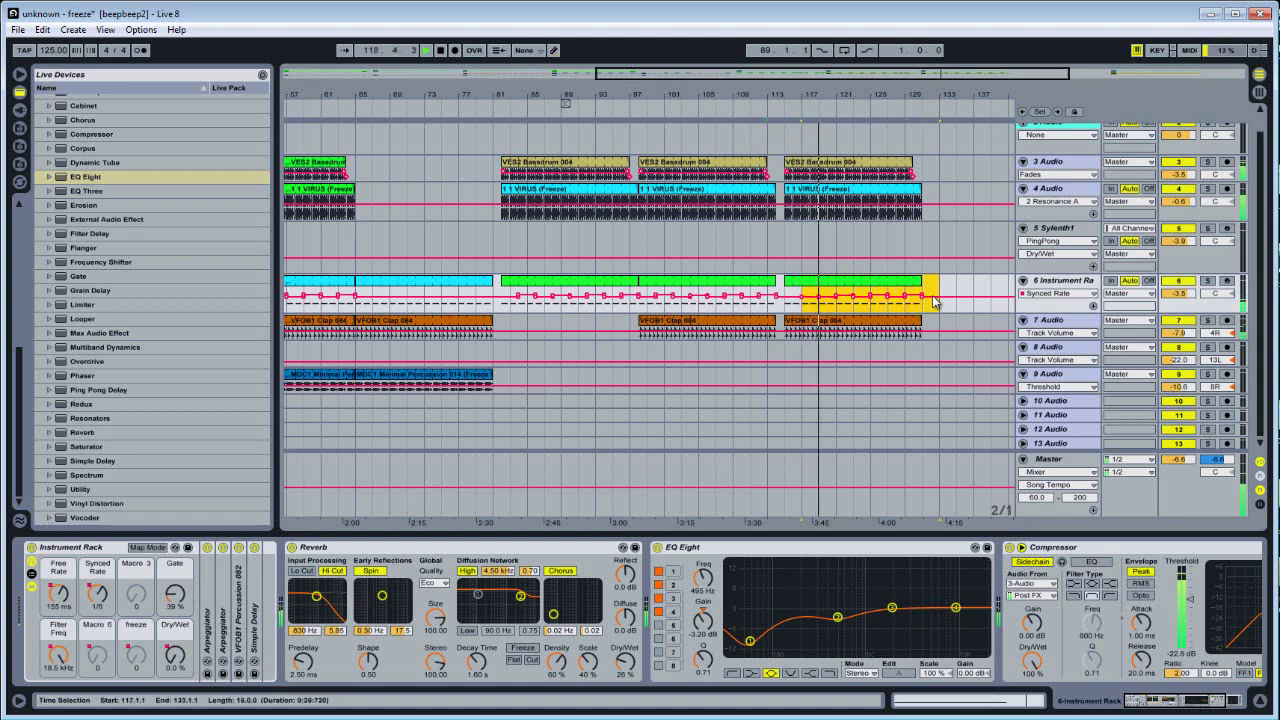
pyautogui.rightClick(934, 298)
pyautogui.click(968, 396)
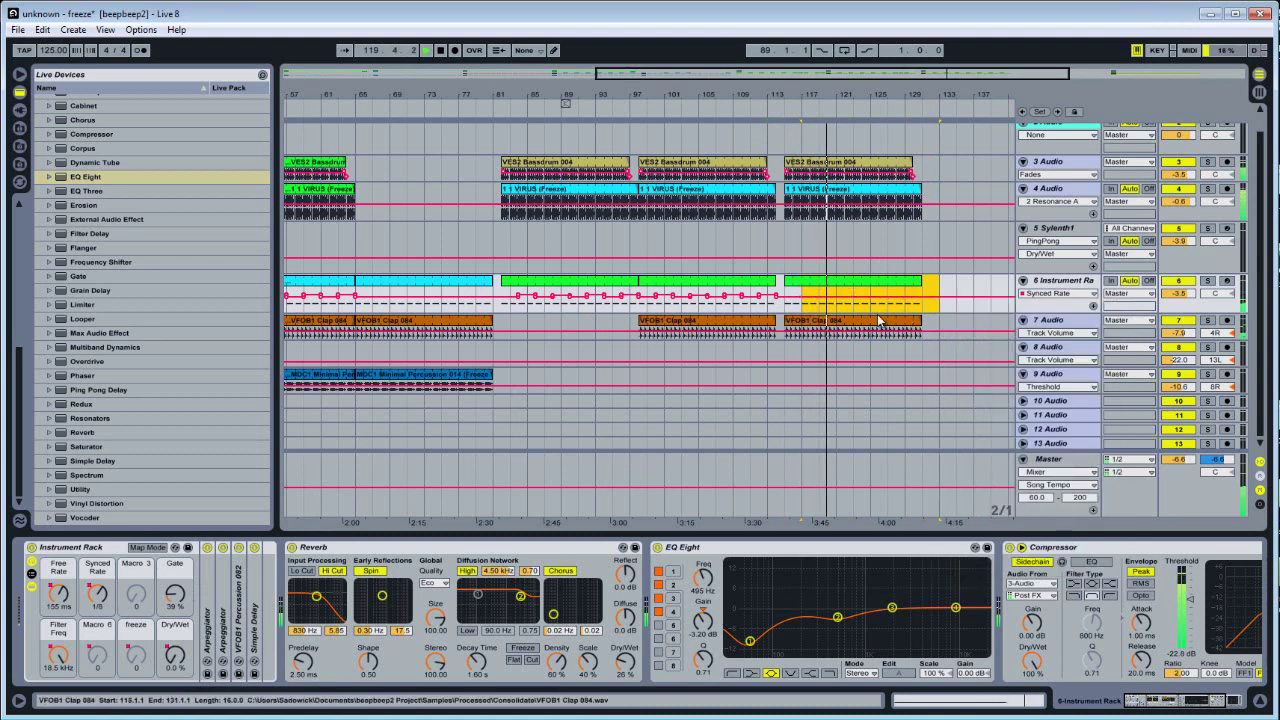
# Step: Set the Gate macro of track 6's Instrument Rack to 56 %
pyautogui.click(1231, 306)
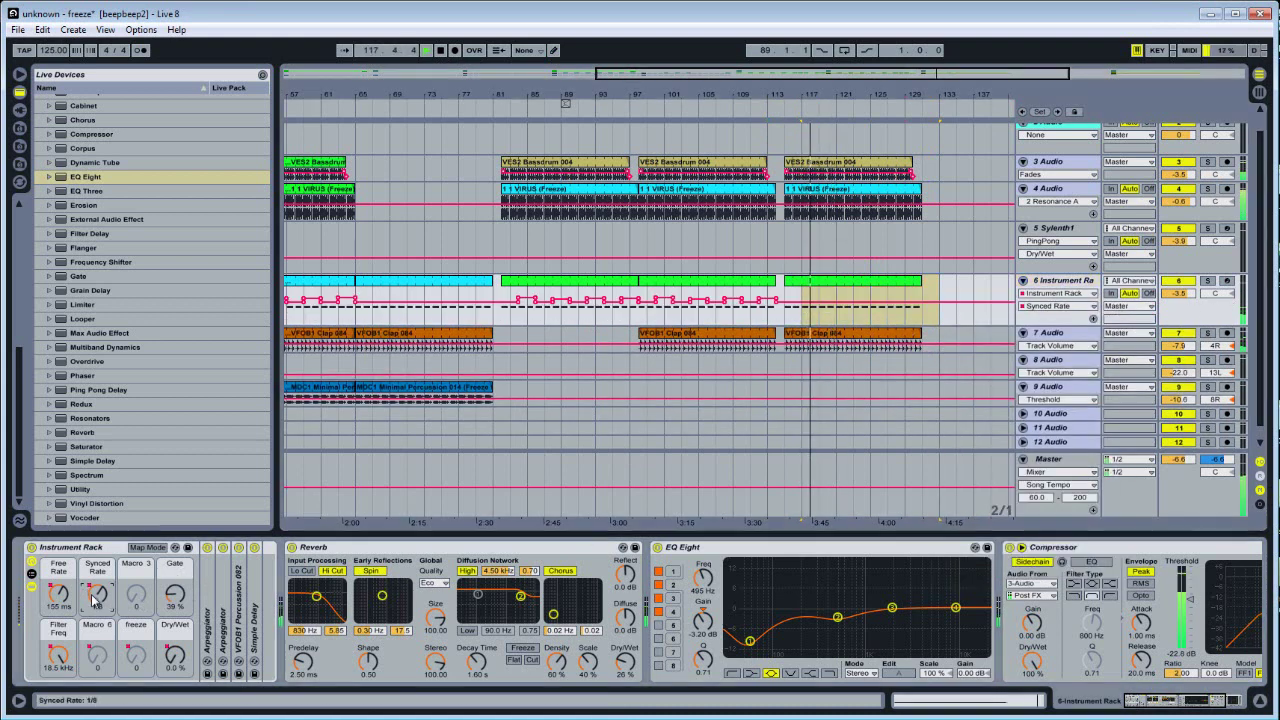
pyautogui.moveTo(170, 597); pyautogui.dragTo(172, 600)
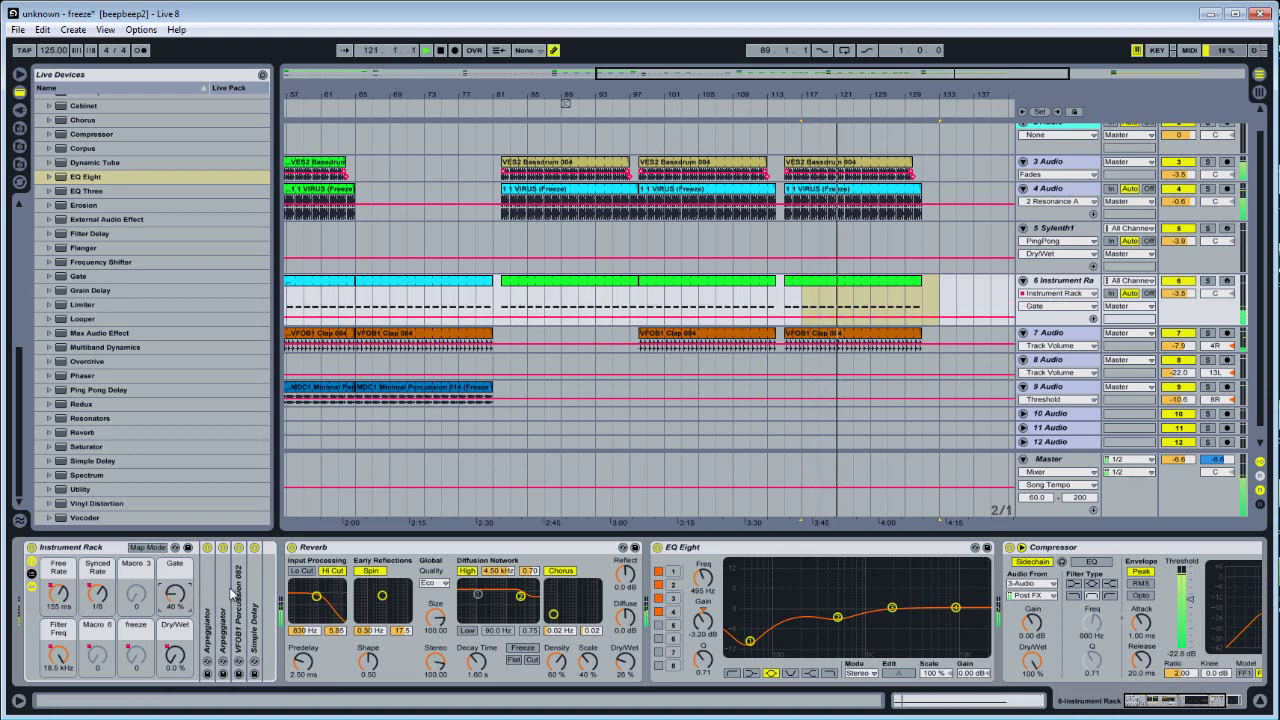
pyautogui.moveTo(176, 600); pyautogui.dragTo(178, 598)
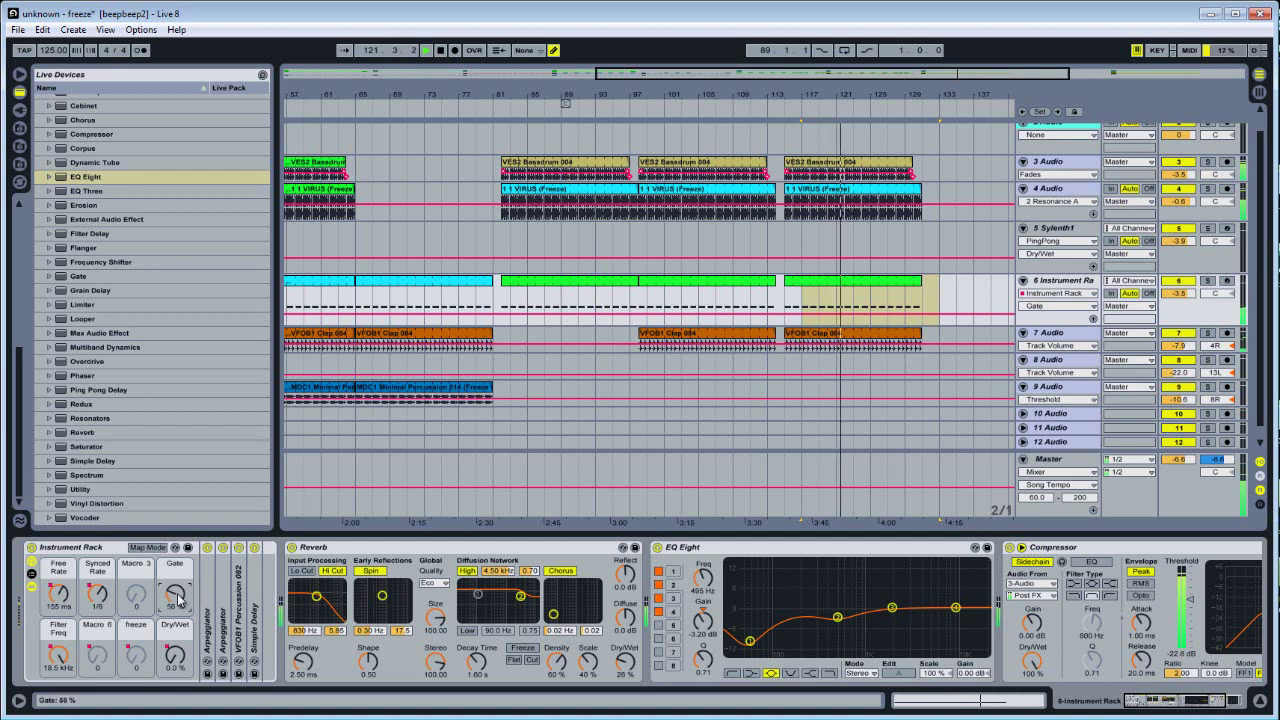
# Step: Audition track 6 from bar 82, soloing it briefly to check its sound against the full mix
pyautogui.click(606, 283)
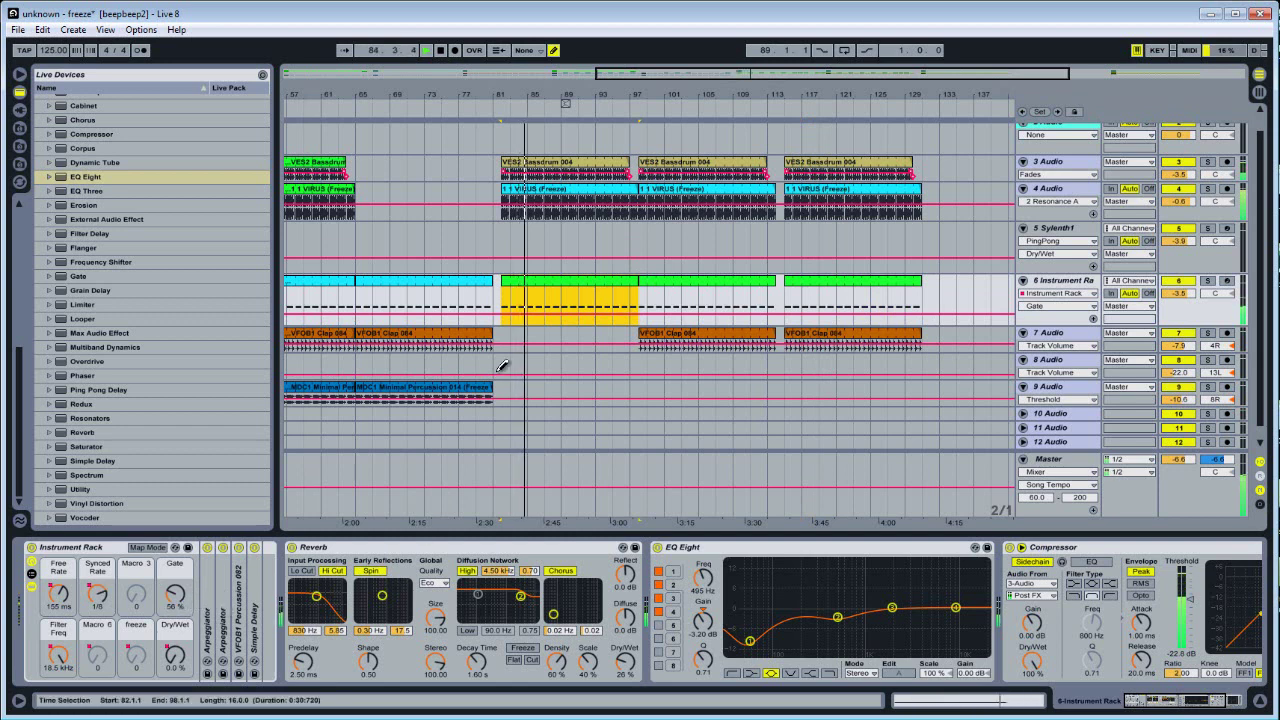
pyautogui.click(1184, 300)
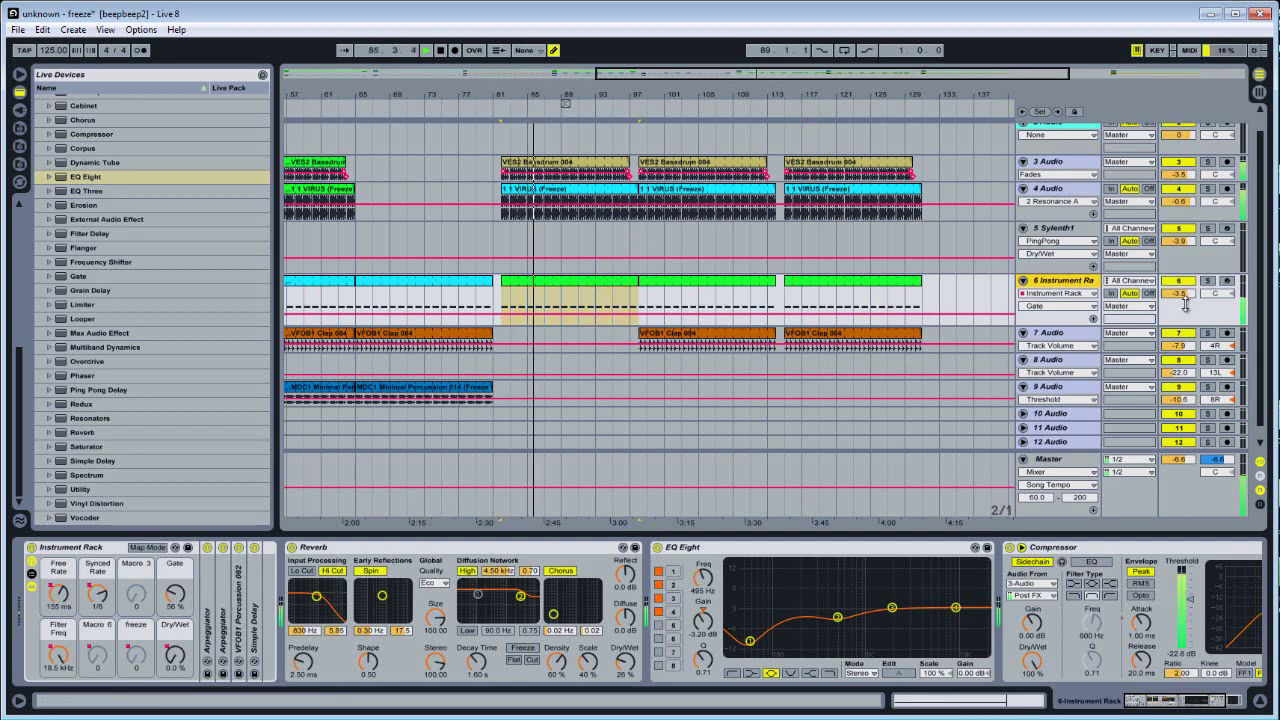
pyautogui.click(1209, 283)
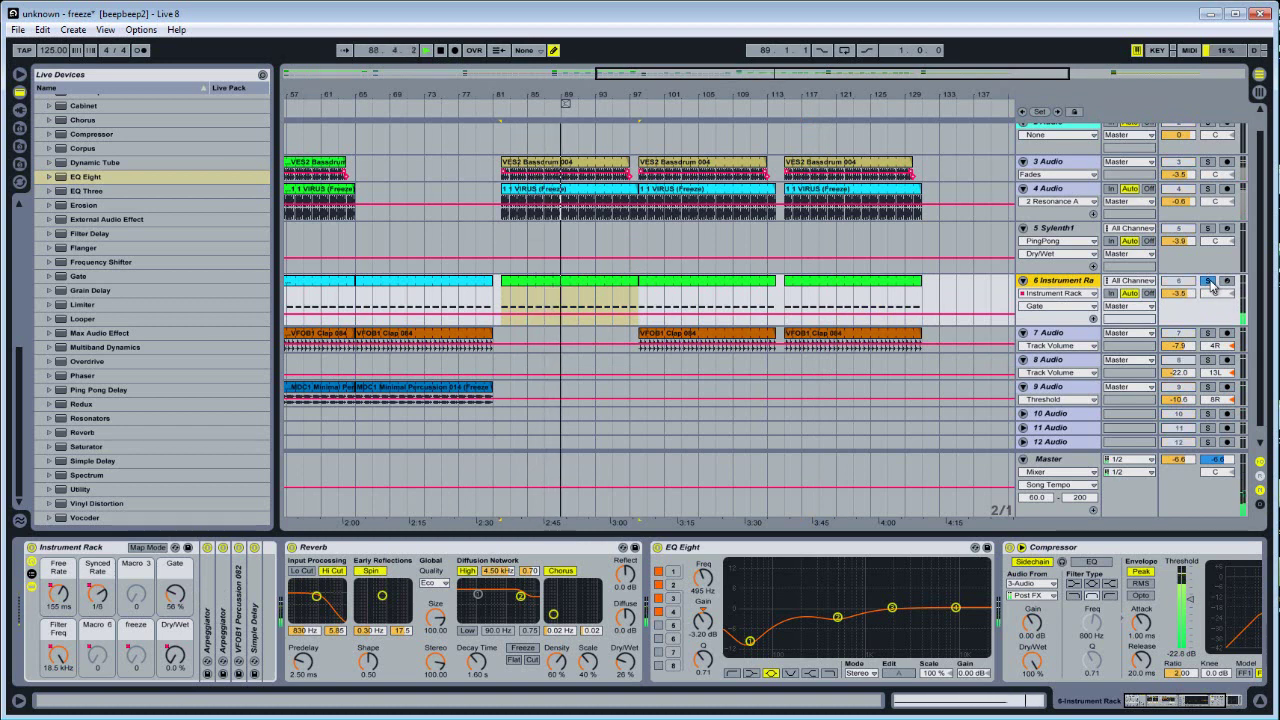
pyautogui.click(1208, 283)
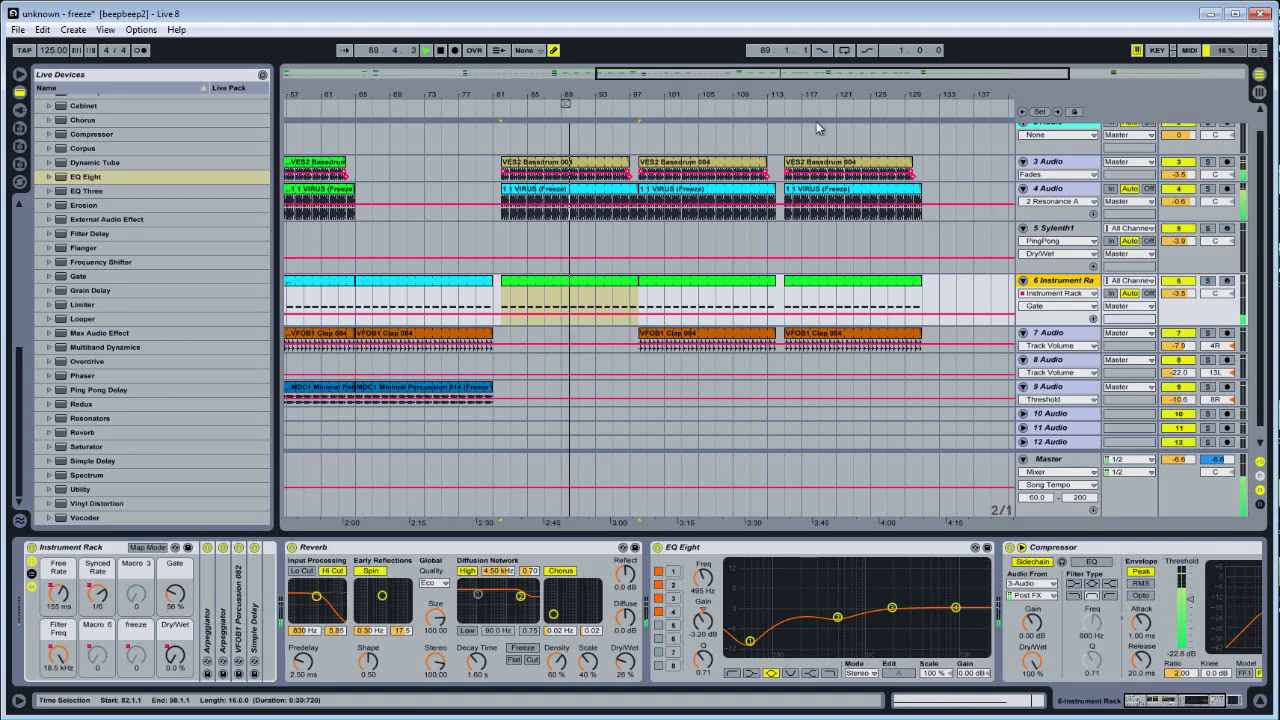
# Step: Copy the MDC1 Shaker 001 clip at bar 149 on track 8 and paste it at bar 115
pyautogui.moveTo(776, 88); pyautogui.dragTo(809, 309)
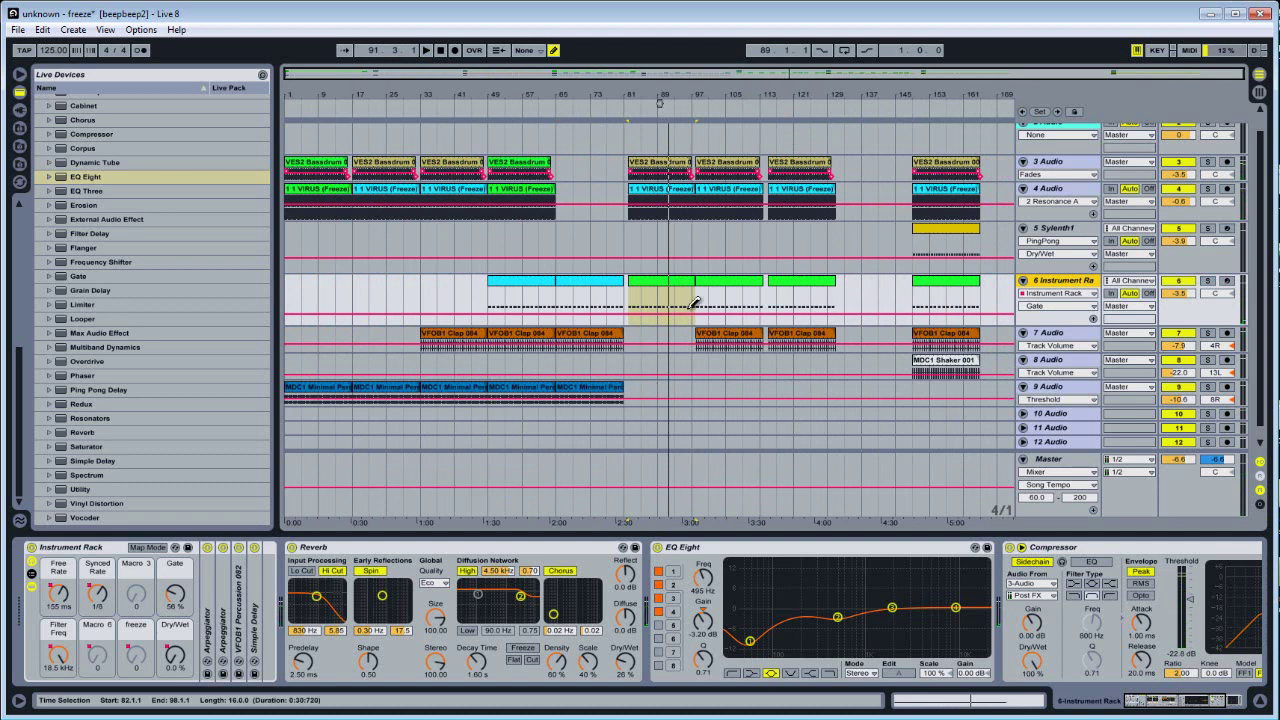
pyautogui.click(957, 366)
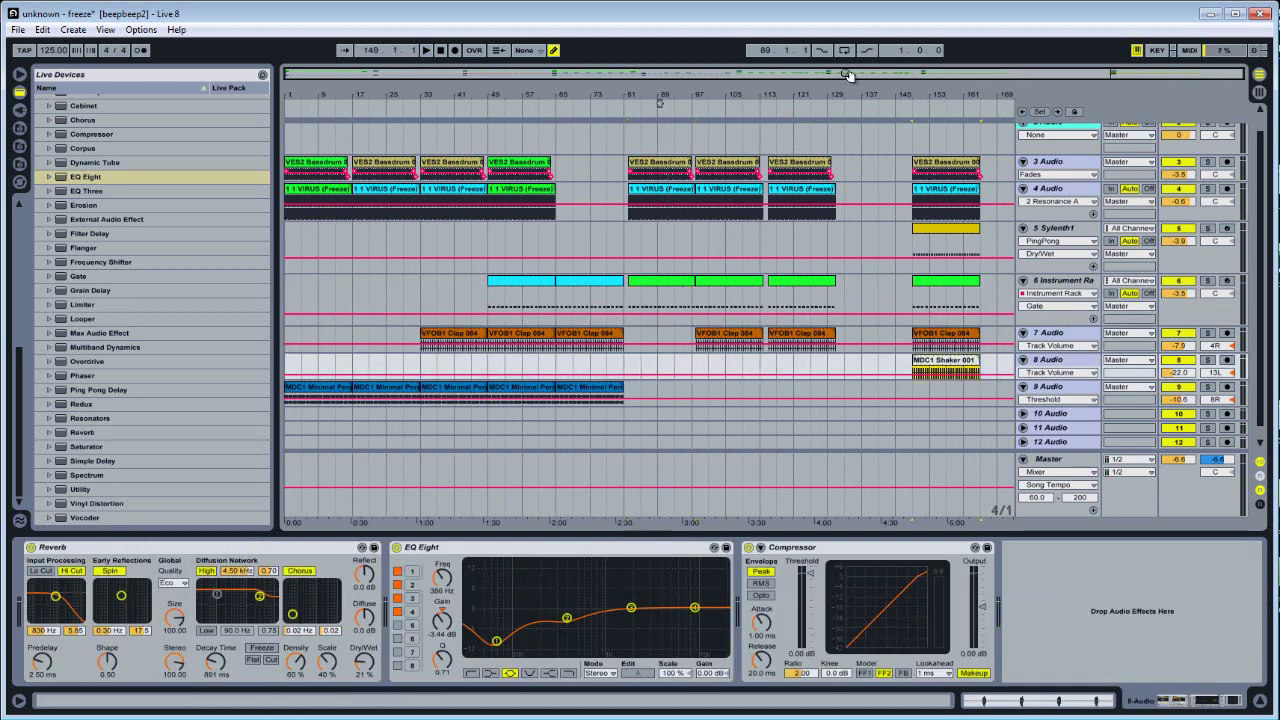
pyautogui.moveTo(806, 95); pyautogui.dragTo(753, 253)
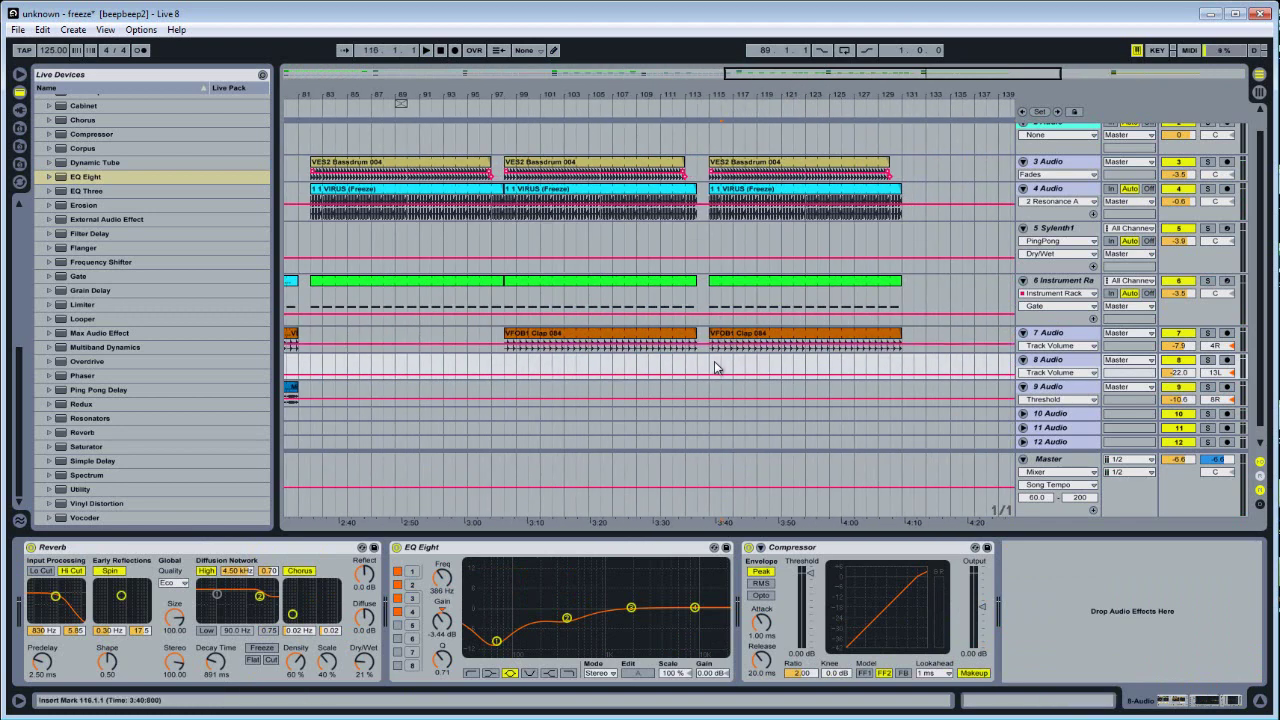
pyautogui.hotkey('ctrl', 'z')
# Step: Audition the shaker in the section from bar 115 and raise track 8's volume to -17.8 dB
pyautogui.press('space')
pyautogui.moveTo(1181, 384); pyautogui.dragTo(1182, 380)
pyautogui.moveTo(846, 94); pyautogui.dragTo(847, 92)
pyautogui.press('space')
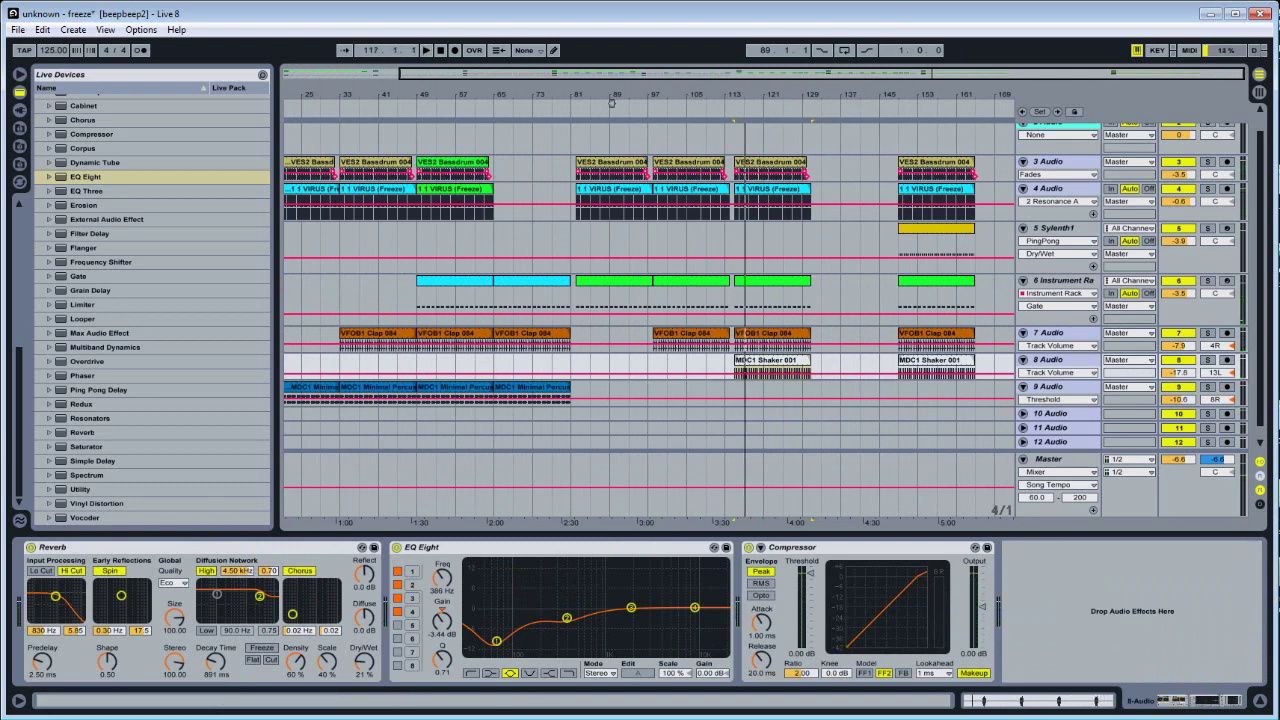